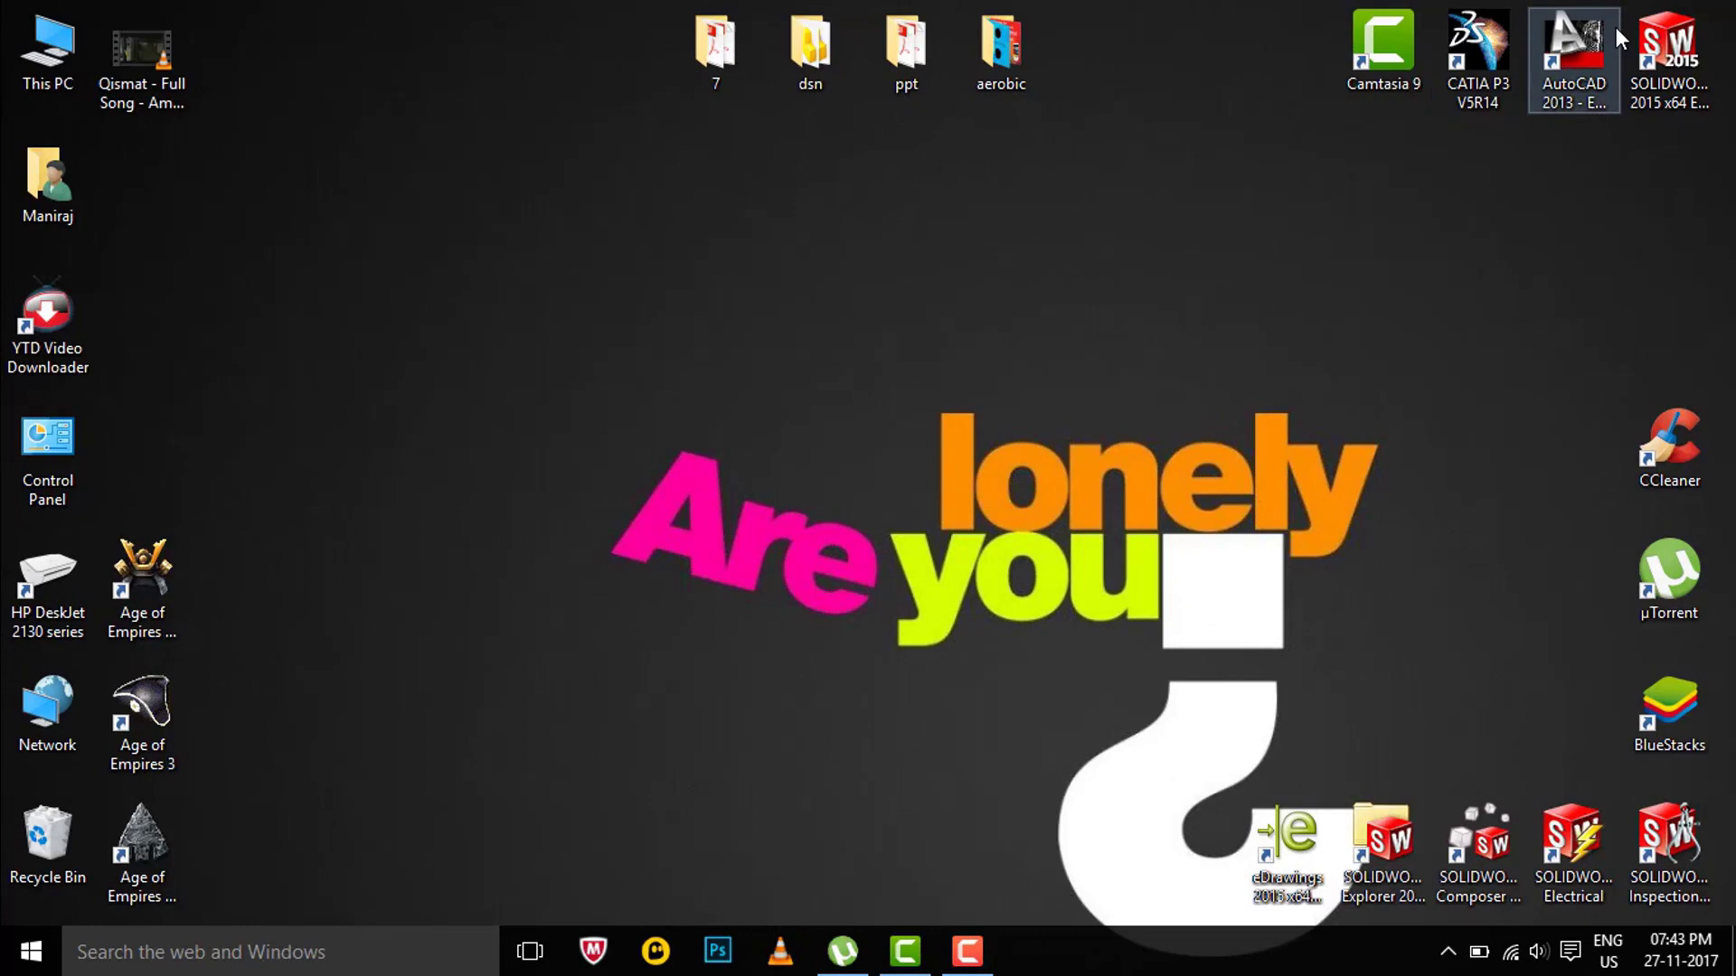
Launch SOLIDWORKS 2015 from its desktop icon
{"action": "double_click", "coordinate": [1668, 45]}
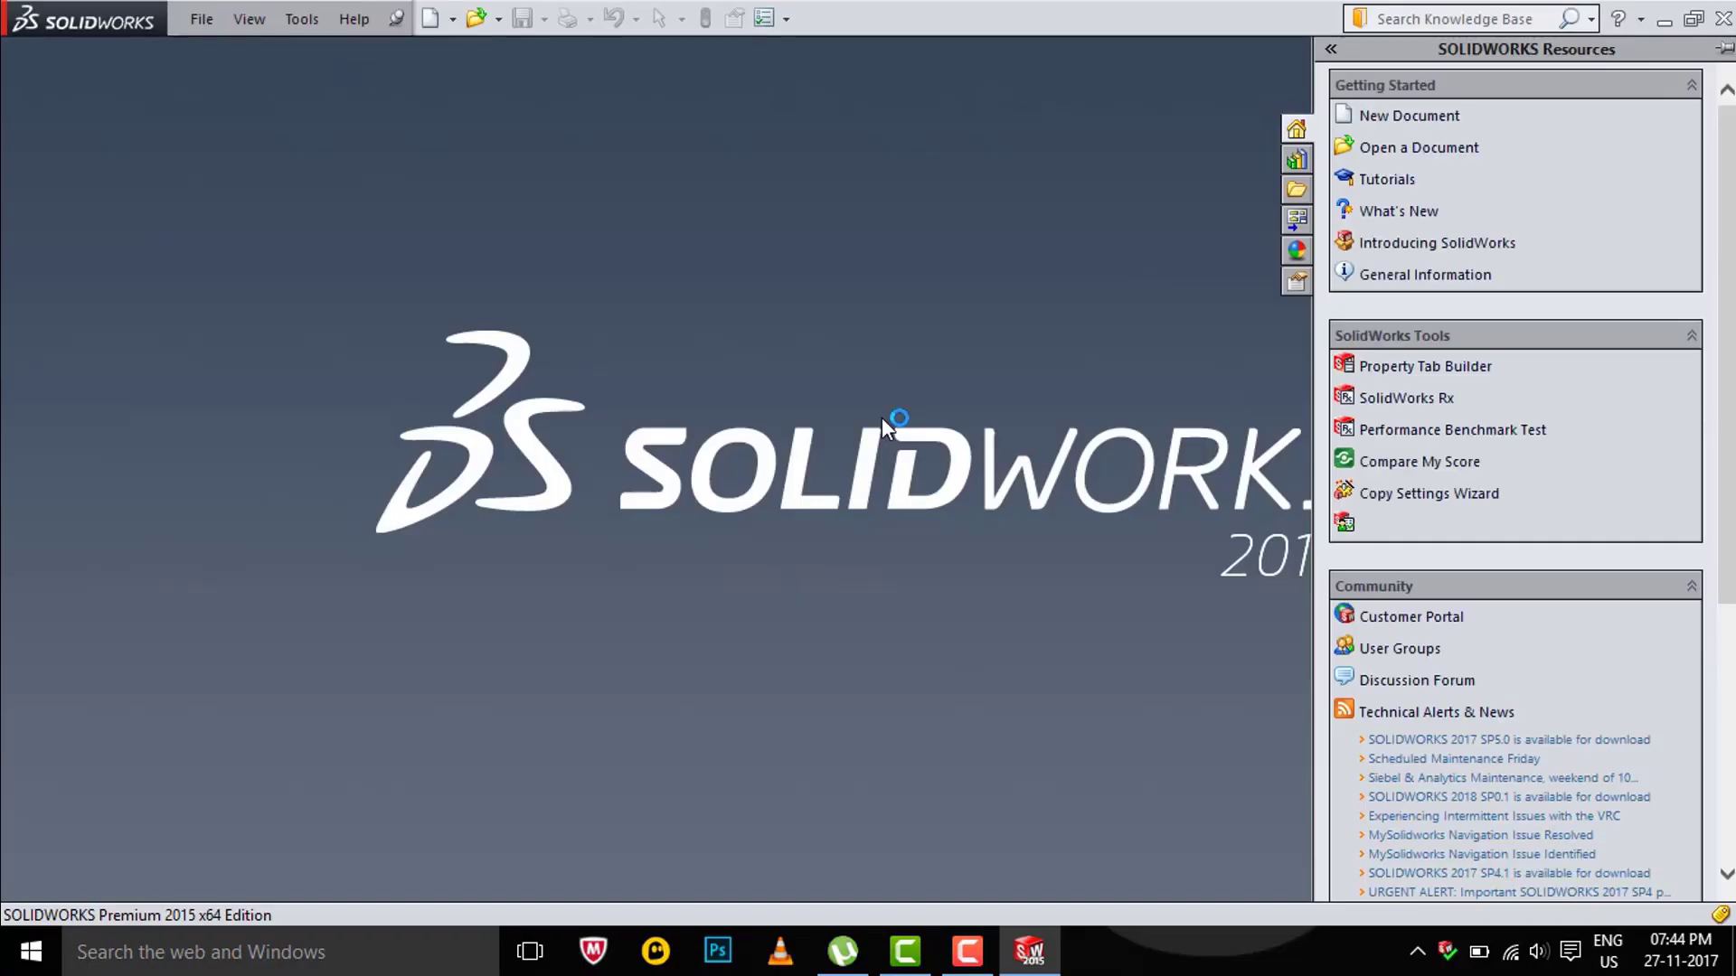
Create a new Part document
{"action": "left_click", "coordinate": [881, 414]}
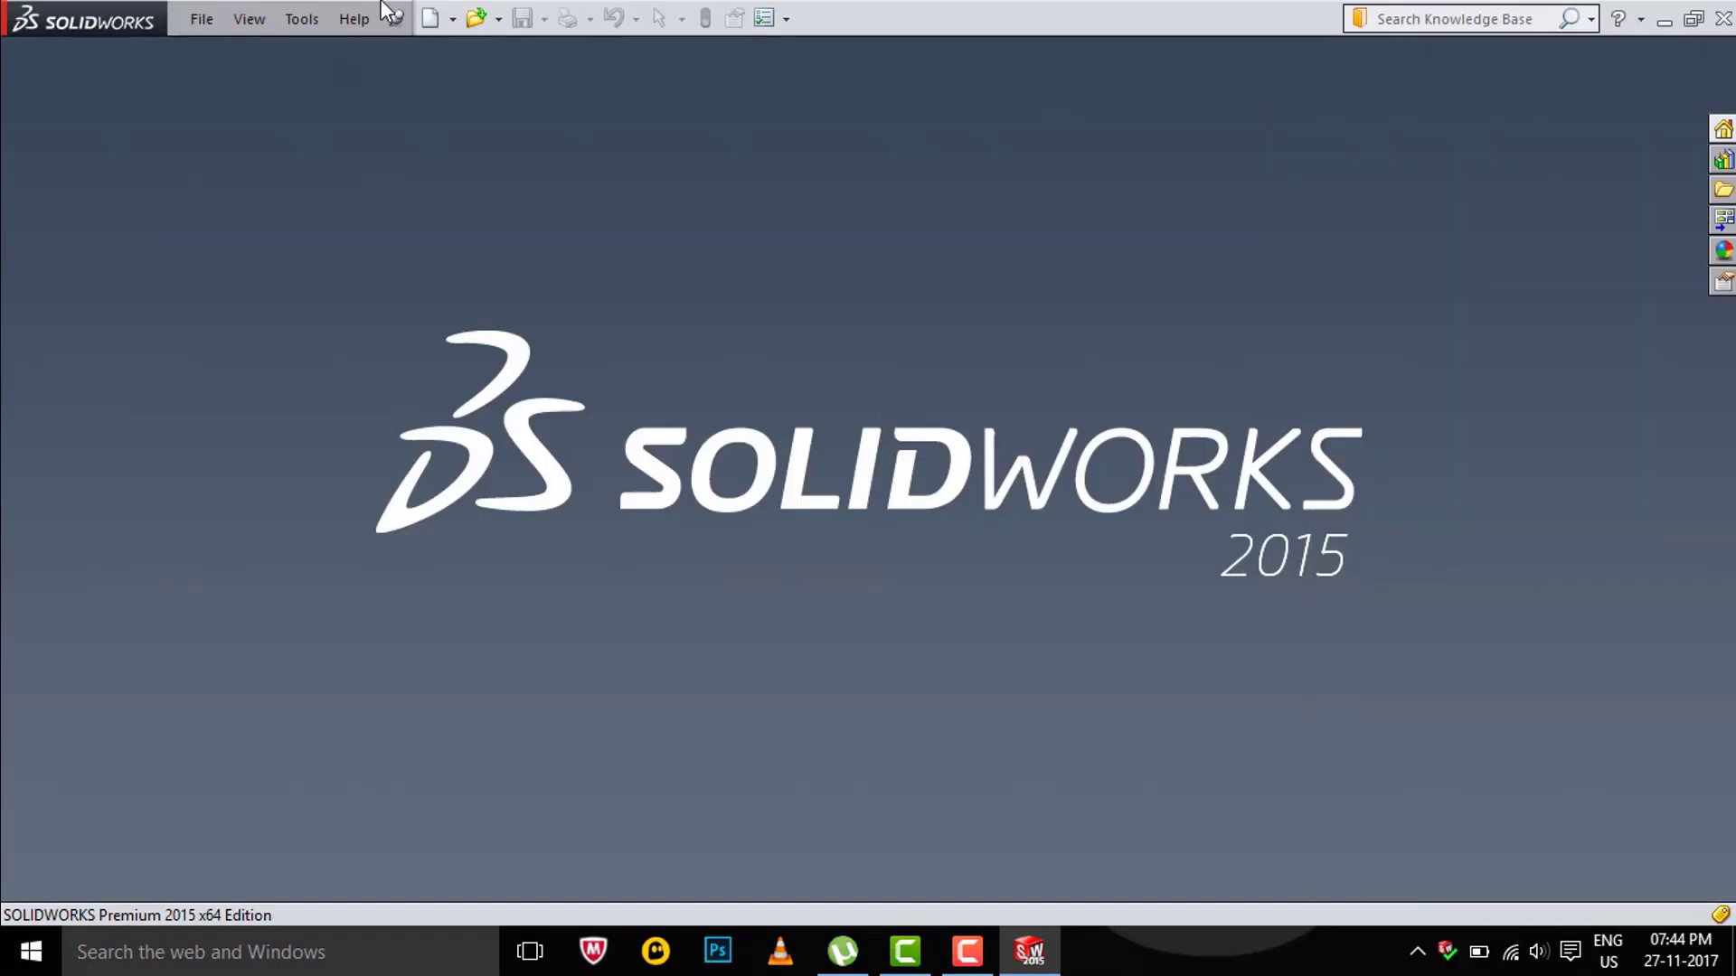
{"action": "left_click", "coordinate": [430, 17]}
{"action": "double_click", "coordinate": [551, 479]}
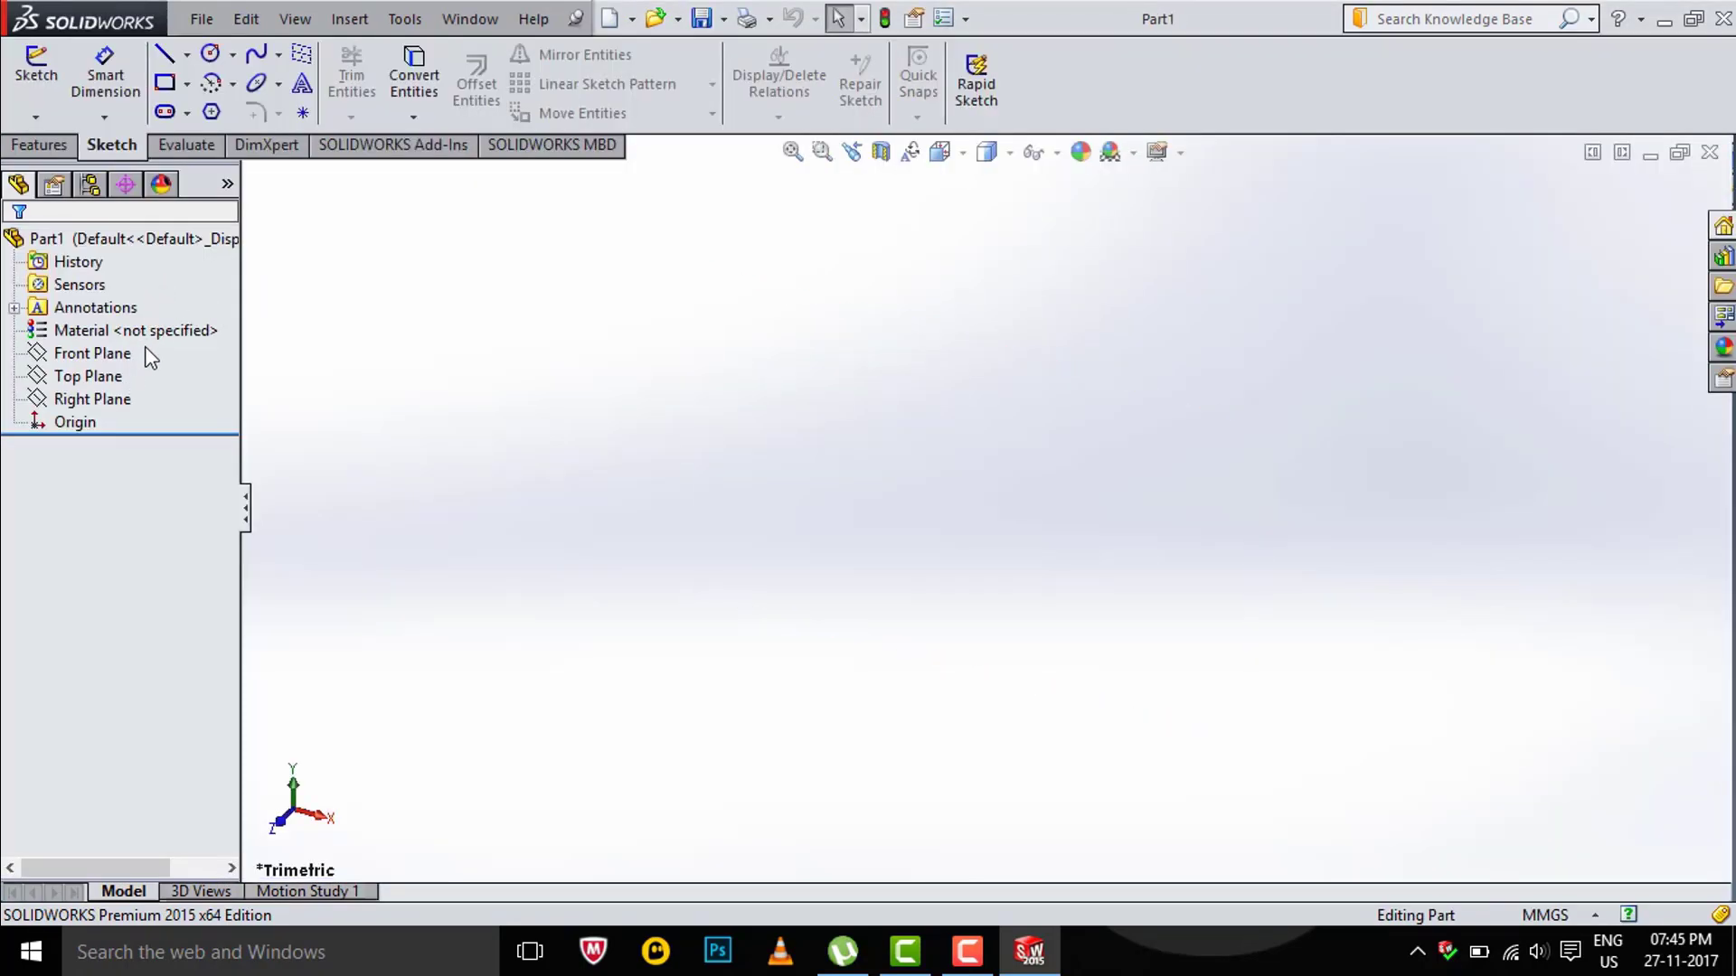
Show the three default planes and start a sketch on the Front Plane
{"action": "left_click", "coordinate": [150, 357]}
{"action": "left_click", "coordinate": [91, 402], "text": "shift"}
{"action": "right_click", "coordinate": [91, 397]}
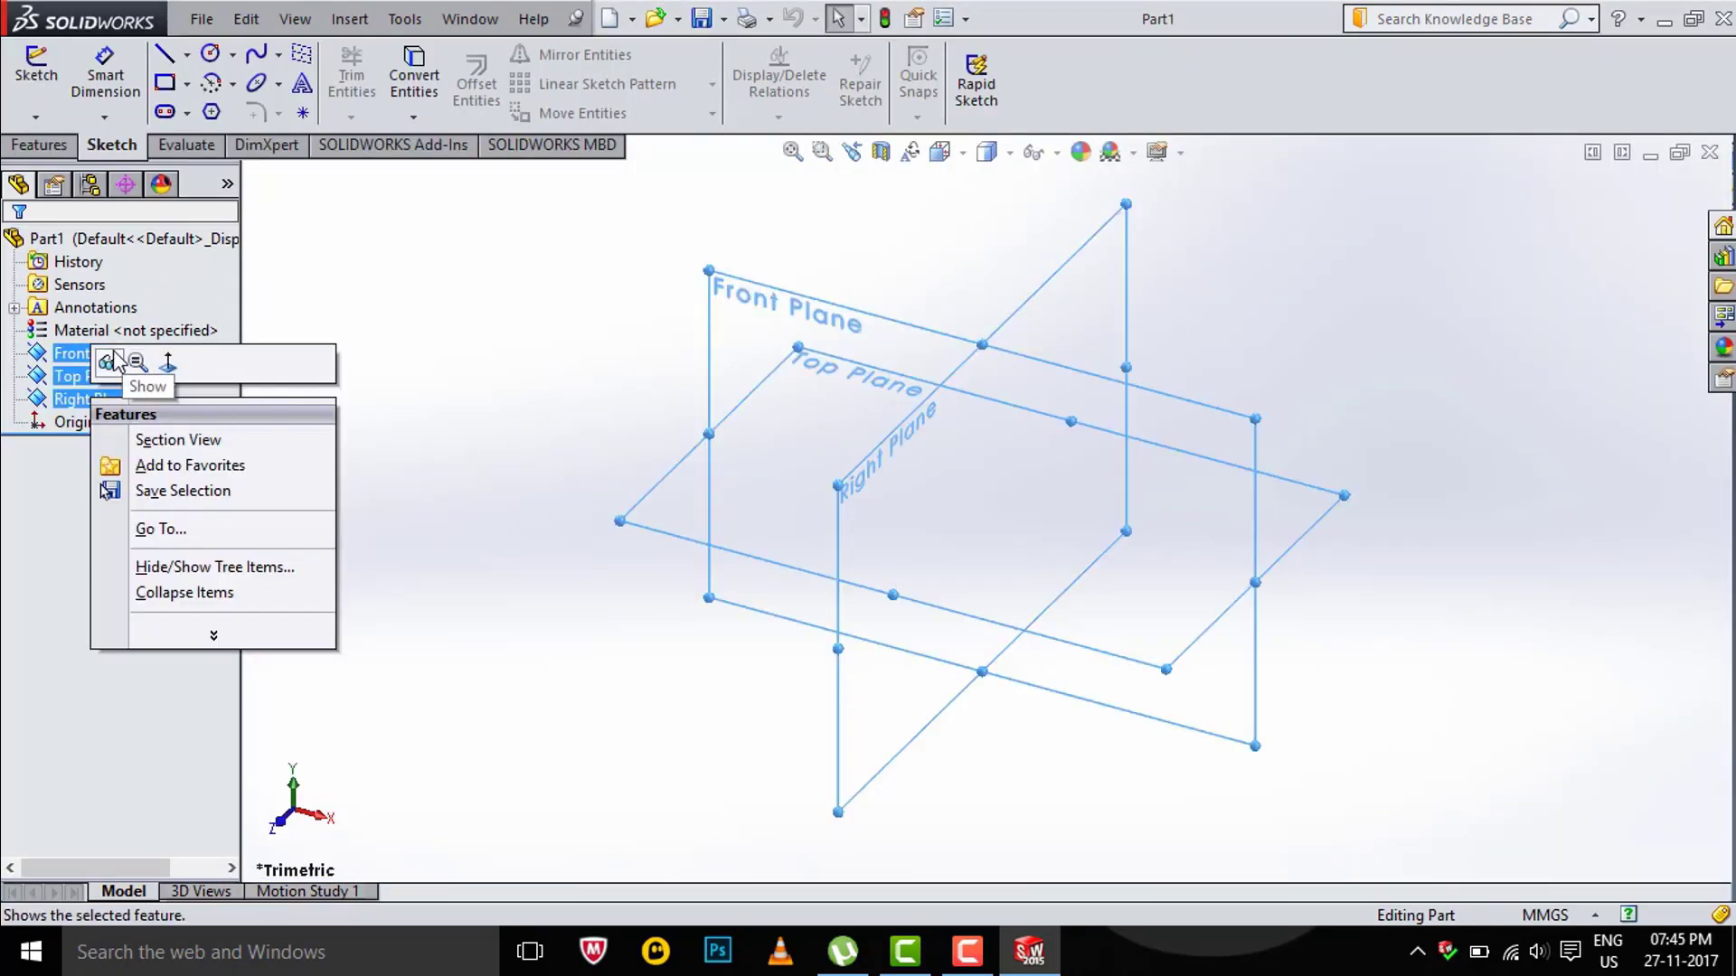
{"action": "left_click", "coordinate": [108, 362]}
{"action": "left_click", "coordinate": [506, 339]}
{"action": "right_click", "coordinate": [763, 317]}
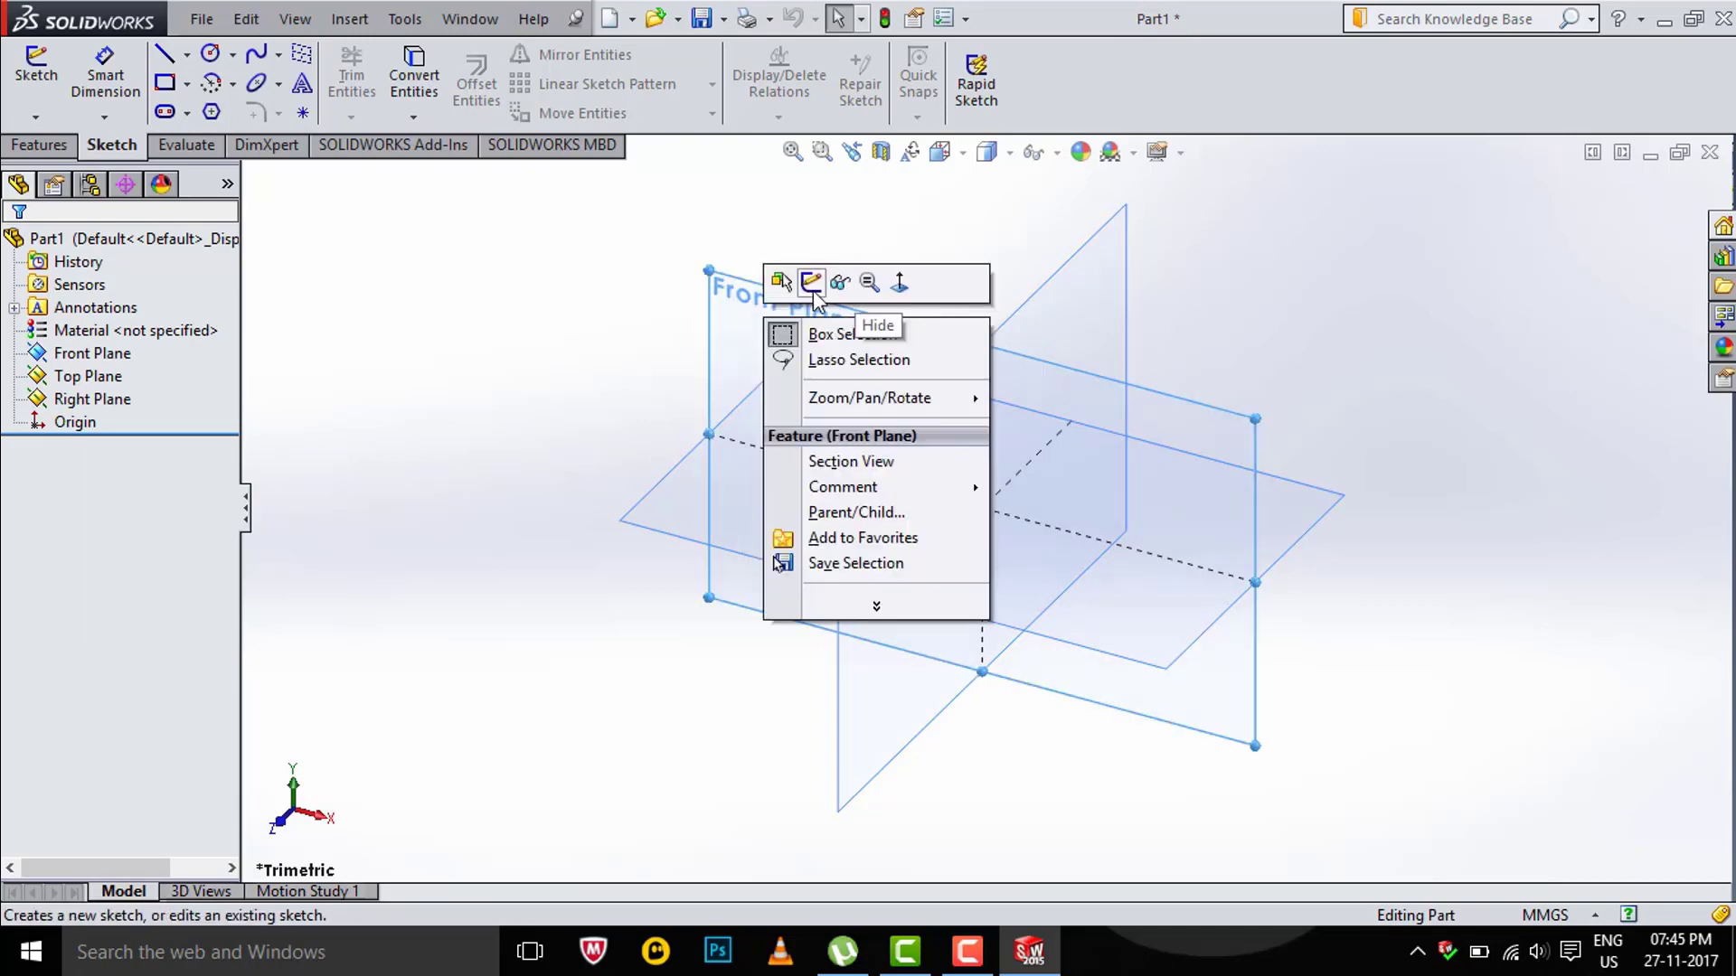
{"action": "left_click", "coordinate": [813, 290]}
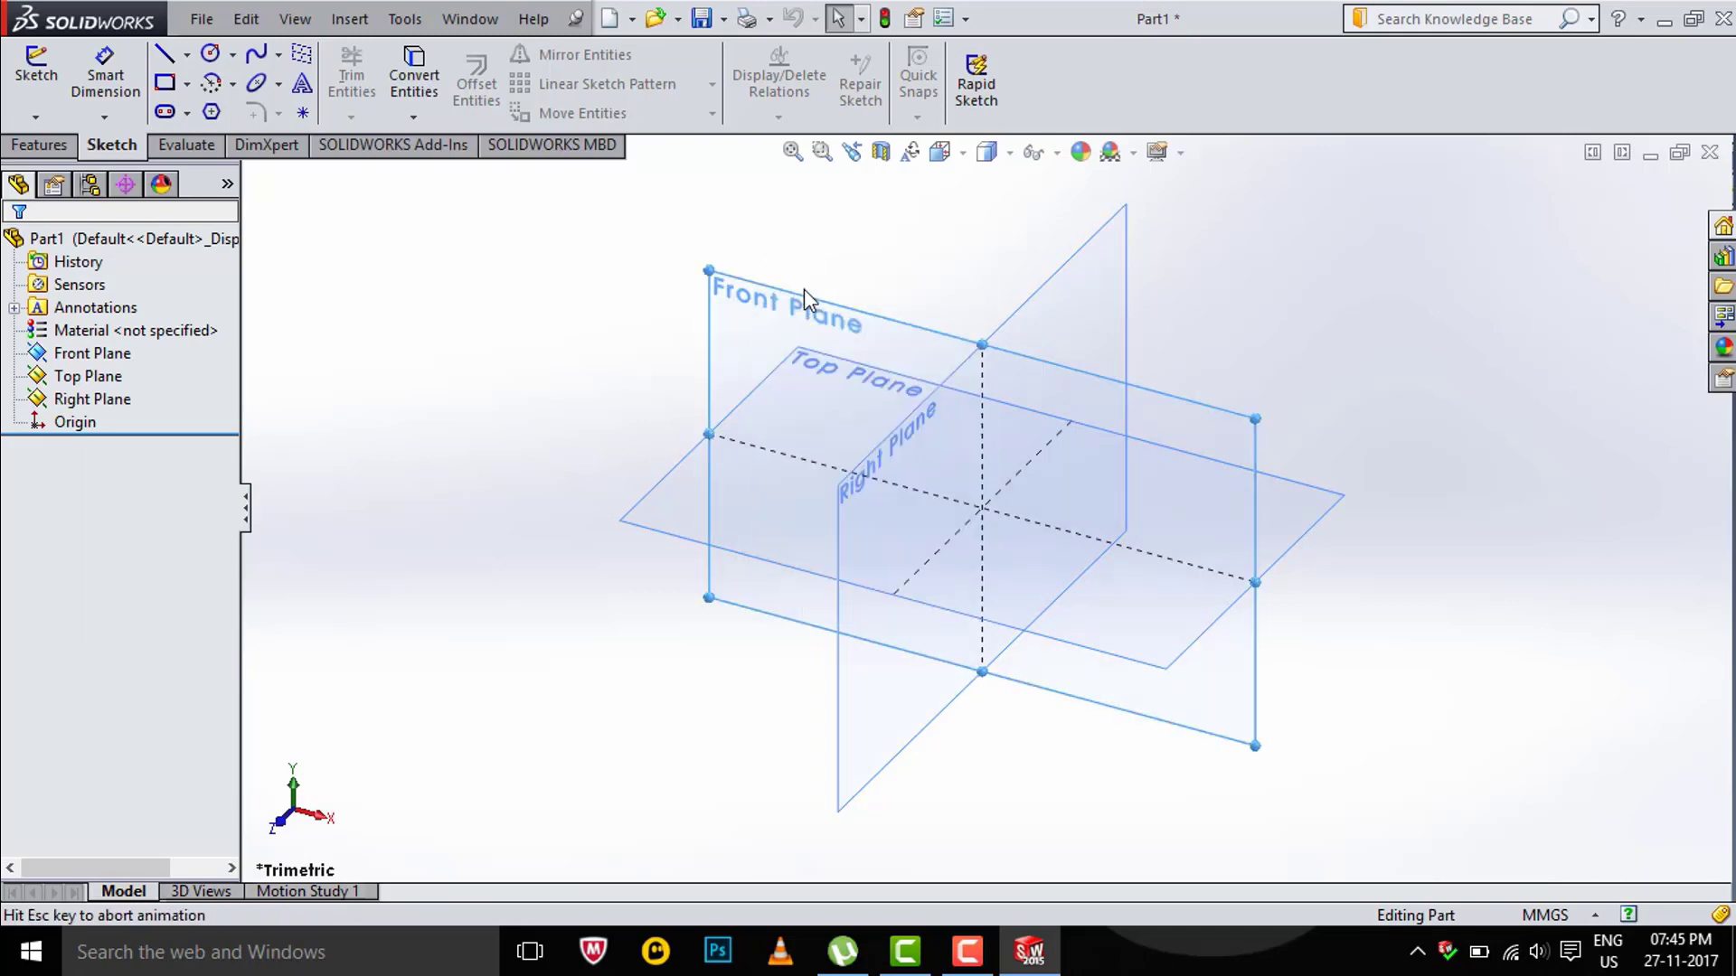
Draw a horizontal line above the origin, spanning from left to right of it
{"action": "left_click", "coordinate": [163, 59]}
{"action": "left_click", "coordinate": [770, 443]}
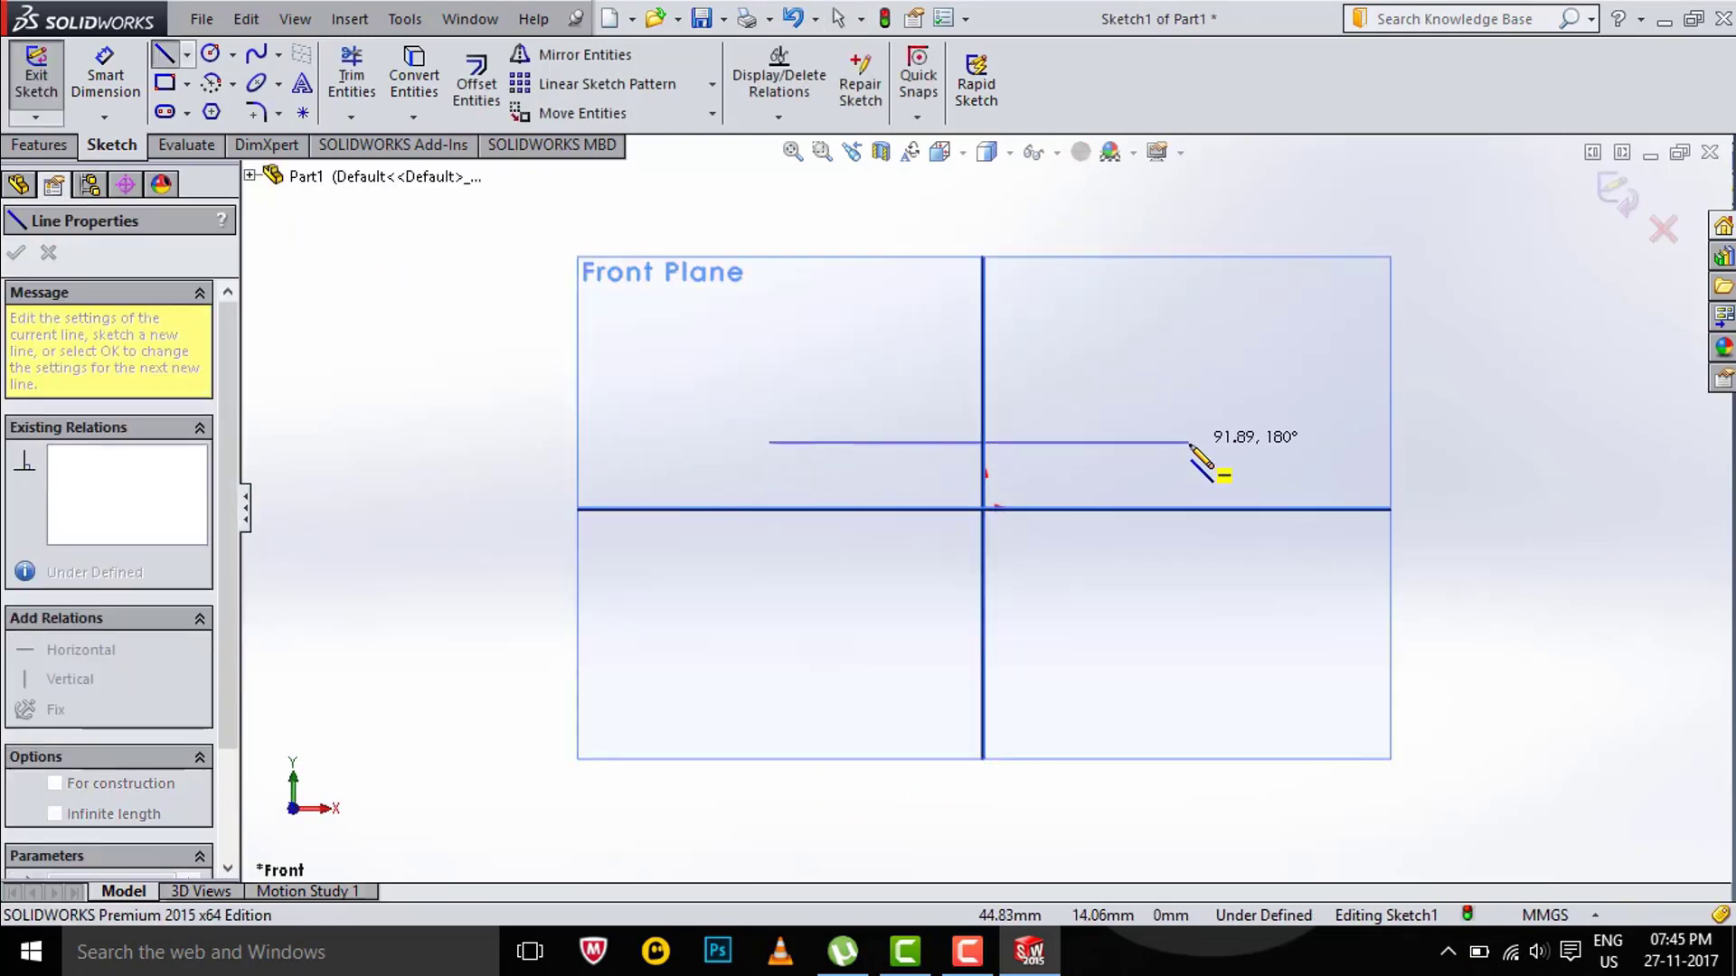
{"action": "left_click", "coordinate": [1190, 442]}
{"action": "key", "text": "Escape"}
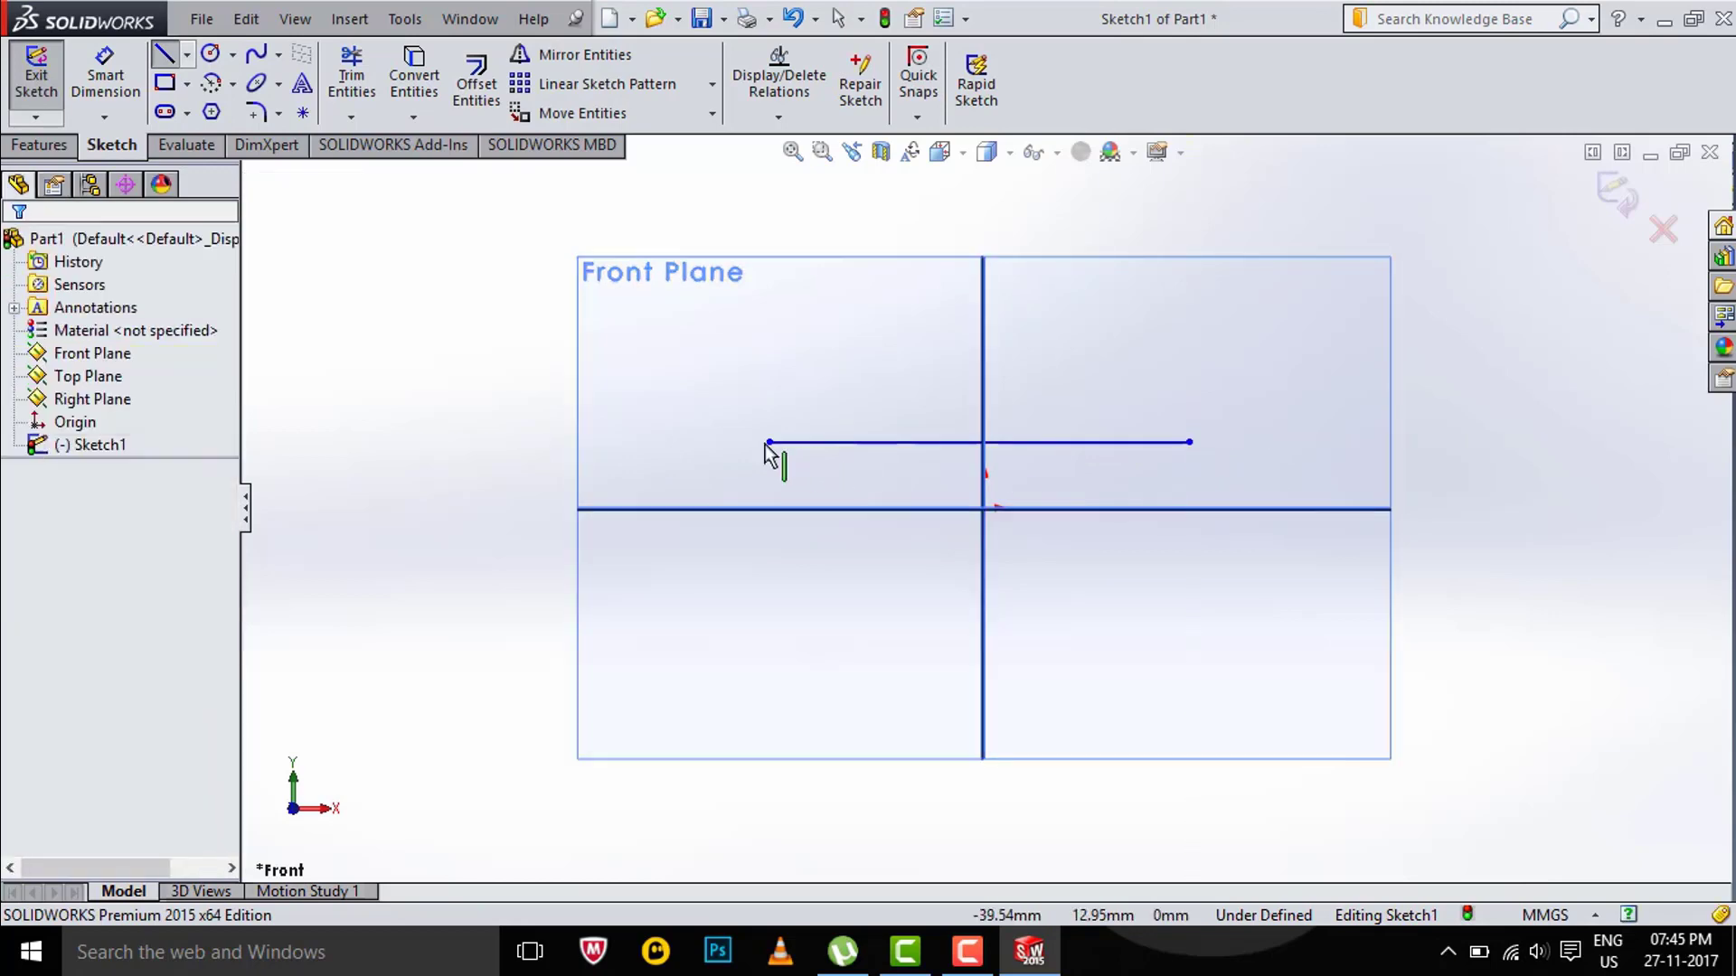
{"action": "key", "text": "Escape"}
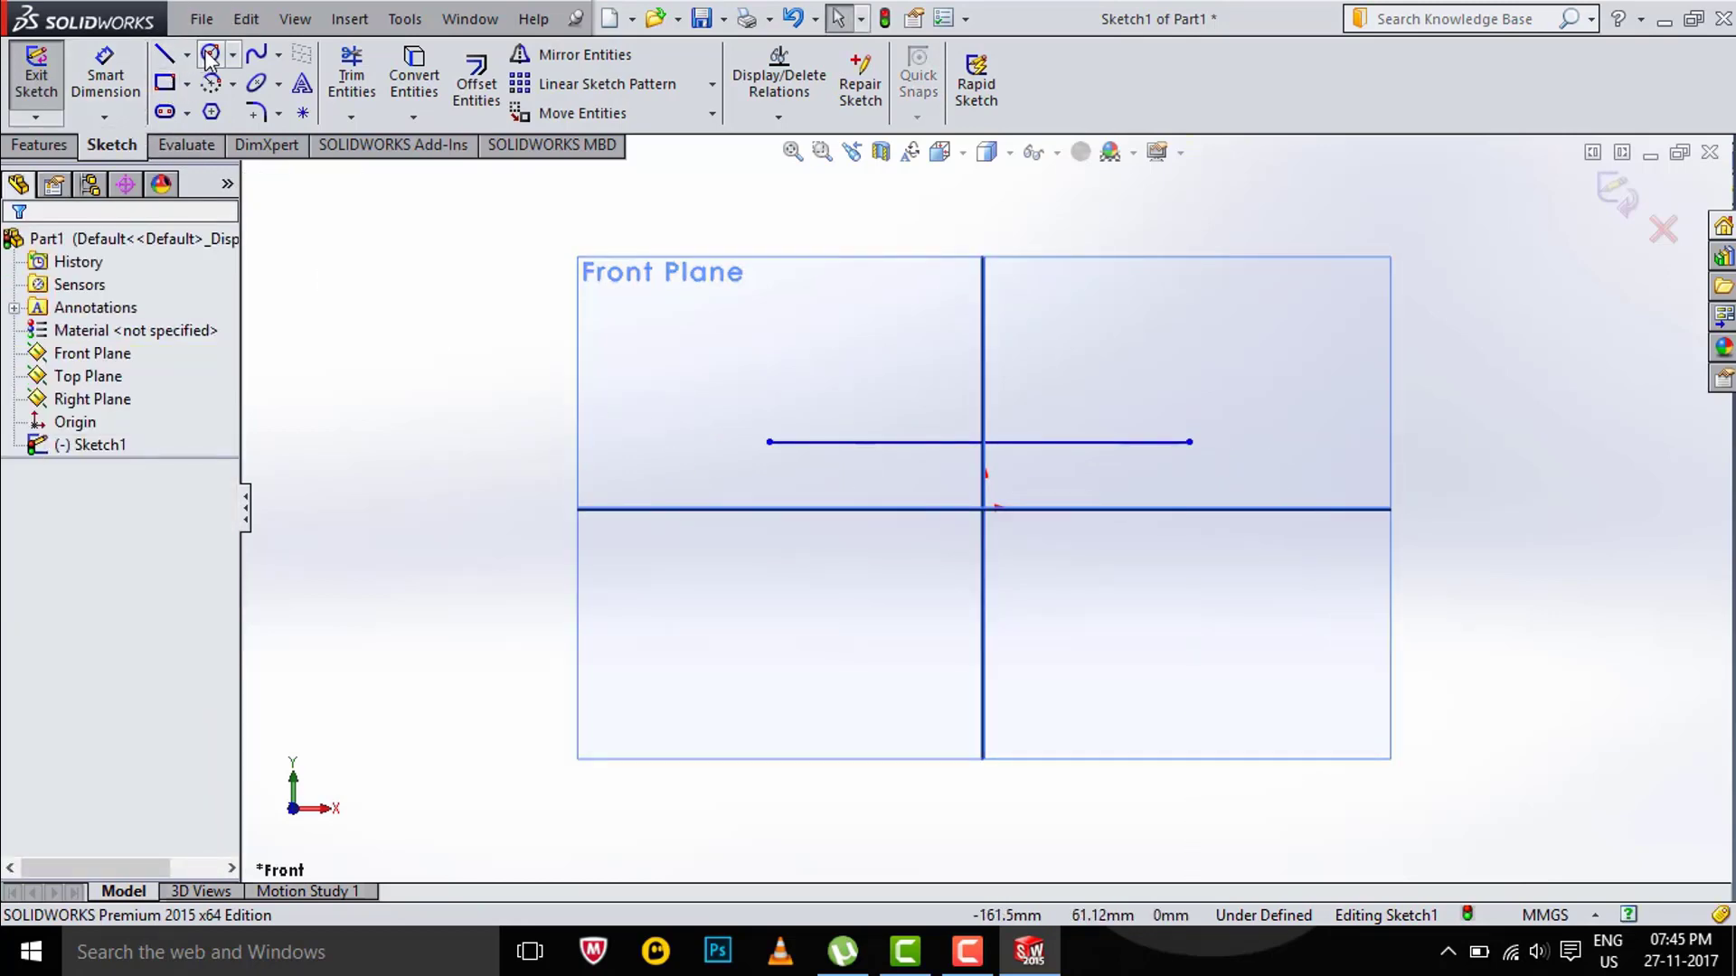
Centre a small circle on the line's left end and a larger one on its right end
{"action": "left_click", "coordinate": [210, 56]}
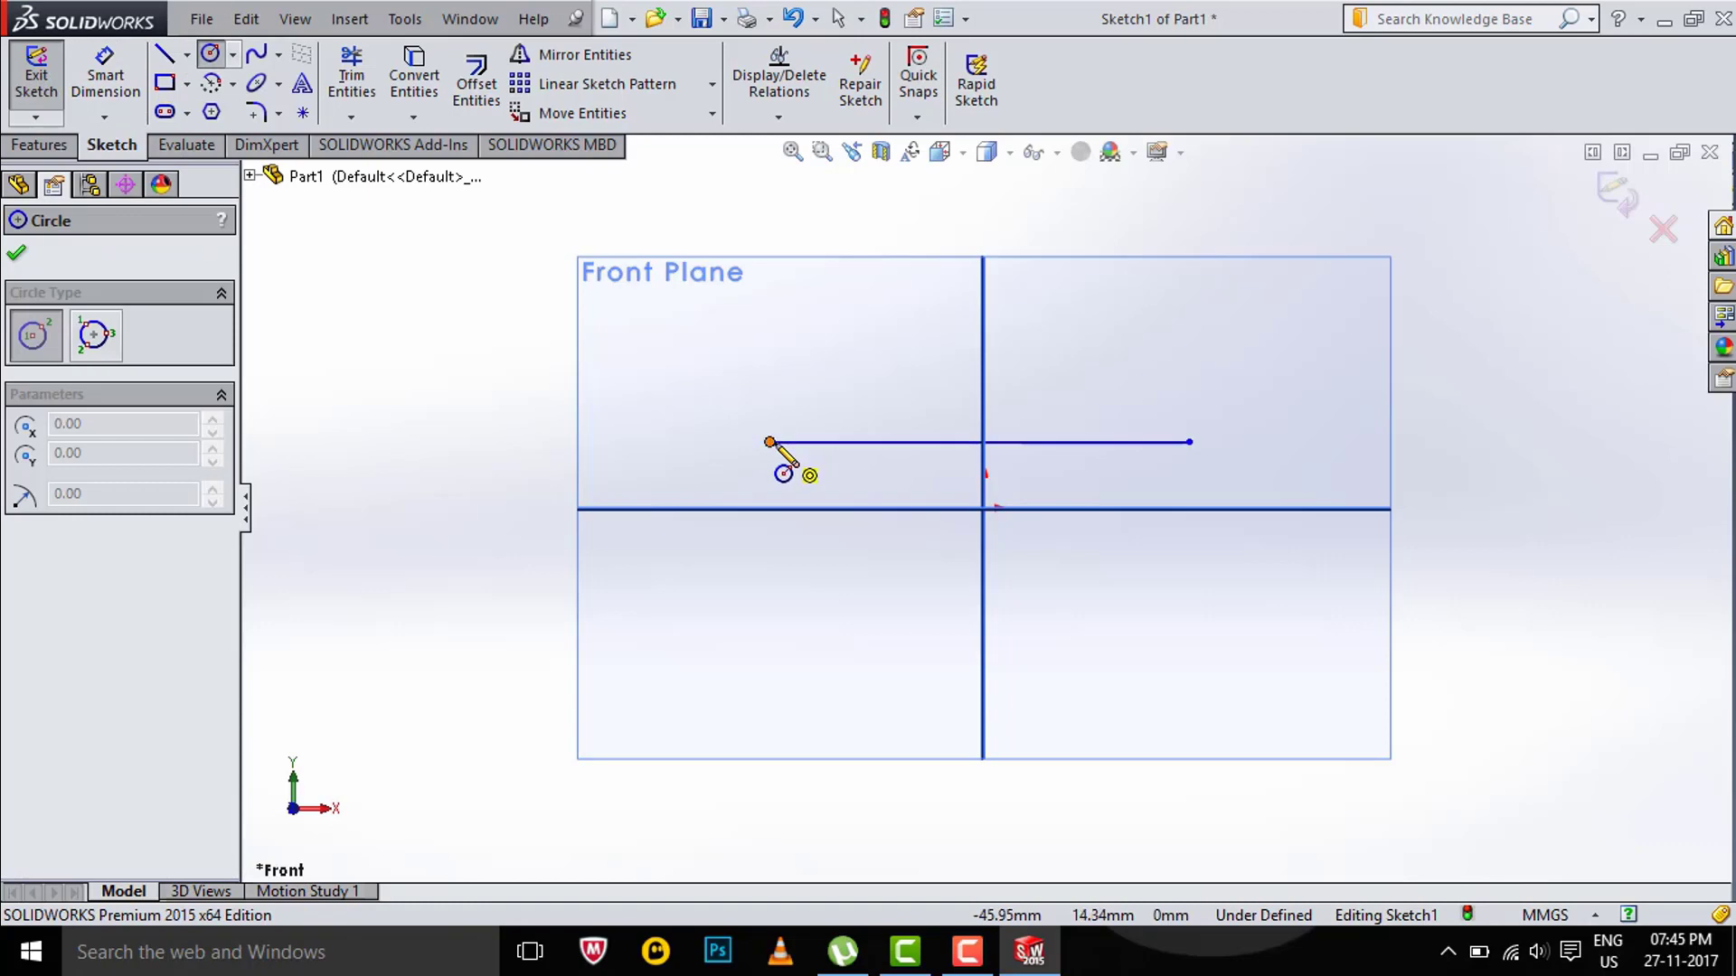
{"action": "left_click", "coordinate": [770, 442]}
{"action": "left_click", "coordinate": [794, 512]}
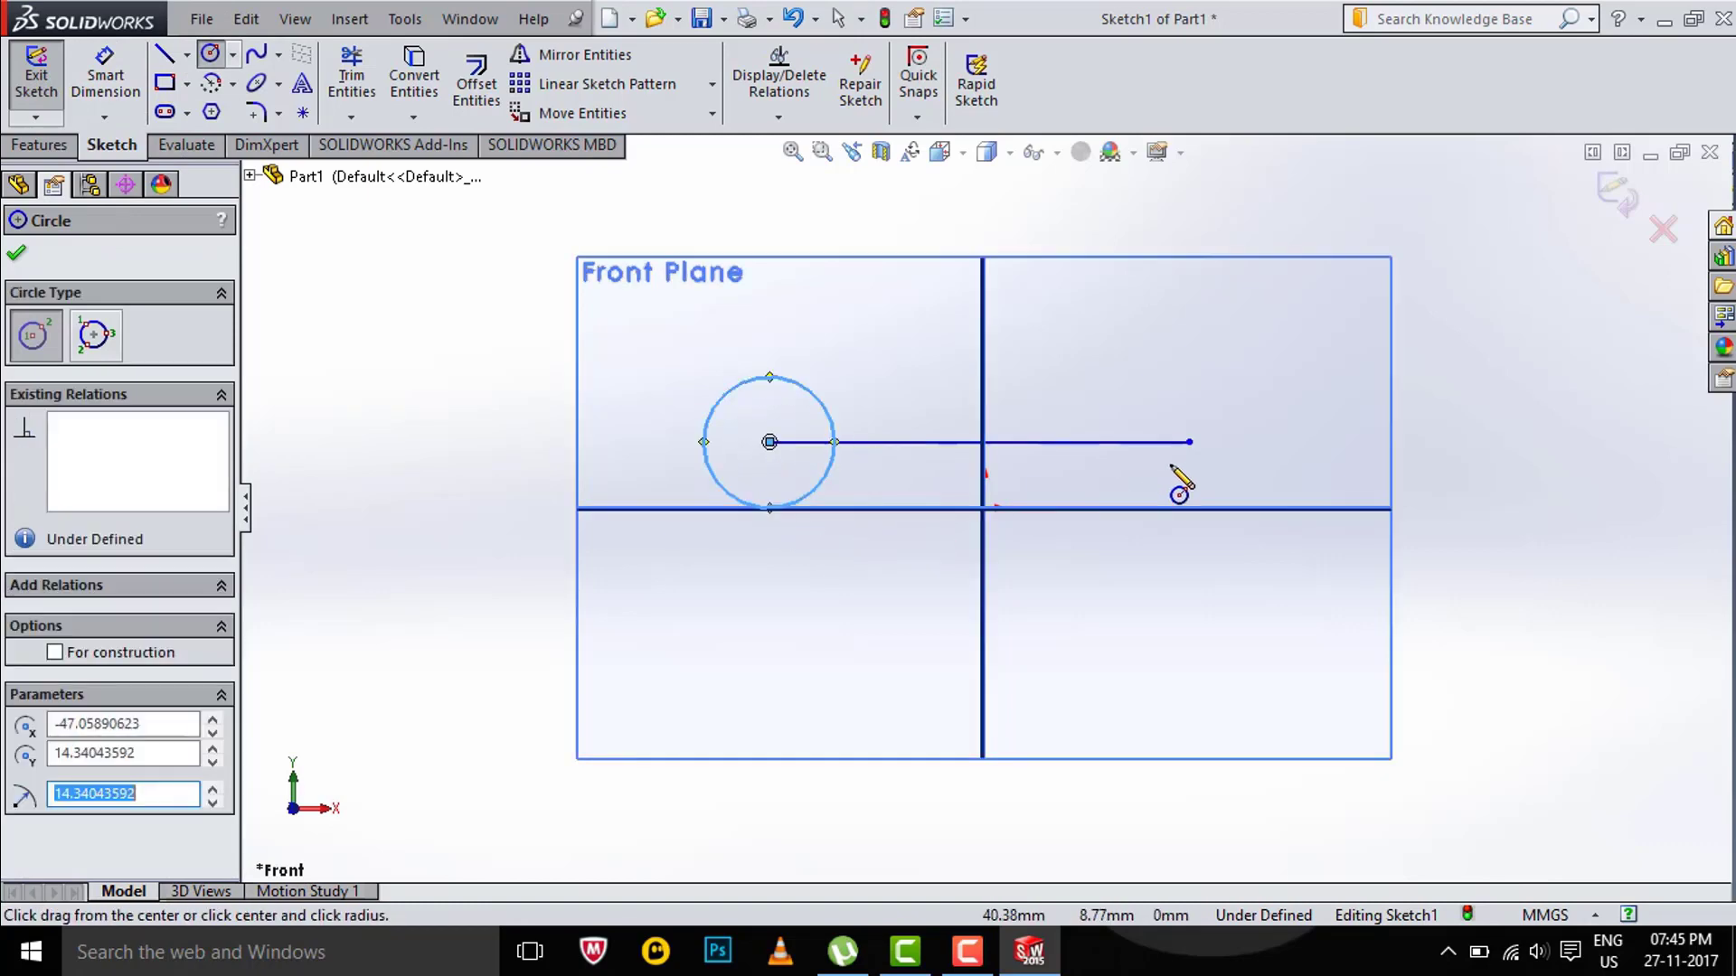
{"action": "left_click", "coordinate": [1190, 442]}
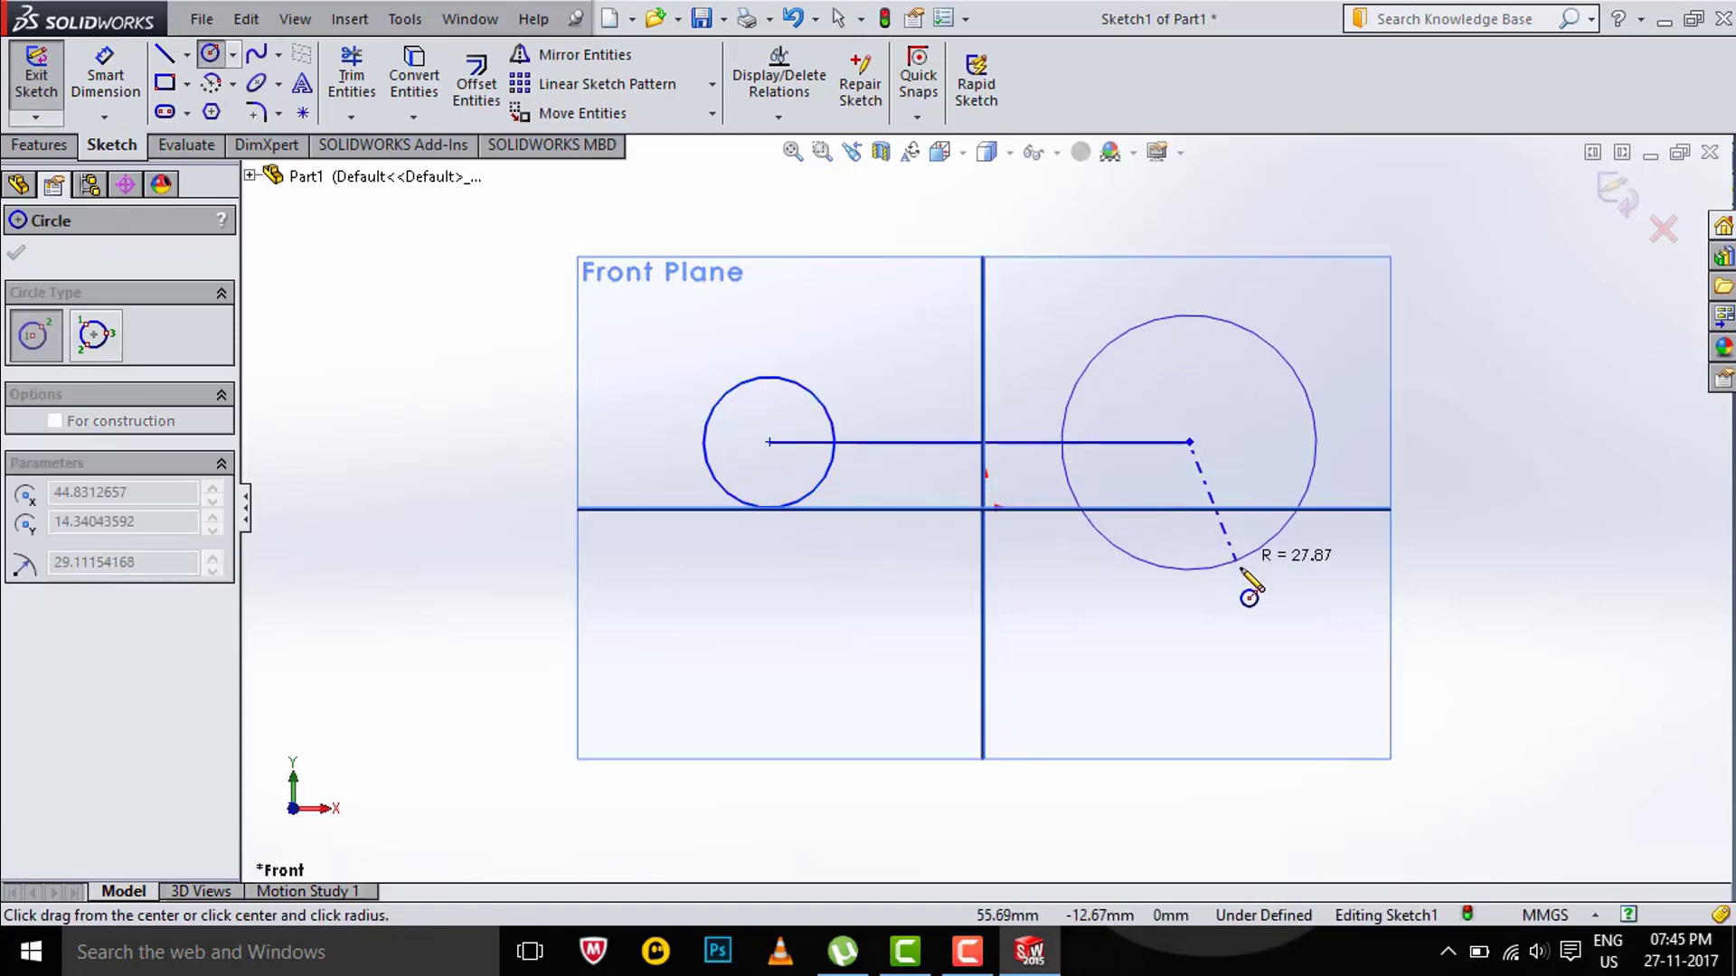
{"action": "left_click", "coordinate": [1234, 558]}
{"action": "key", "text": "Escape"}
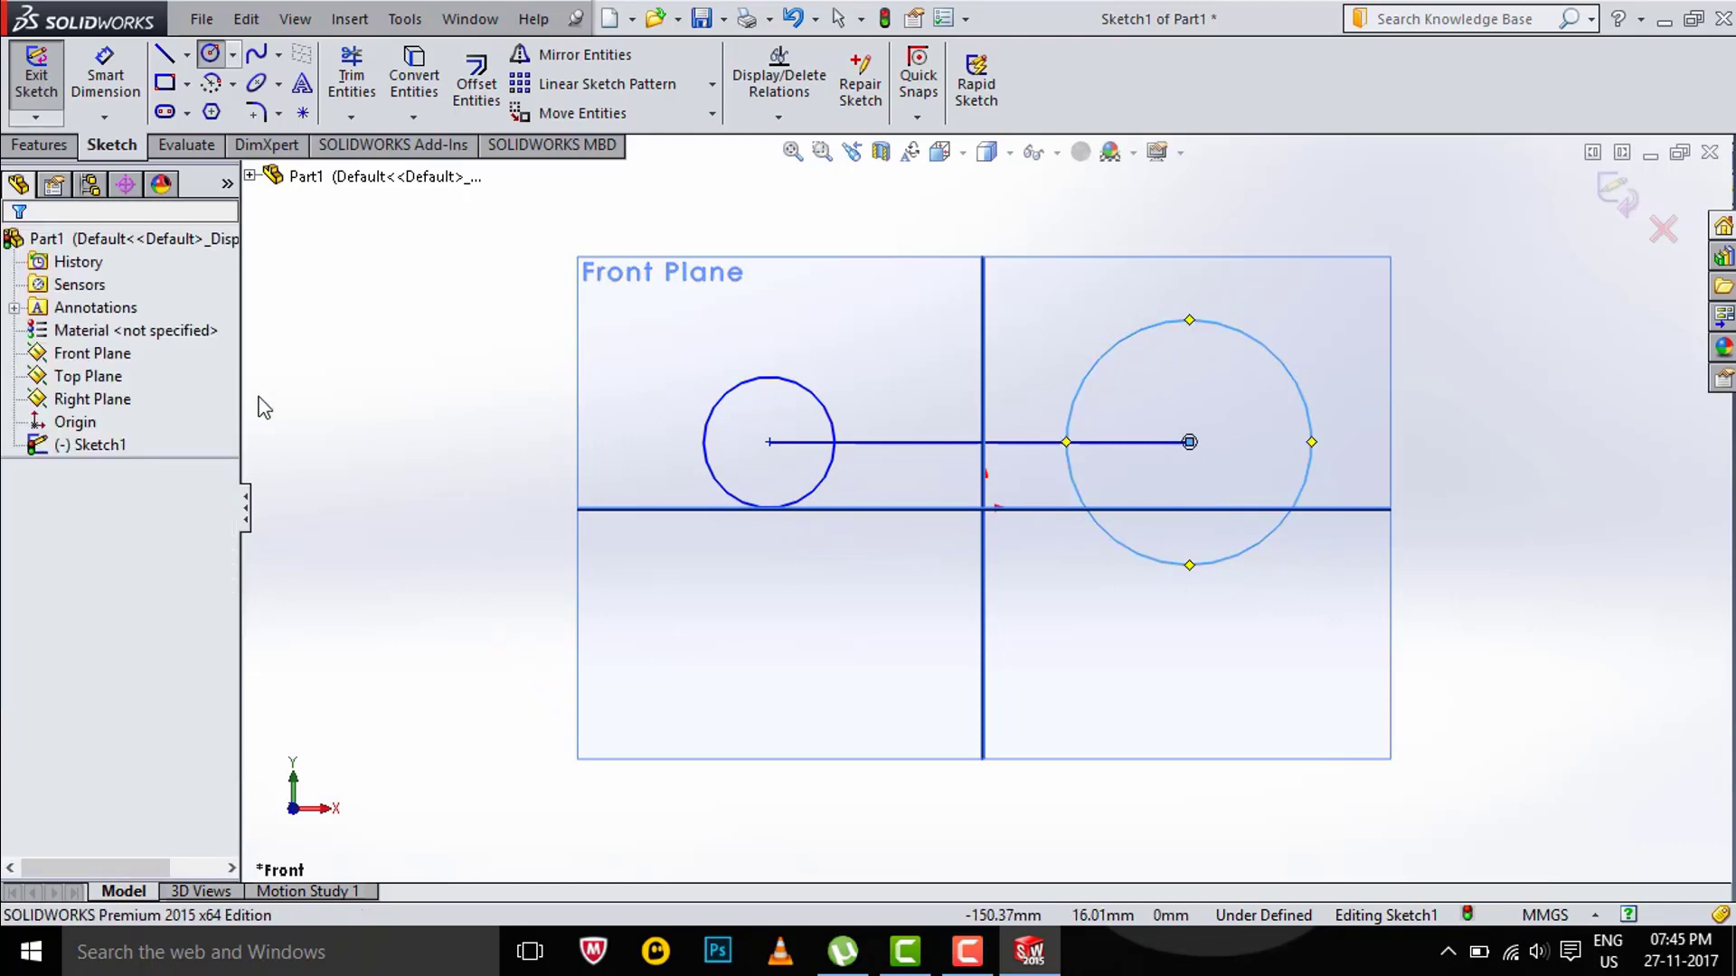
{"action": "left_click", "coordinate": [105, 77]}
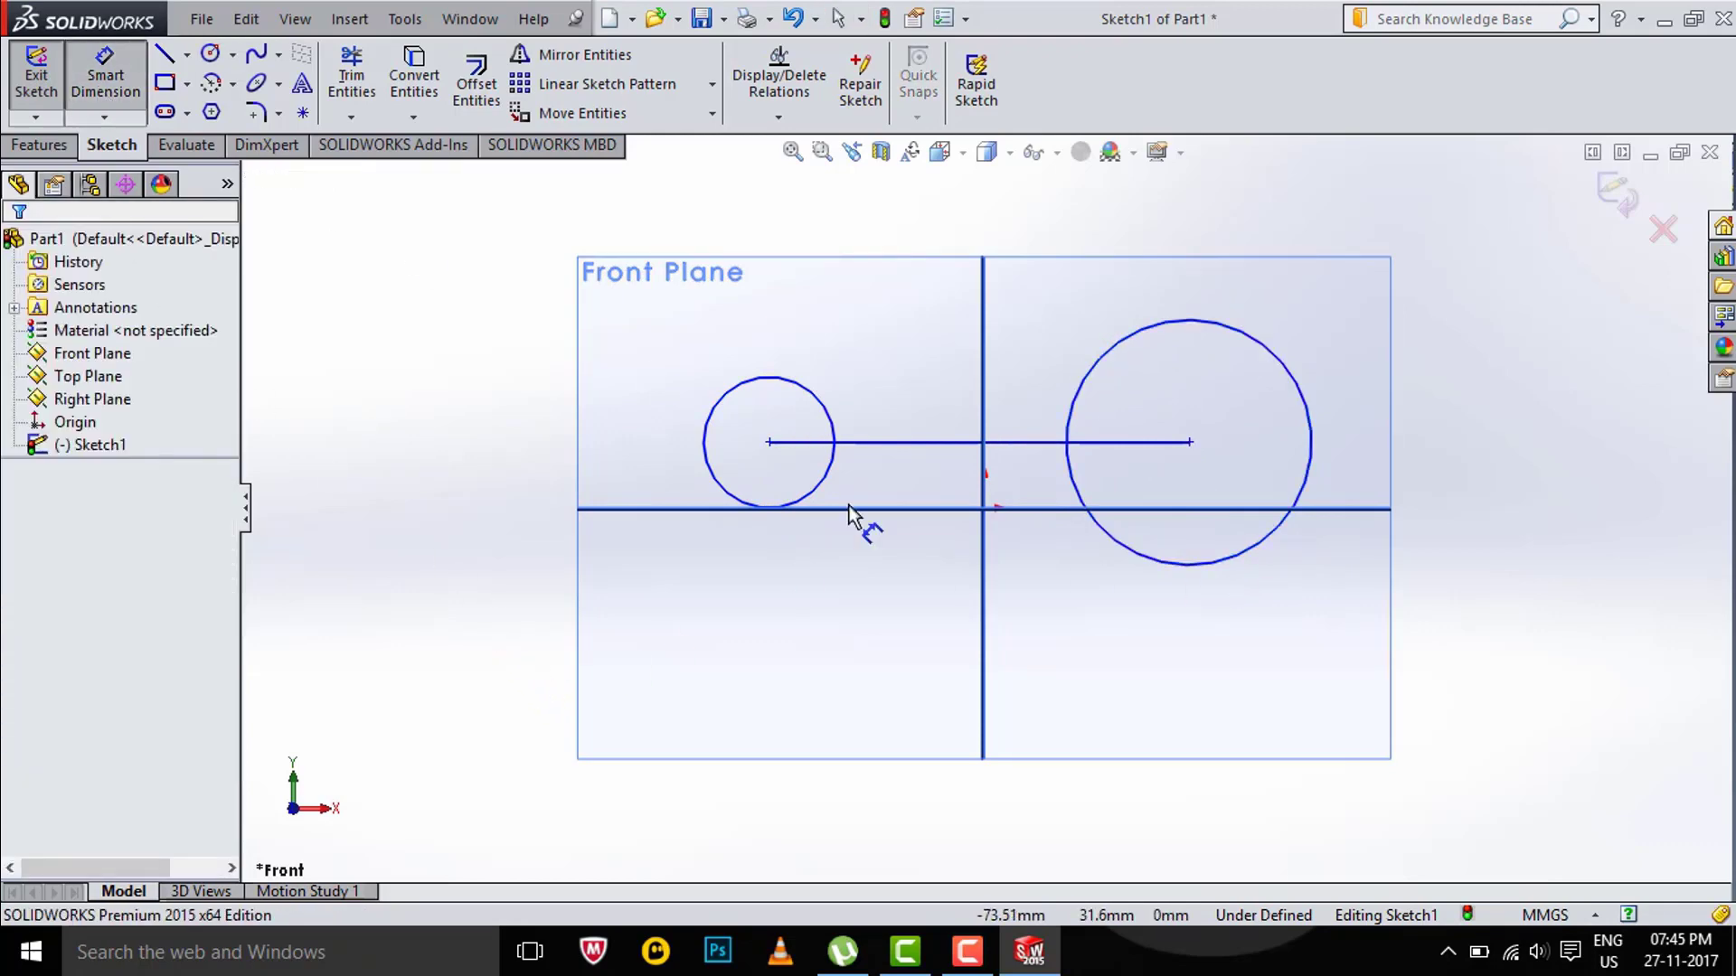
Dimension the line length to 110 and the left circle to Ø32
{"action": "left_click", "coordinate": [936, 443]}
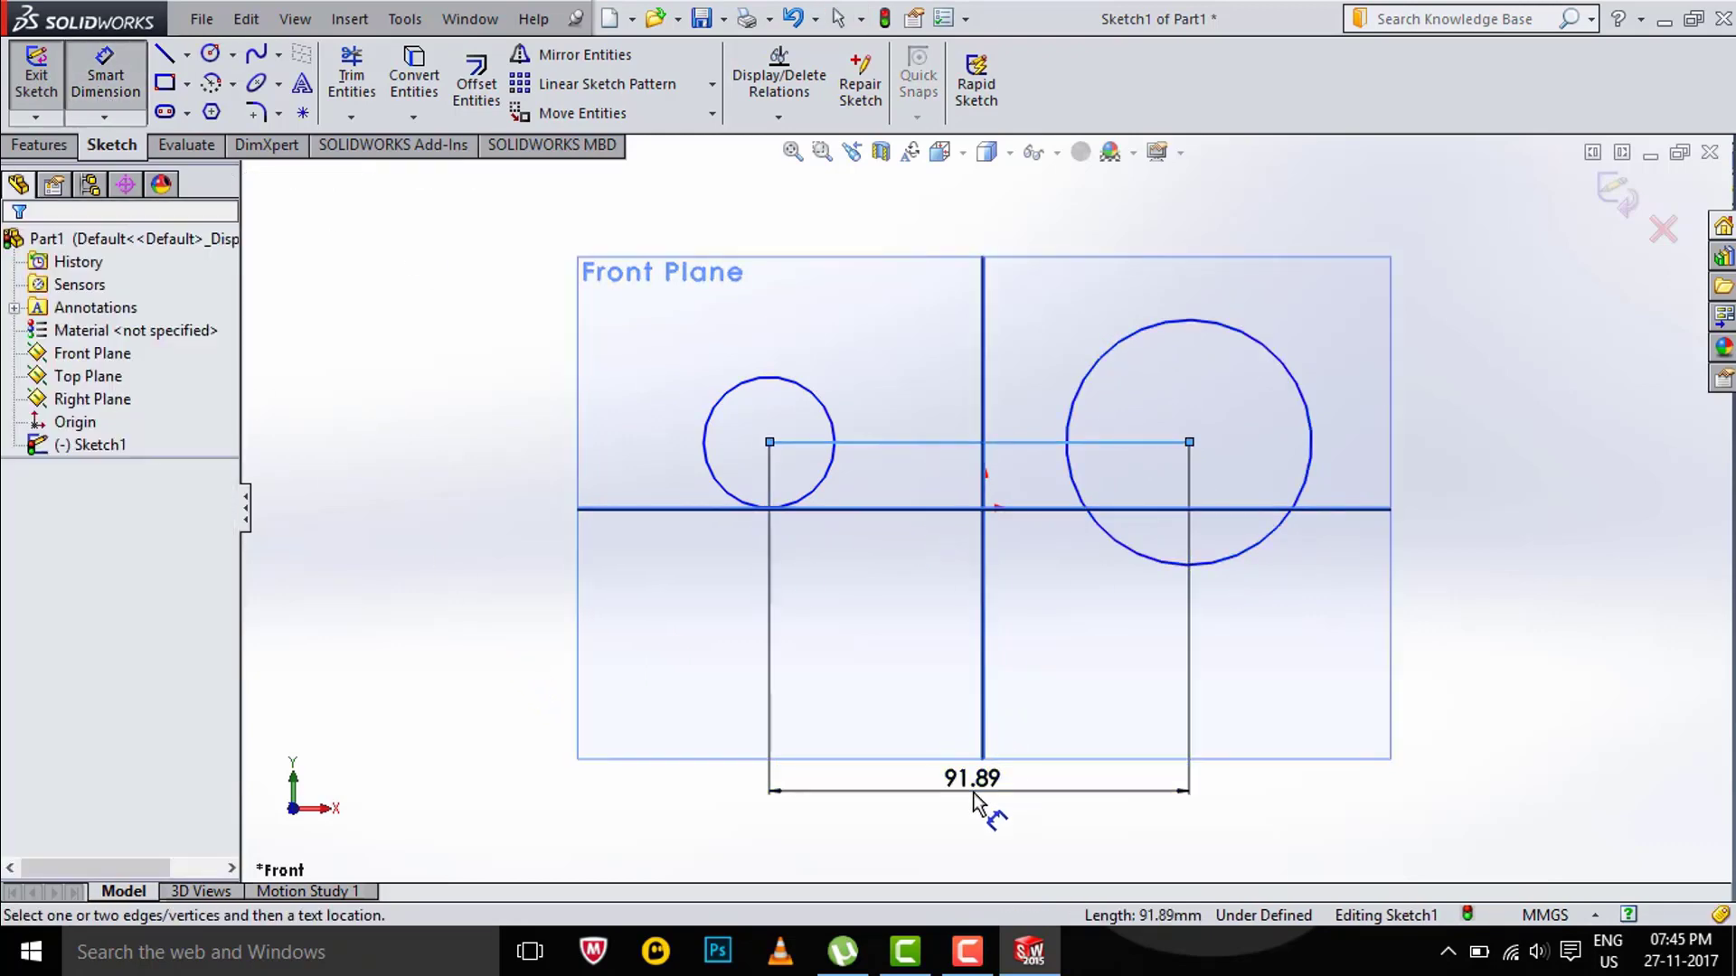
{"action": "left_click", "coordinate": [973, 792]}
{"action": "type", "text": "110"}
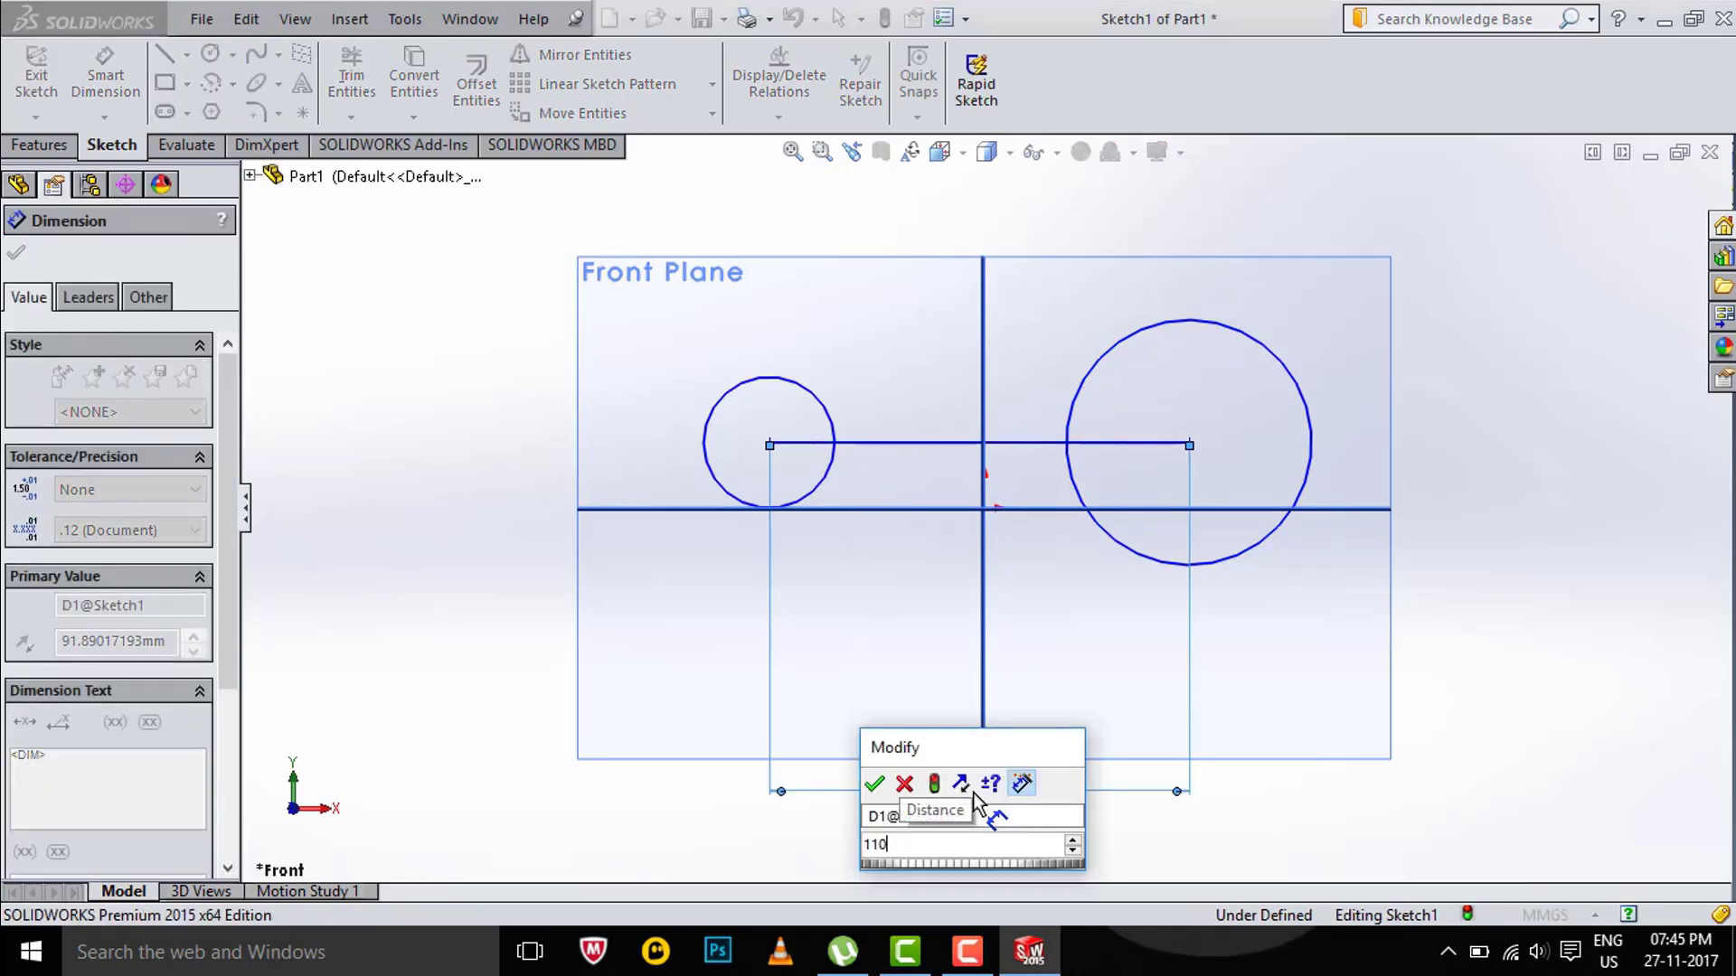
{"action": "key", "text": "Return"}
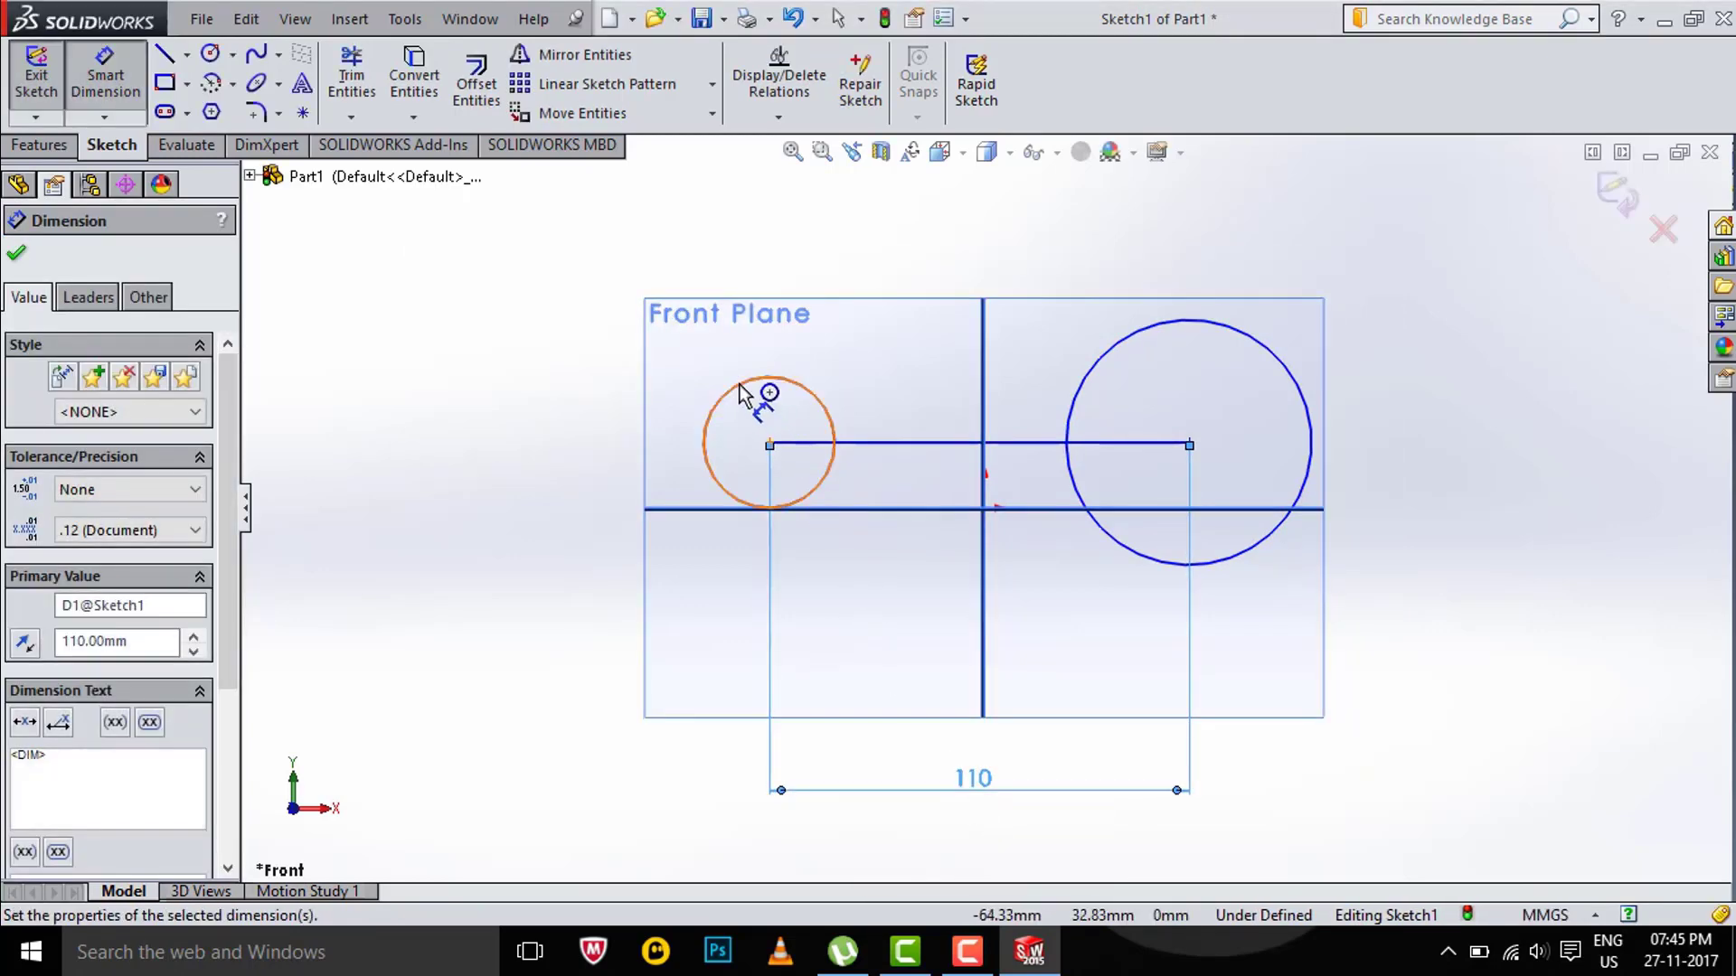
{"action": "left_click", "coordinate": [743, 384]}
{"action": "left_click", "coordinate": [454, 312]}
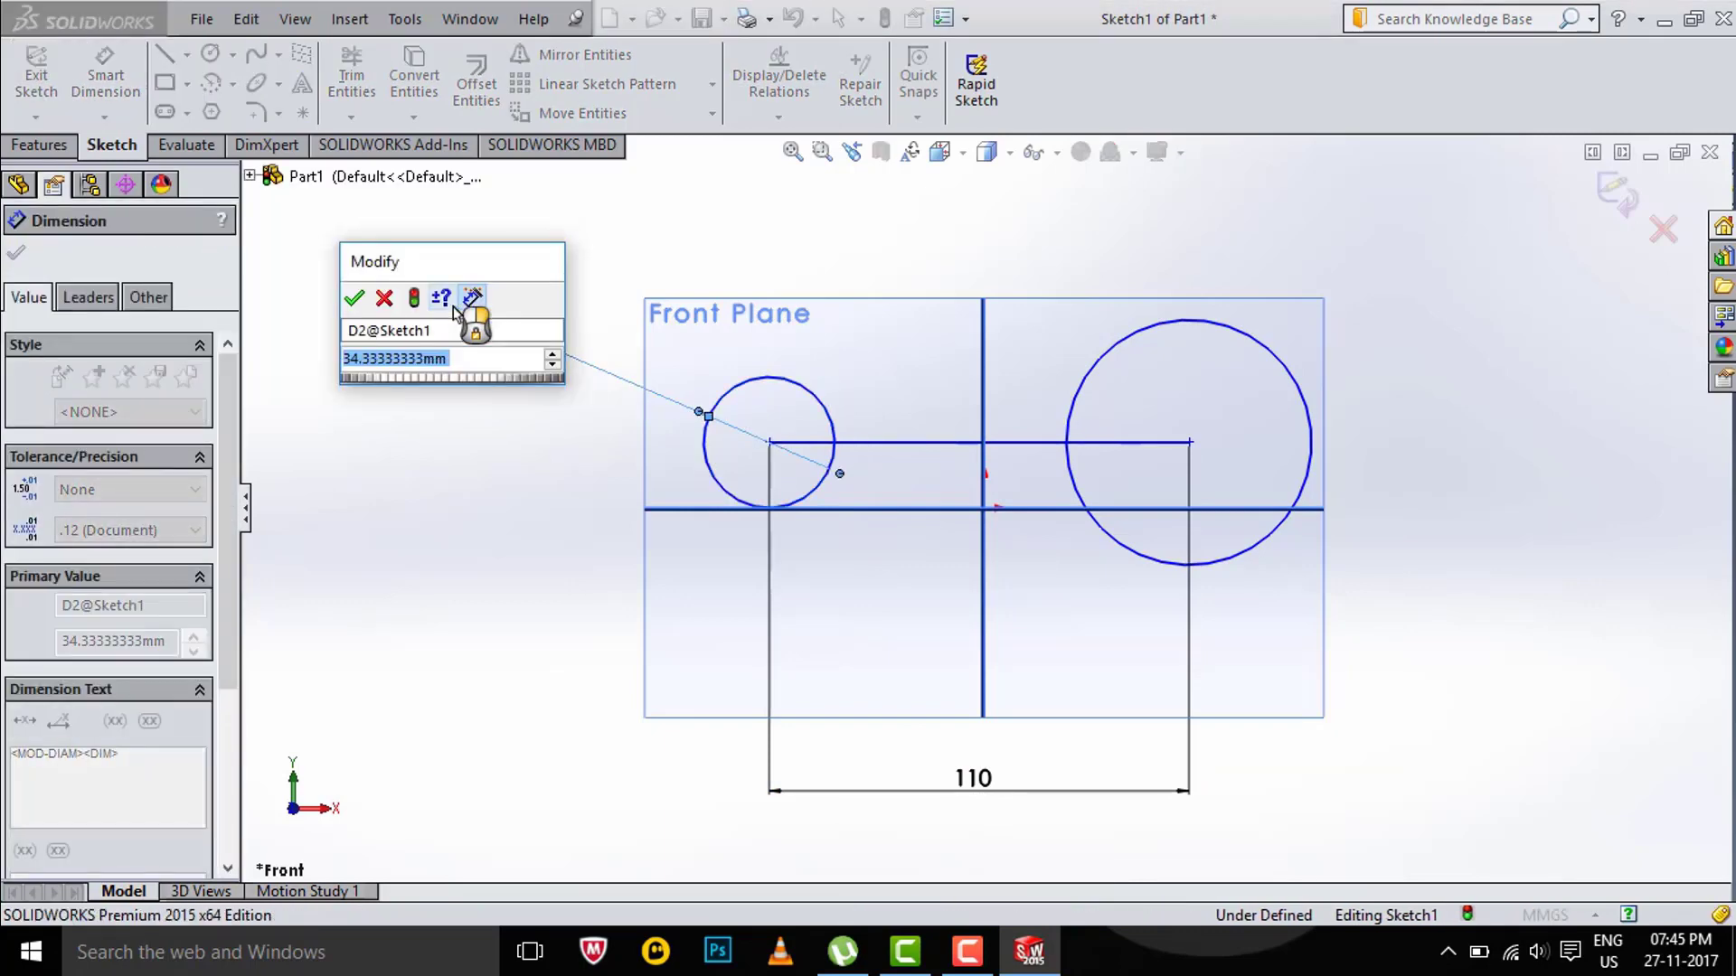
{"action": "type", "text": "32"}
{"action": "key", "text": "Return"}
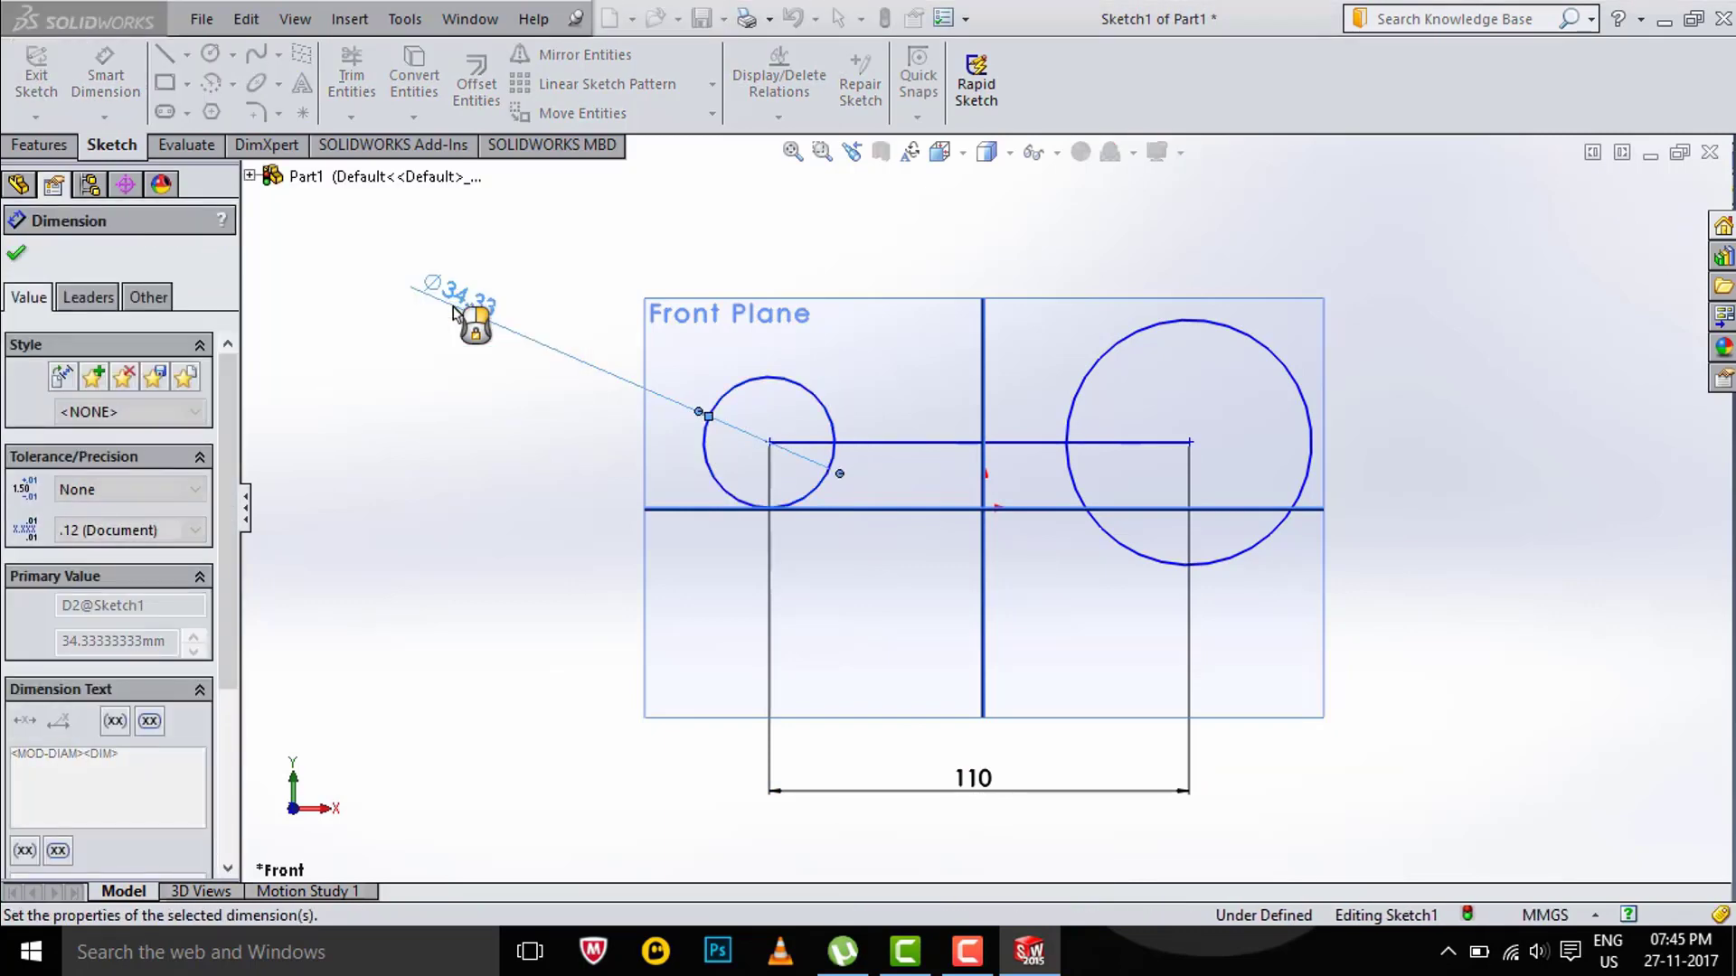
Set the right circle's diameter to Ø29 by entering 14.5*2
{"action": "left_click", "coordinate": [1299, 389]}
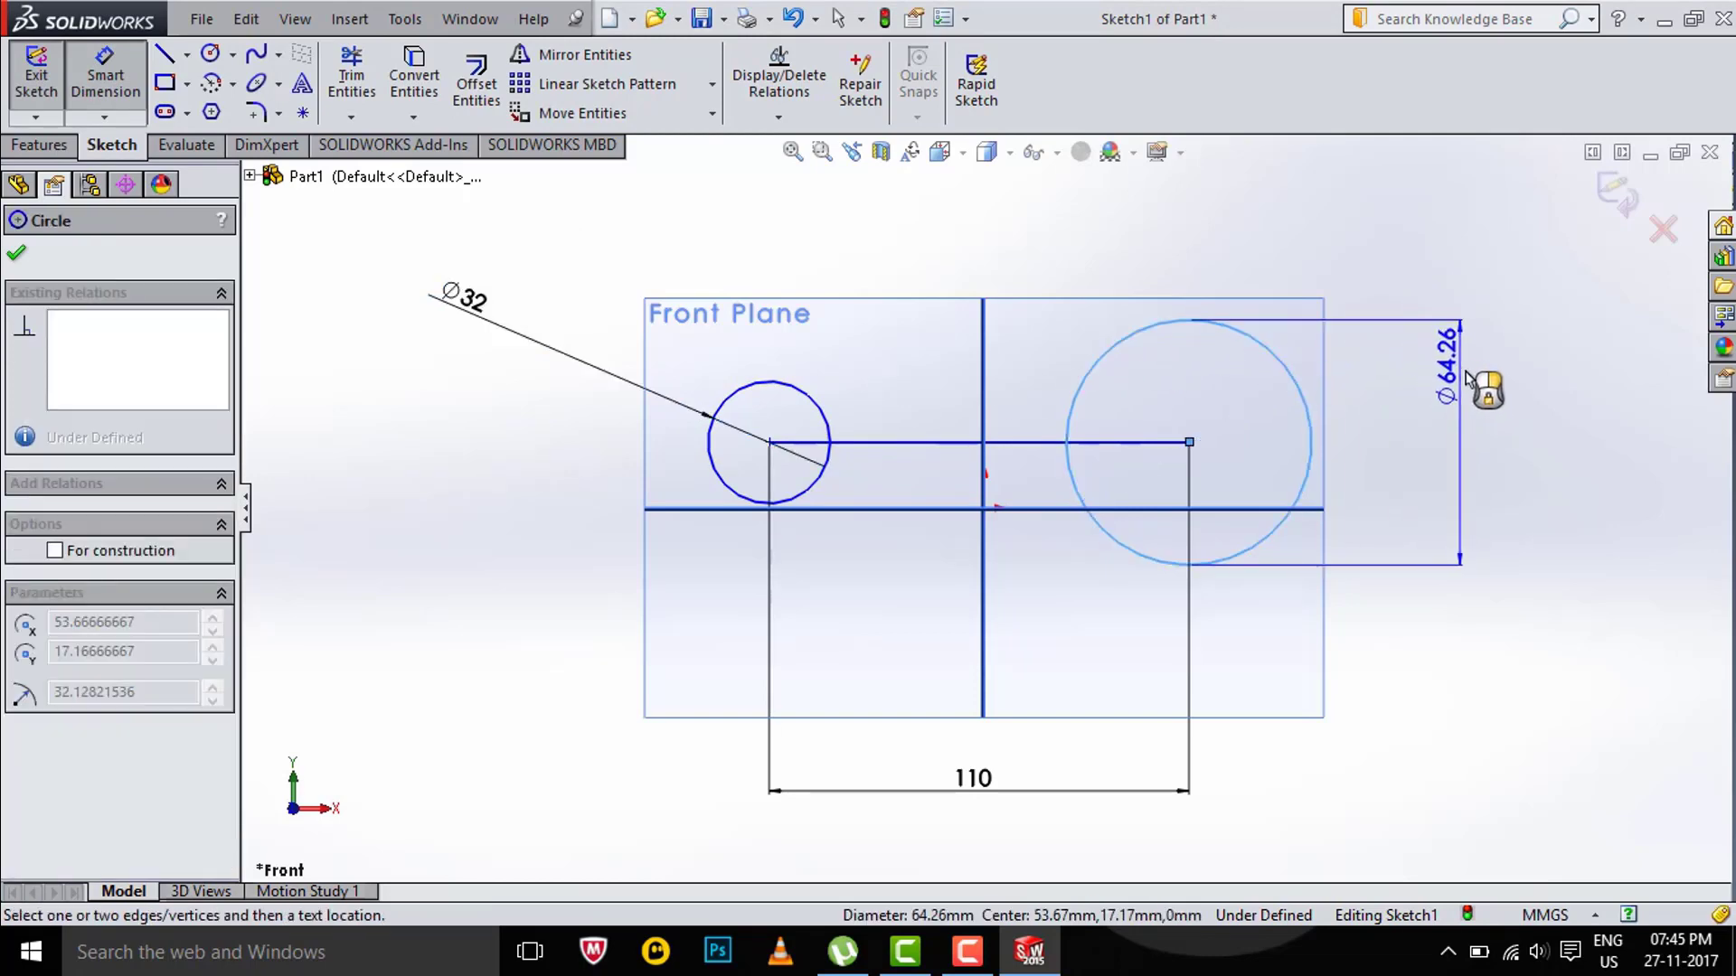
{"action": "left_click", "coordinate": [1461, 287]}
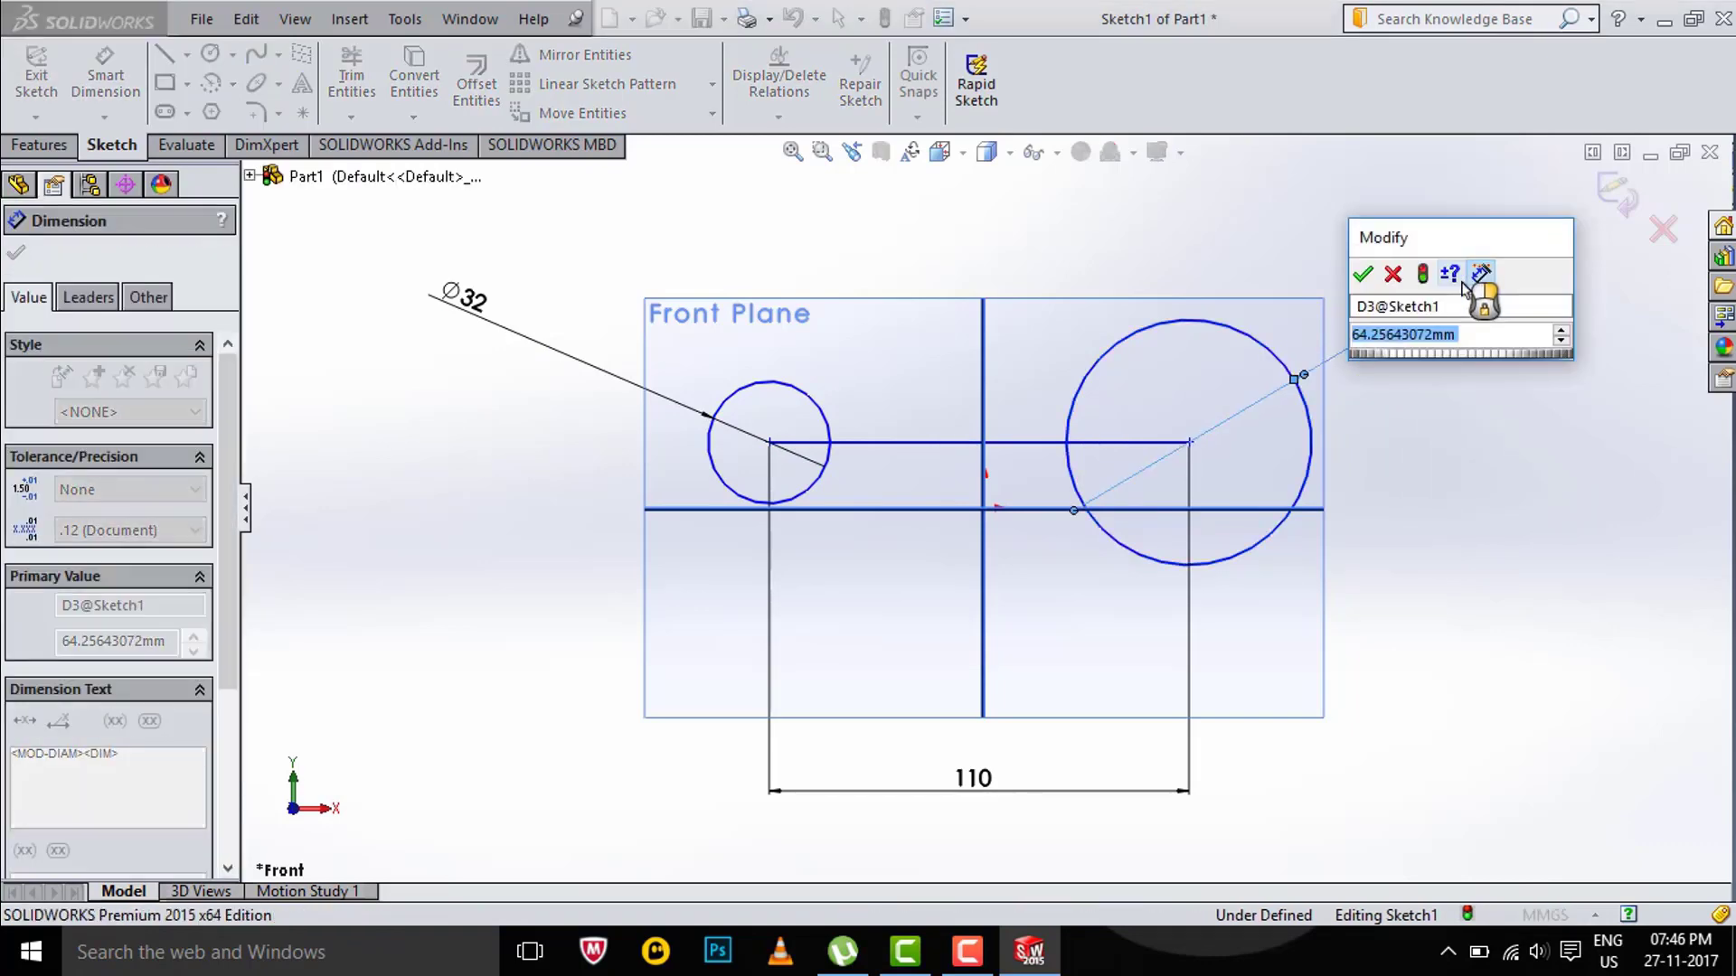
{"action": "type", "text": "14.5"}
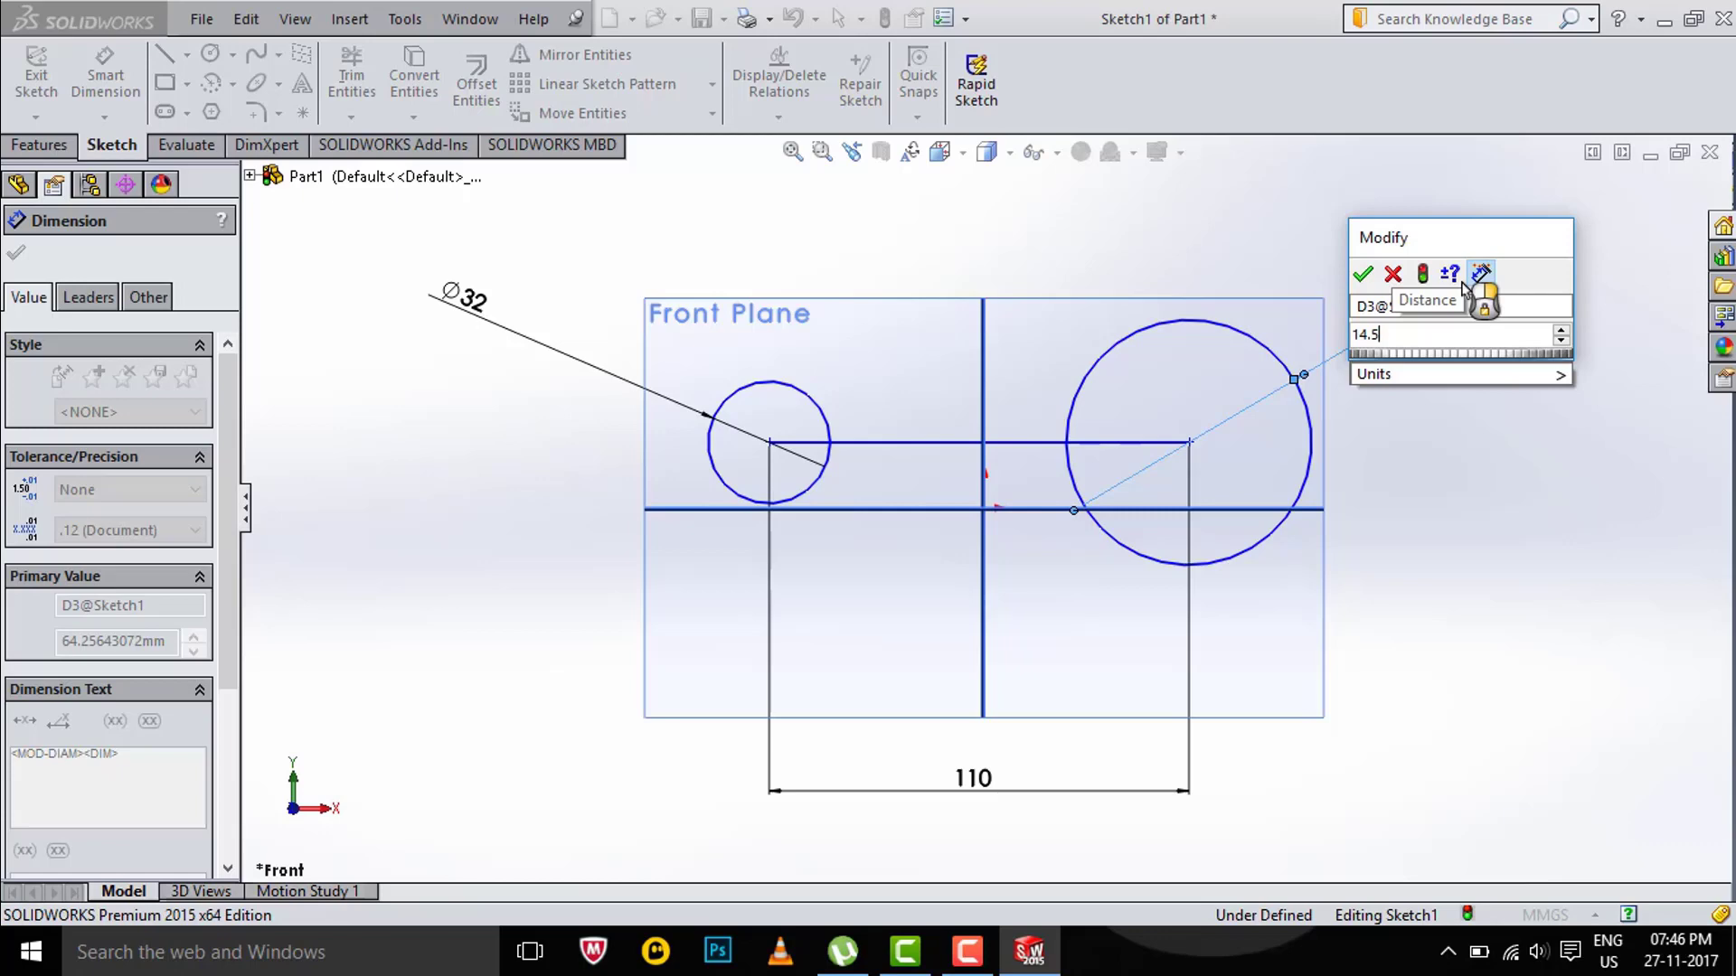
{"action": "type", "text": "*2"}
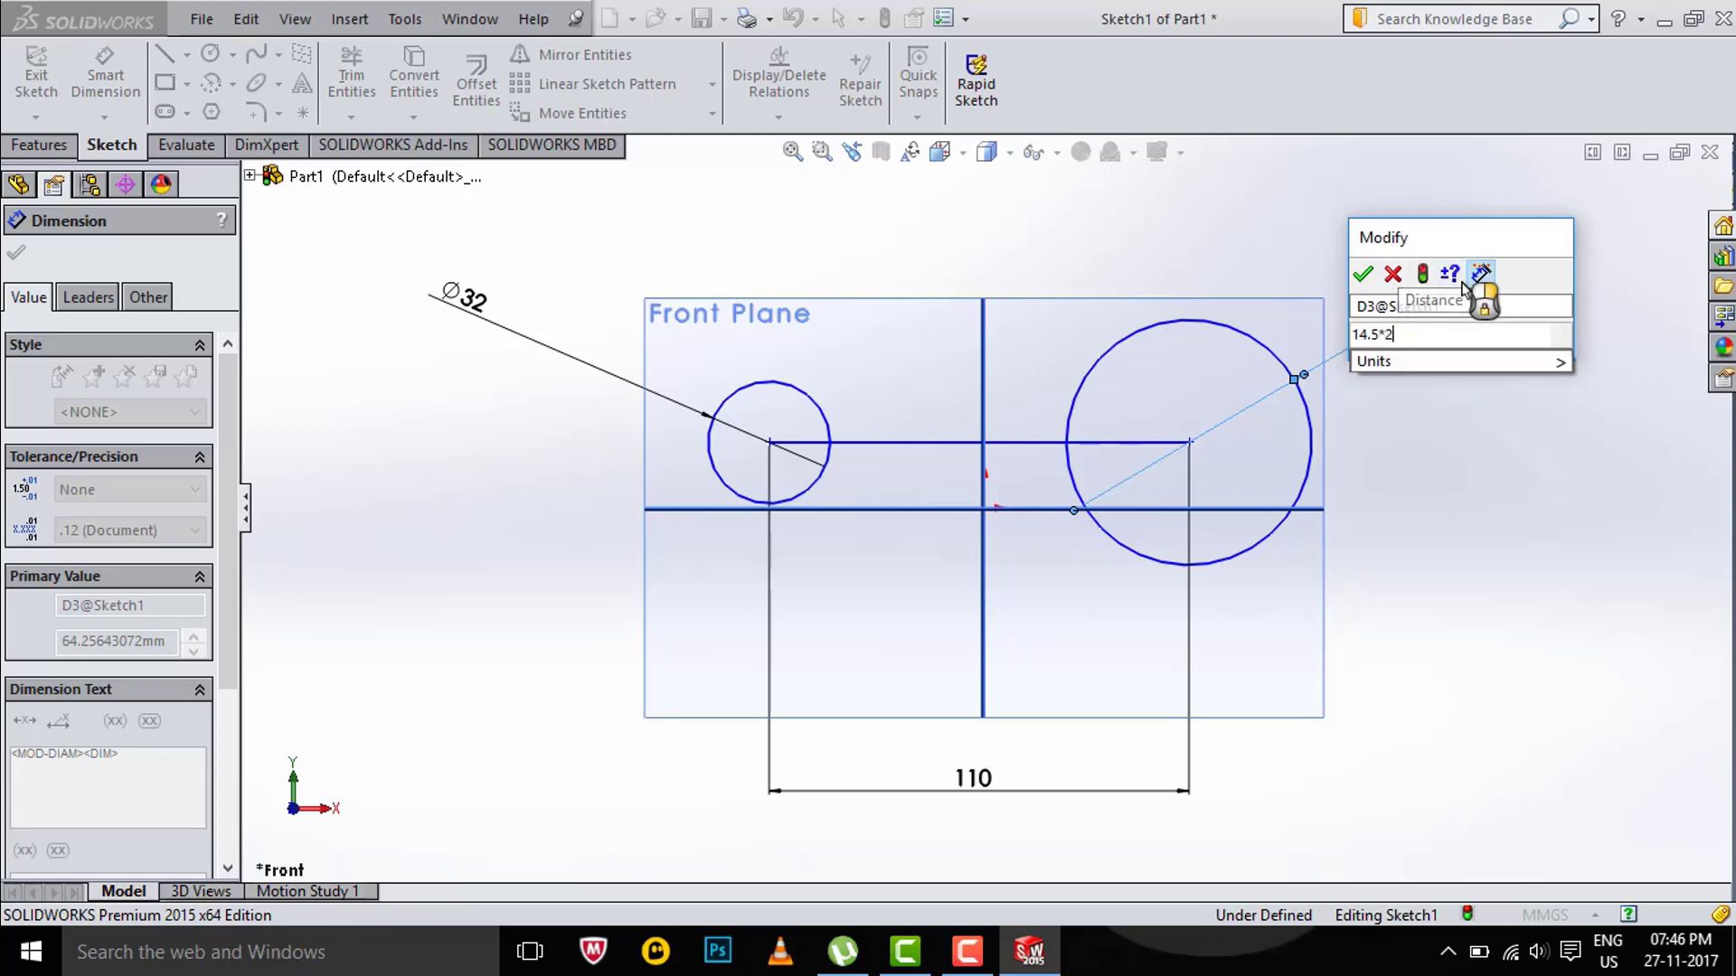
{"action": "key", "text": "Return"}
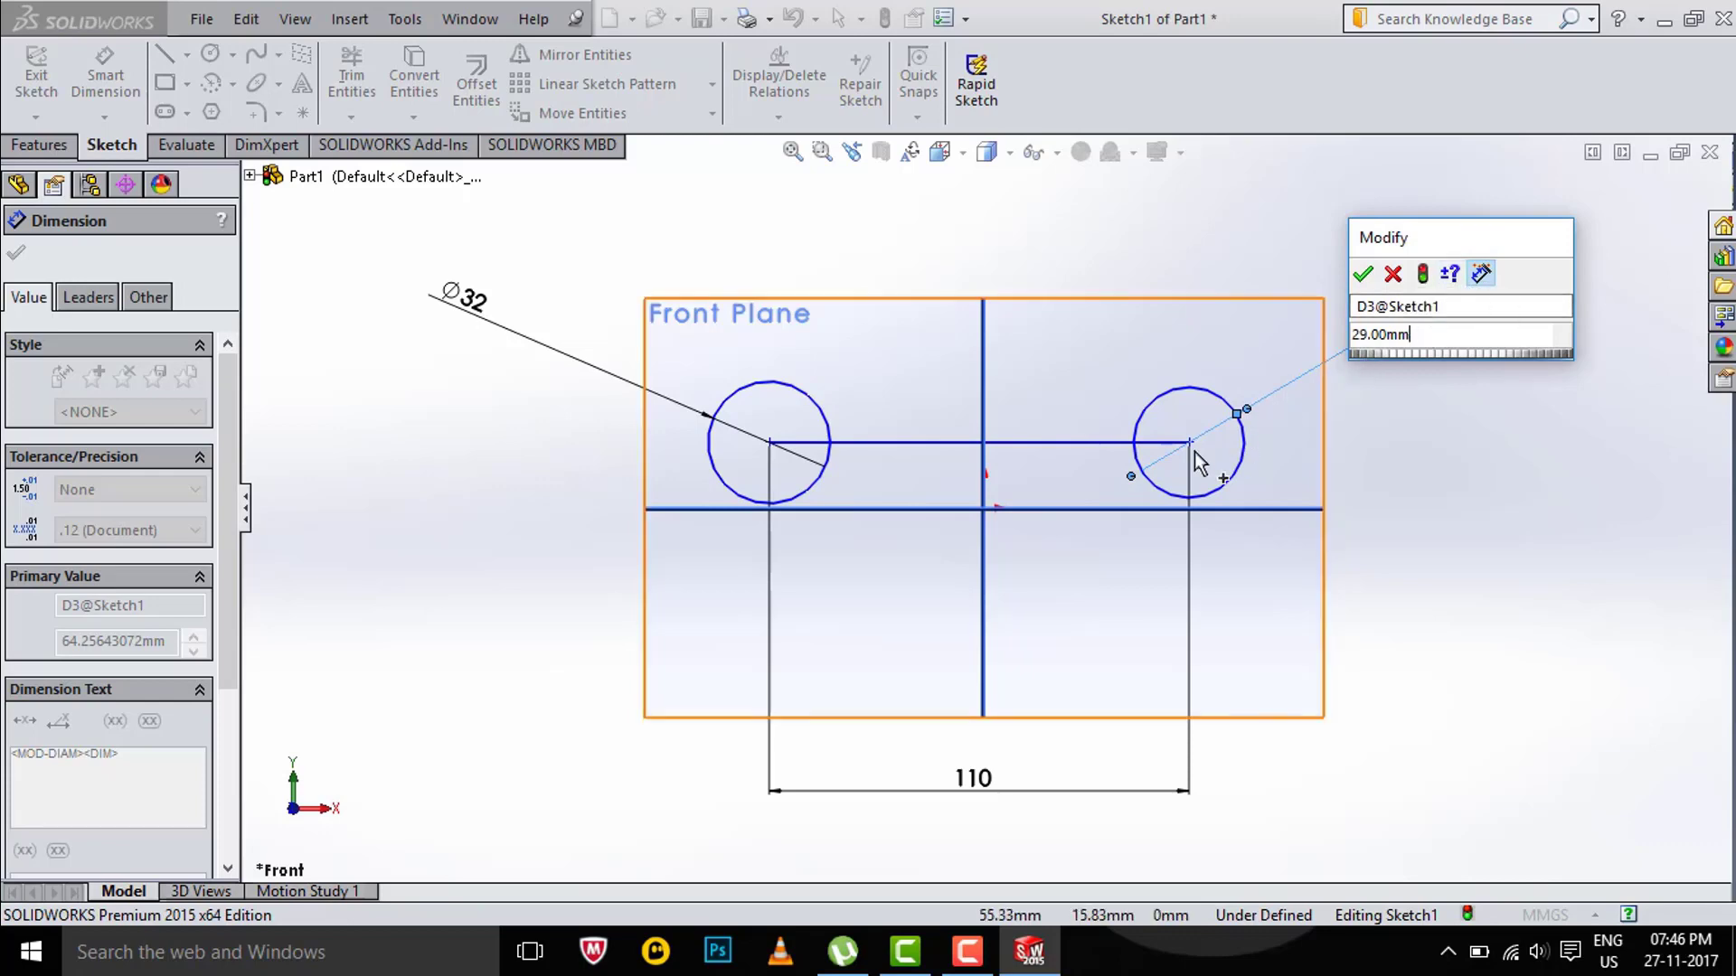
{"action": "left_click", "coordinate": [1171, 483]}
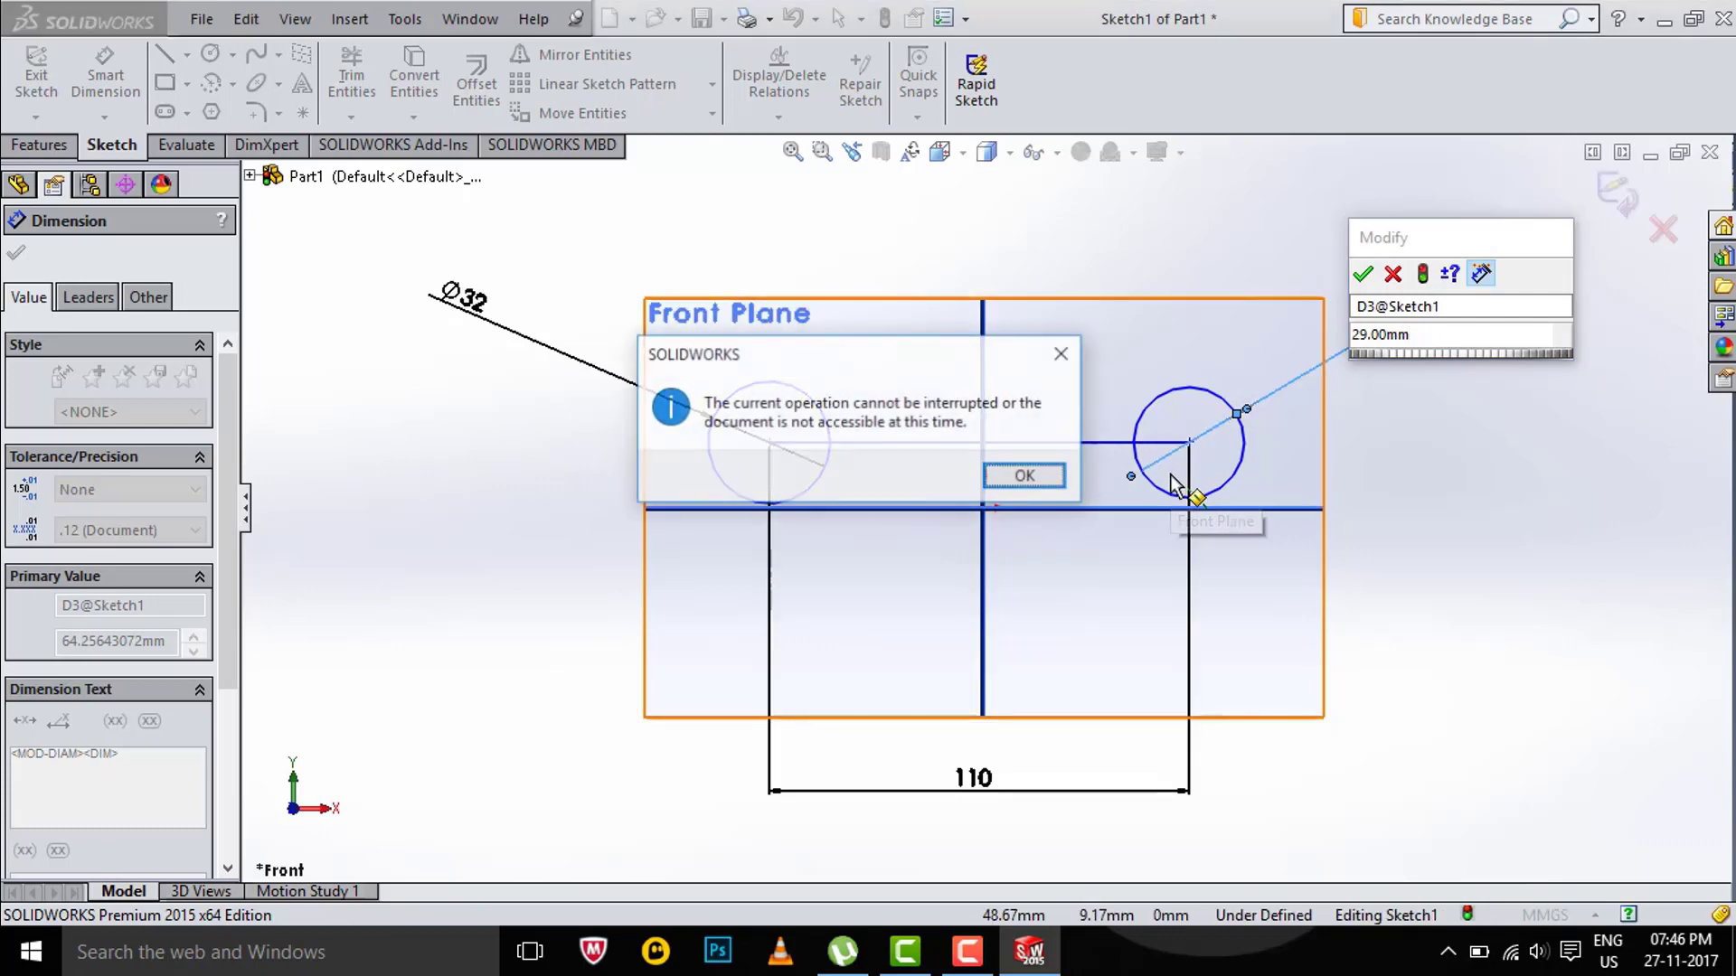
{"action": "left_click", "coordinate": [1063, 358]}
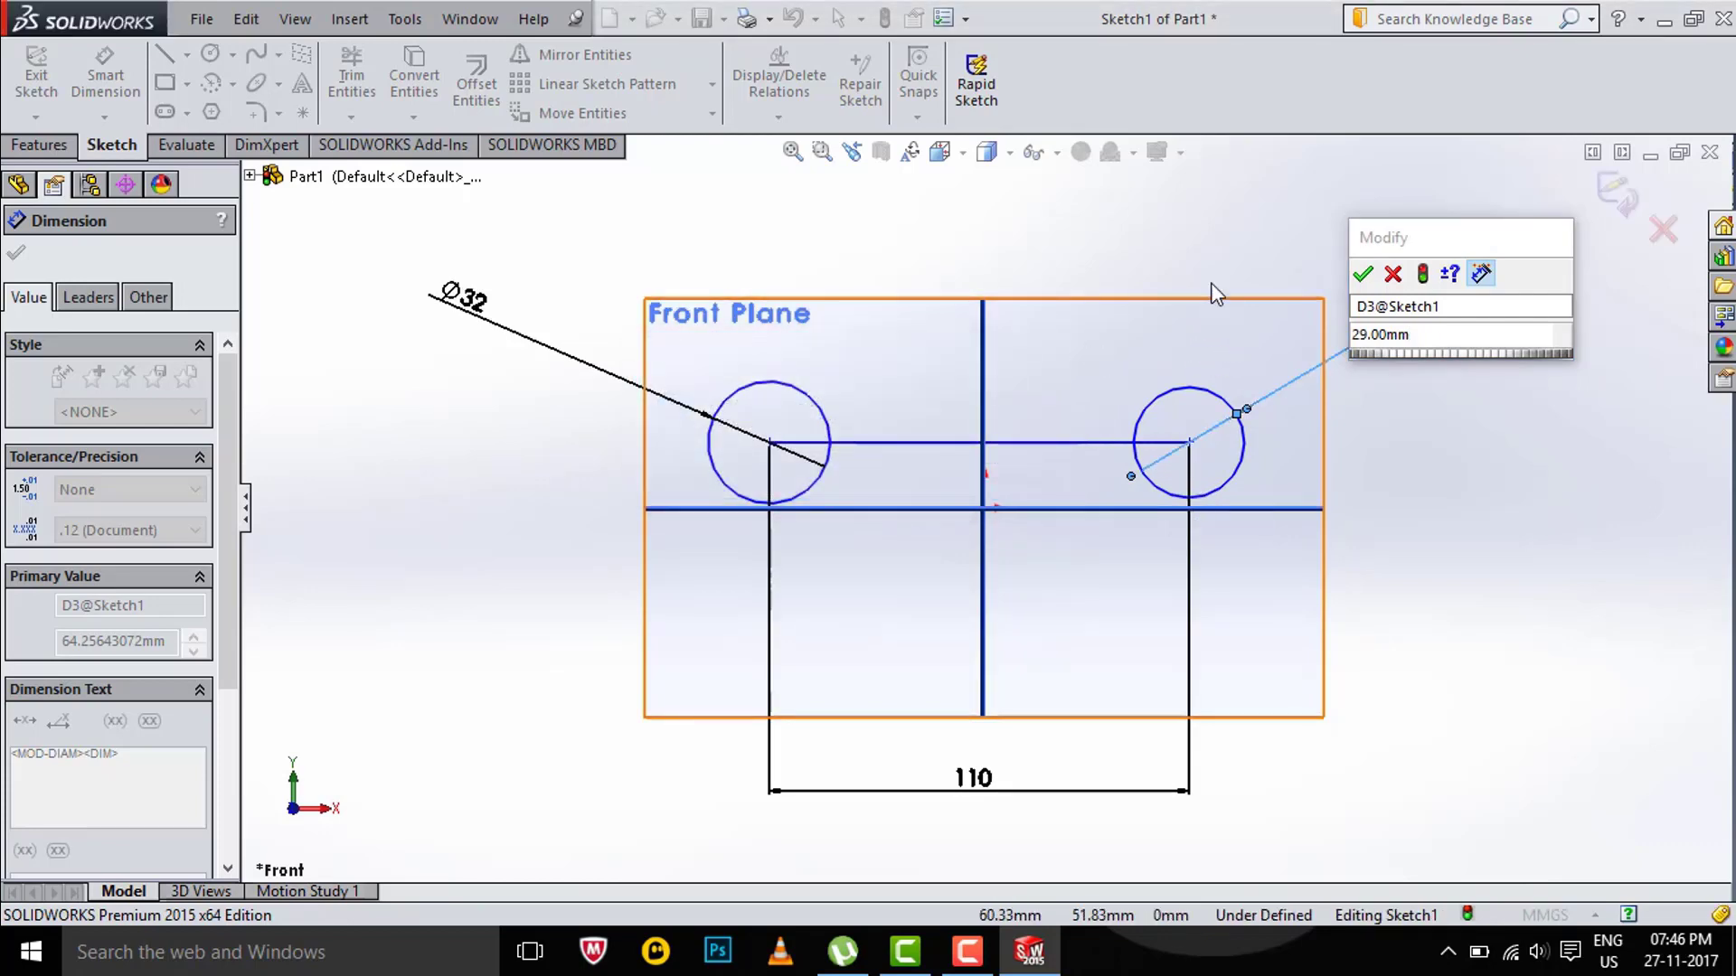
{"action": "left_click", "coordinate": [1363, 274]}
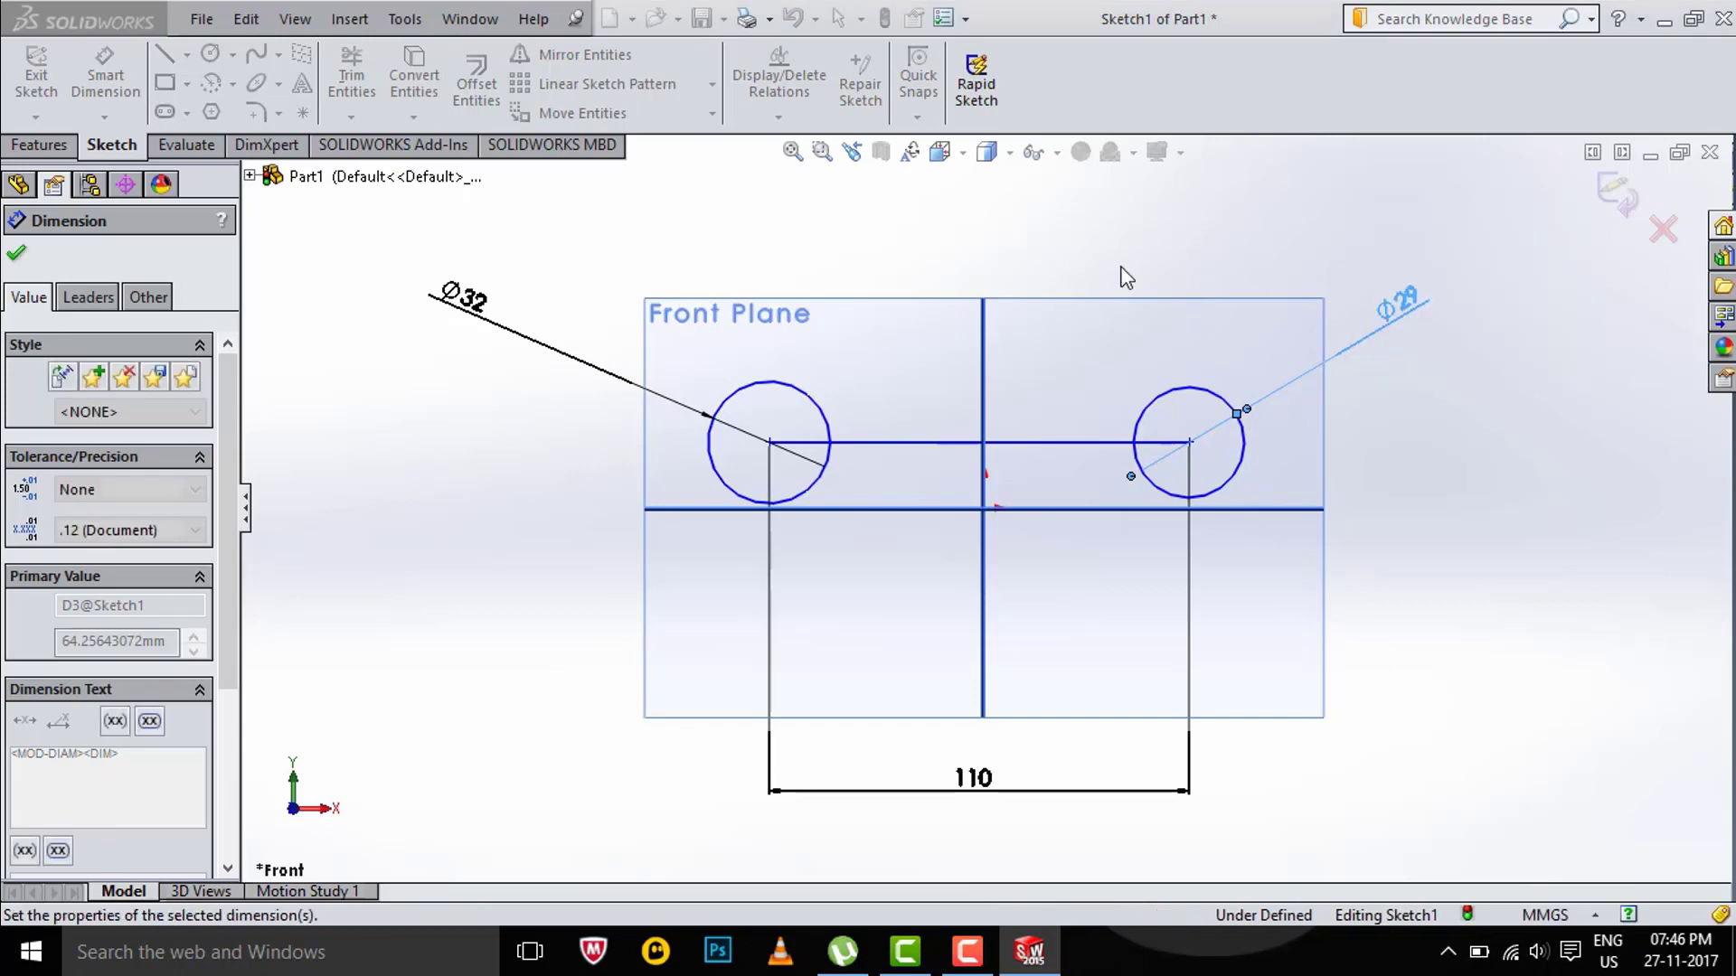
{"action": "left_click", "coordinate": [1130, 267]}
Draw a short line from the Ø29 circle's centre and move the Ø29 dimension clear
{"action": "left_click", "coordinate": [164, 54]}
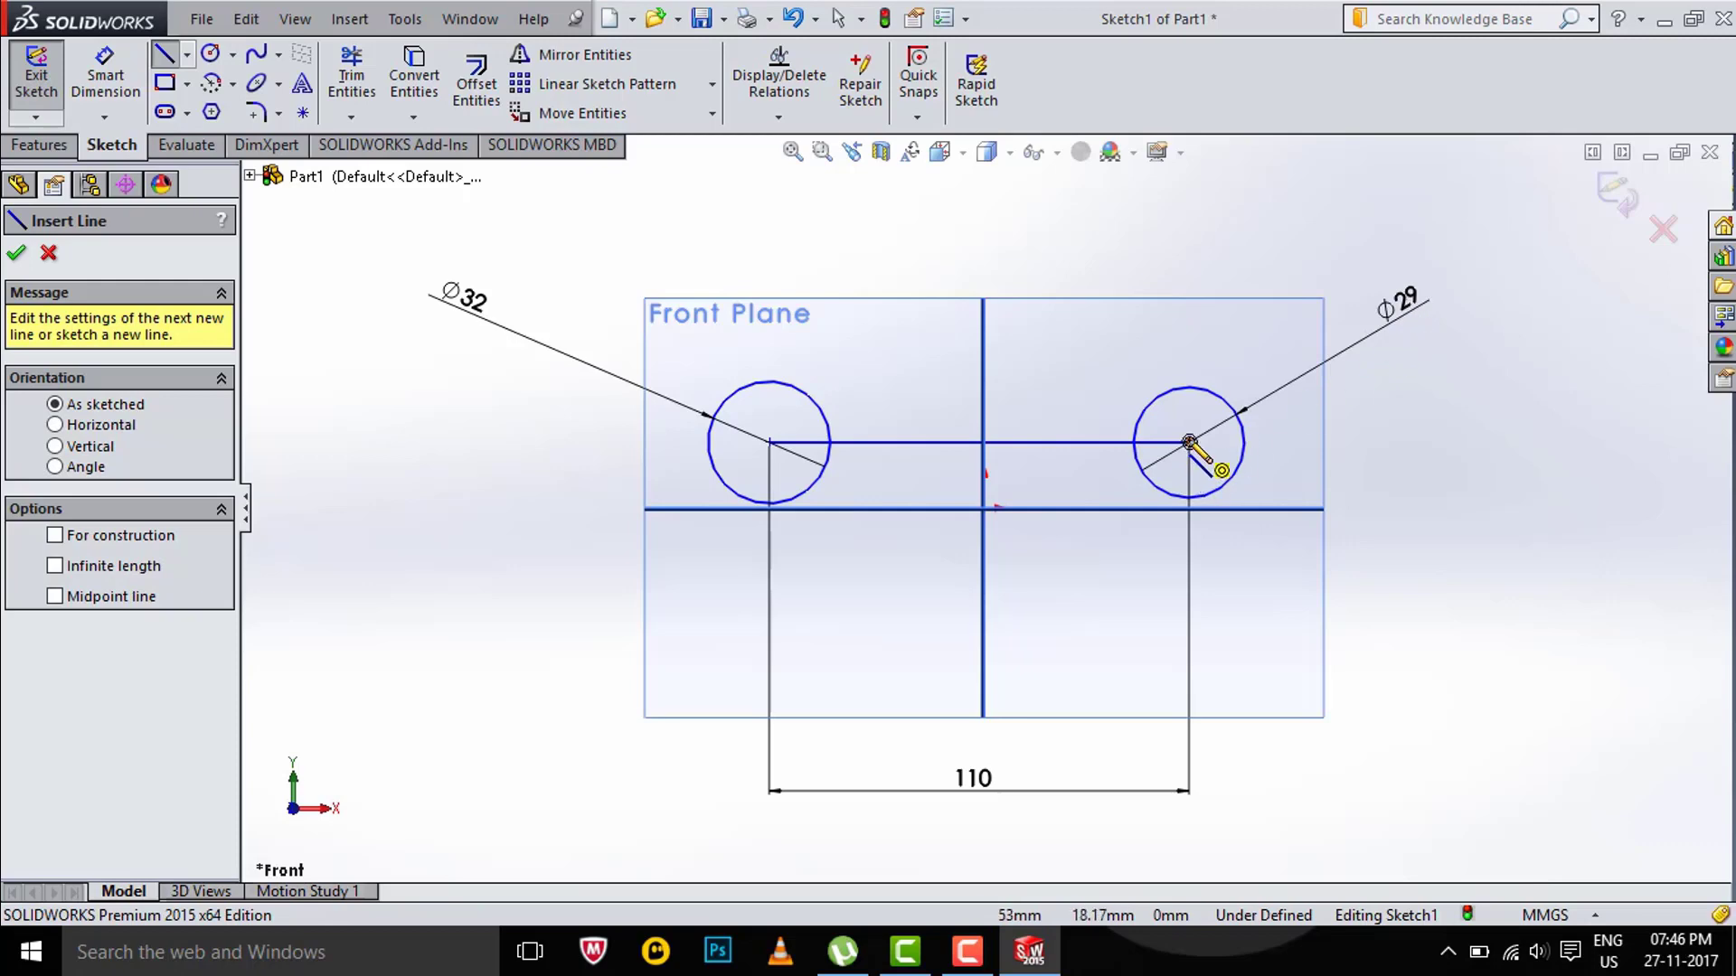
{"action": "left_click", "coordinate": [1189, 443]}
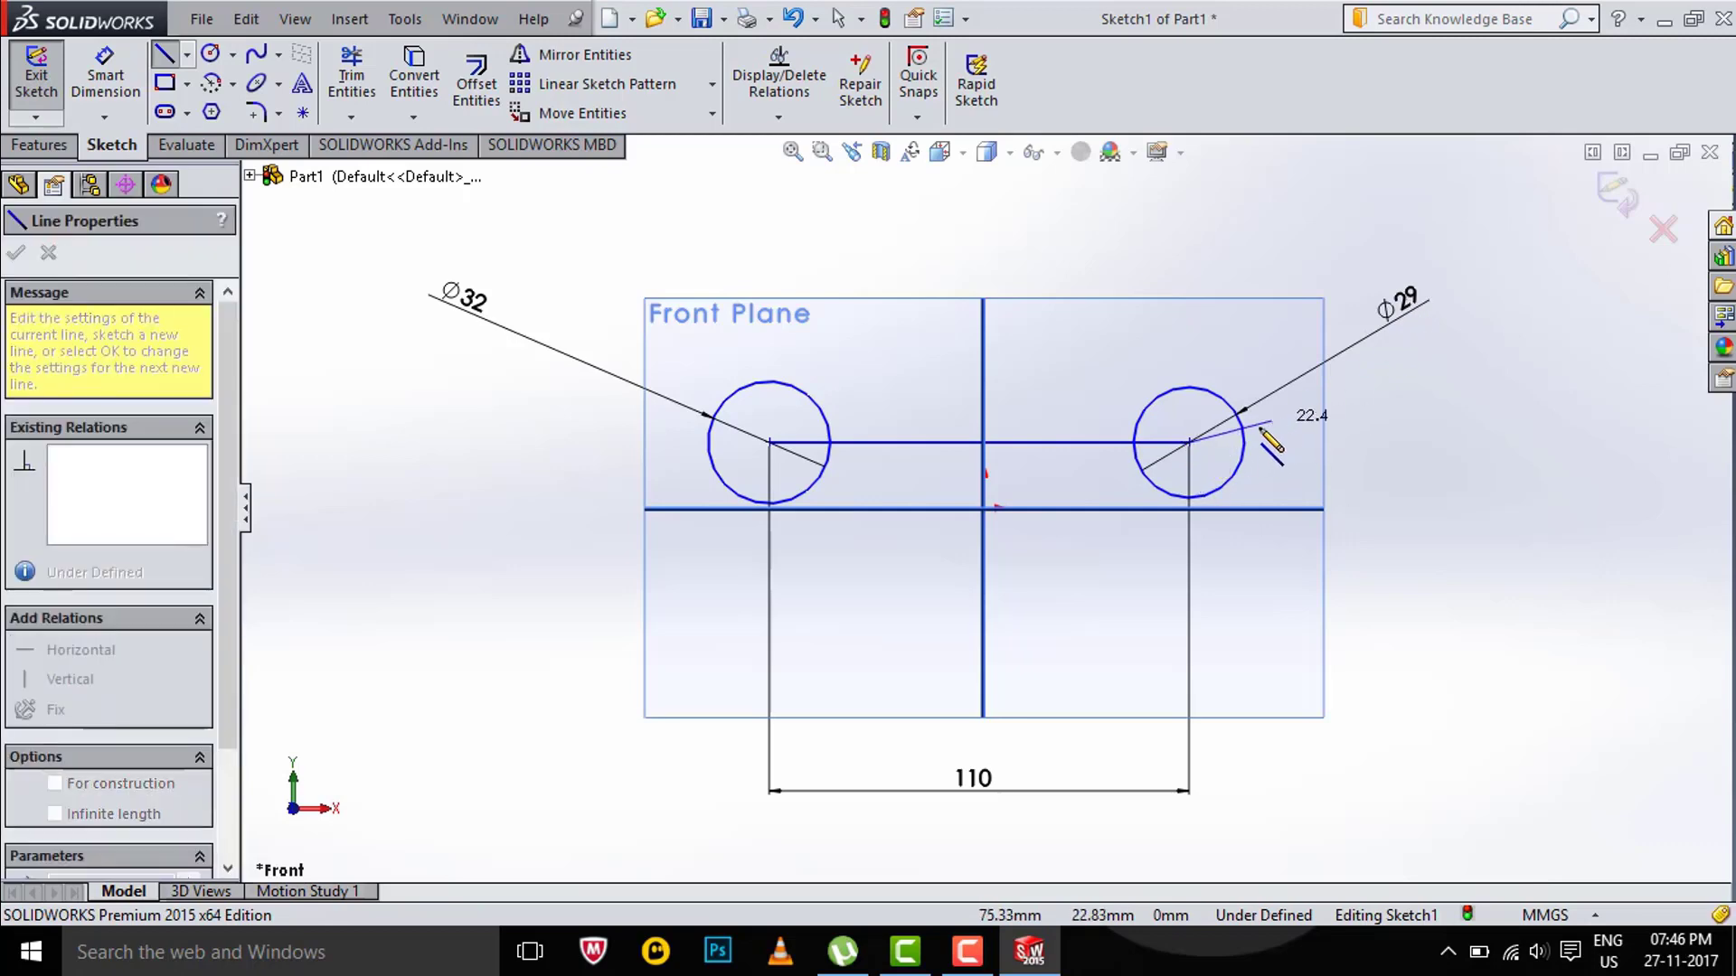
{"action": "double_click", "coordinate": [1273, 429]}
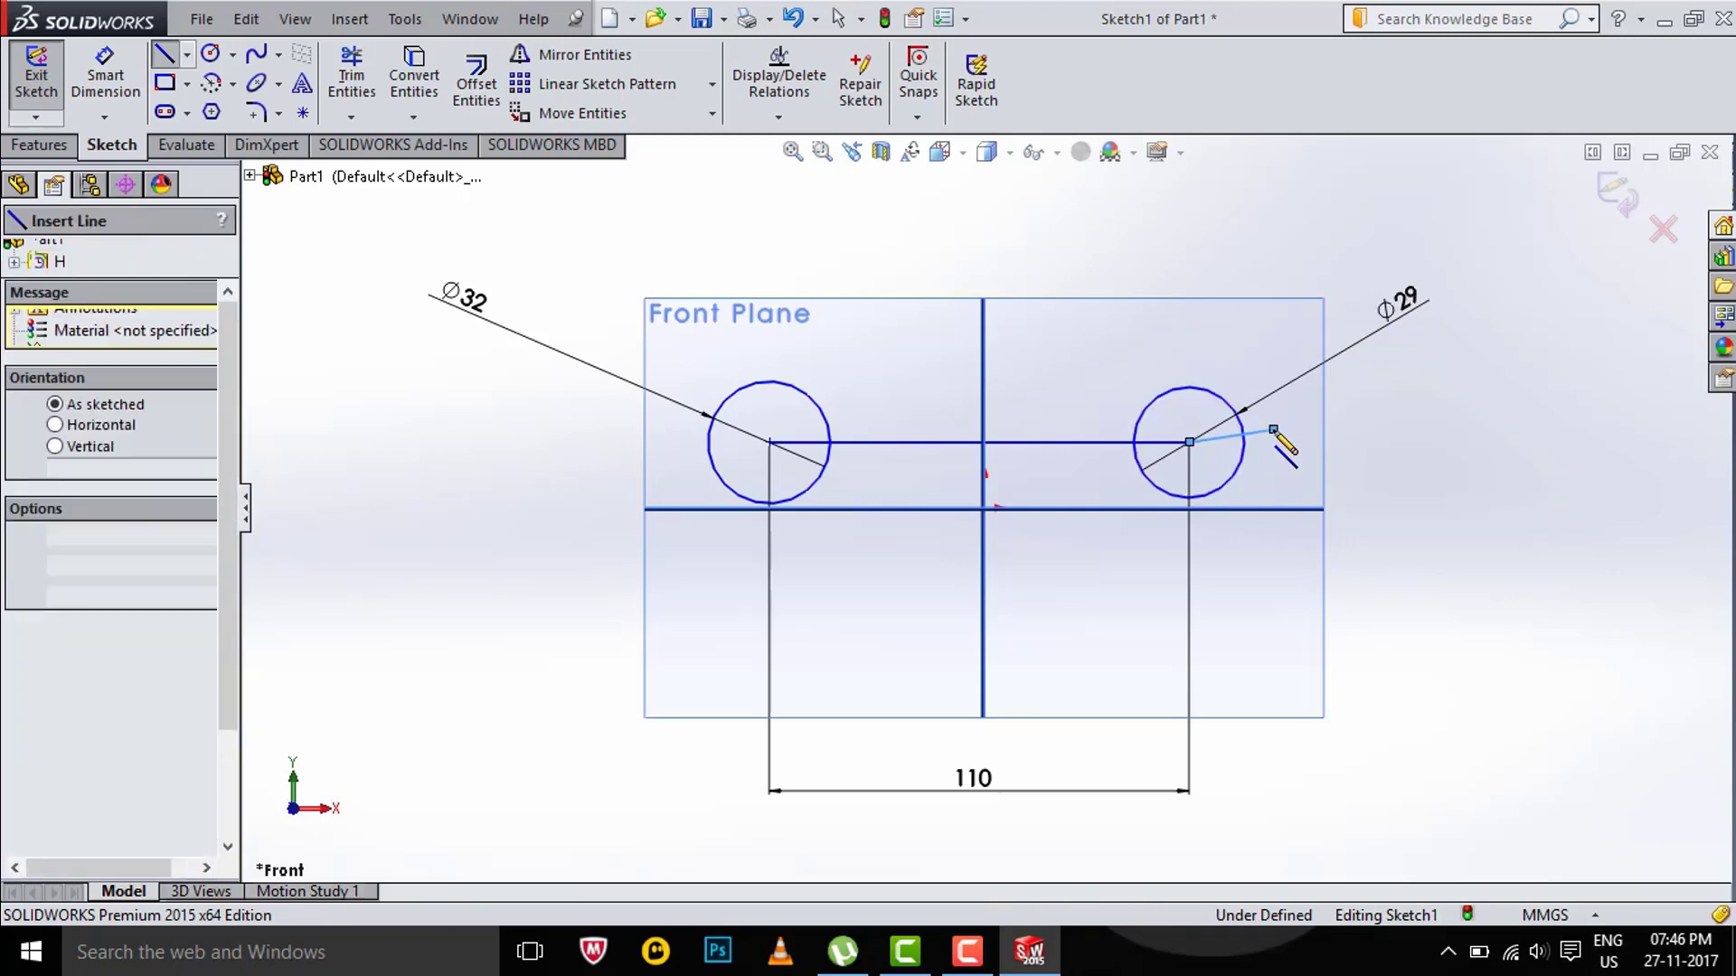
{"action": "key", "text": "Escape"}
{"action": "left_click_drag", "start_coordinate": [1247, 411], "coordinate": [1318, 257]}
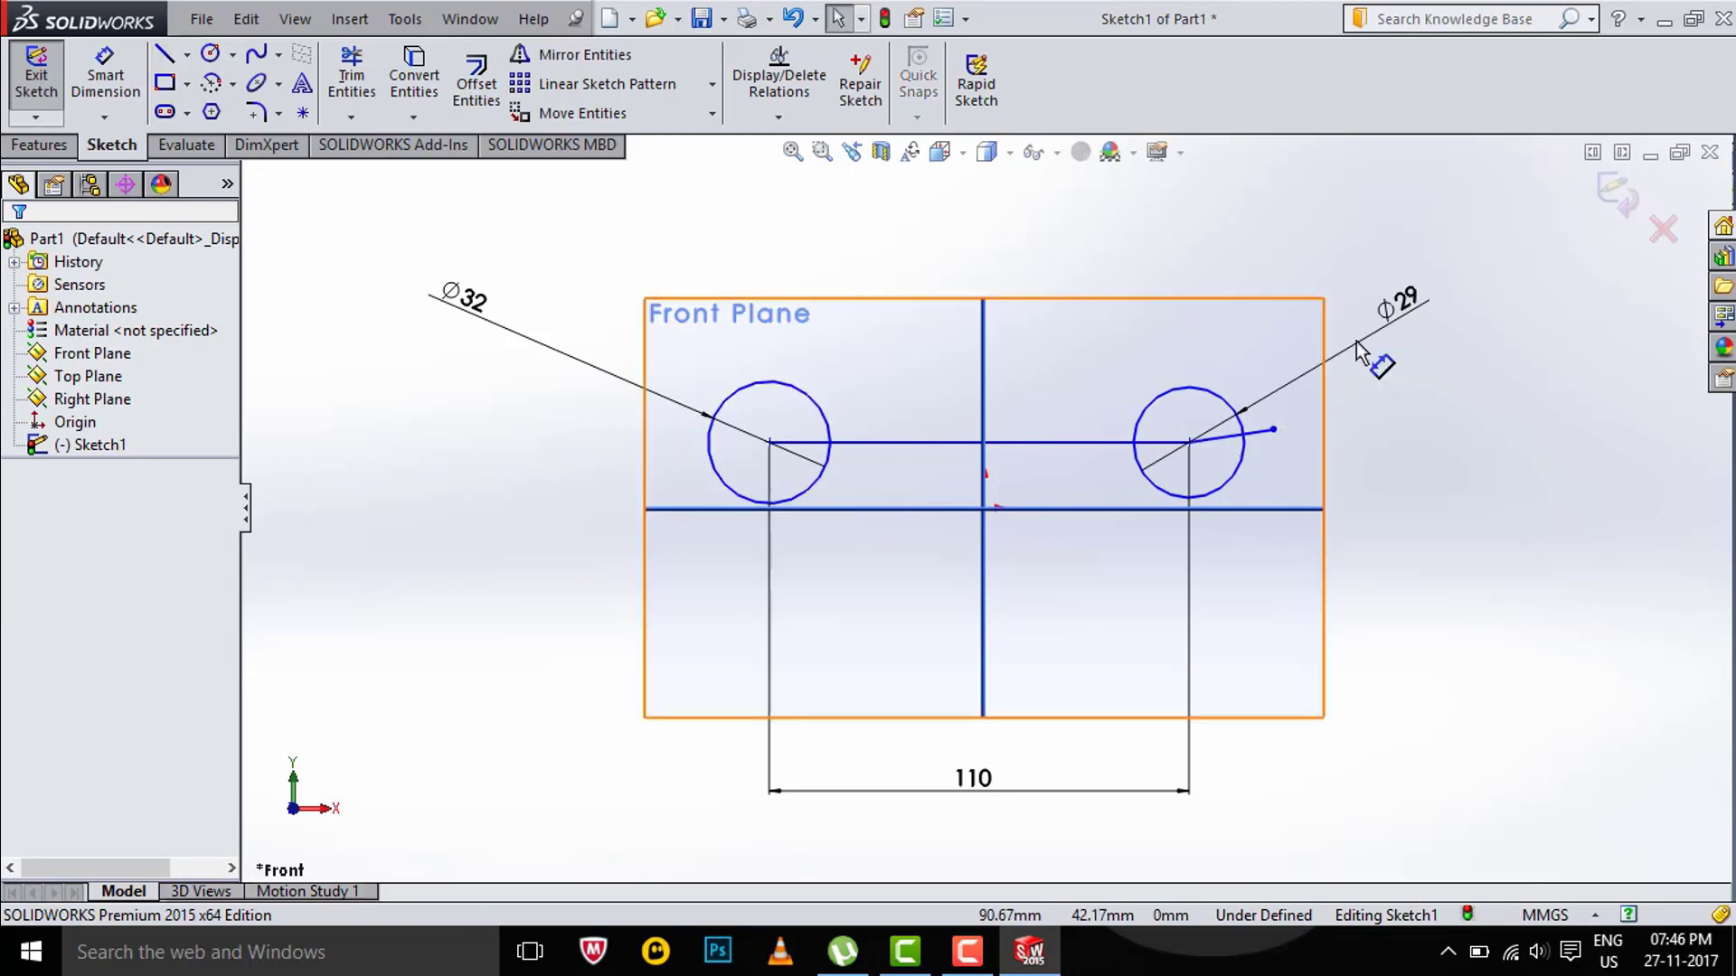
{"action": "left_click", "coordinate": [1318, 258]}
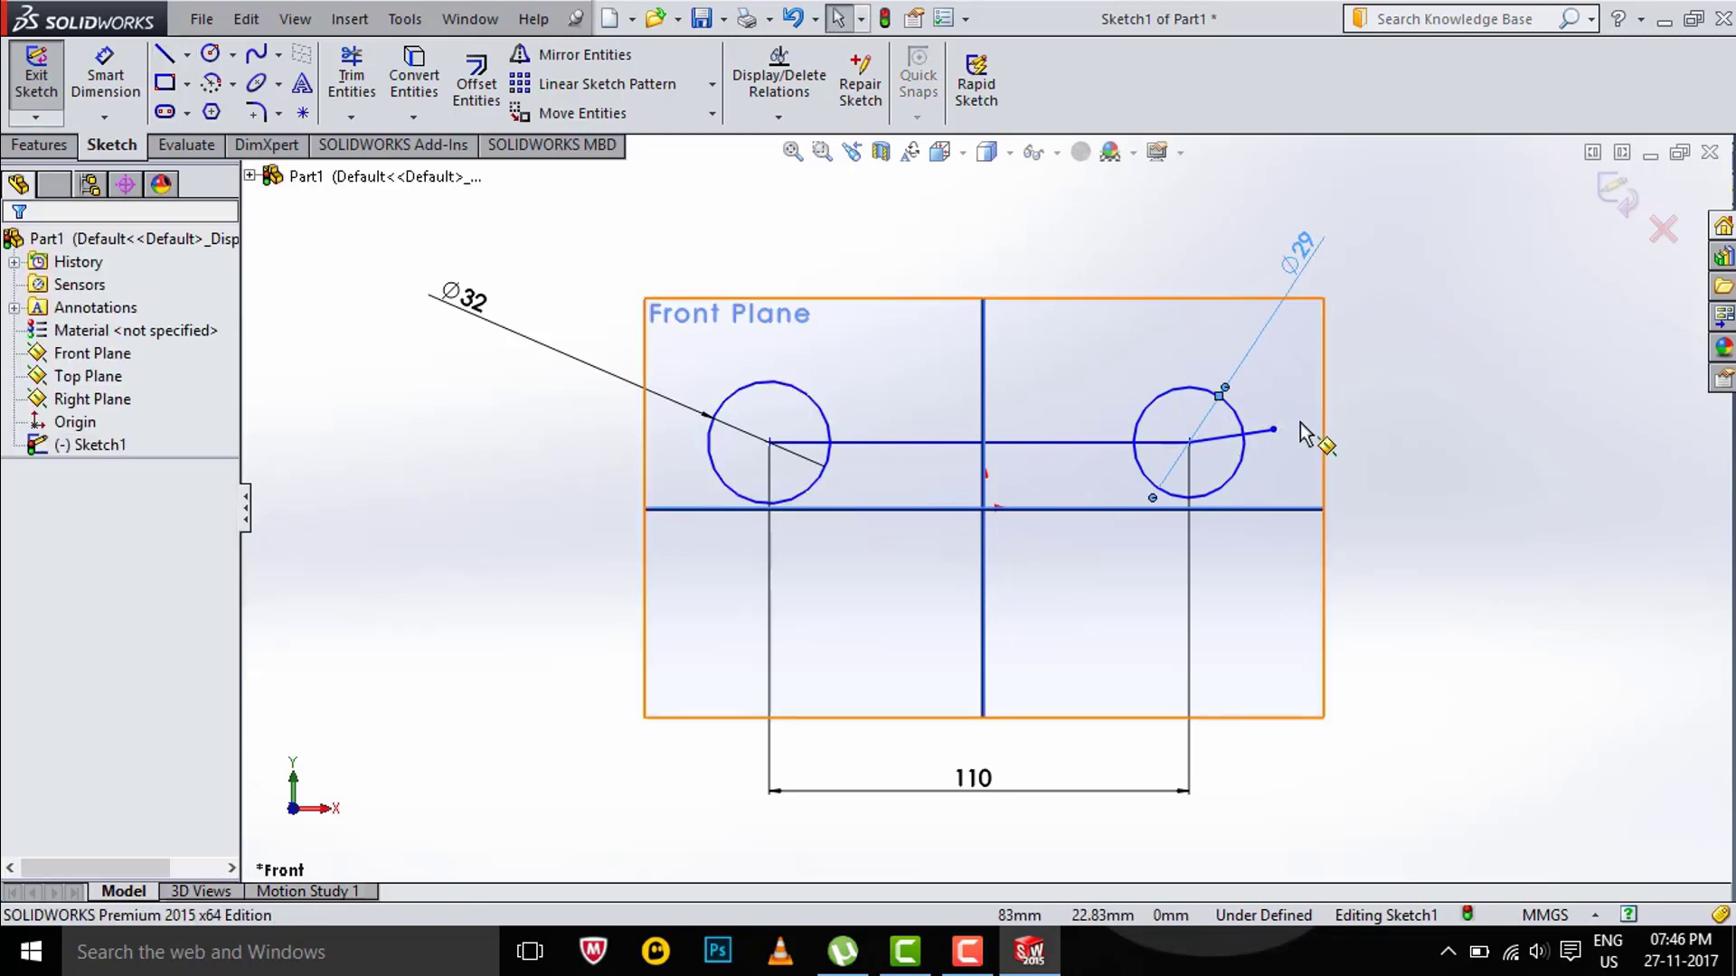
{"action": "left_click_drag", "start_coordinate": [1270, 431], "coordinate": [1273, 443]}
Dimension the short line at 163° to the centre line, entered as 180-17
{"action": "left_click", "coordinate": [105, 77]}
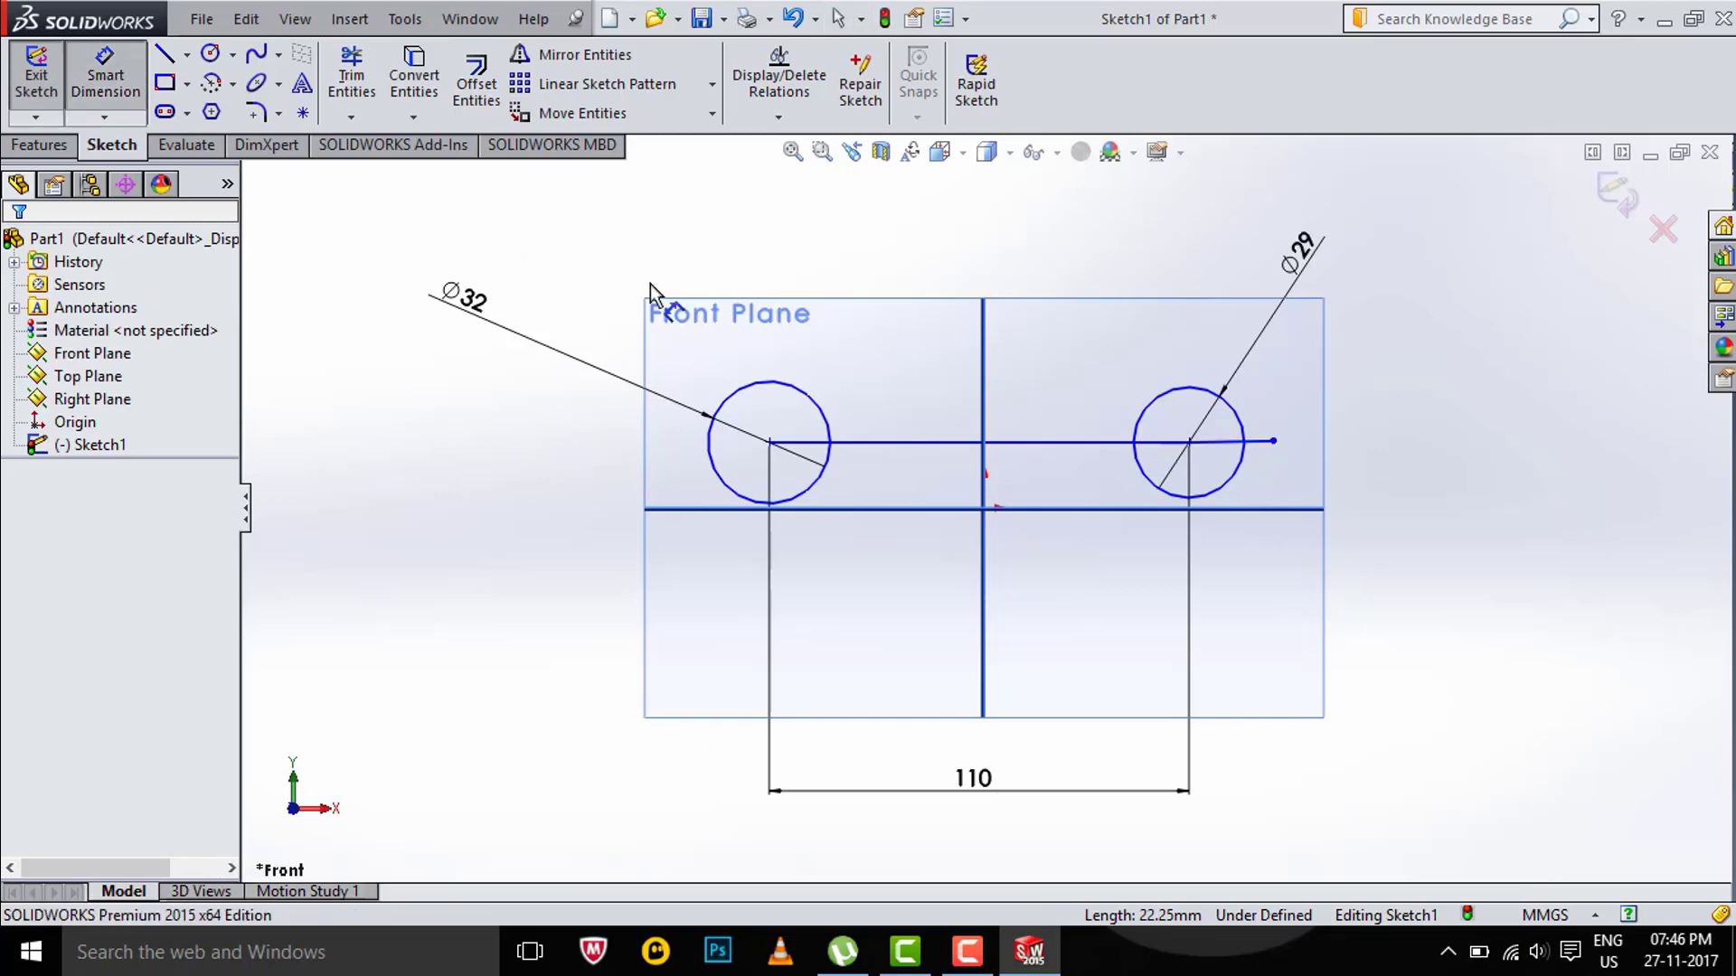
{"action": "left_click", "coordinate": [1244, 445]}
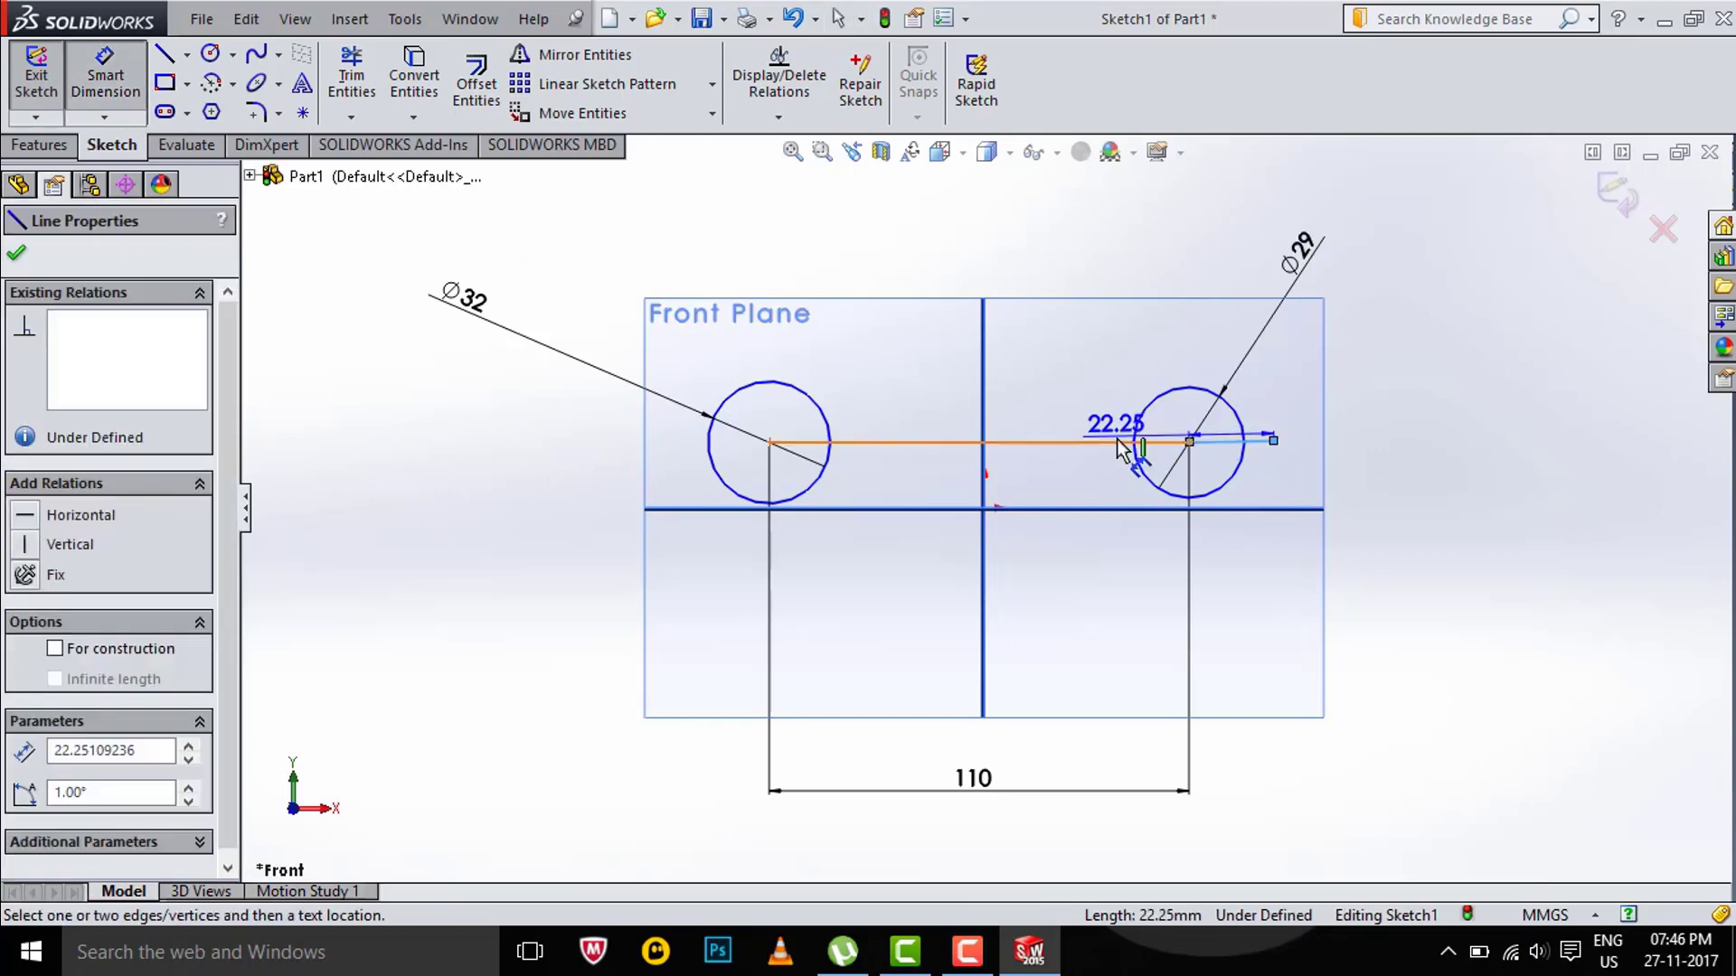
{"action": "left_click", "coordinate": [1133, 443]}
{"action": "left_click", "coordinate": [1107, 355]}
{"action": "type", "text": "1"}
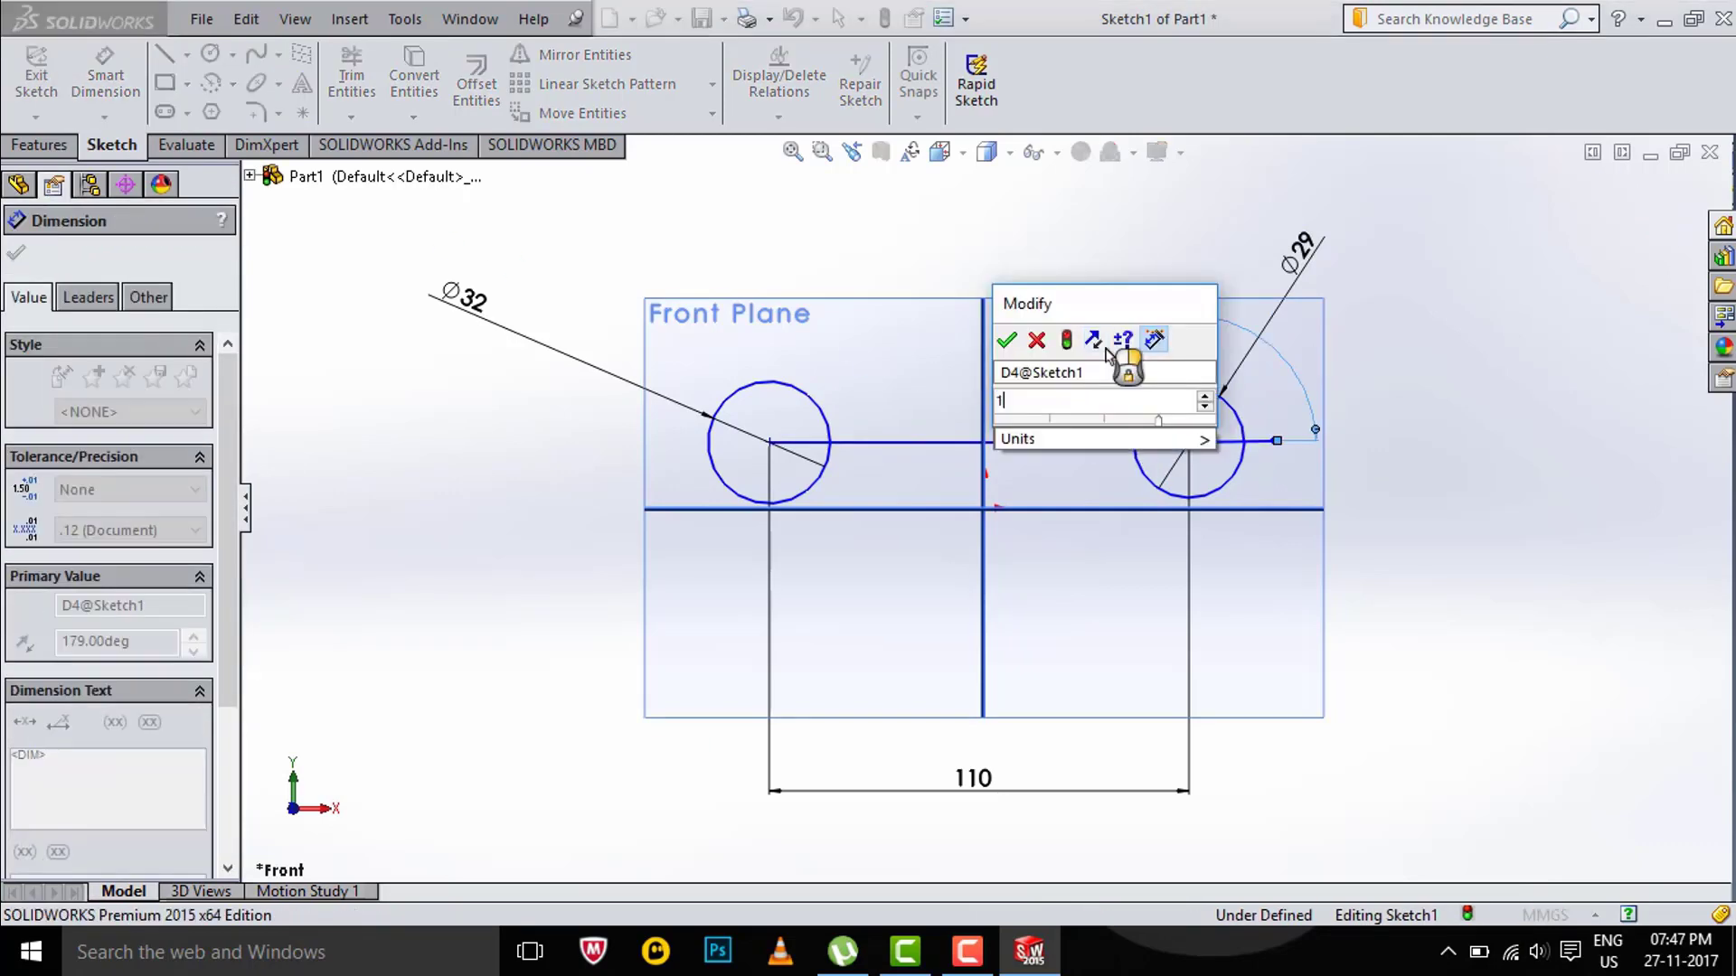
{"action": "type", "text": "801"}
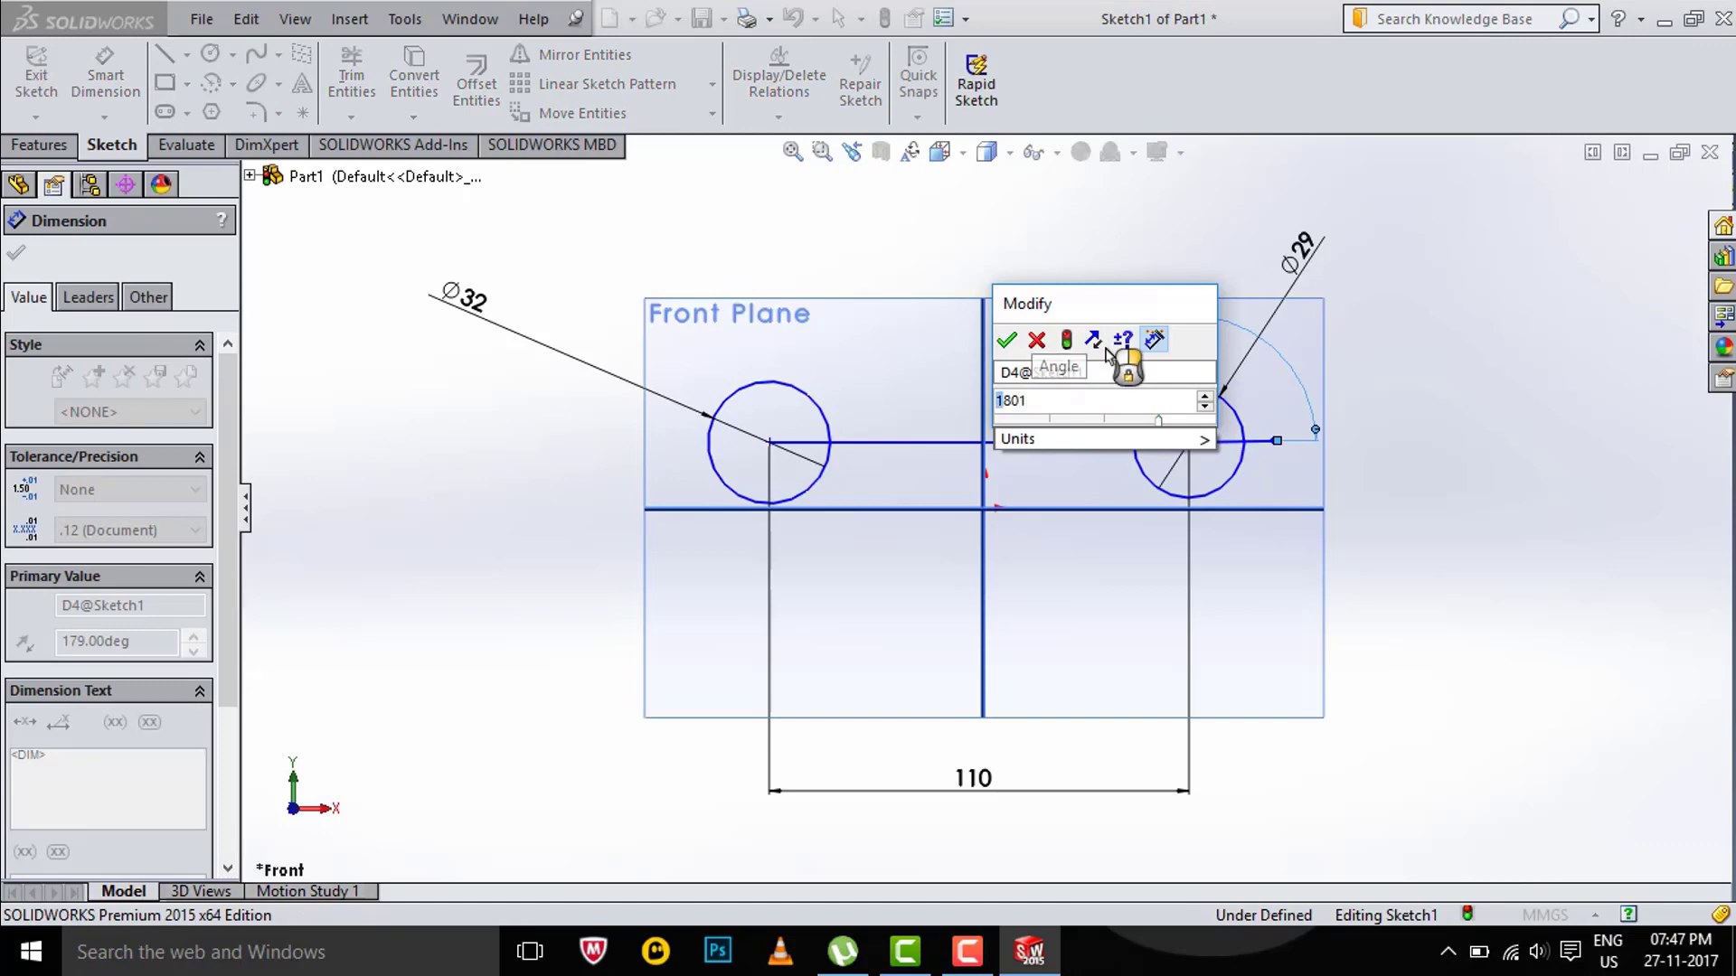
{"action": "type", "text": "7"}
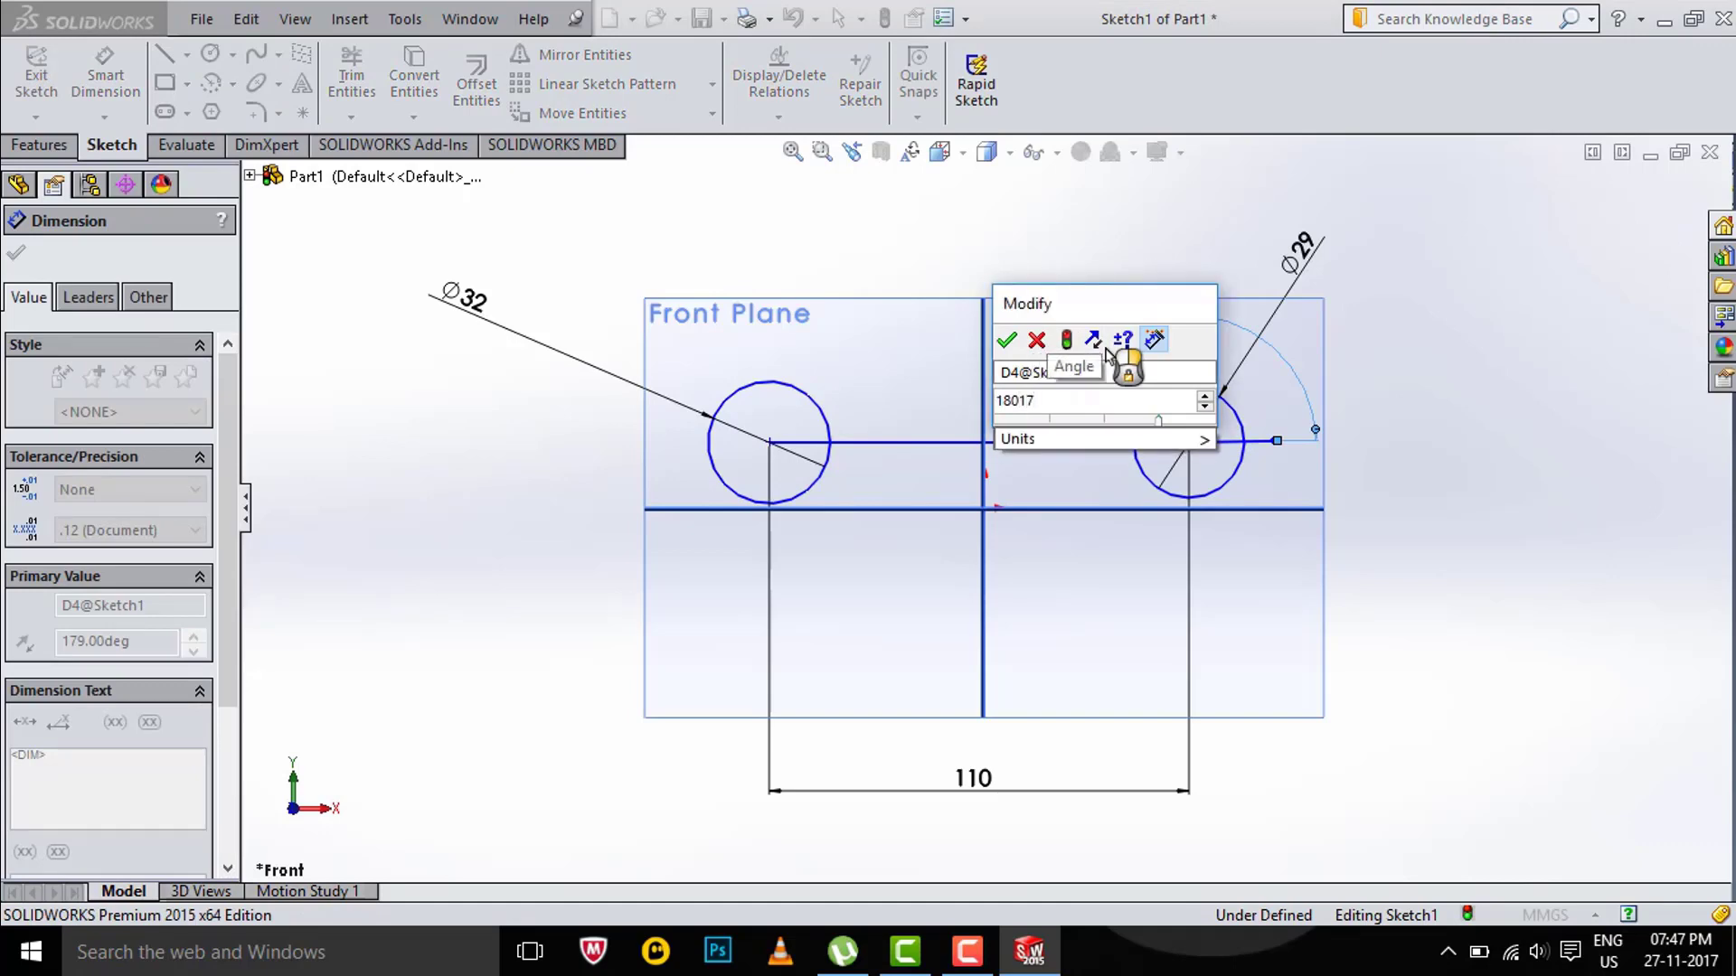
{"action": "key", "text": "BackSpace"}
{"action": "key", "text": "BackSpace"}
{"action": "type", "text": "-1"}
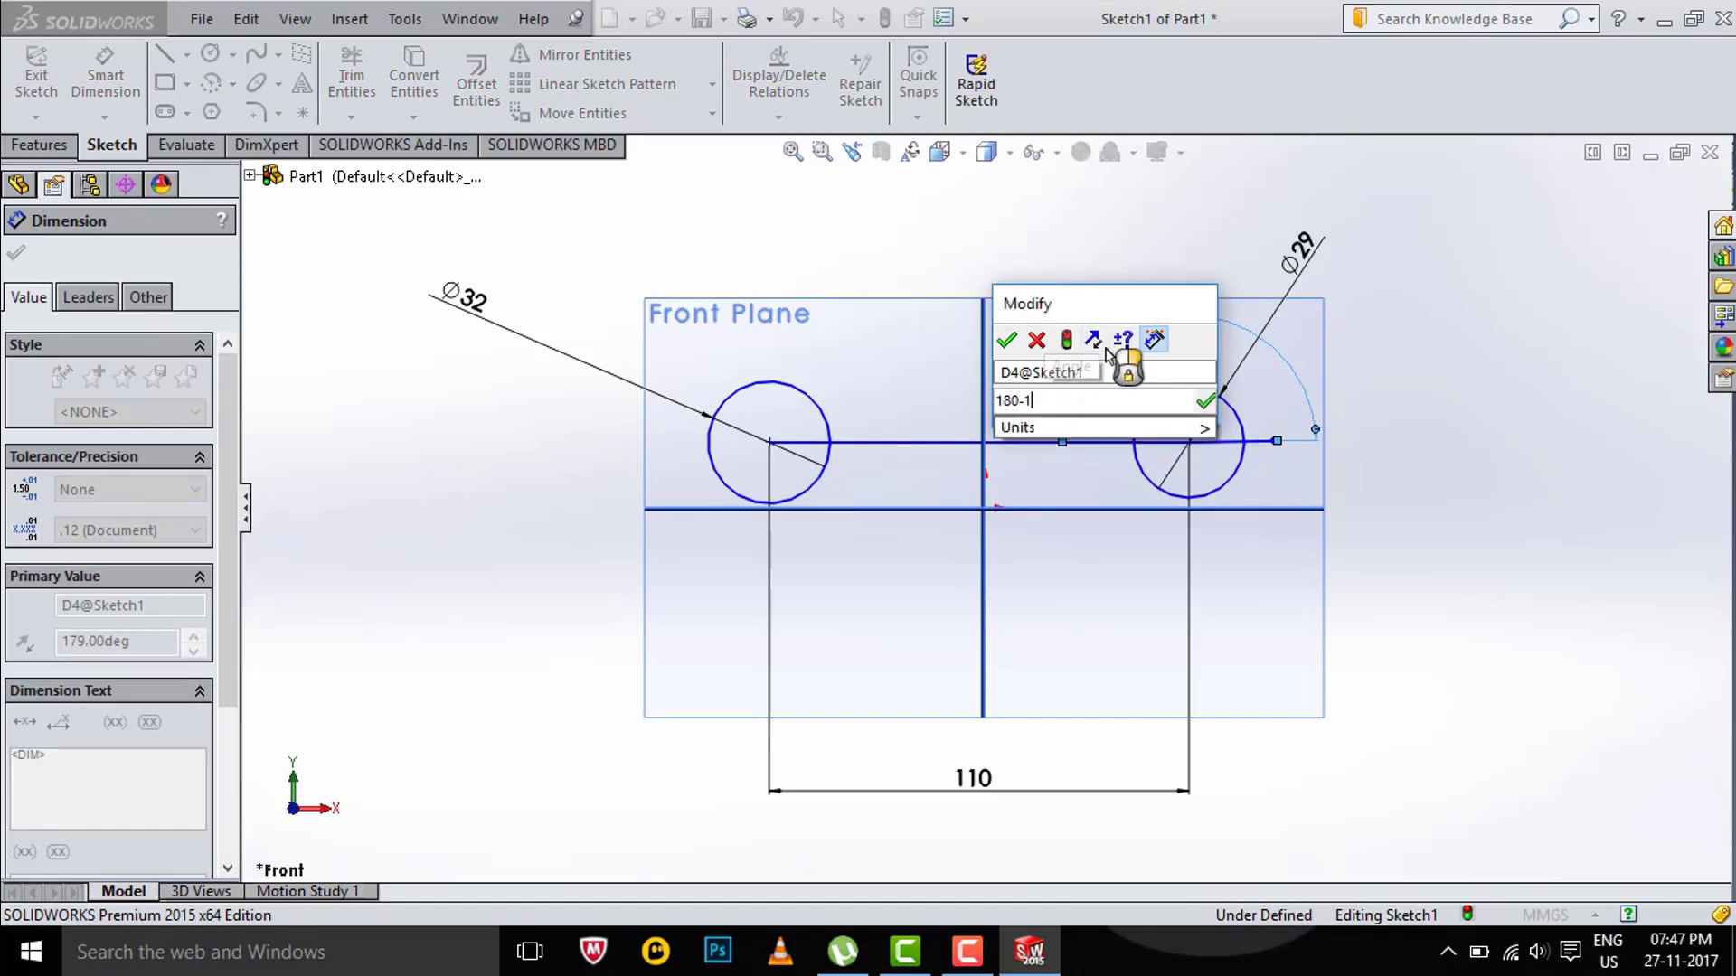
{"action": "key", "text": "Return"}
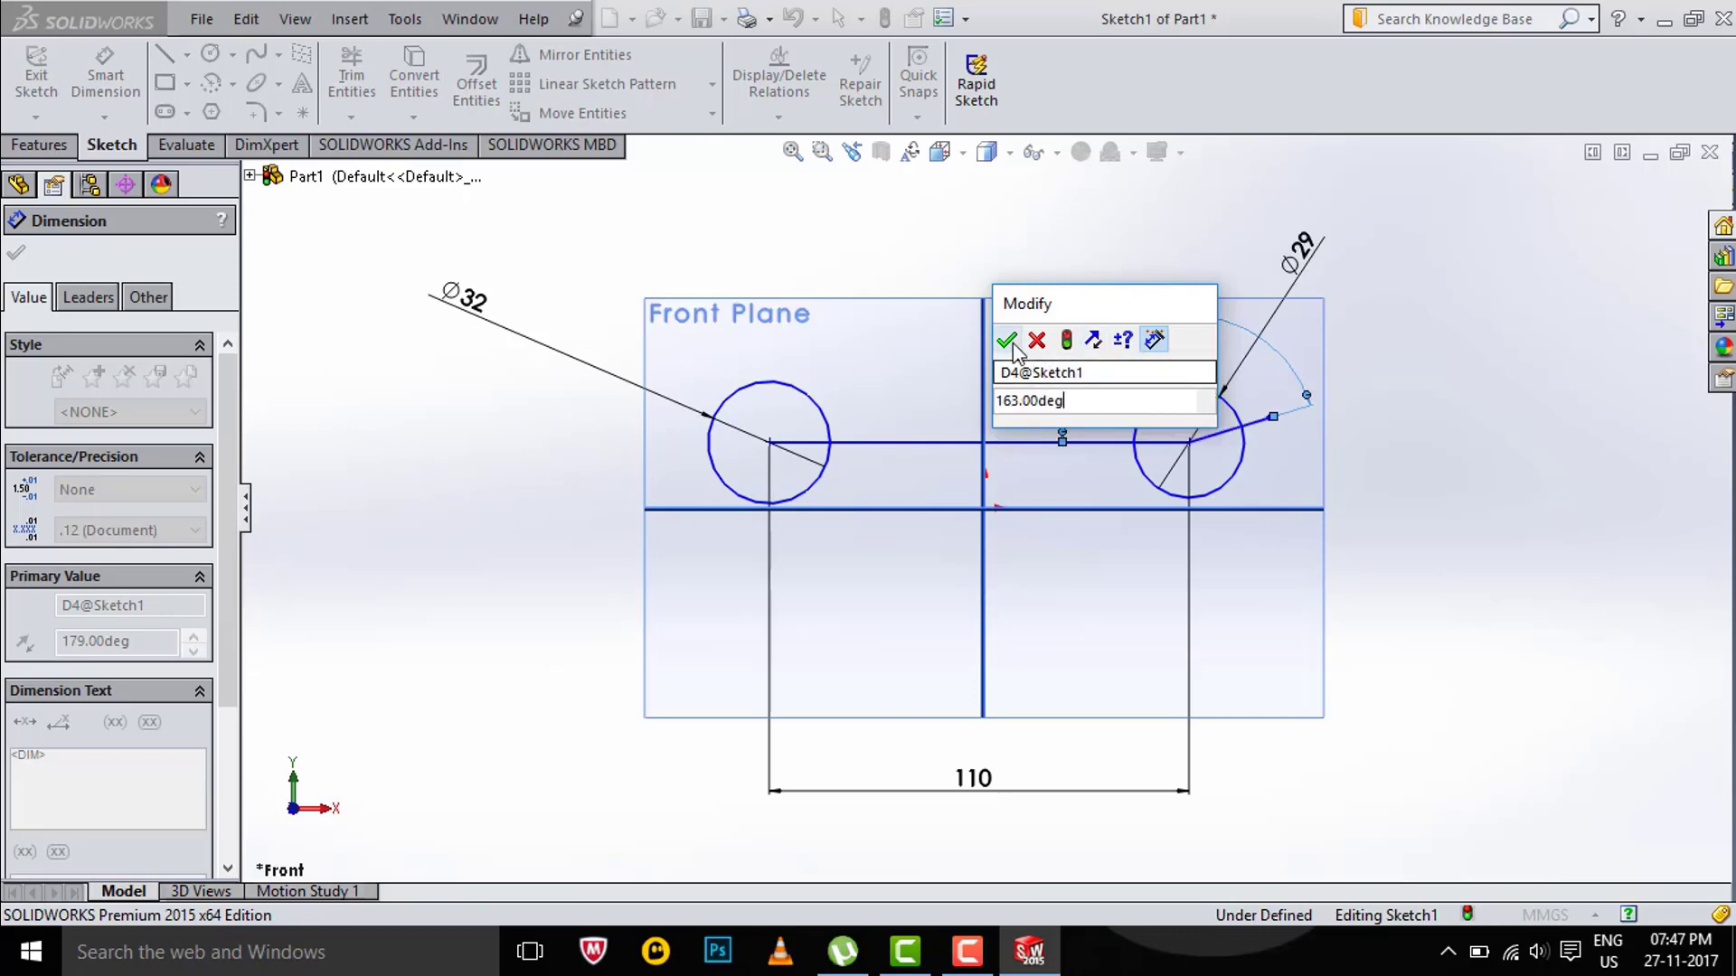
{"action": "left_click", "coordinate": [1008, 342]}
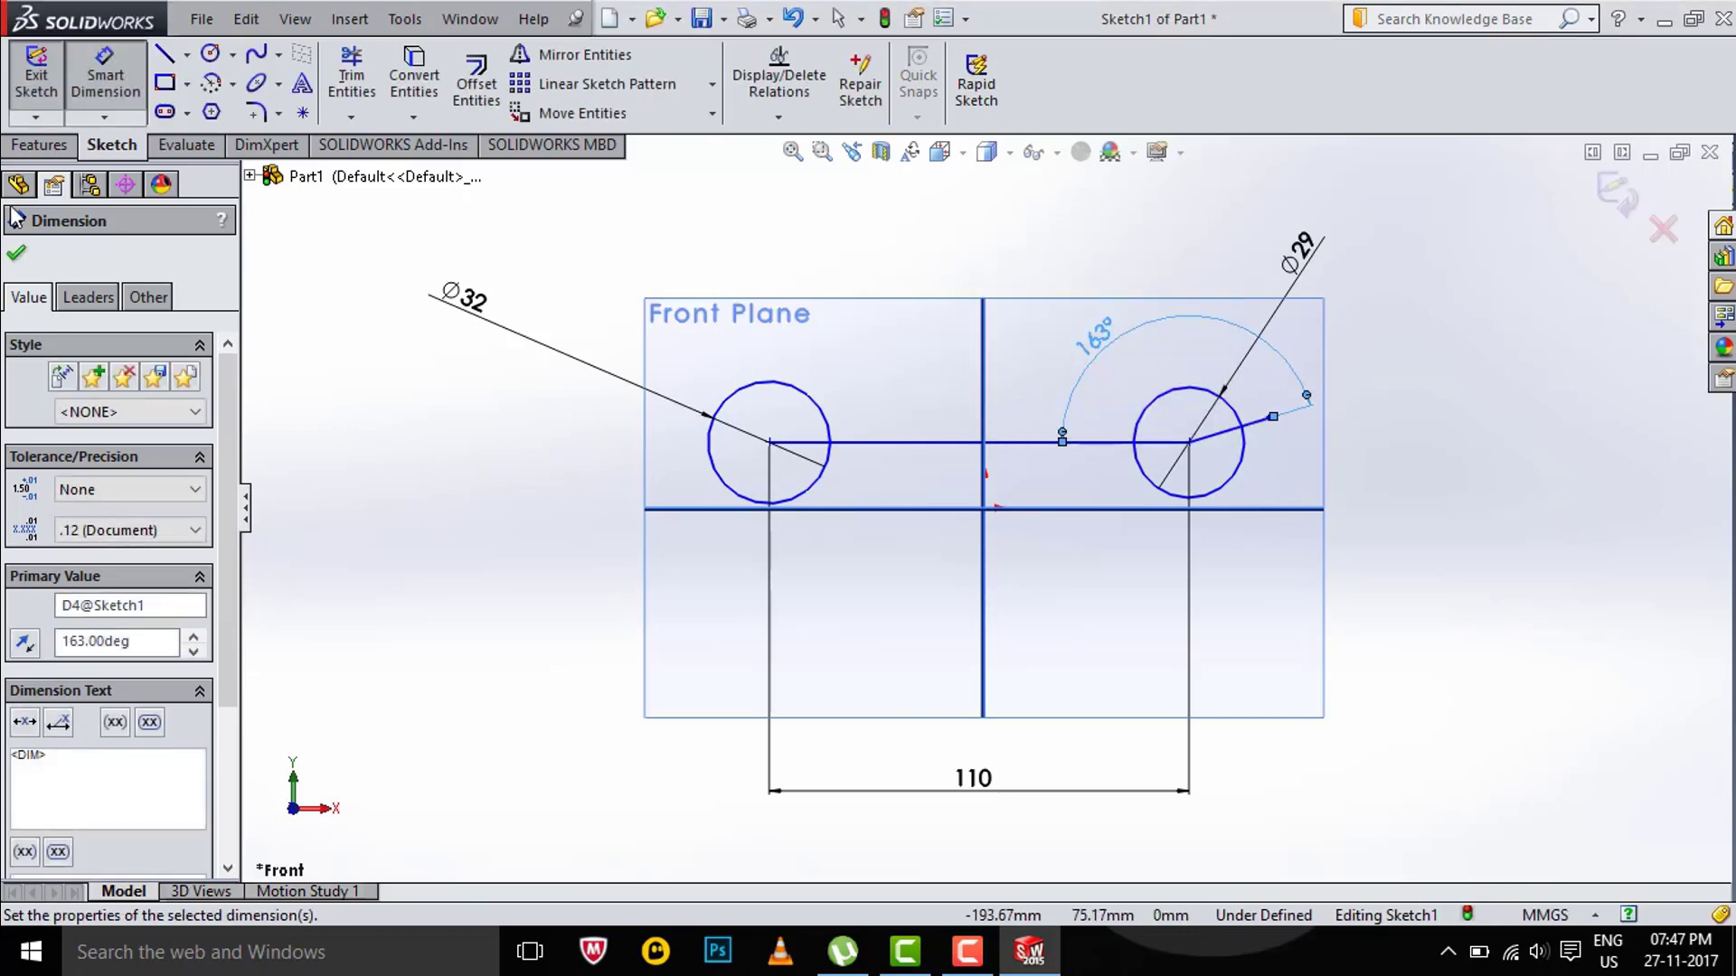
{"action": "left_click", "coordinate": [13, 257]}
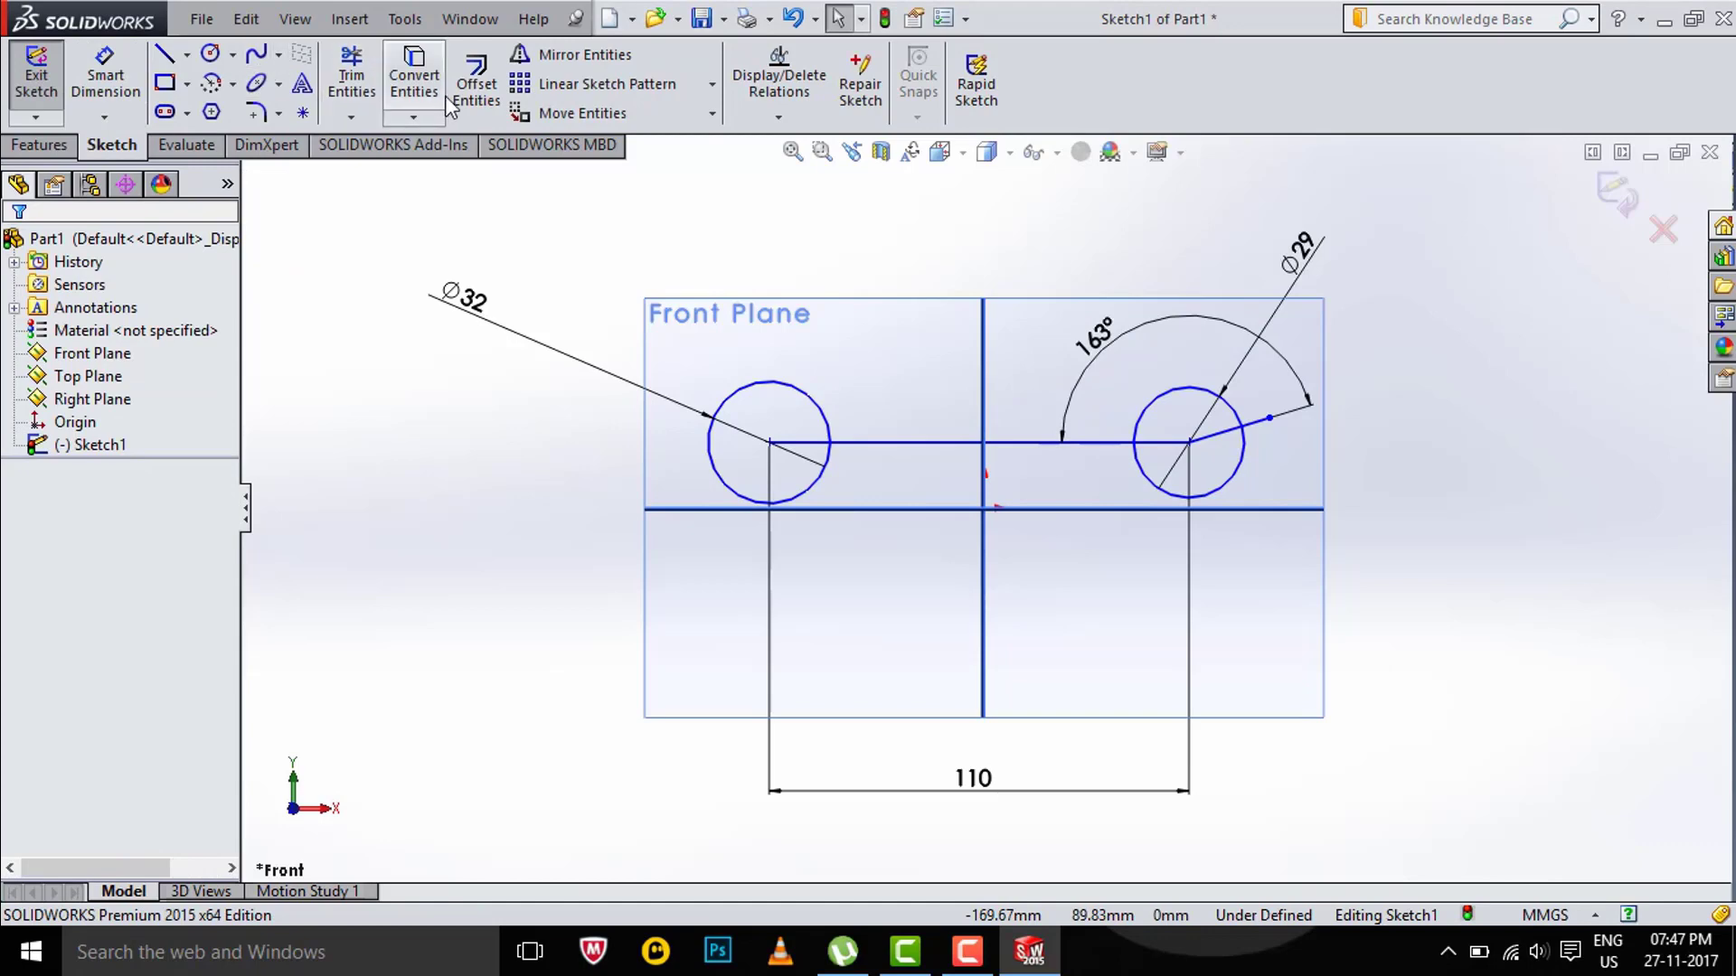
Offset the angled right-head line 6.50 mm to both sides, without chain selection
{"action": "left_click", "coordinate": [477, 95]}
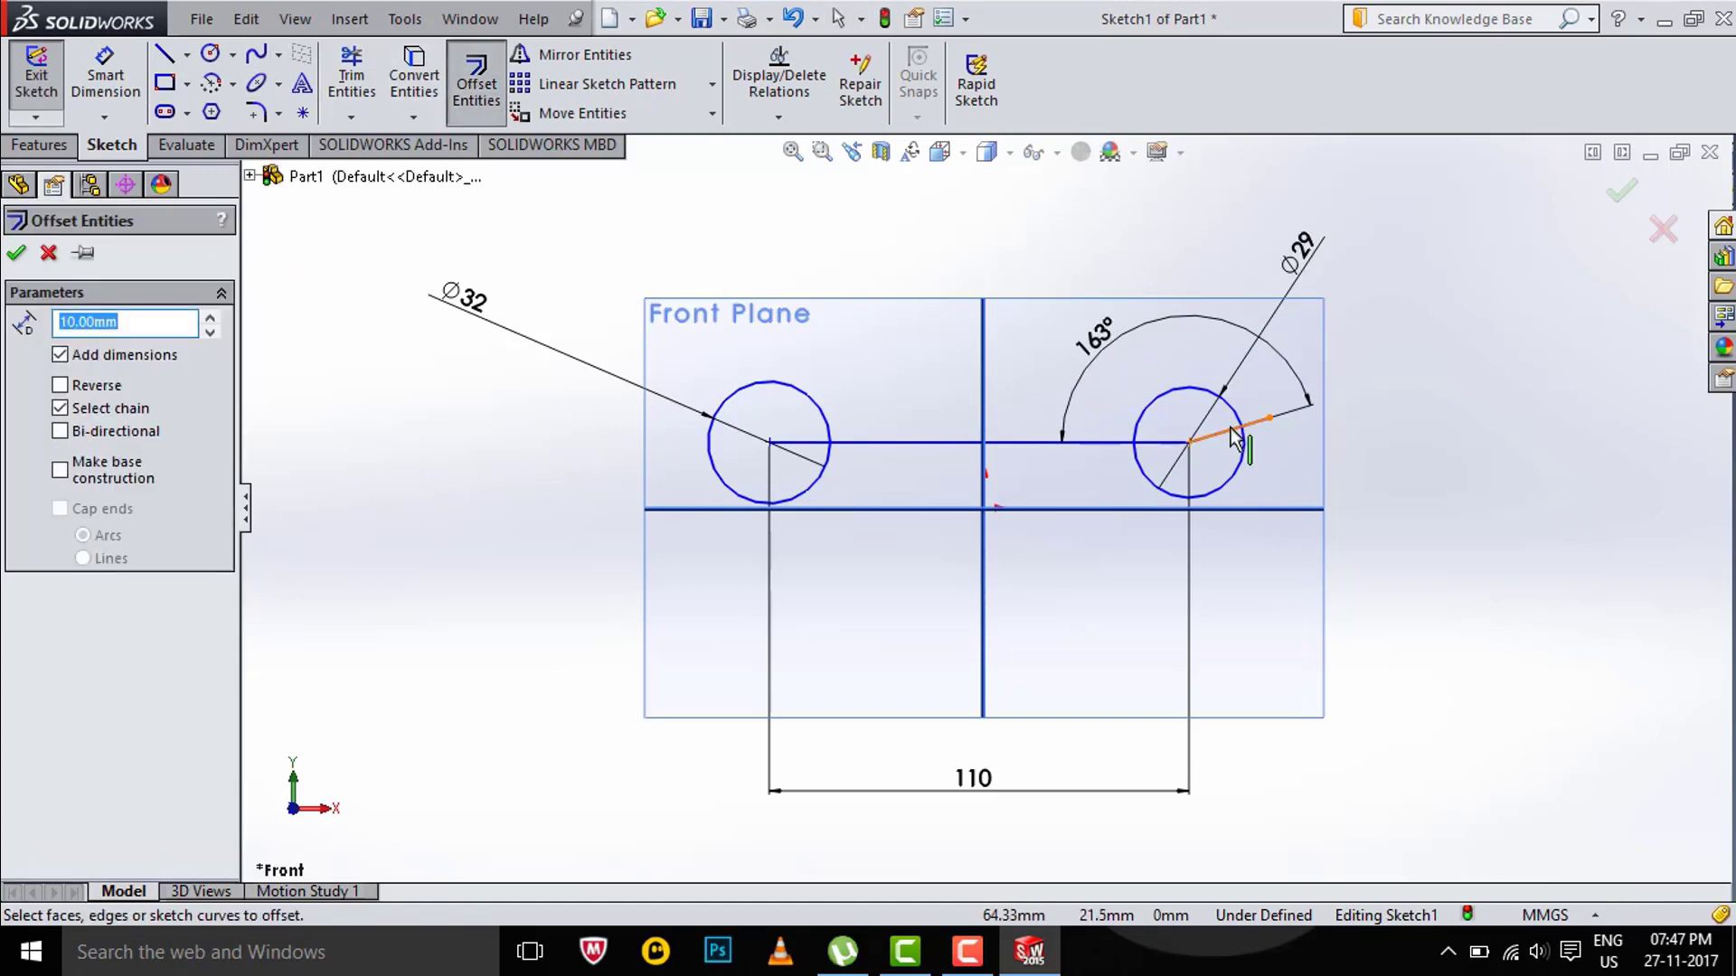
{"action": "left_click", "coordinate": [1231, 440]}
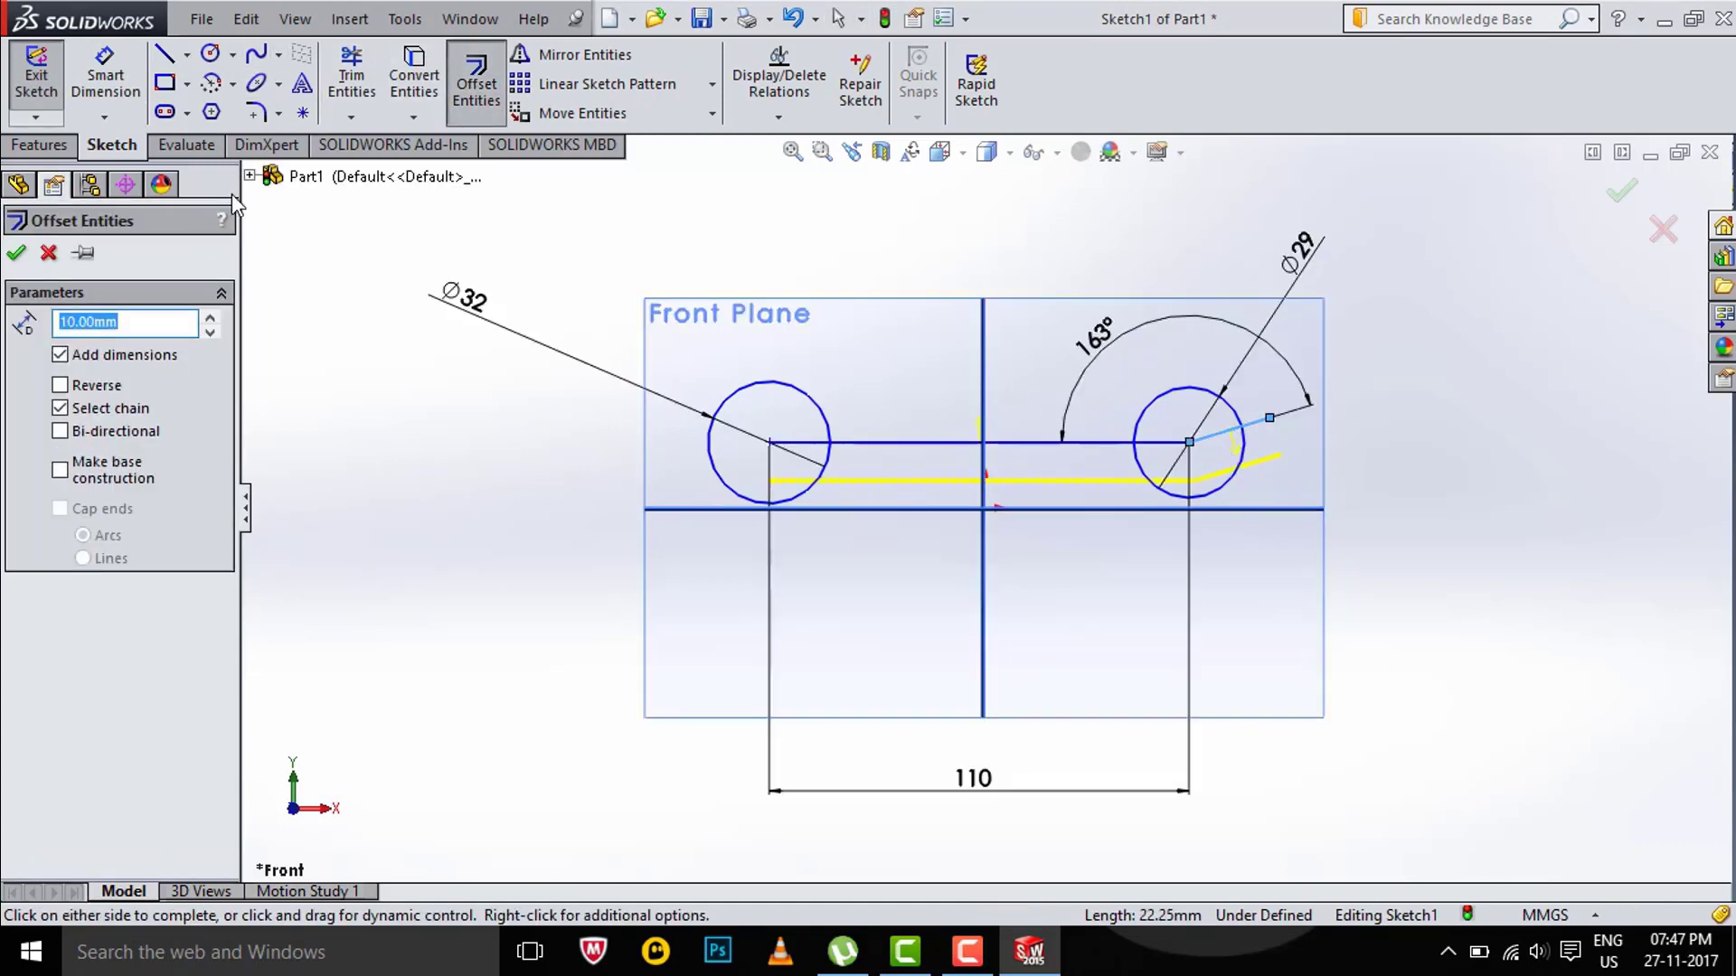
{"action": "left_click", "coordinate": [58, 410]}
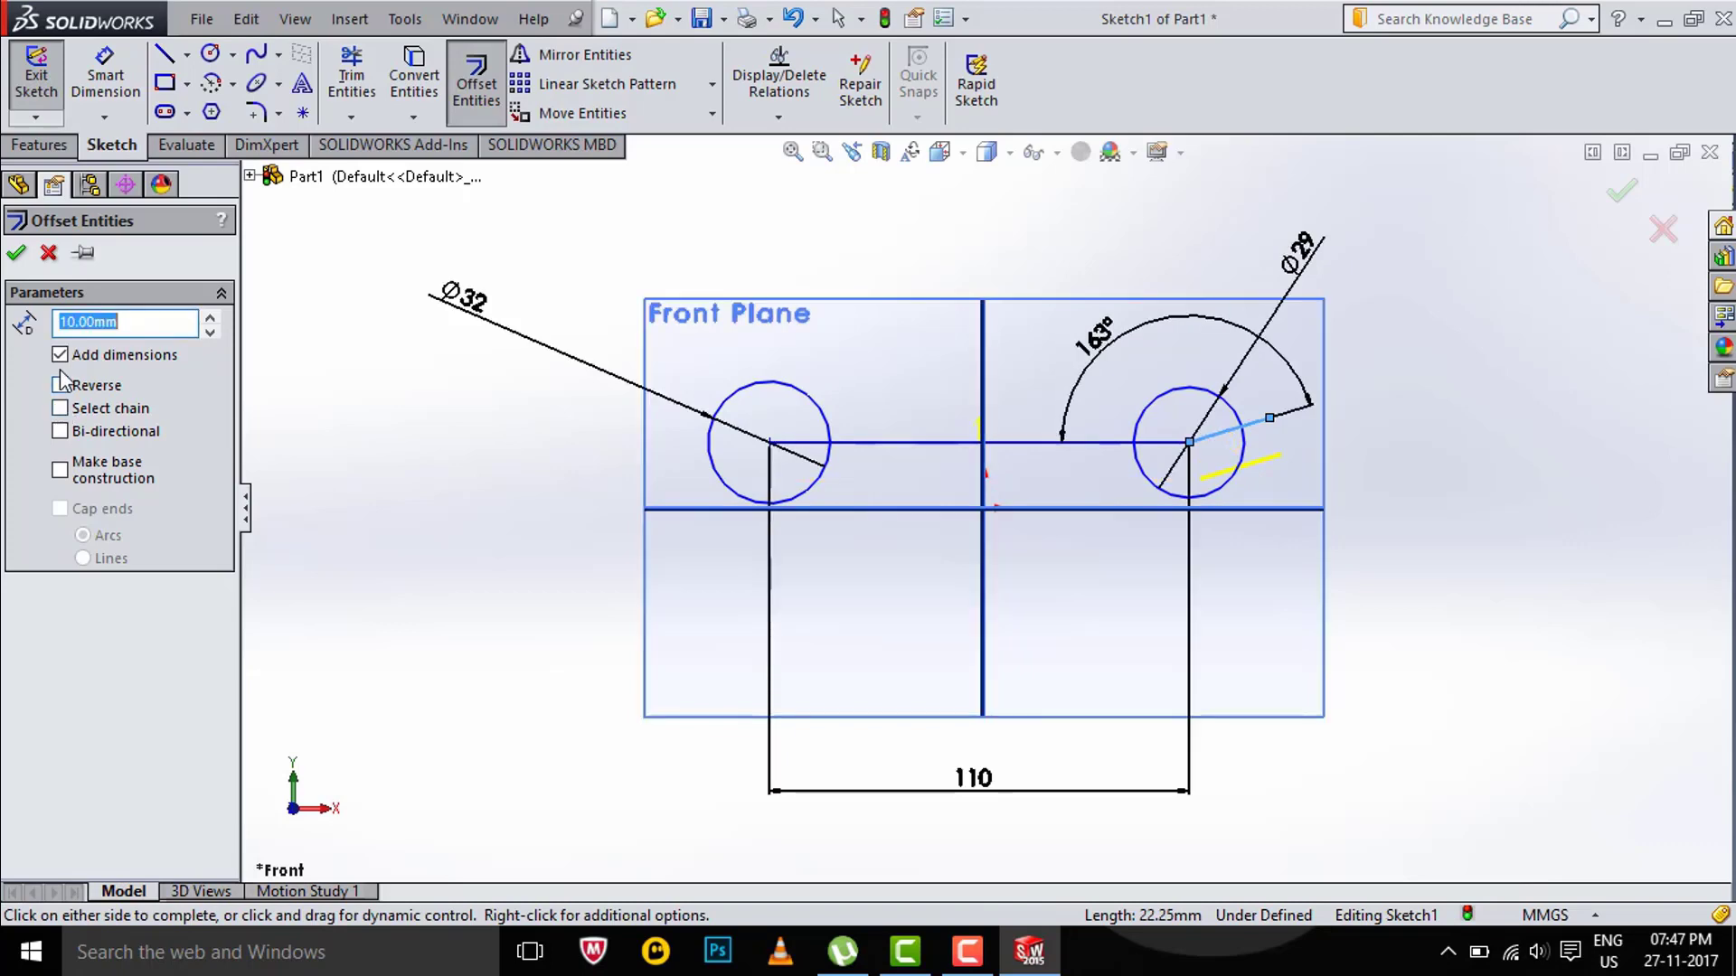
{"action": "left_click", "coordinate": [60, 432]}
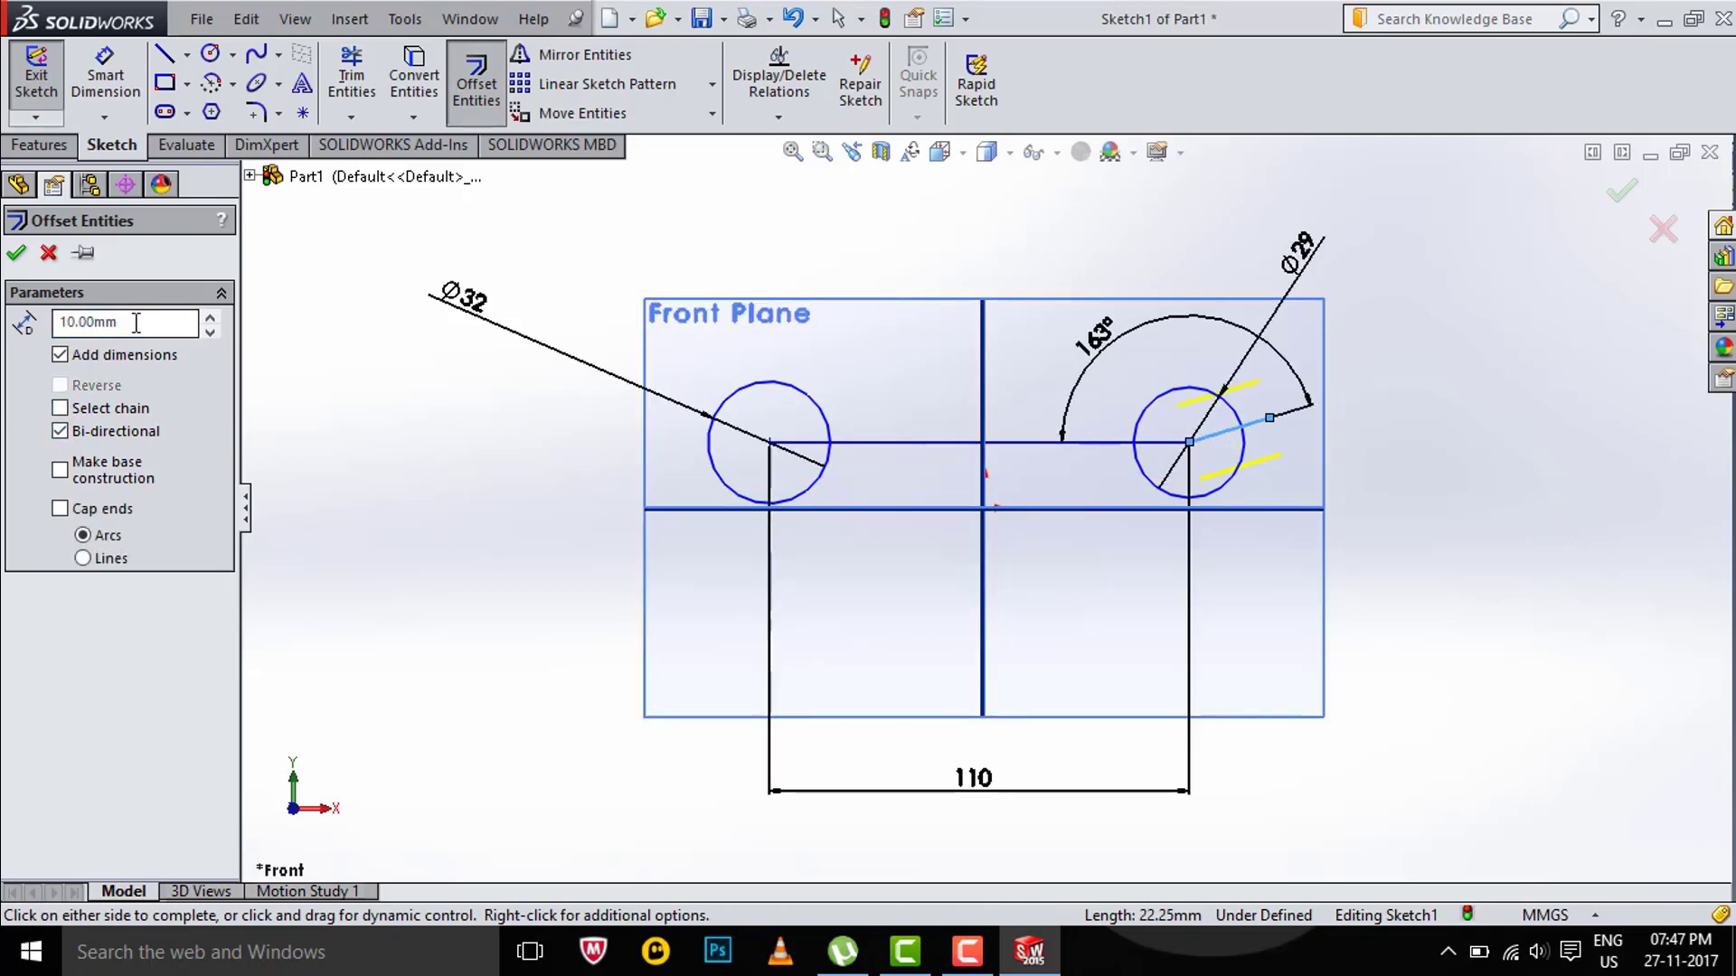
{"action": "left_click_drag", "start_coordinate": [136, 322], "coordinate": [4, 337]}
{"action": "type", "text": "6.5"}
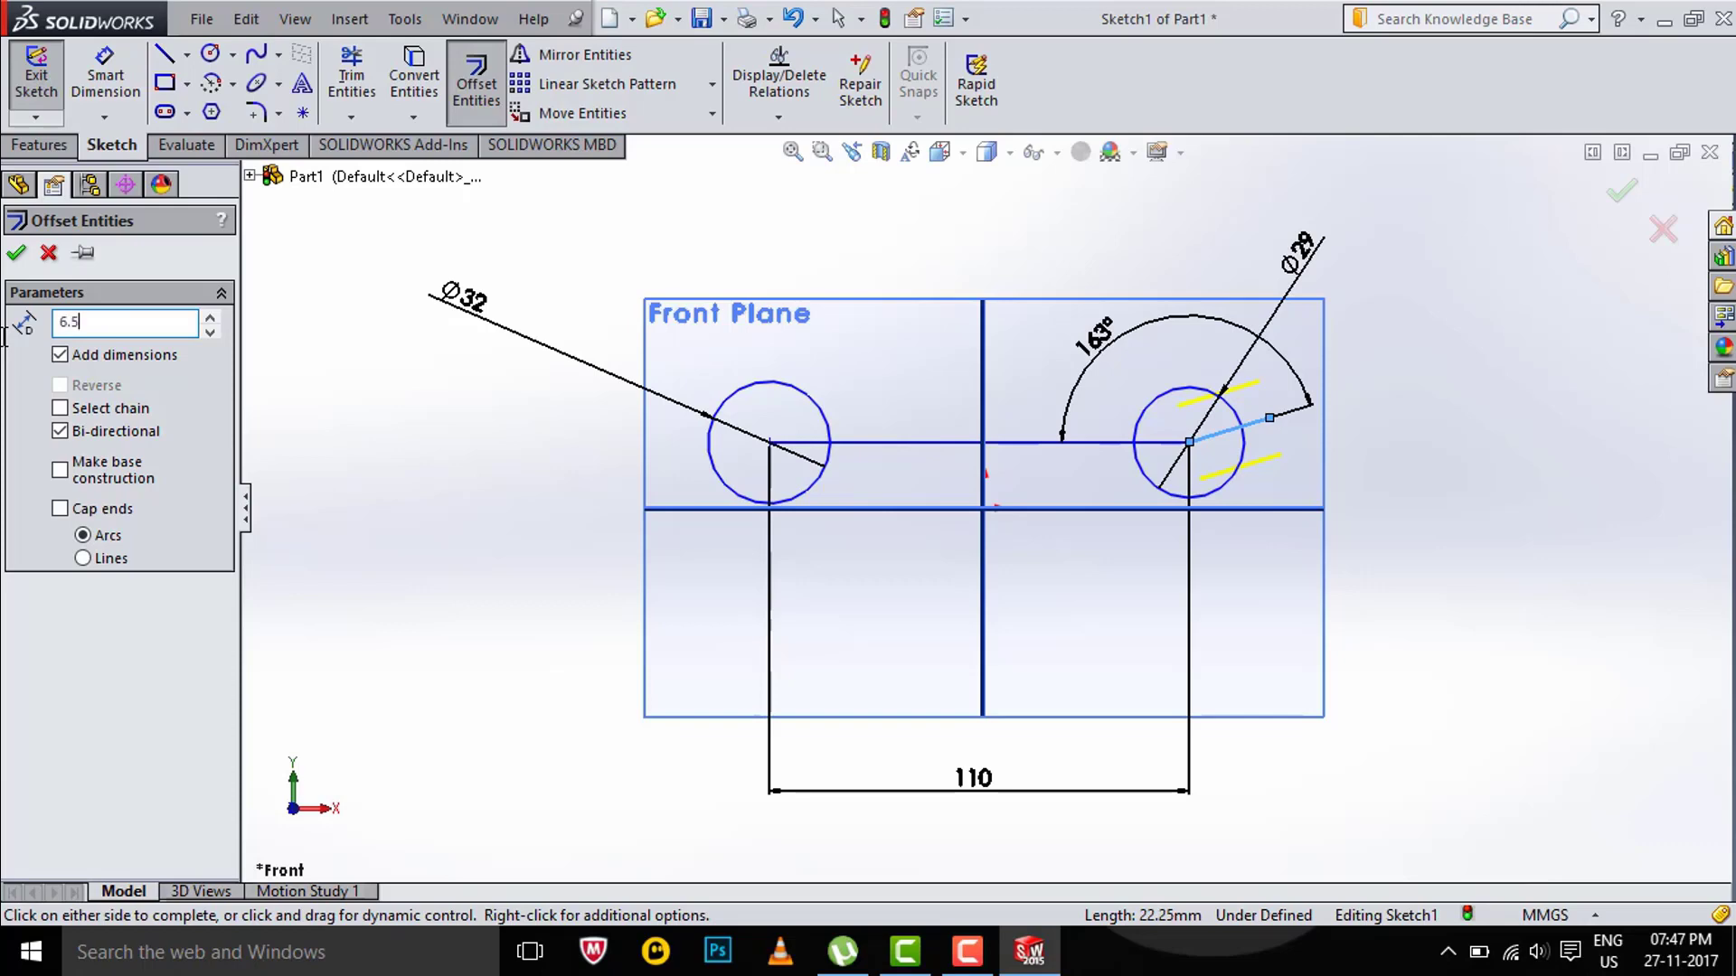
{"action": "left_click", "coordinate": [15, 255]}
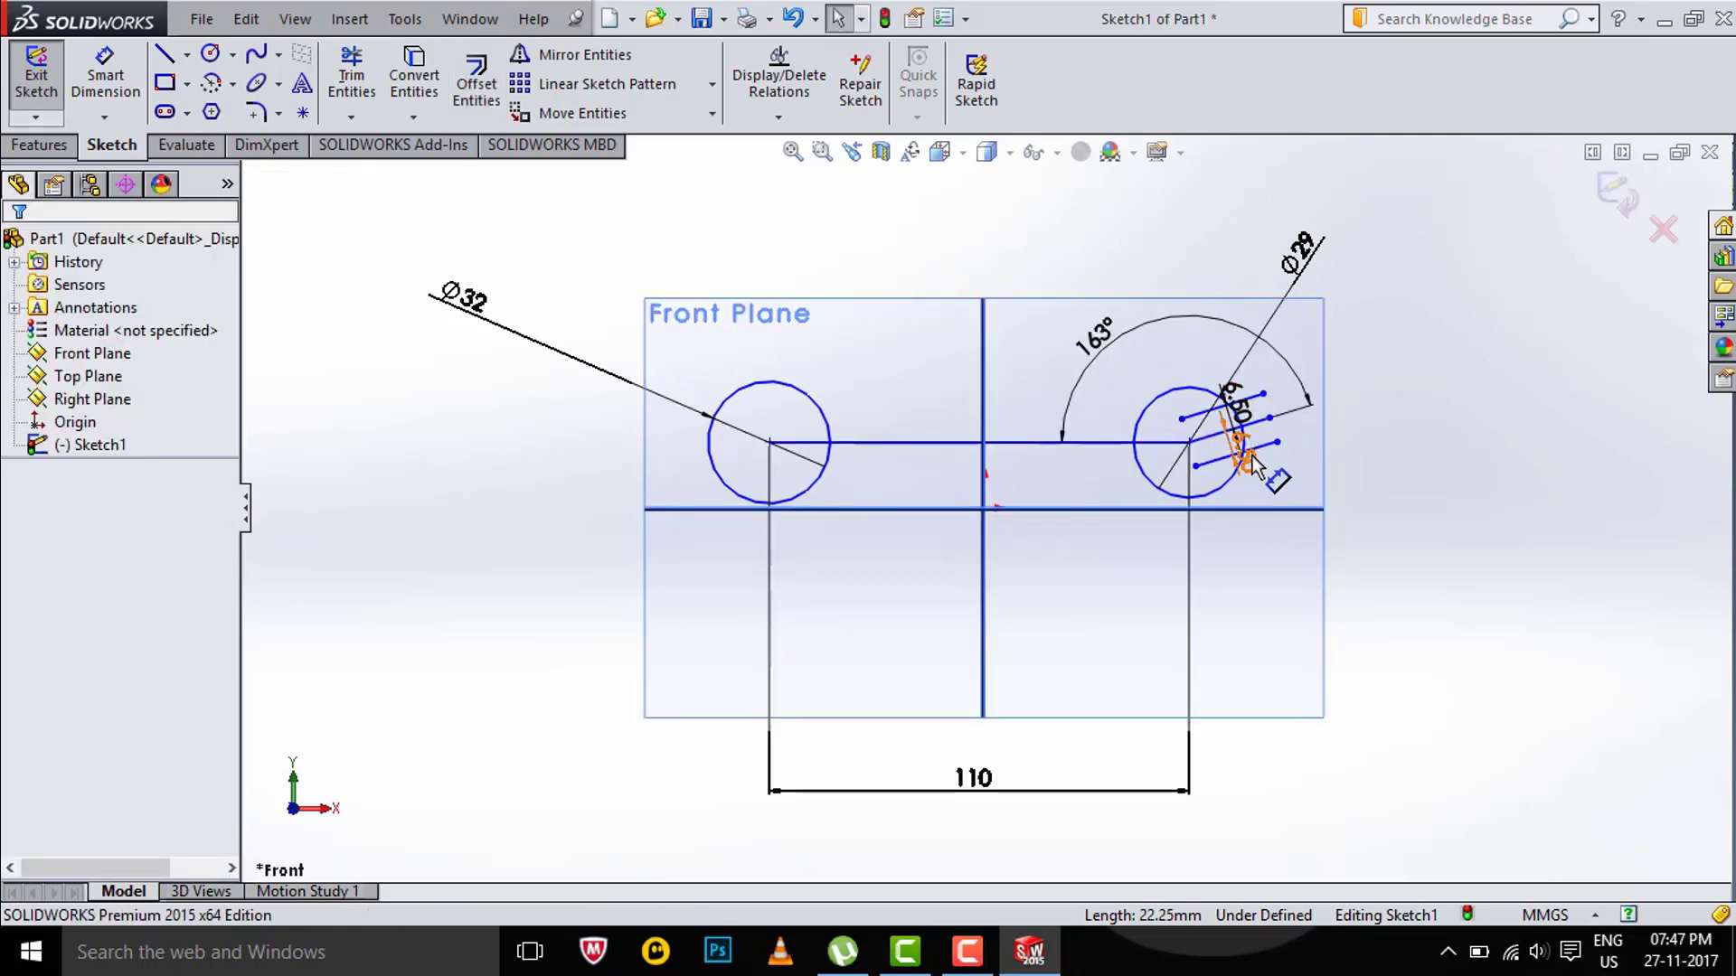
{"action": "left_click_drag", "start_coordinate": [1274, 499], "coordinate": [1356, 432]}
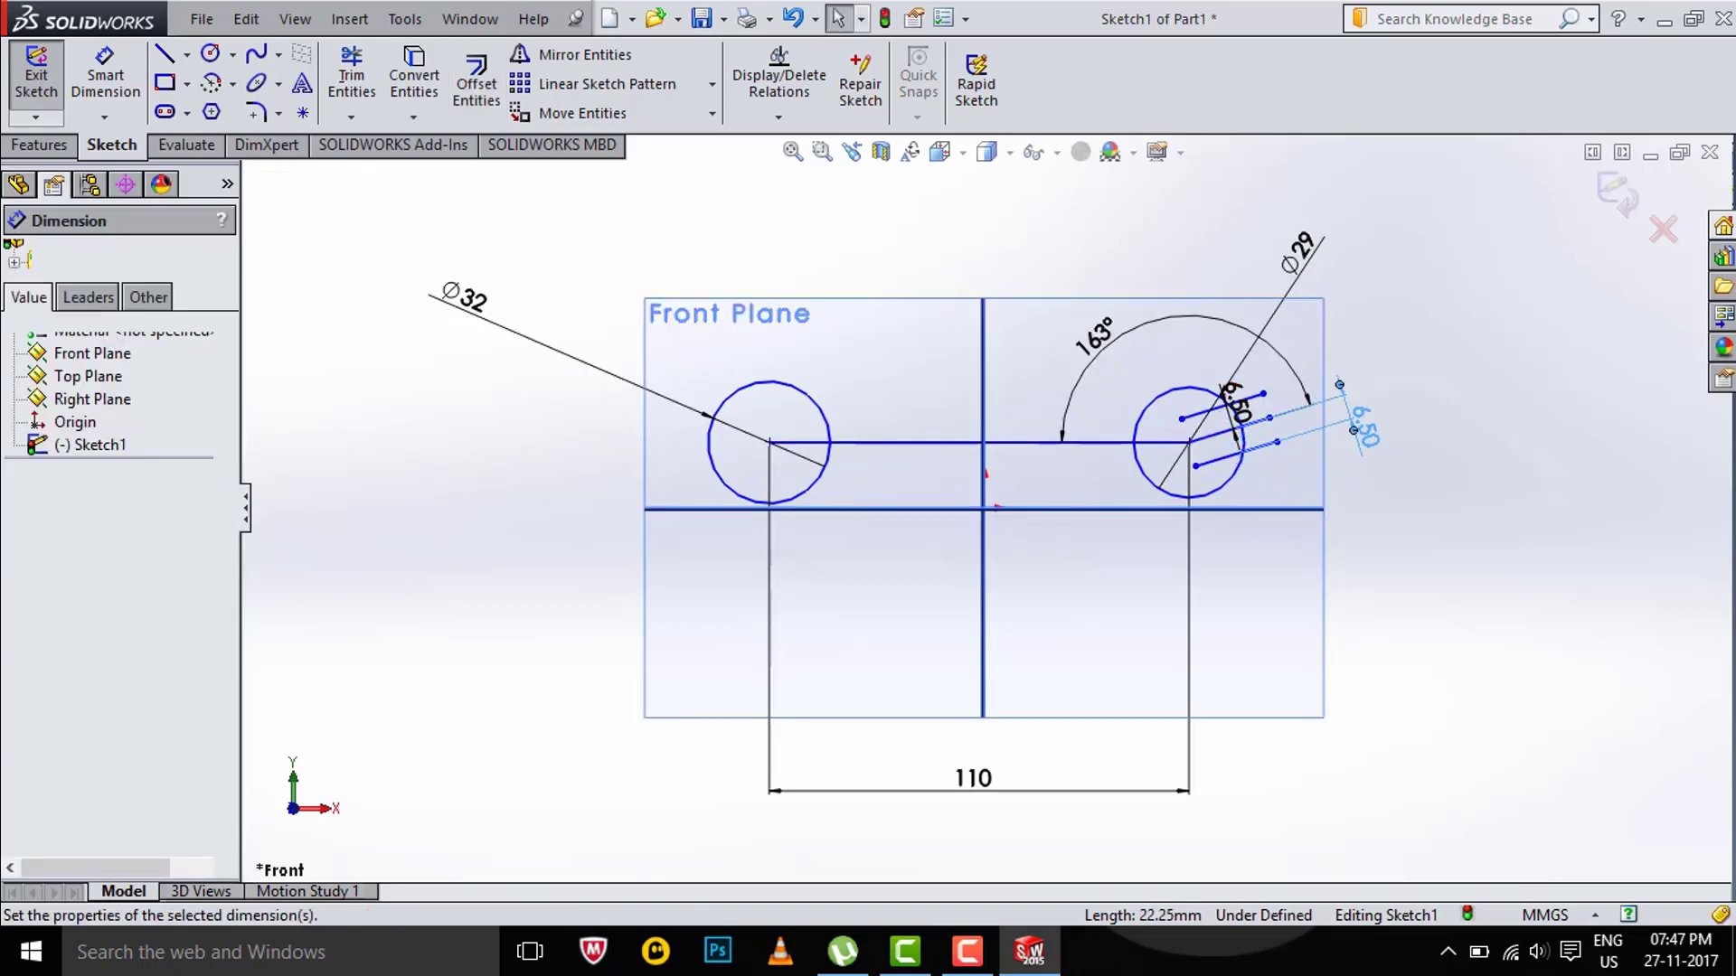
{"action": "key", "text": "Escape"}
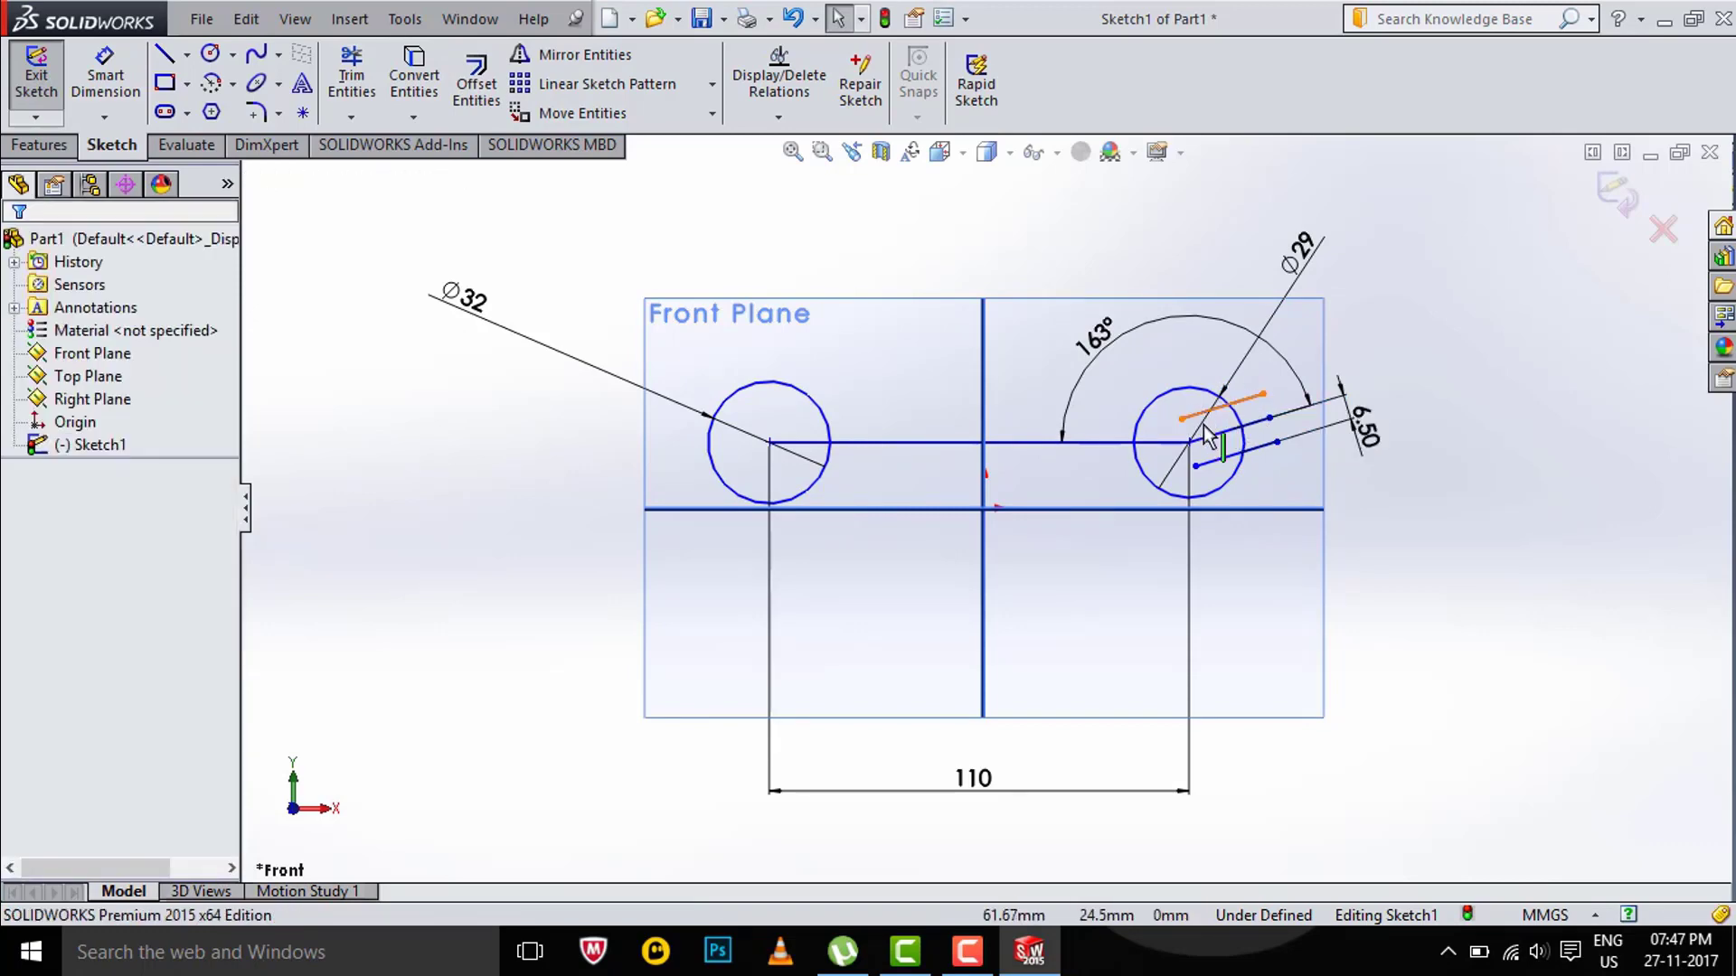
Draw a slanted line from the Ø32 circle's centre down to the lower left
{"action": "left_click", "coordinate": [161, 56]}
{"action": "left_click", "coordinate": [770, 443]}
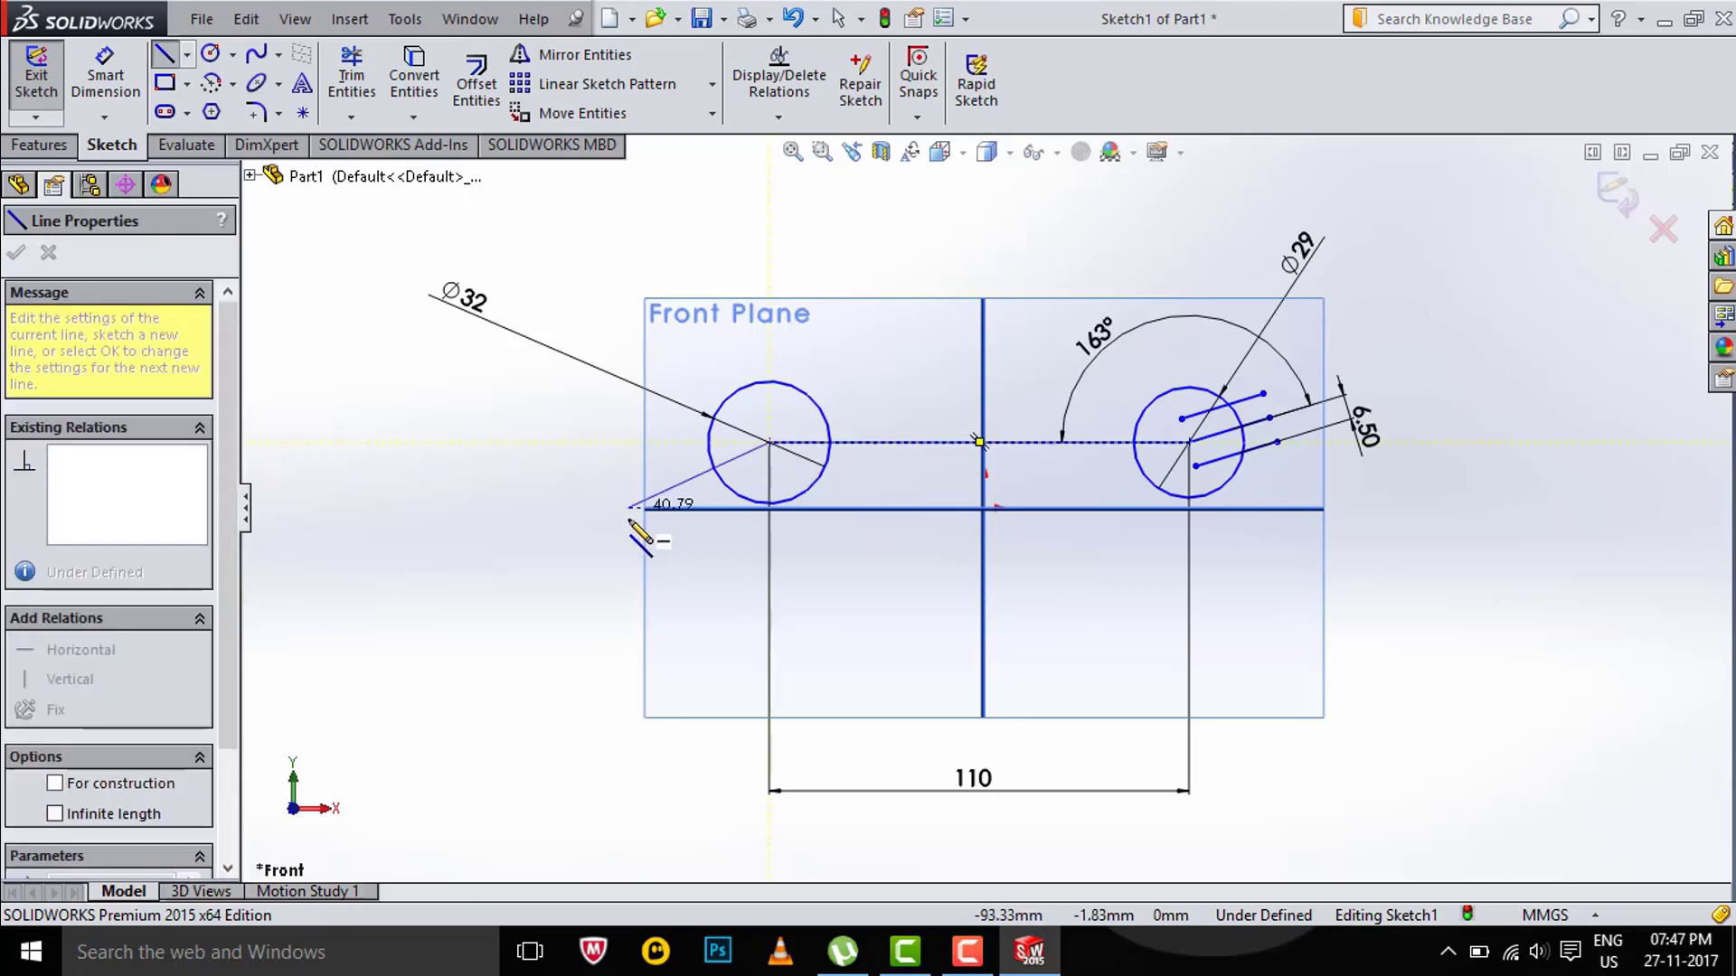
{"action": "left_click", "coordinate": [628, 518]}
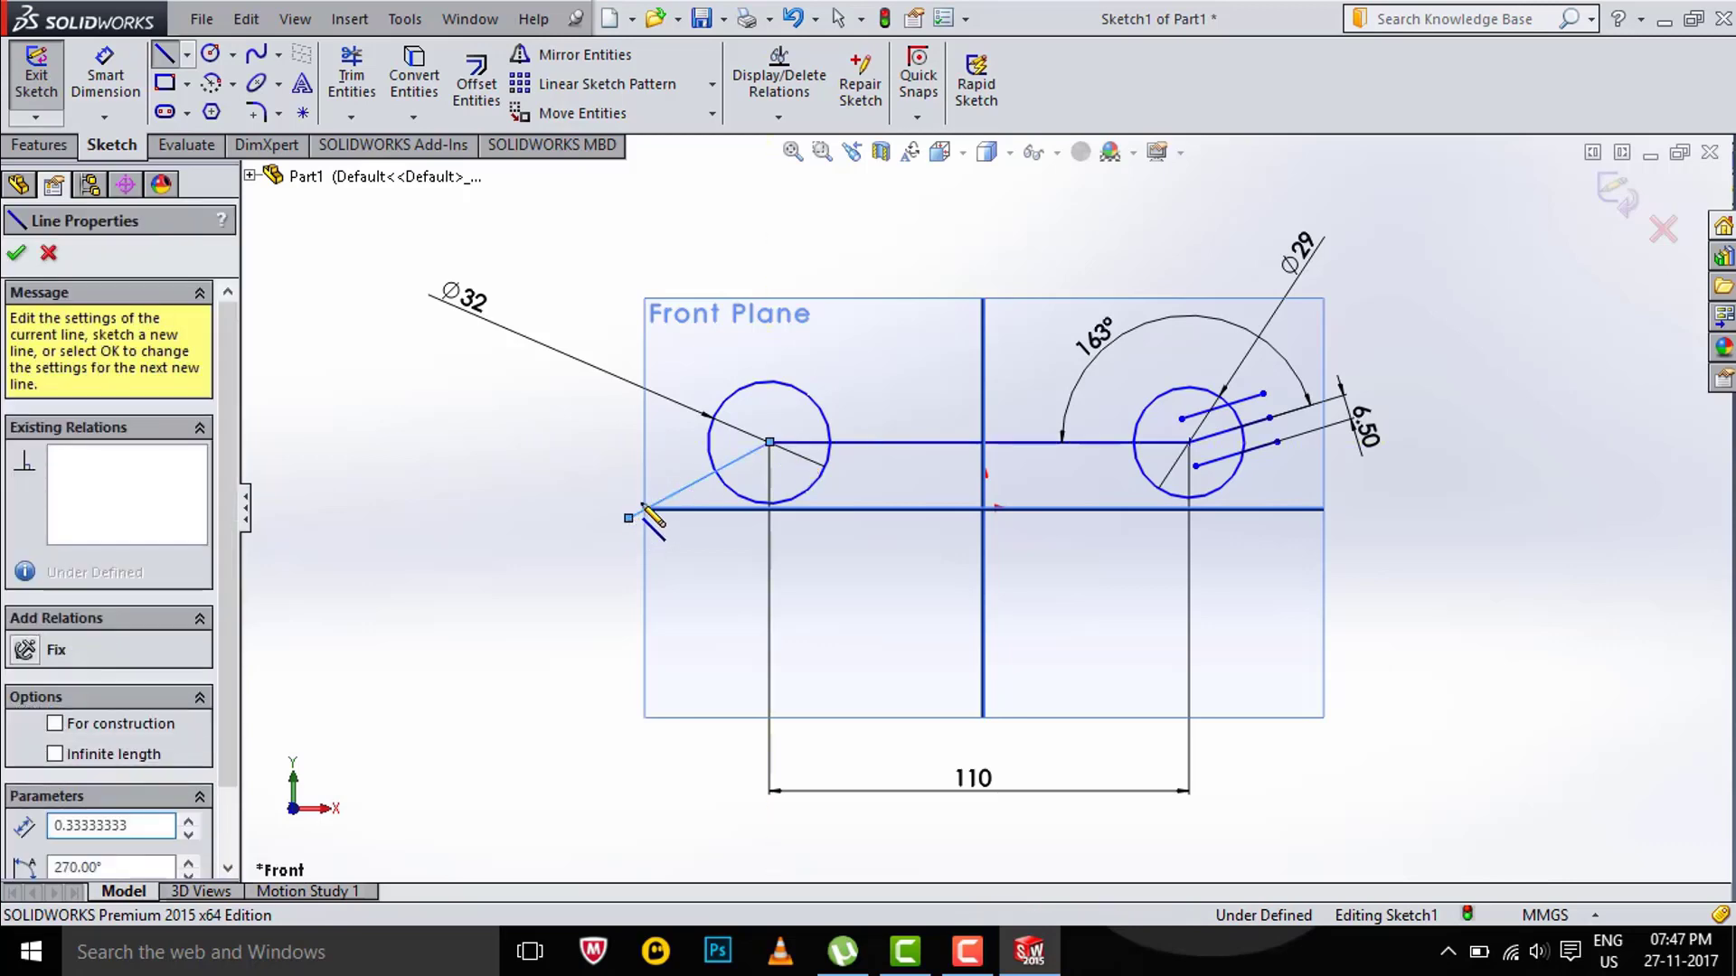
{"action": "key", "text": "Escape"}
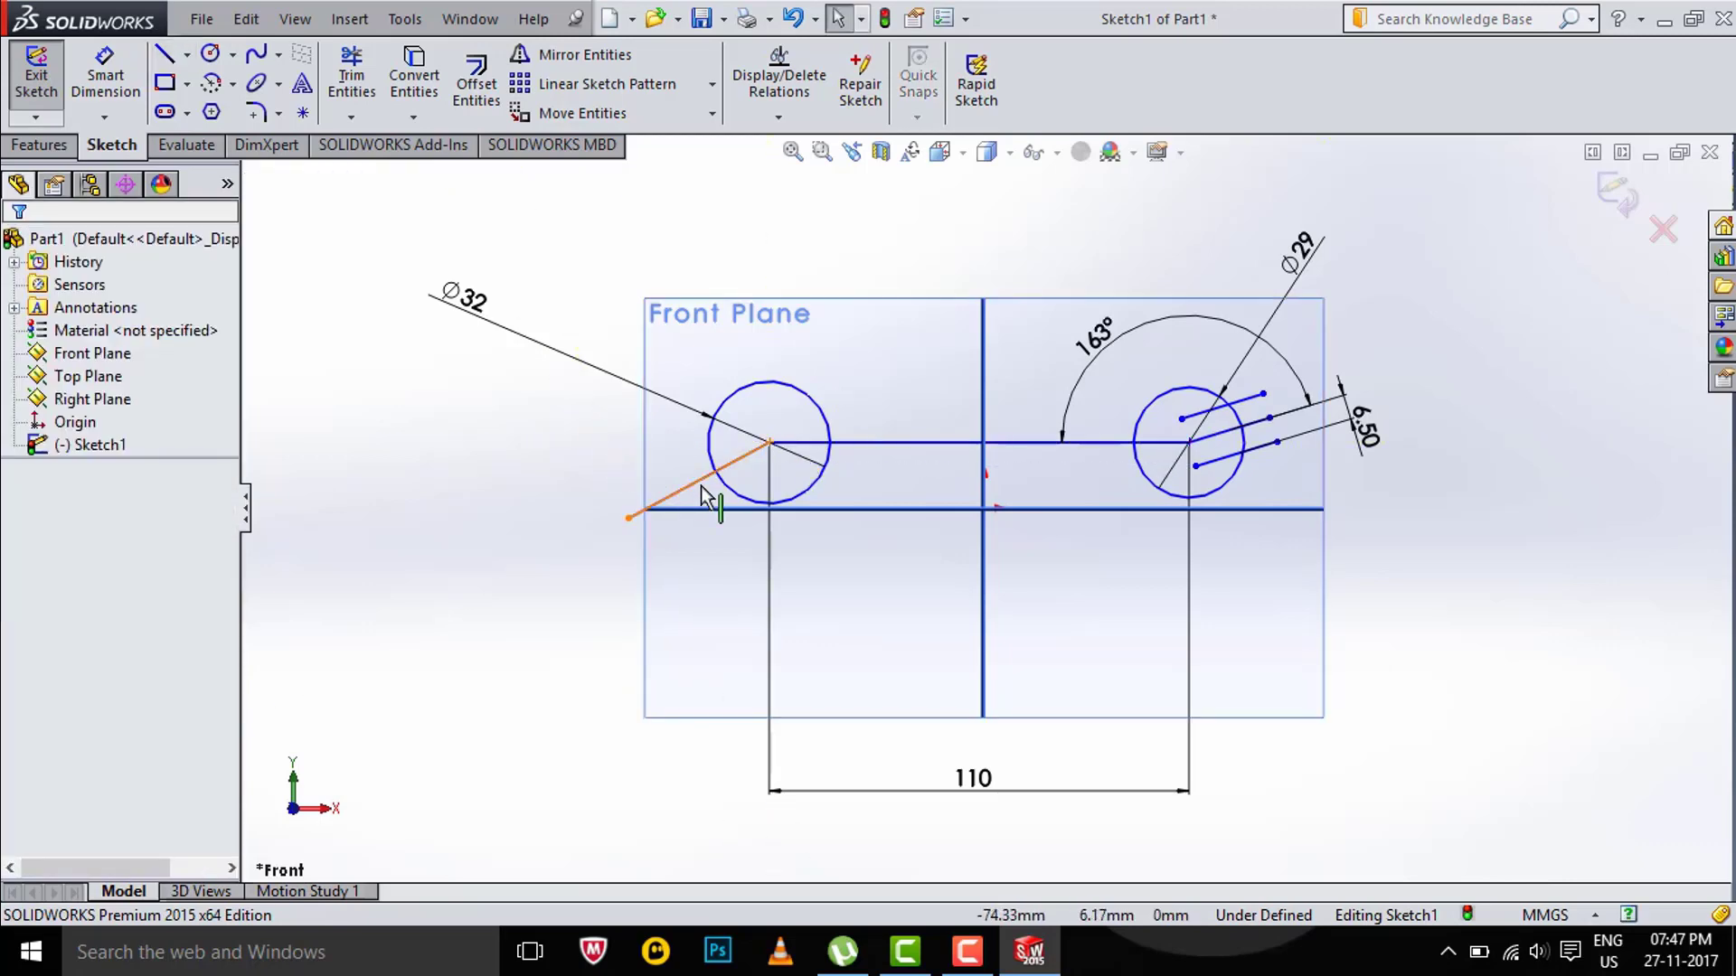
{"action": "left_click", "coordinate": [968, 963]}
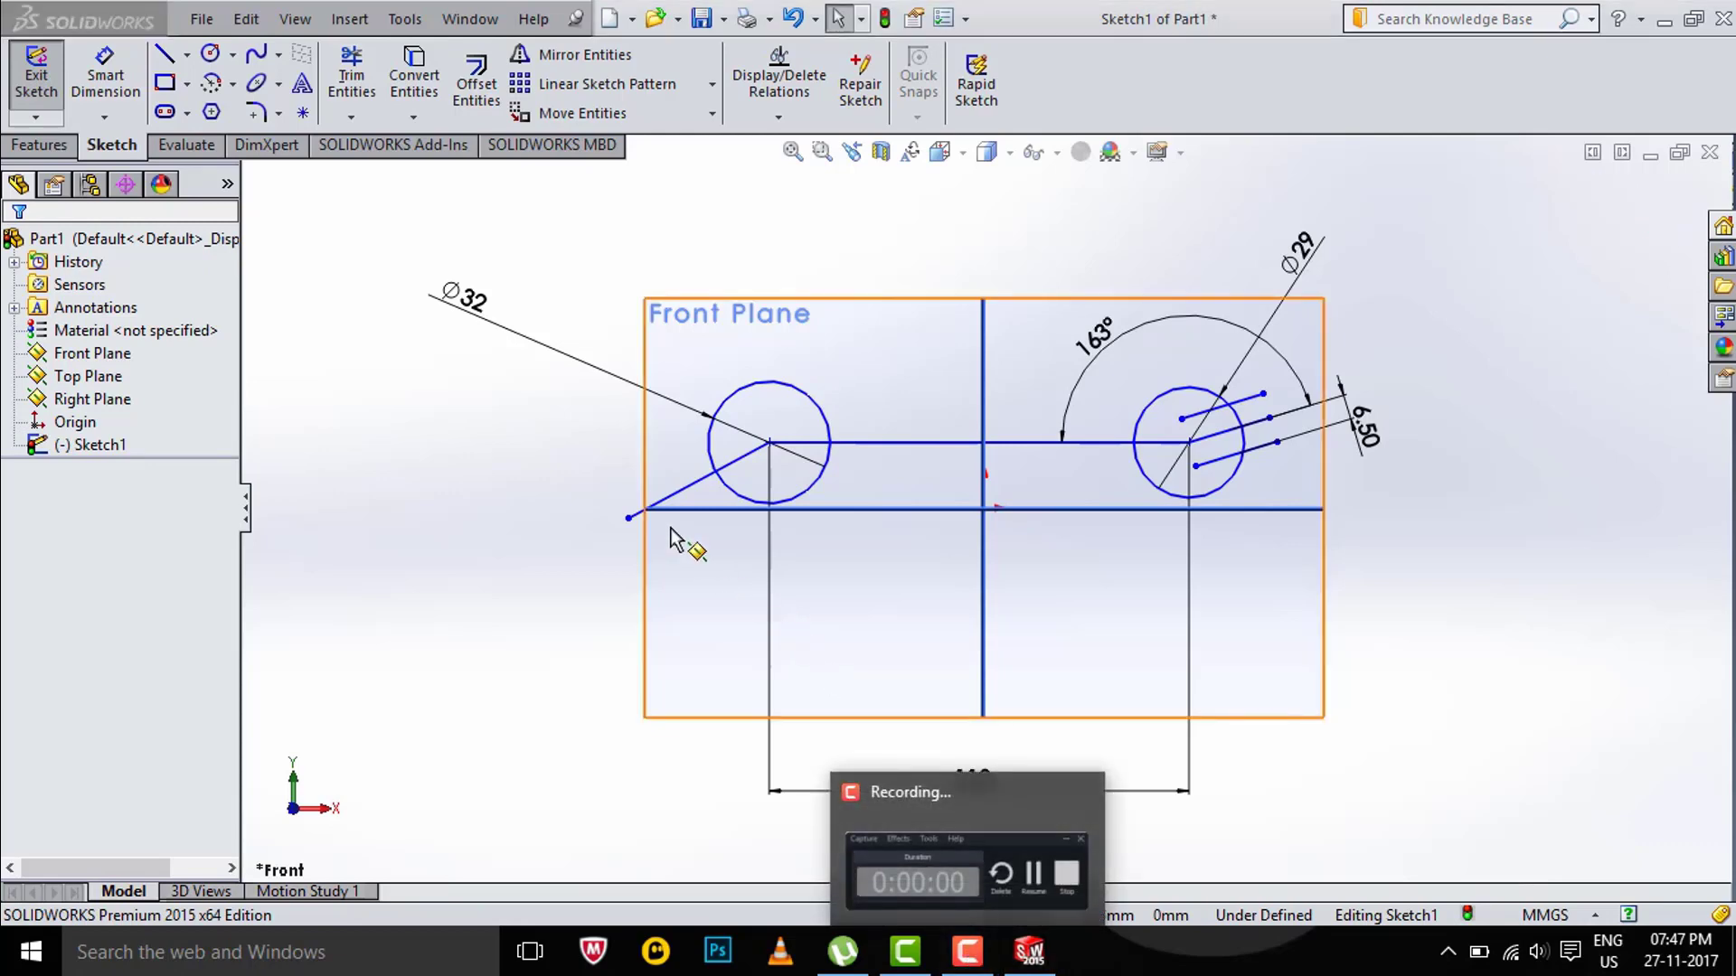
{"action": "left_click", "coordinate": [545, 502]}
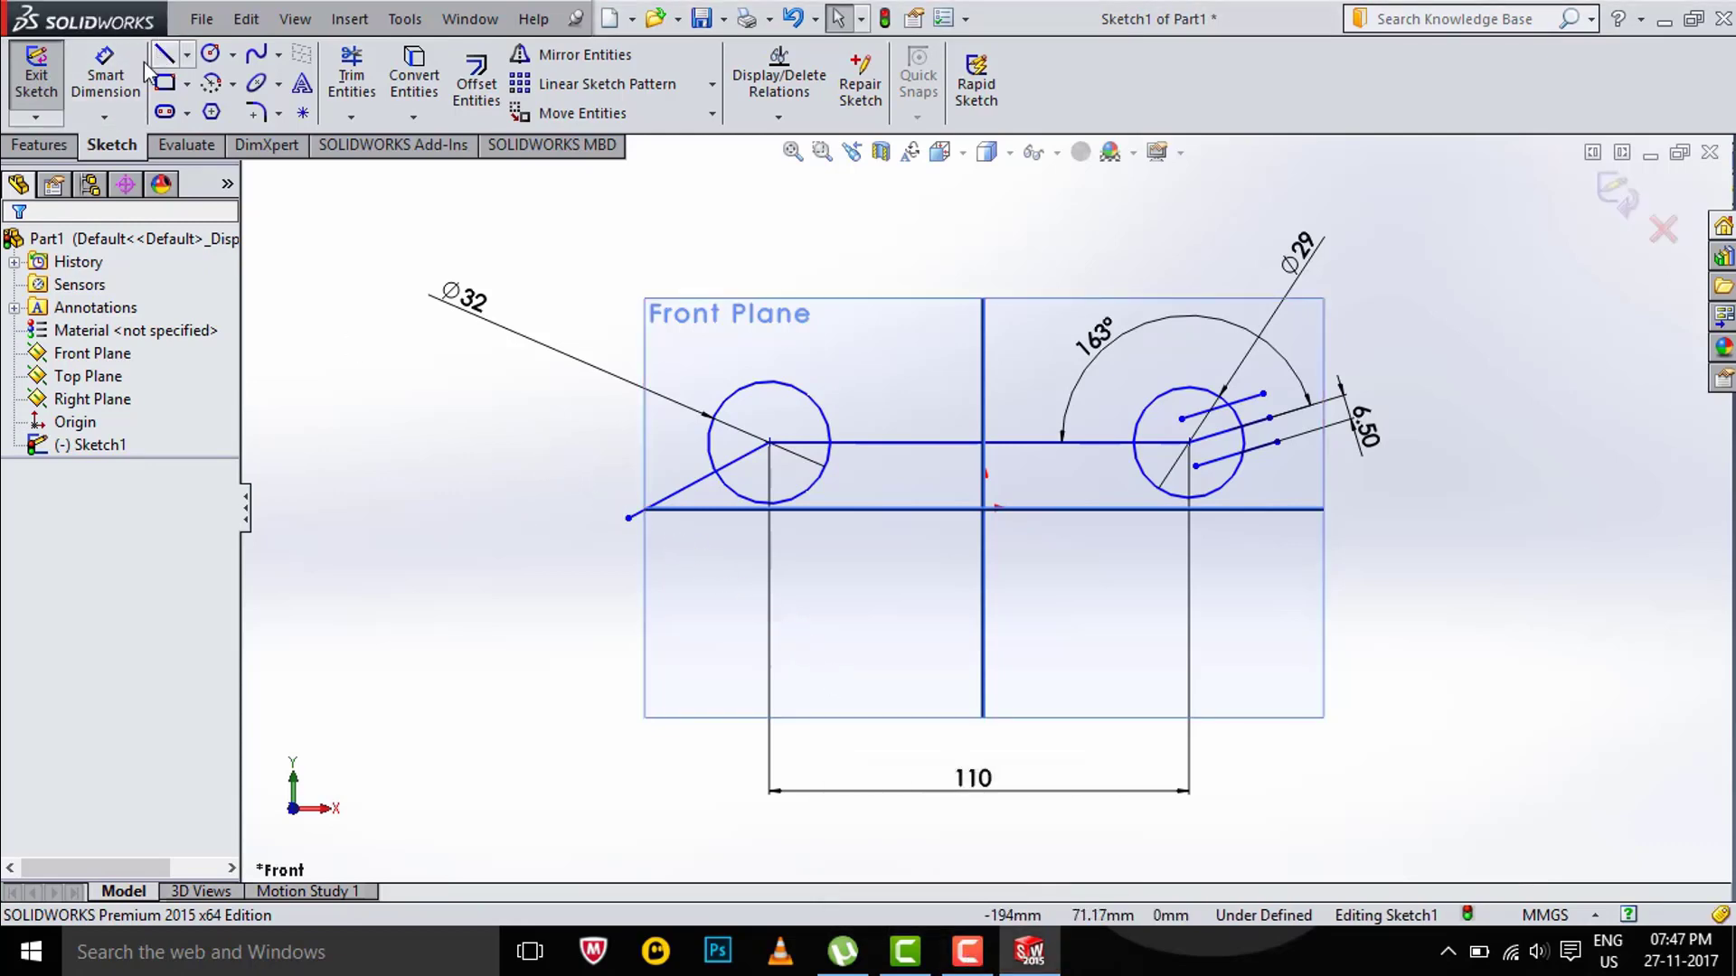
{"action": "left_click", "coordinate": [115, 90]}
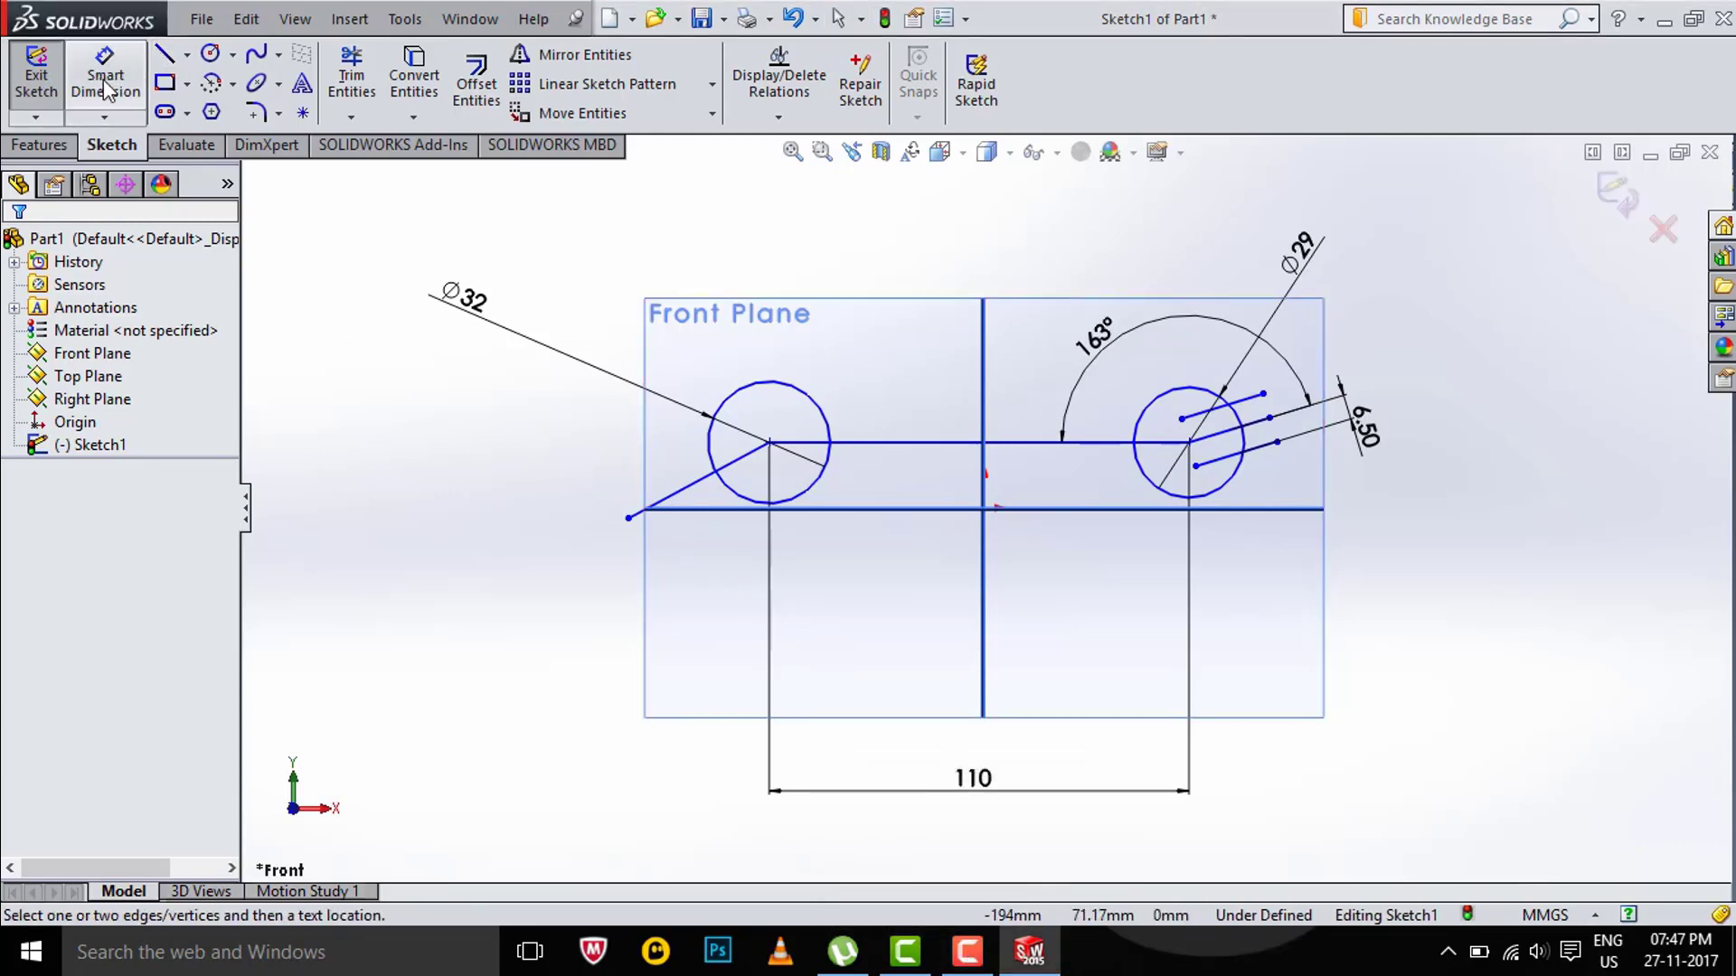
Offset the slanted left line 8.50 mm to both sides and move its dimension clear
{"action": "left_click", "coordinate": [476, 86]}
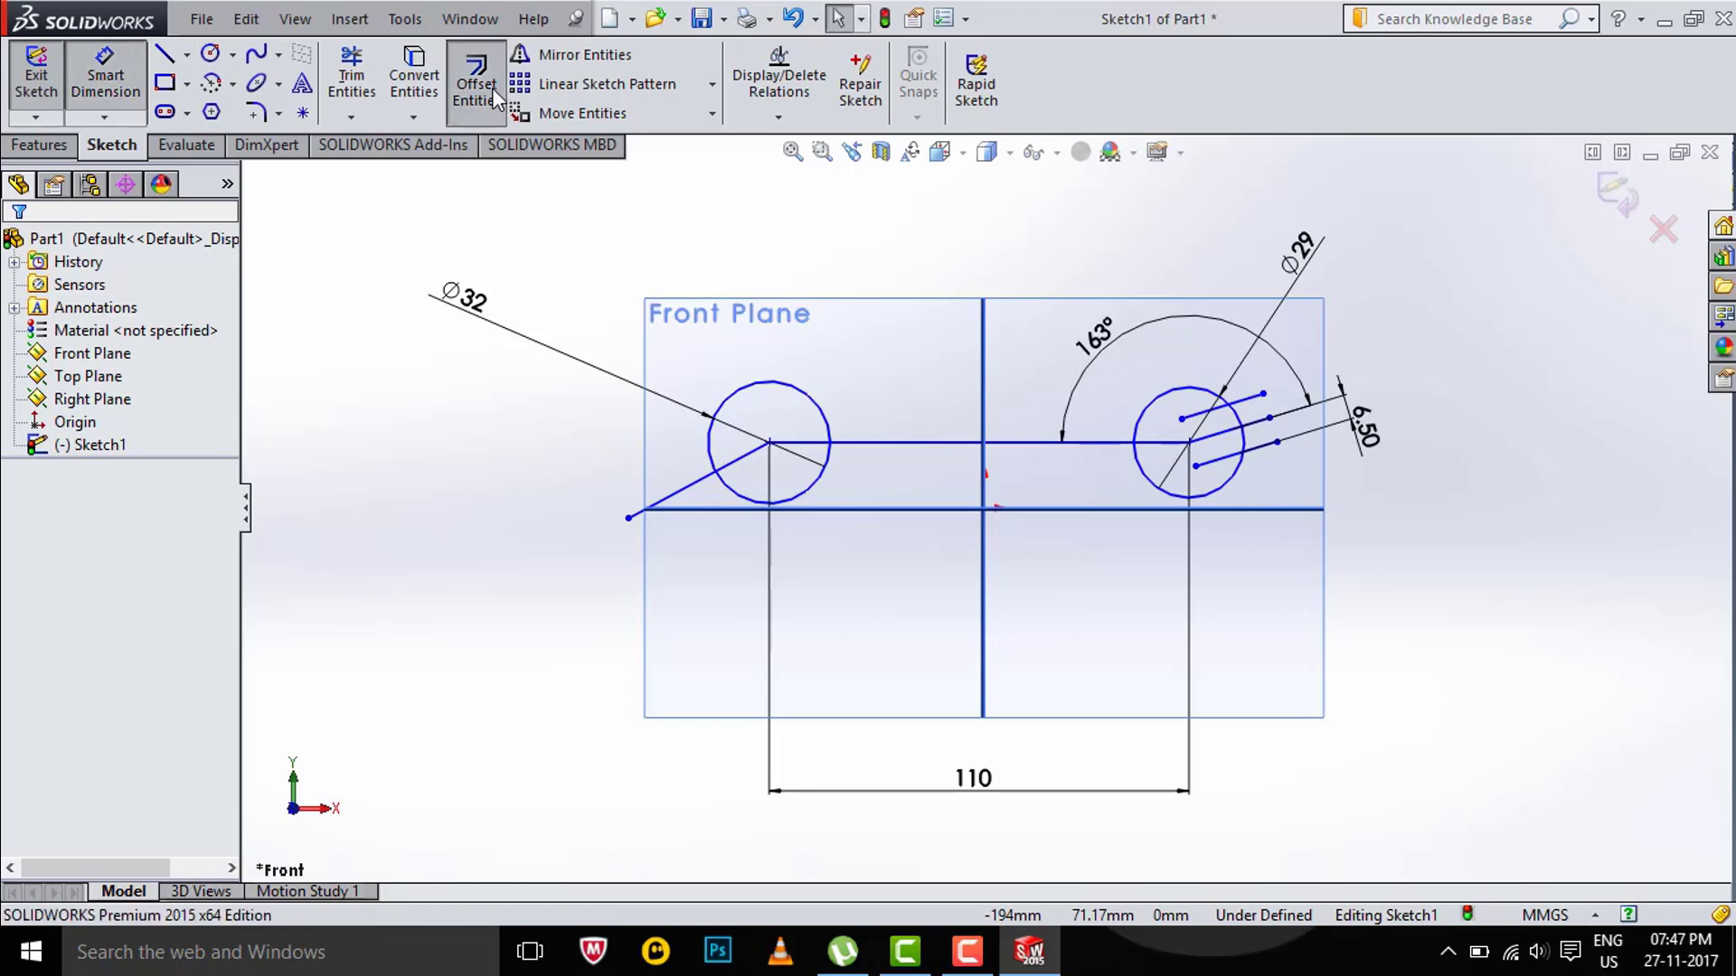
{"action": "left_click", "coordinate": [696, 500]}
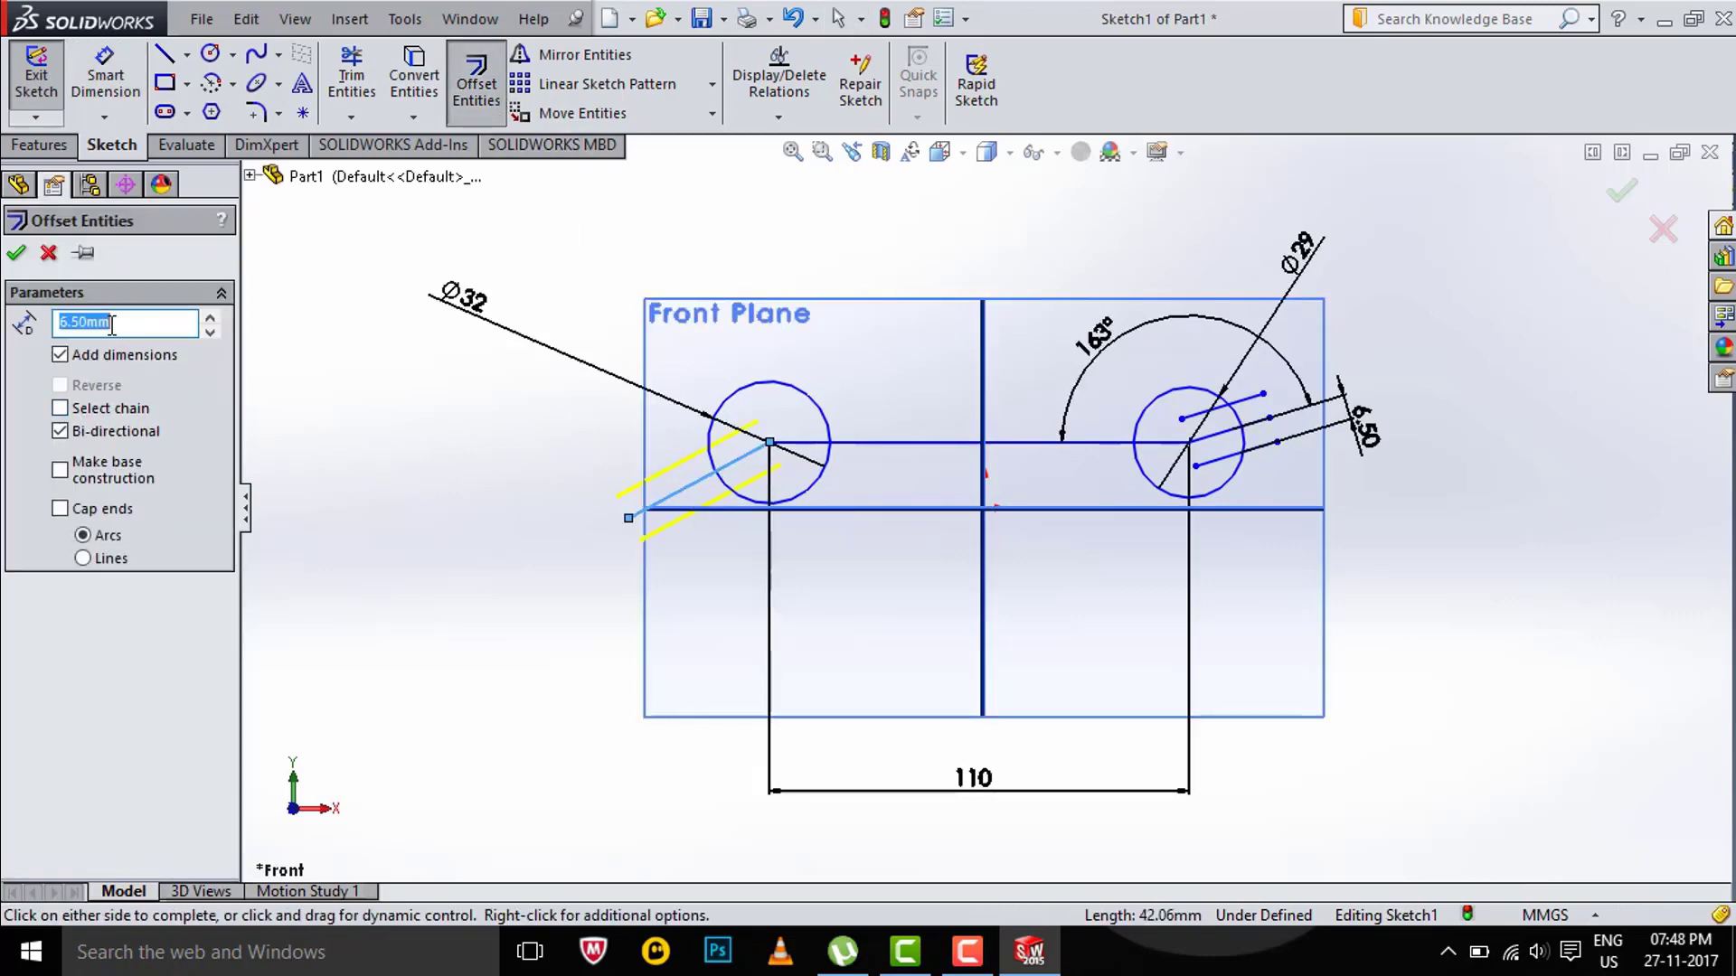
{"action": "type", "text": "8.5"}
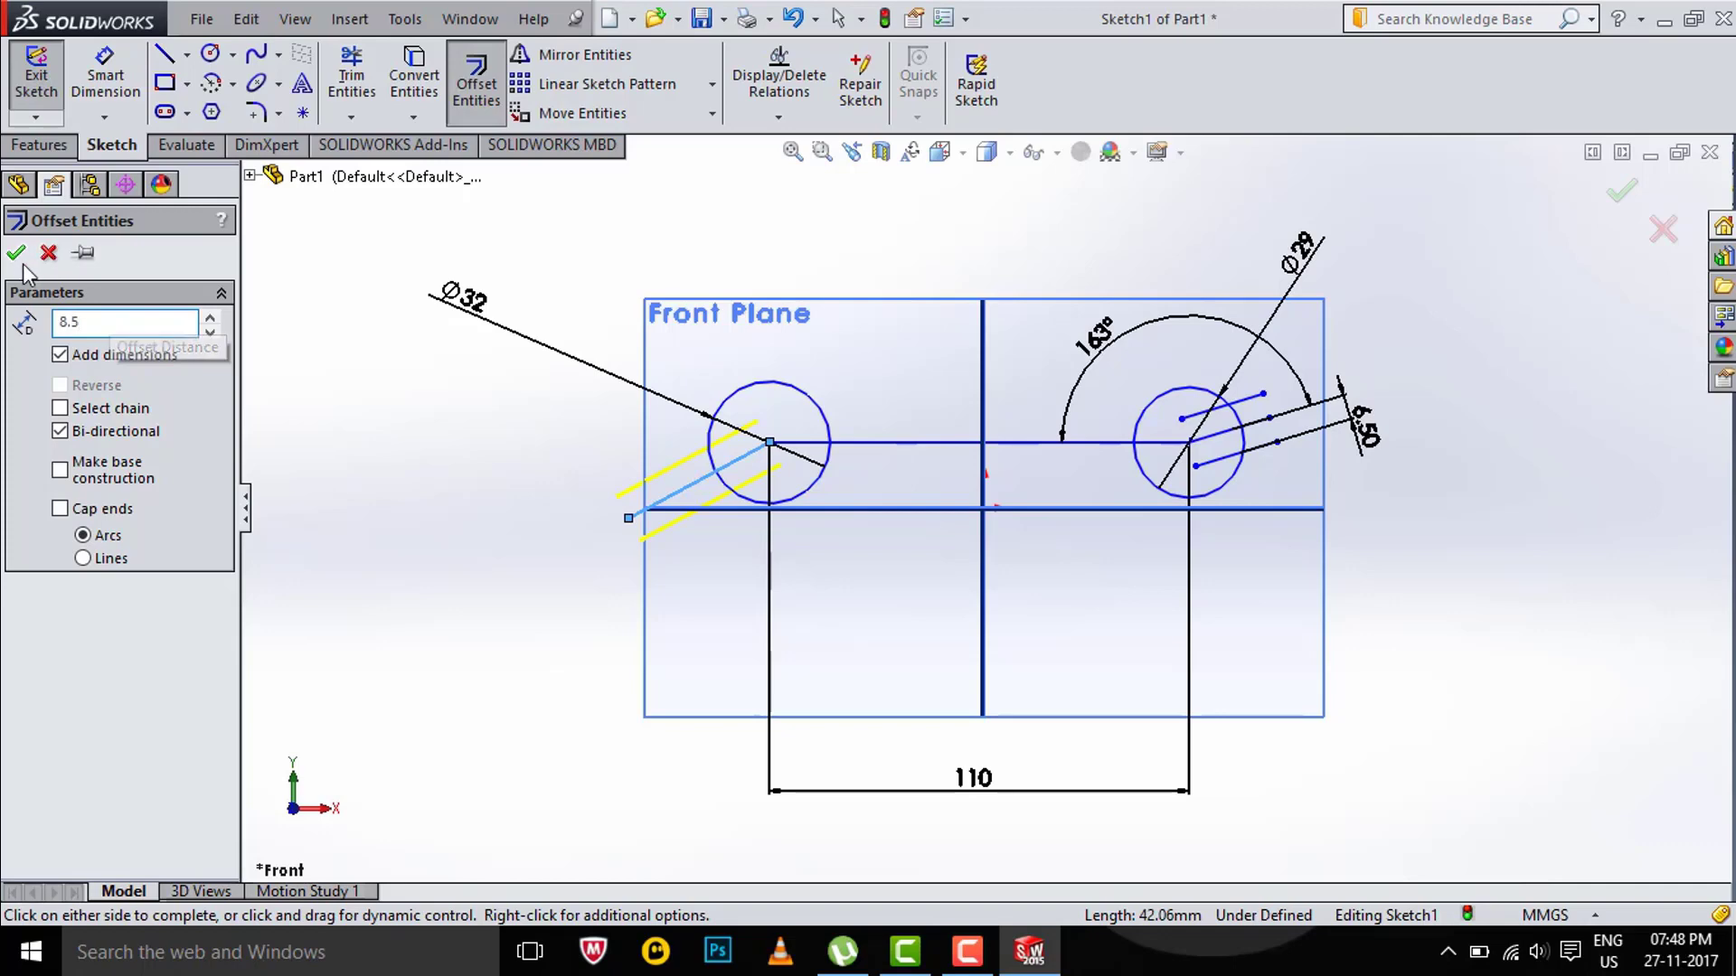
{"action": "key", "text": "Return"}
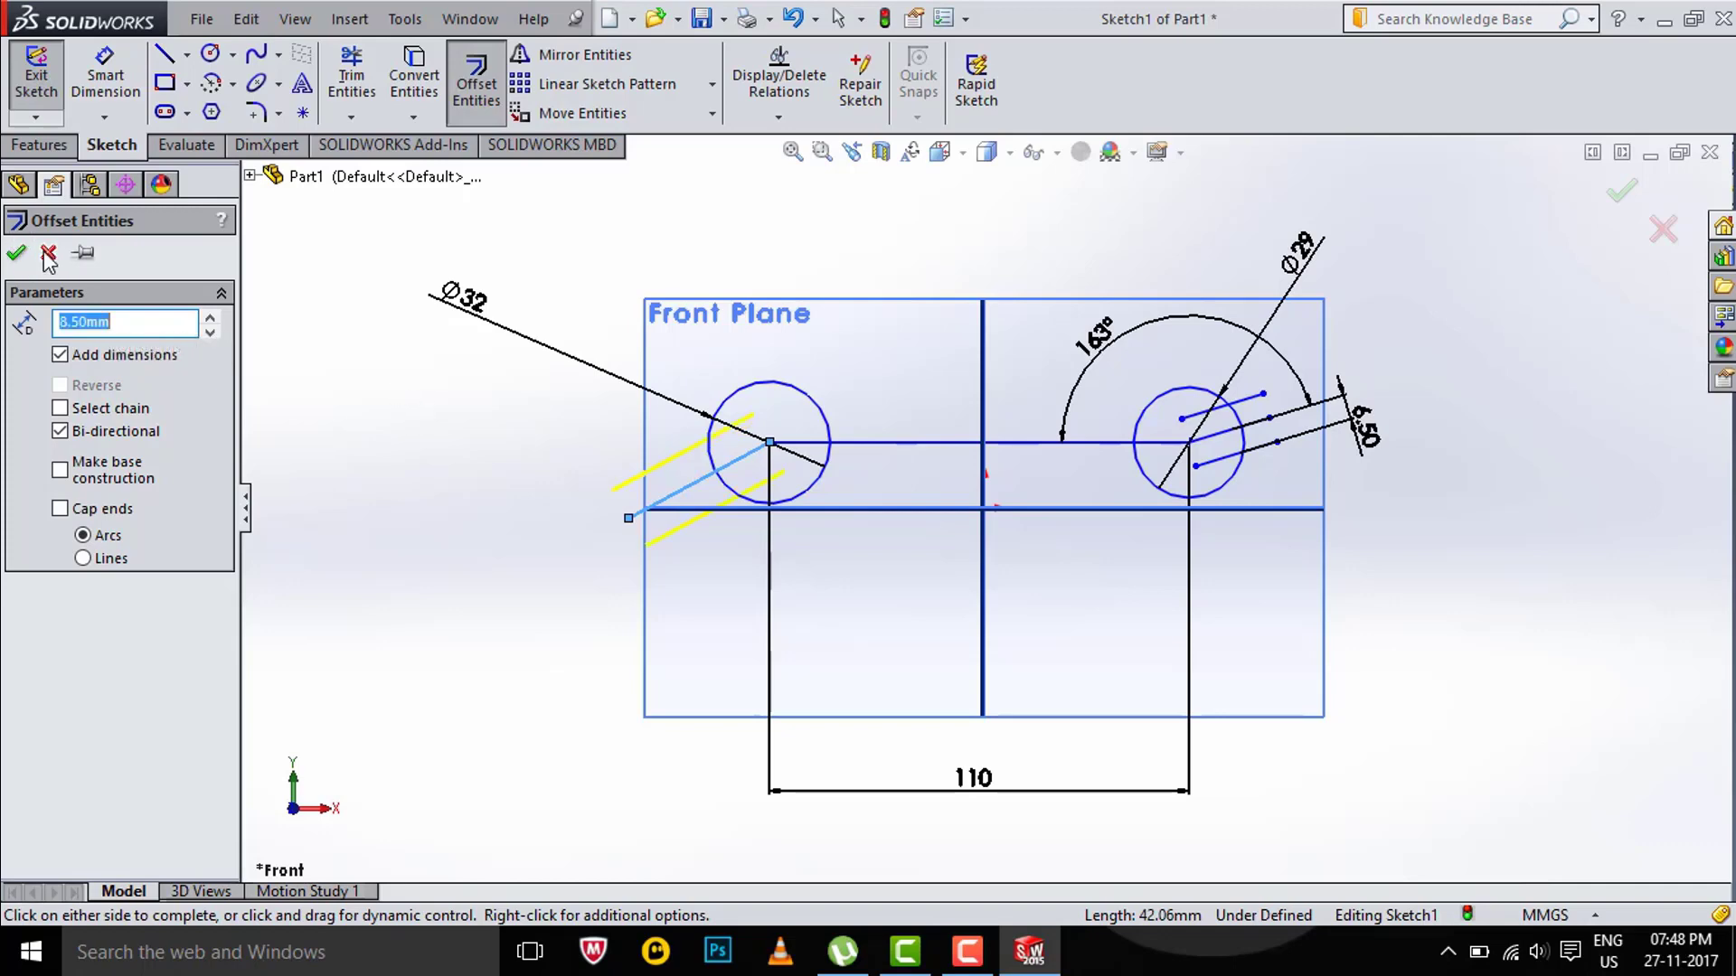
{"action": "left_click", "coordinate": [18, 254]}
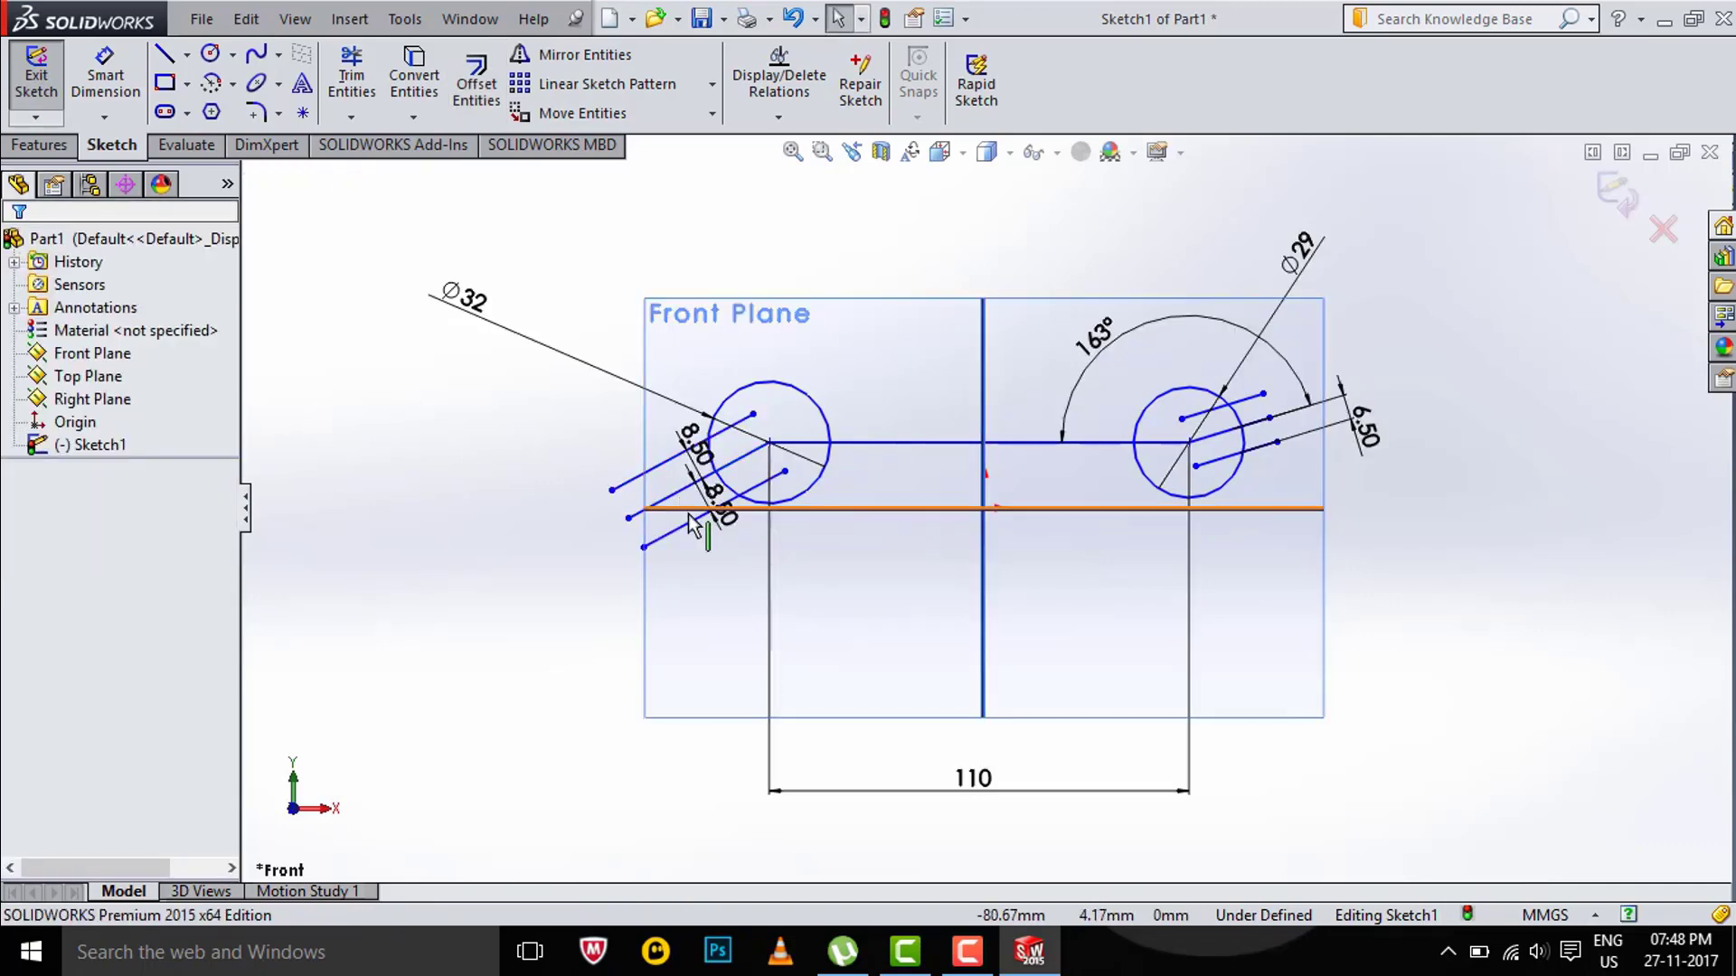
{"action": "left_click_drag", "start_coordinate": [718, 508], "coordinate": [739, 544]}
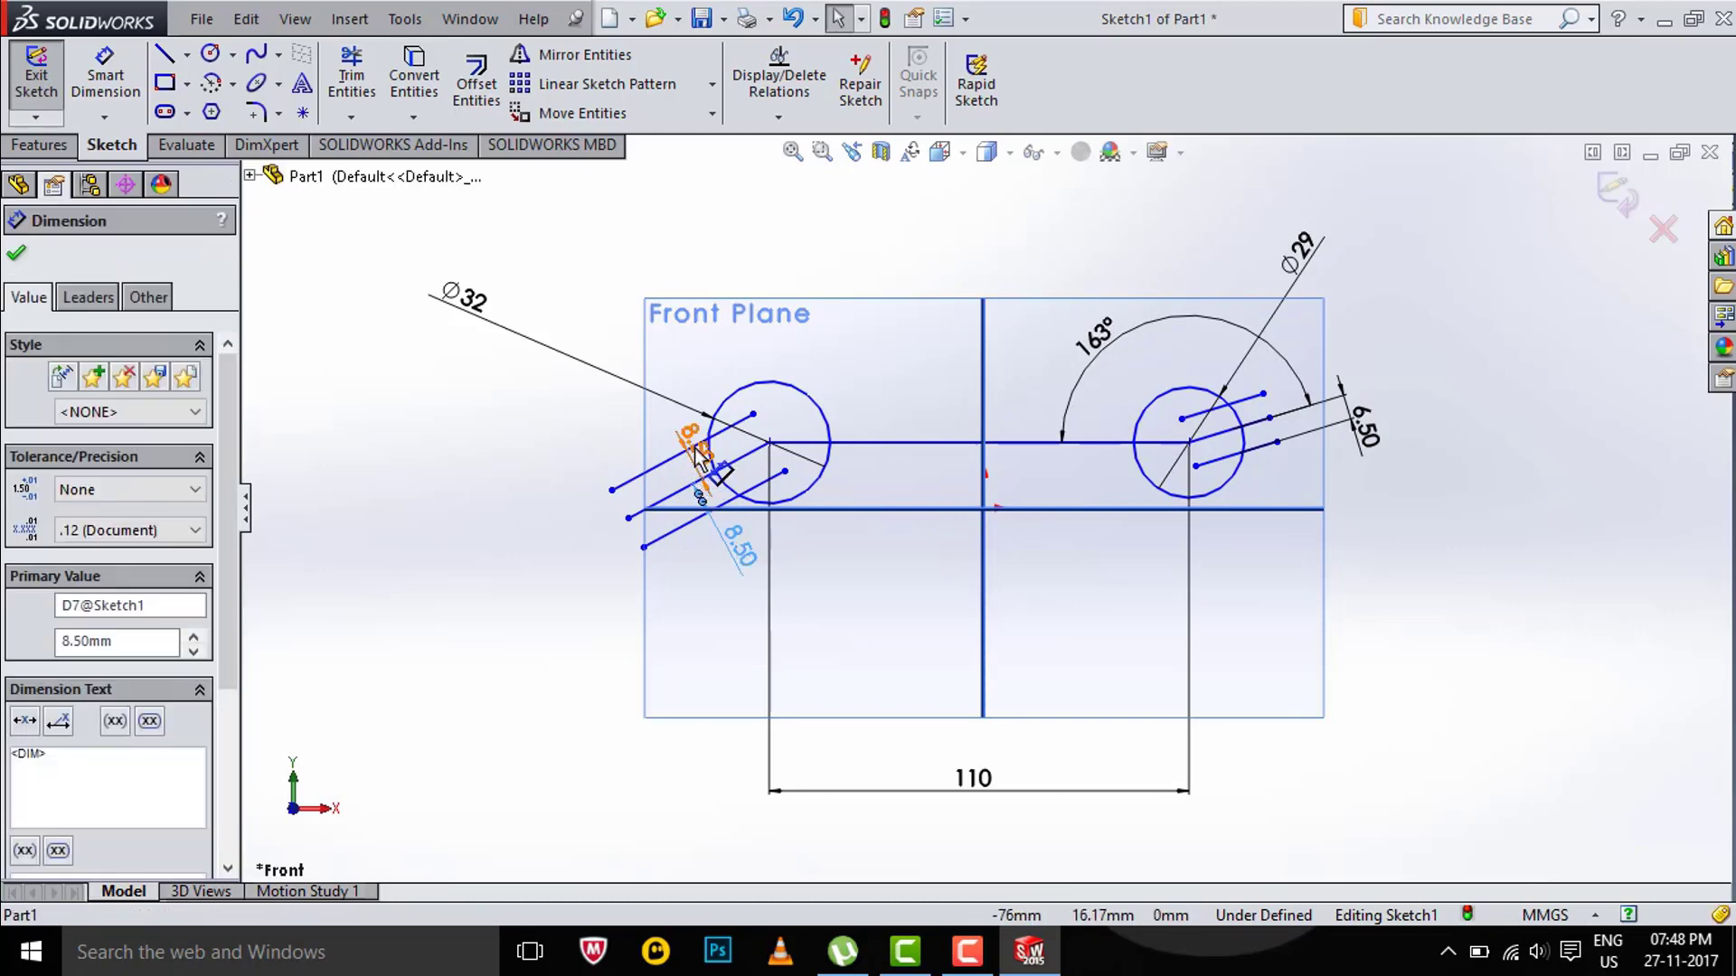
{"action": "key", "text": "Escape"}
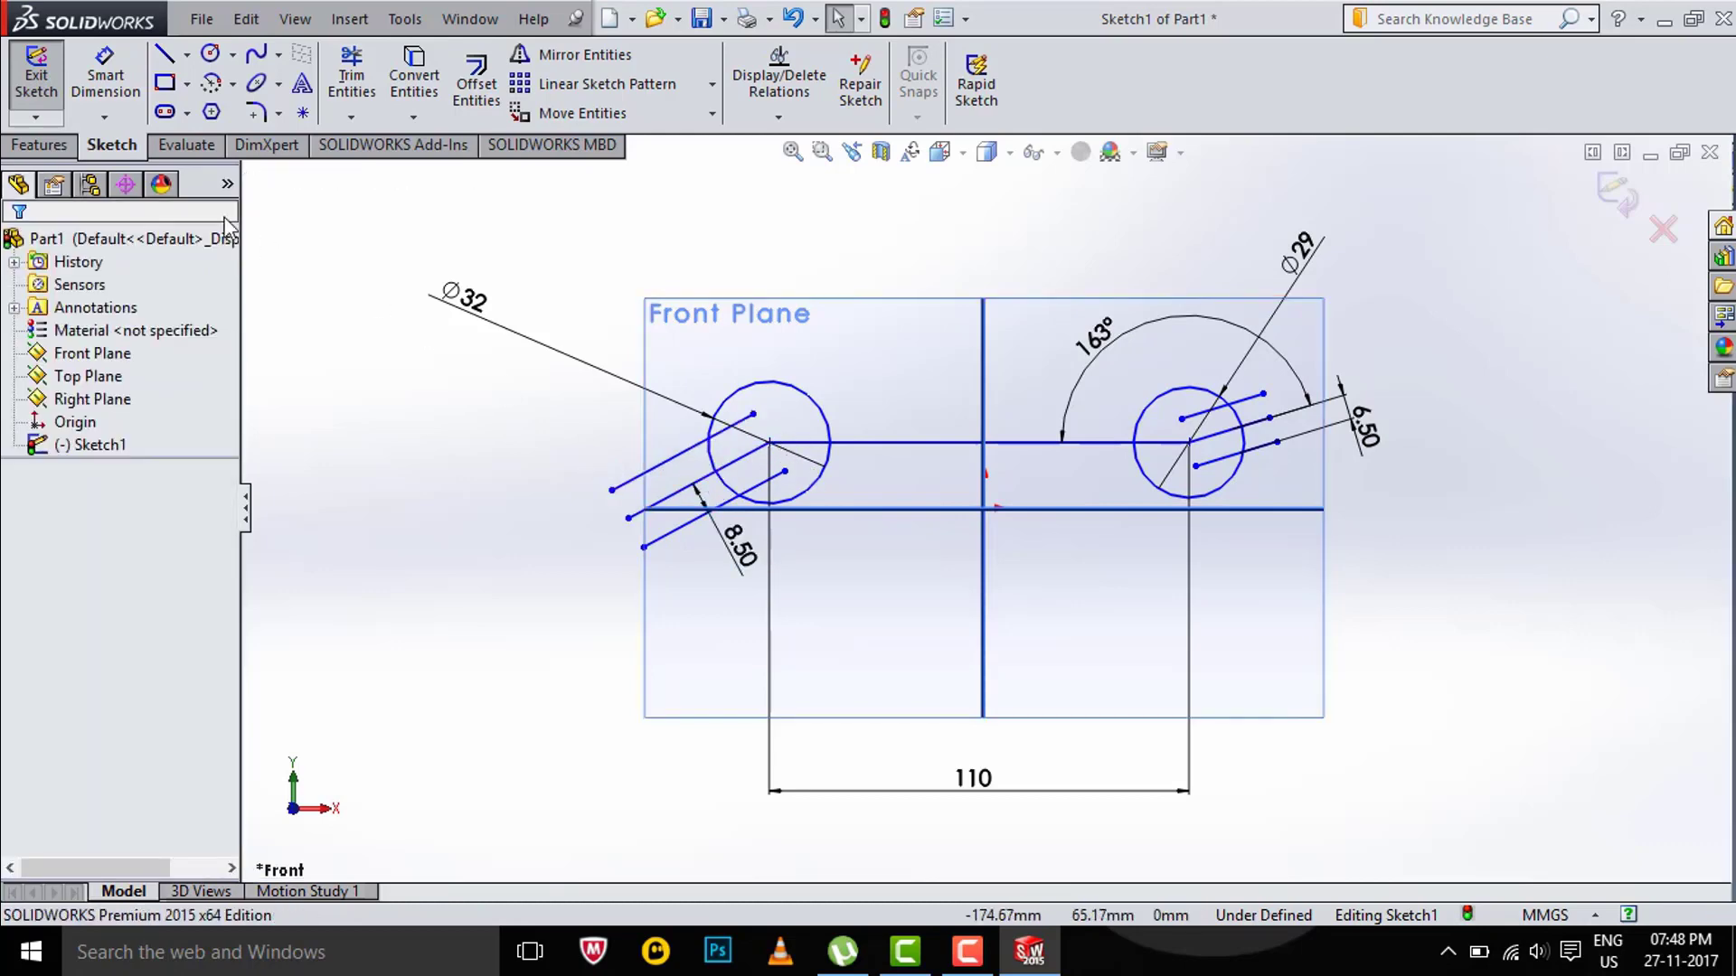
Close the slot ends in the left and right heads with three-point arcs
{"action": "left_click", "coordinate": [233, 83]}
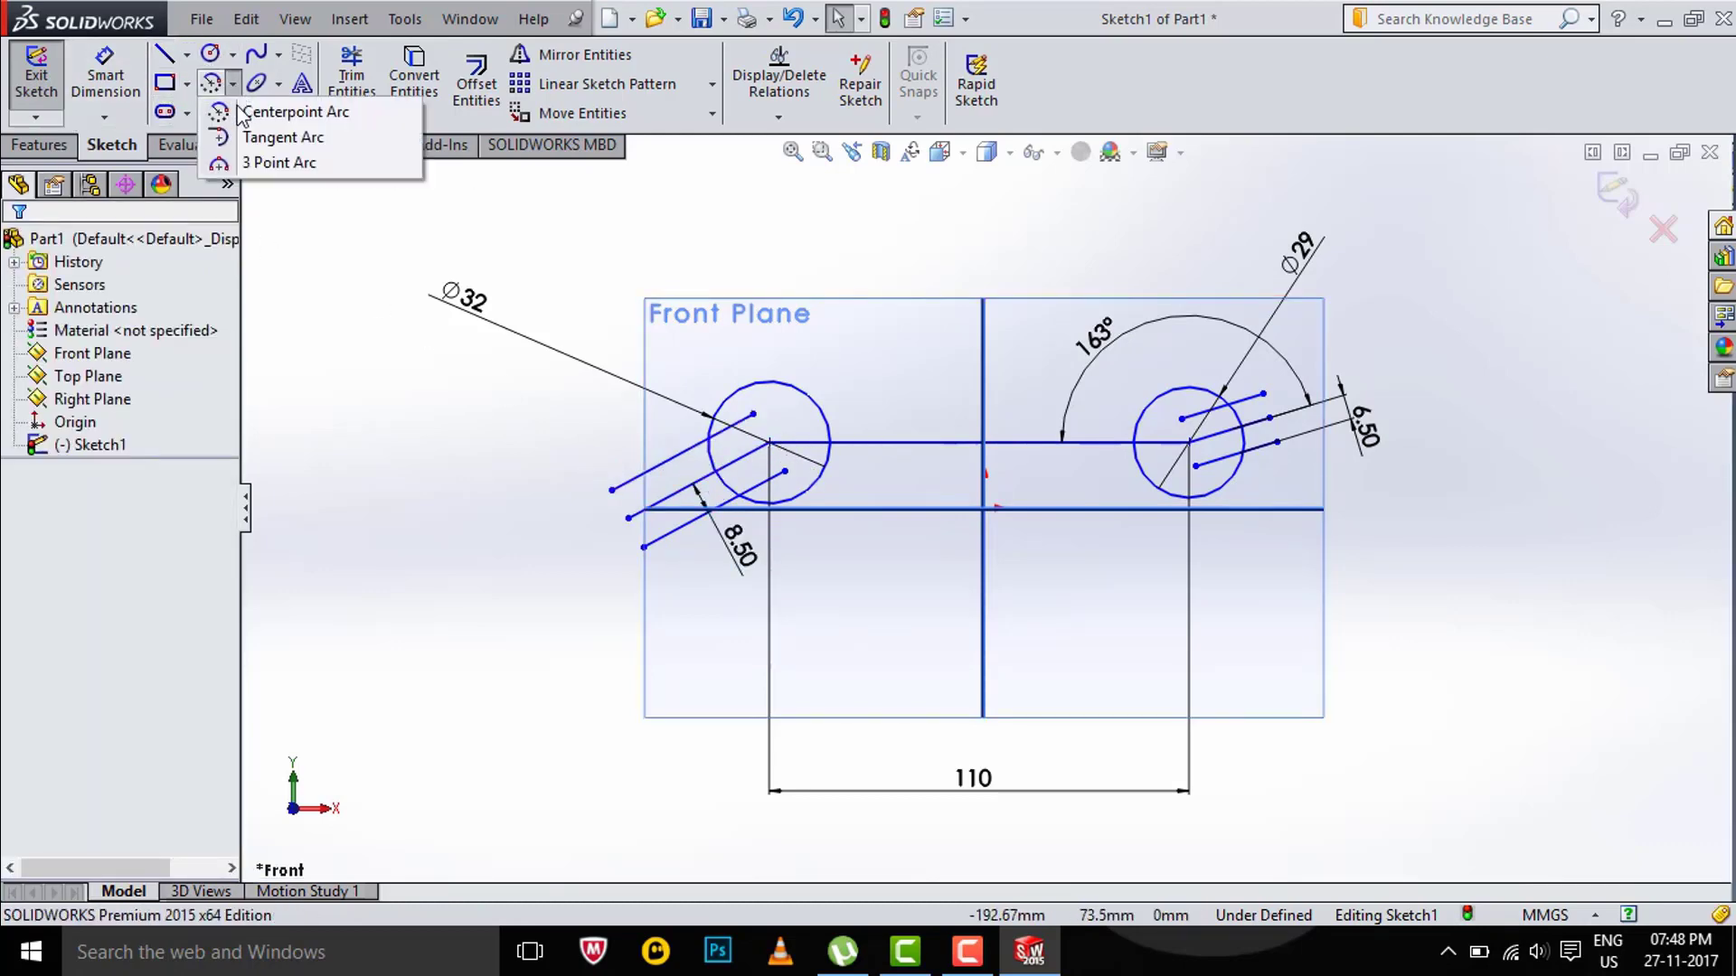
{"action": "left_click", "coordinate": [239, 163]}
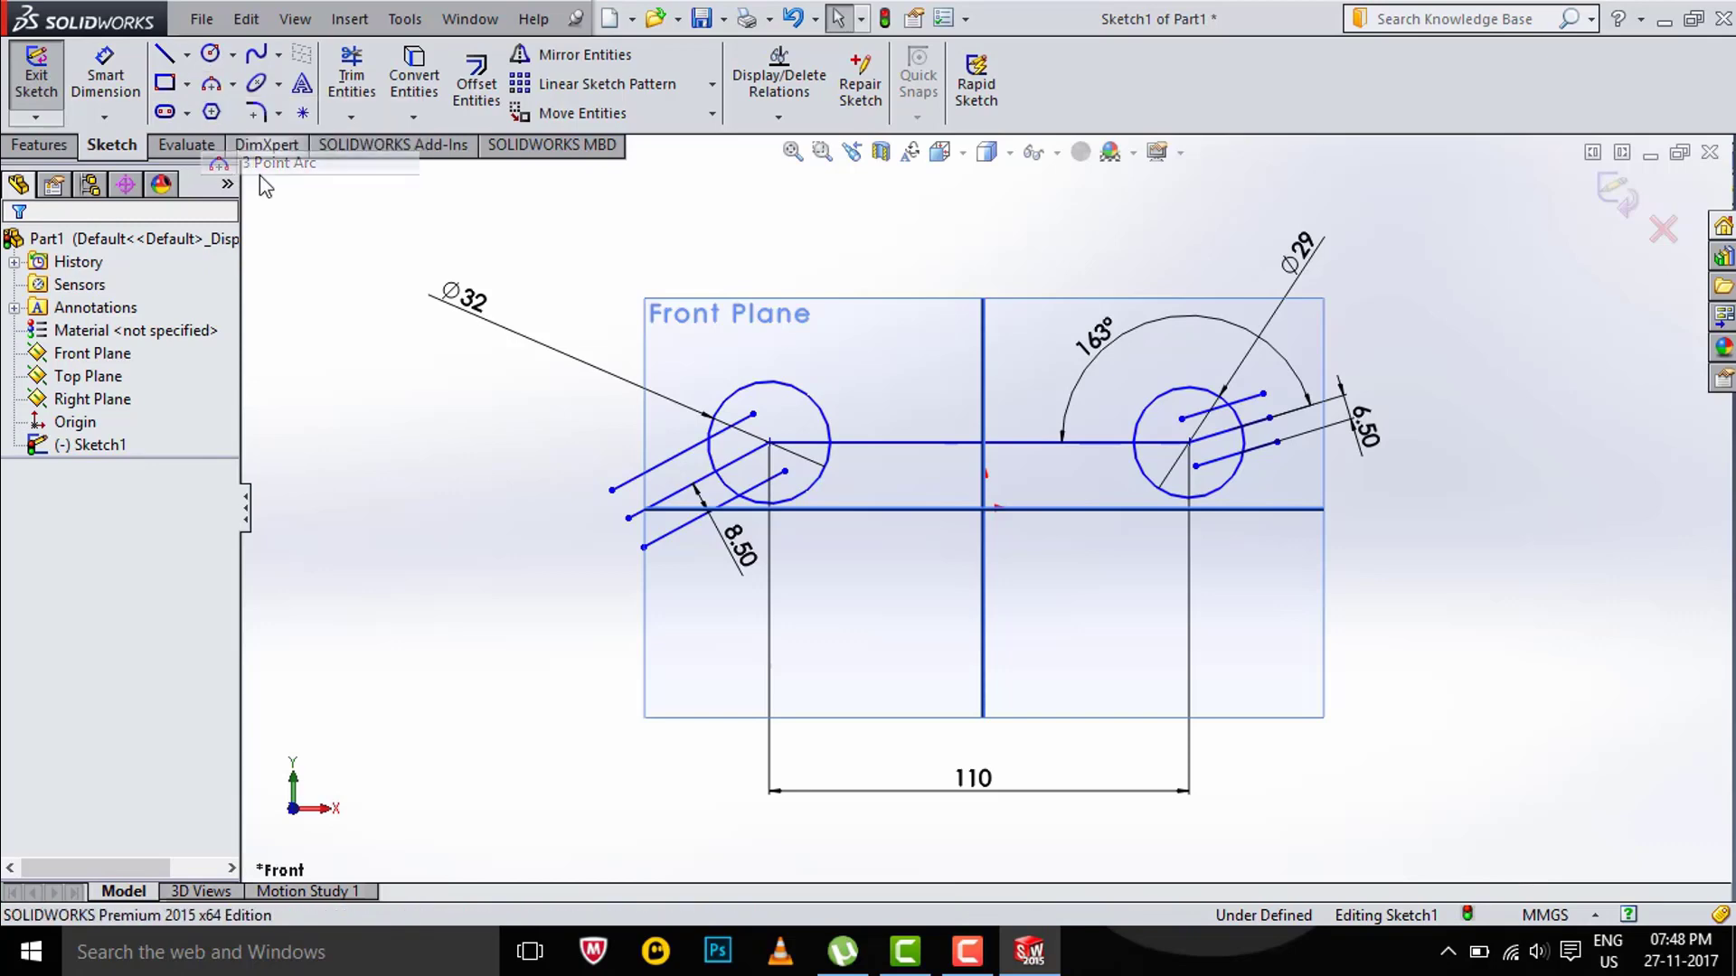
{"action": "left_click", "coordinate": [753, 414]}
{"action": "left_click", "coordinate": [785, 471]}
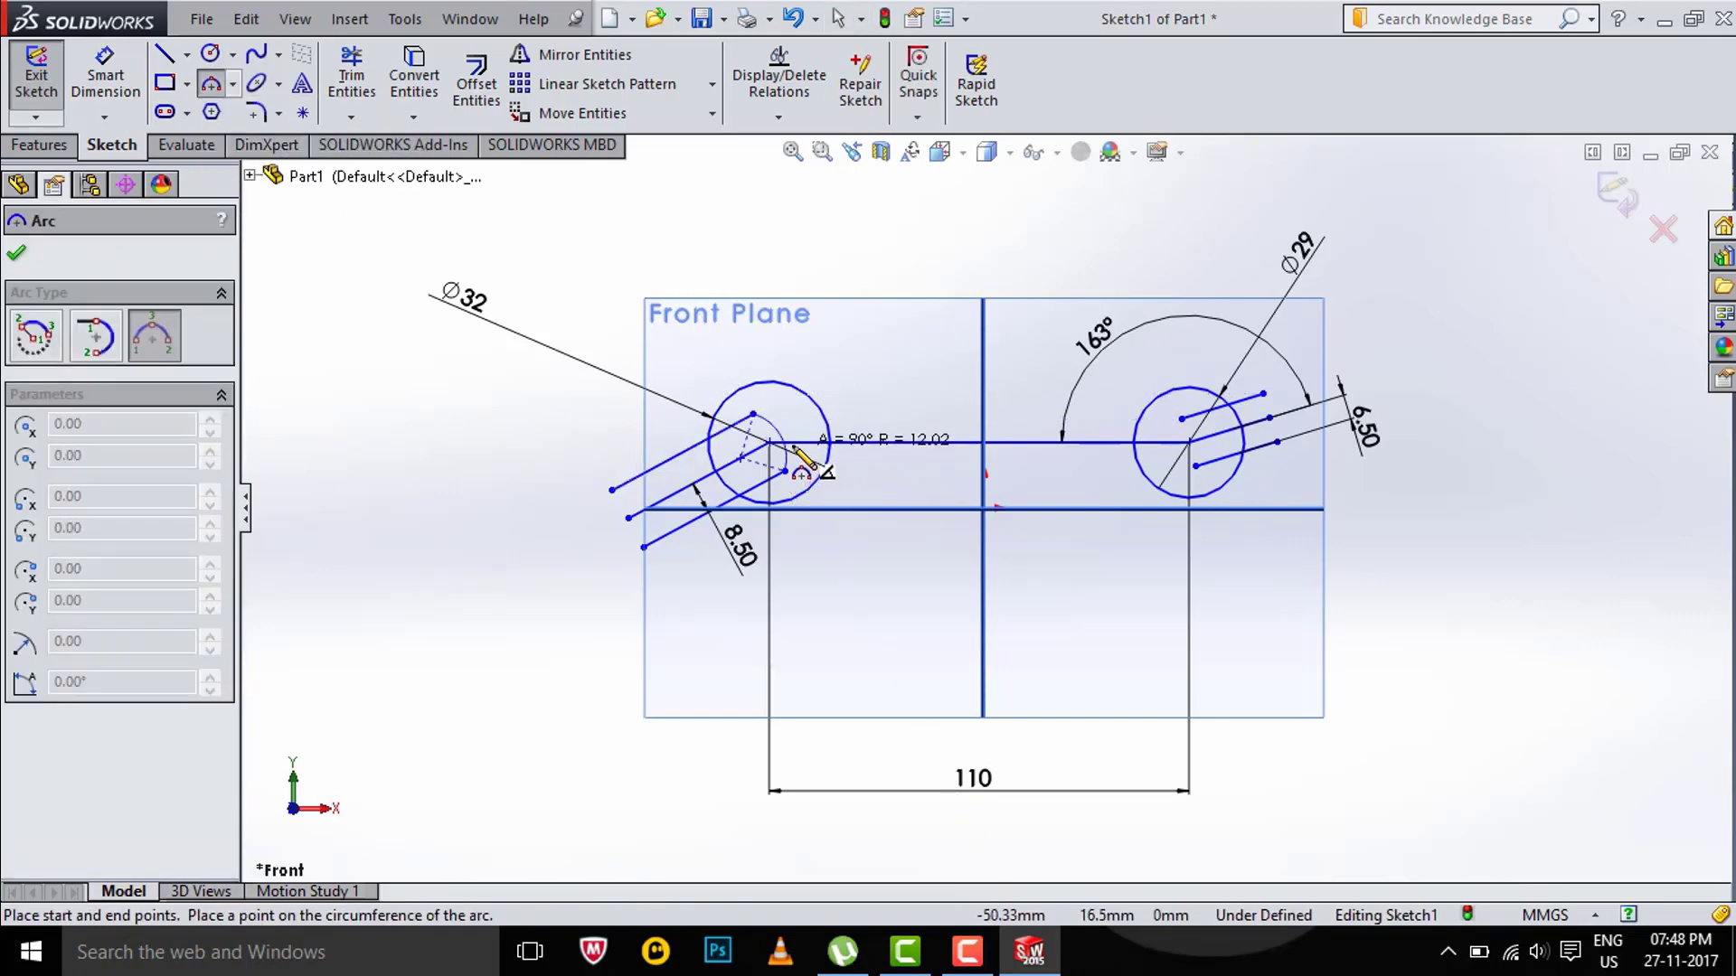
{"action": "left_click", "coordinate": [794, 447]}
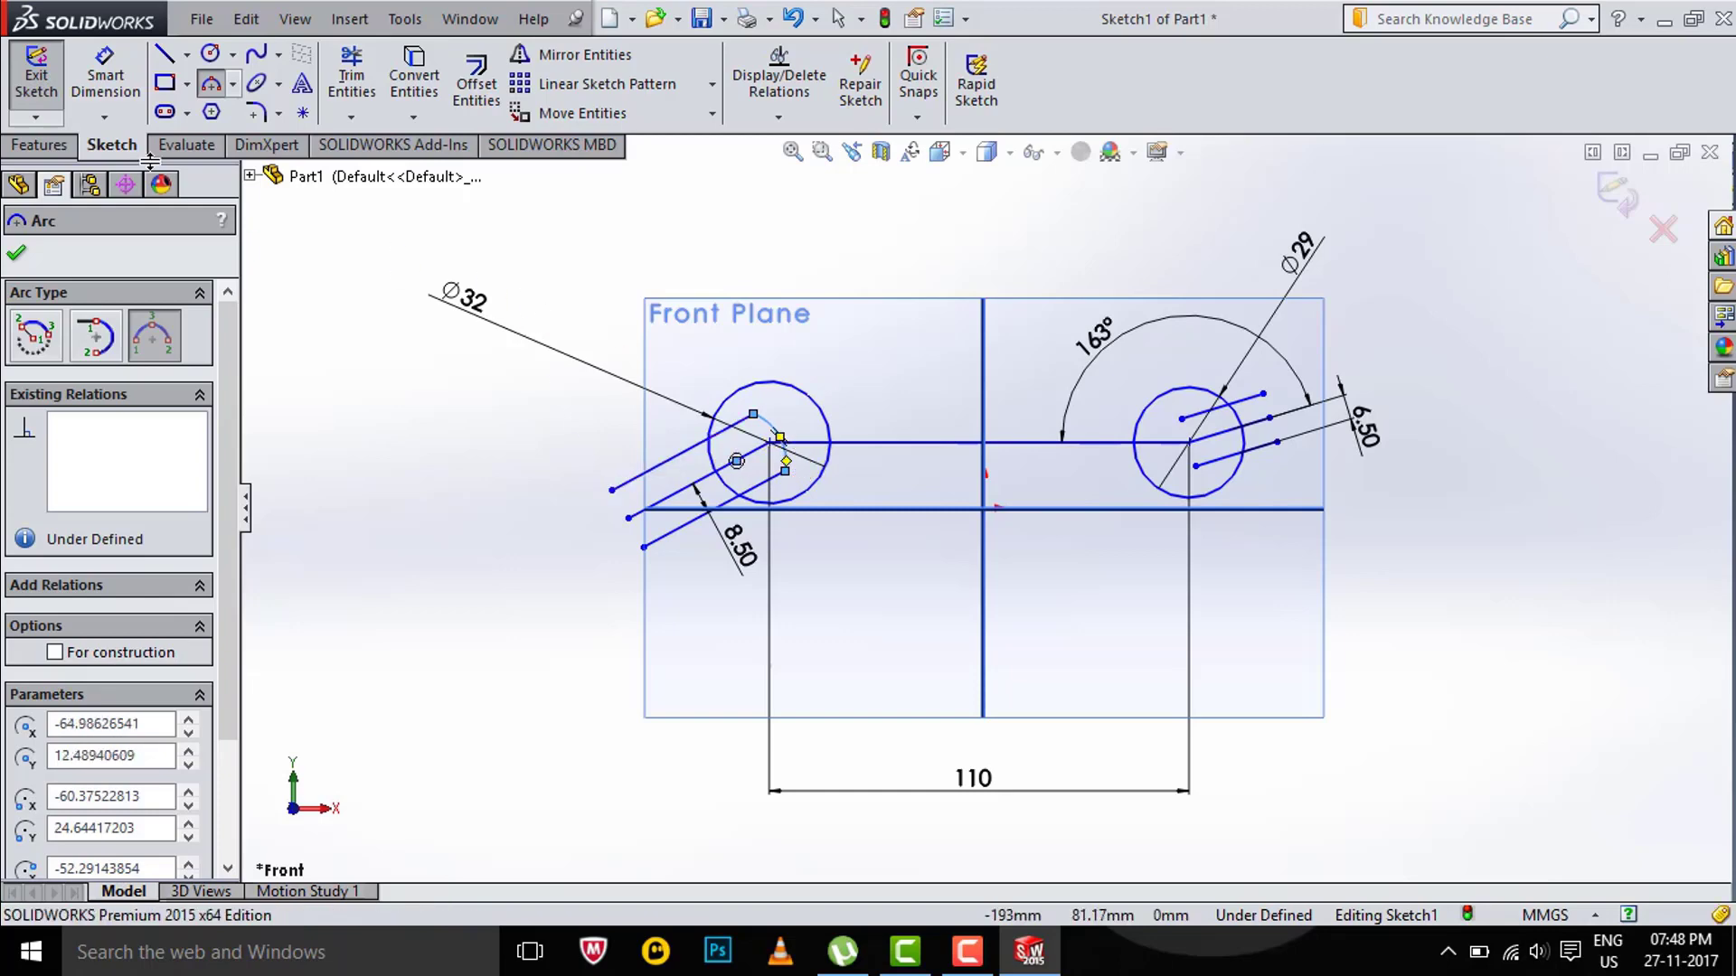
{"action": "left_click", "coordinate": [1195, 466]}
{"action": "left_click", "coordinate": [1182, 418]}
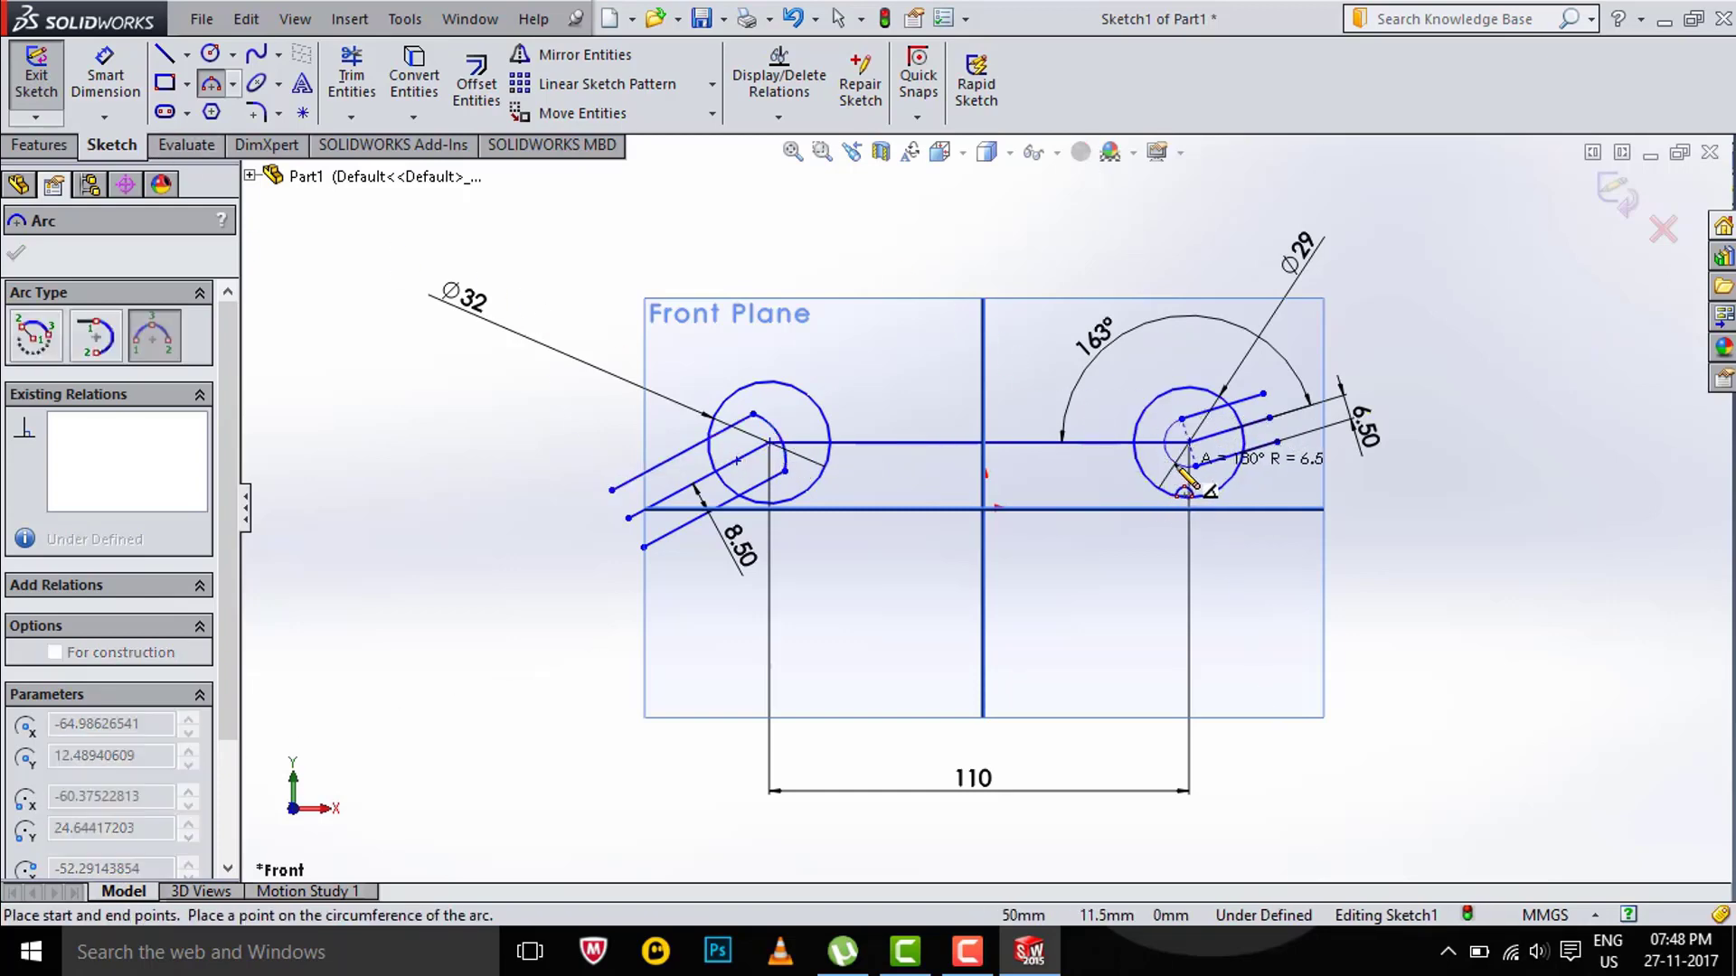
{"action": "left_click", "coordinate": [1191, 465]}
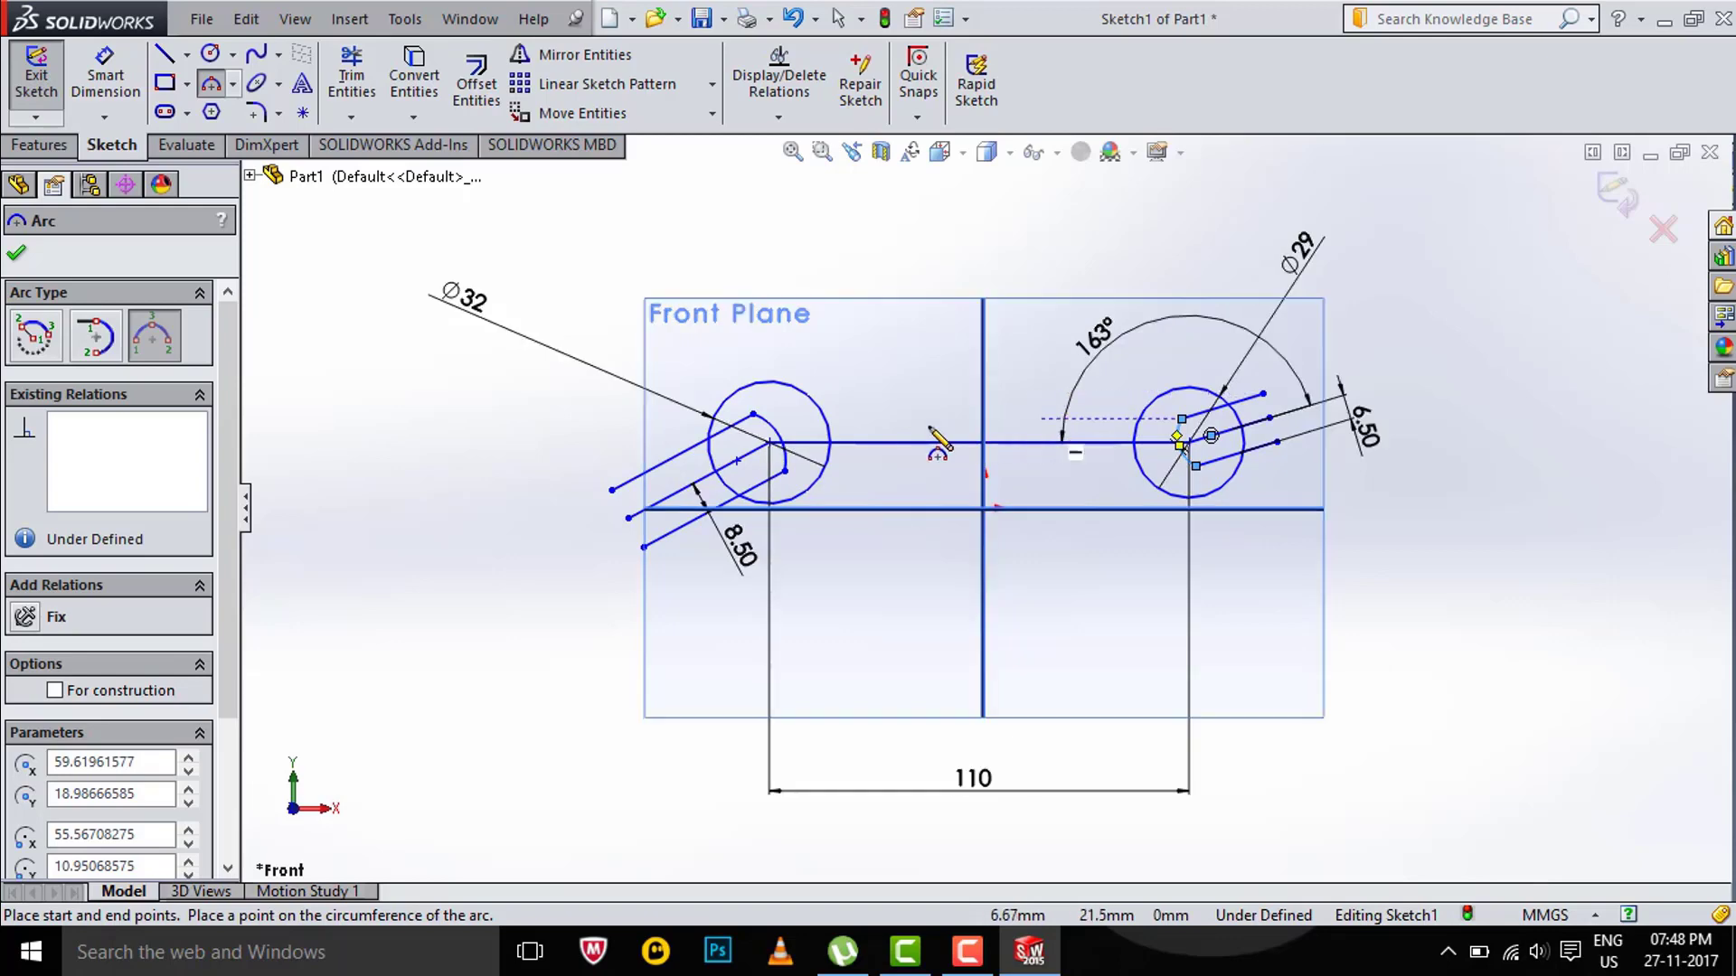
{"action": "left_click_drag", "start_coordinate": [232, 694], "coordinate": [221, 851]}
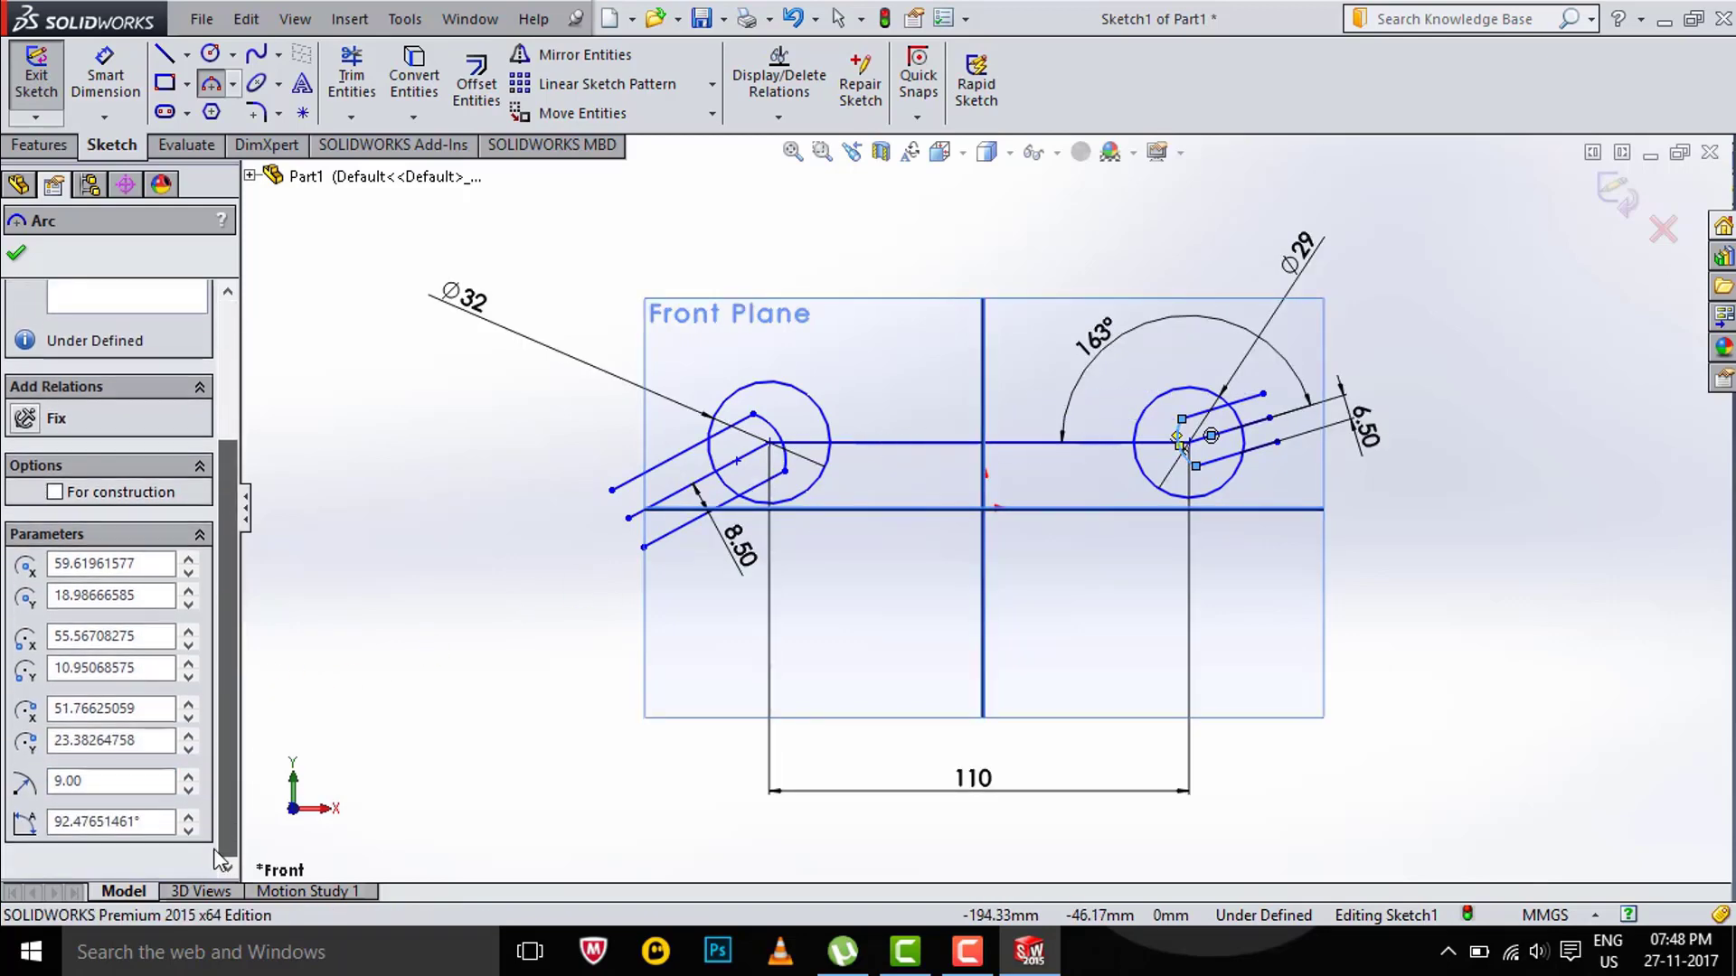
{"action": "key", "text": "Escape"}
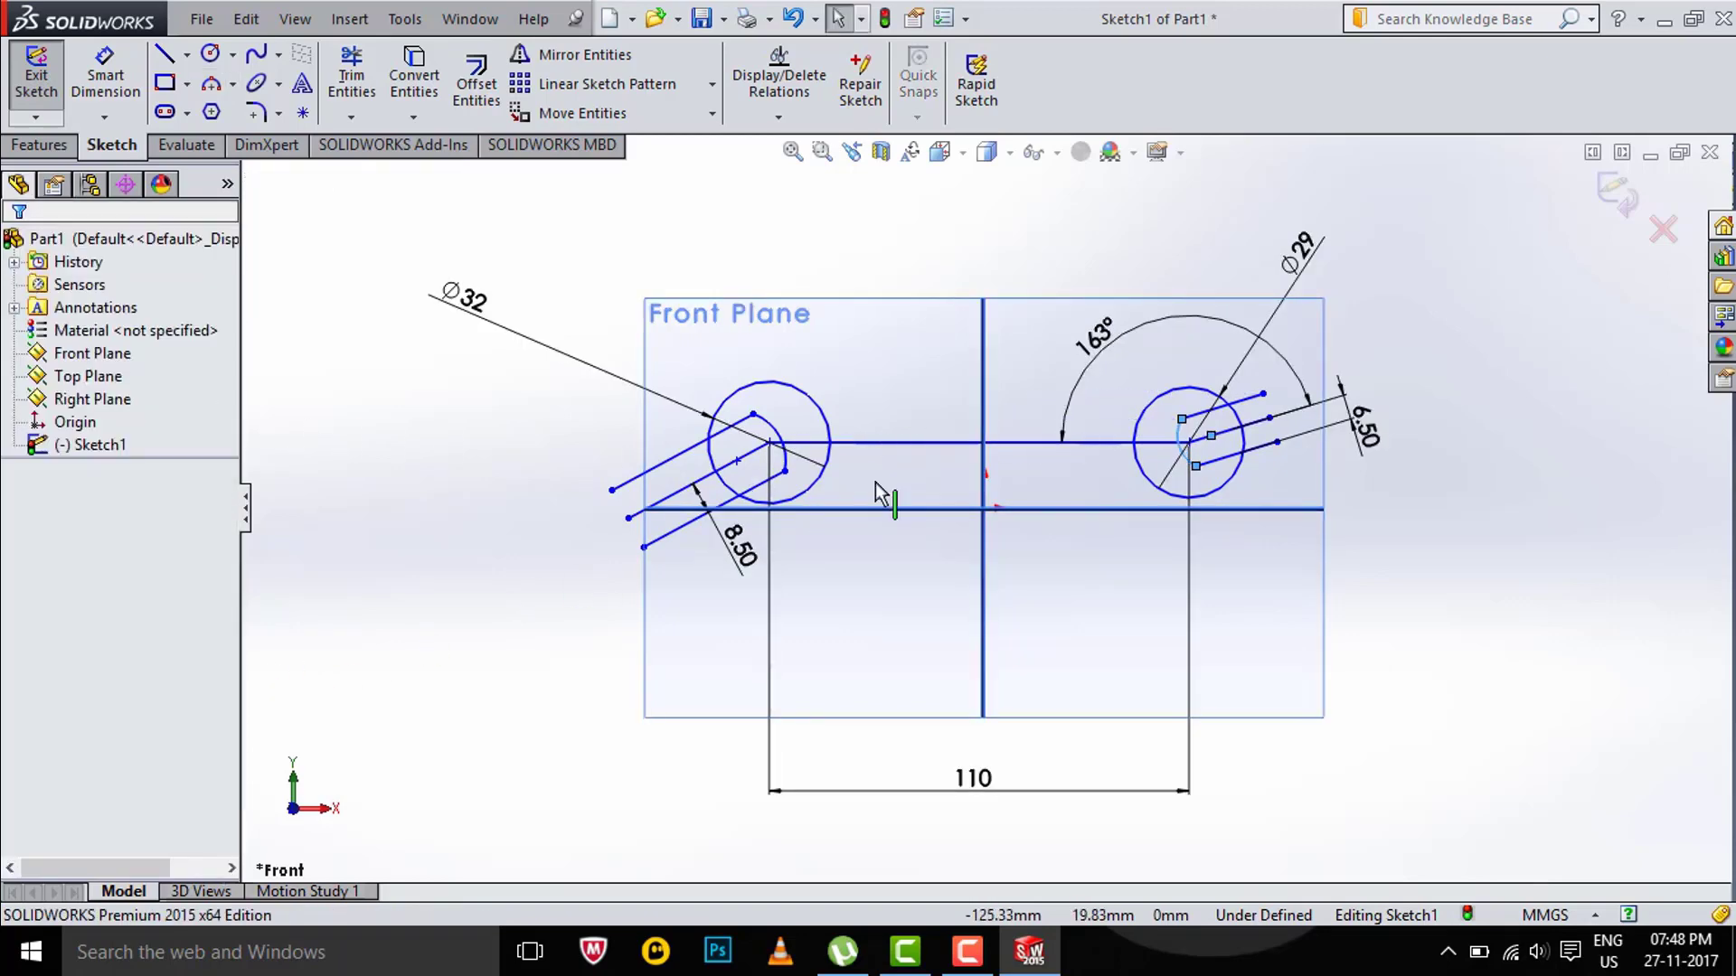
Delete the 6.50 dimension and power-trim both heads' circles and slot lines into open jaws
{"action": "left_click", "coordinate": [1361, 435]}
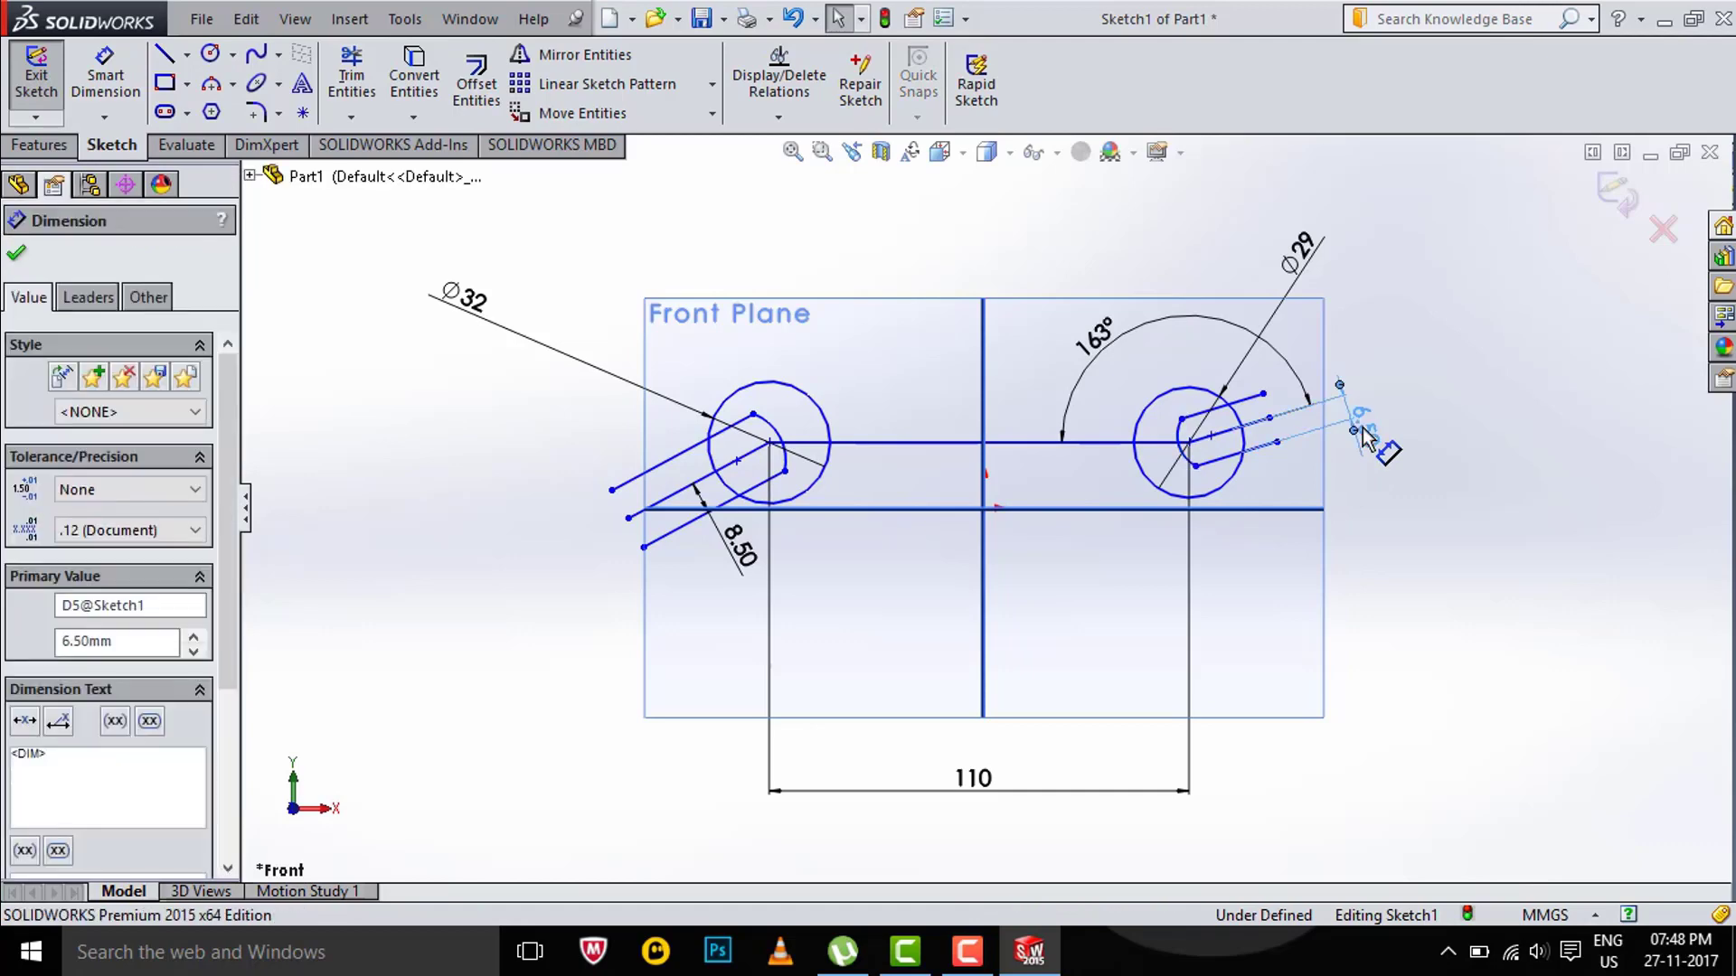
{"action": "key", "text": "Delete"}
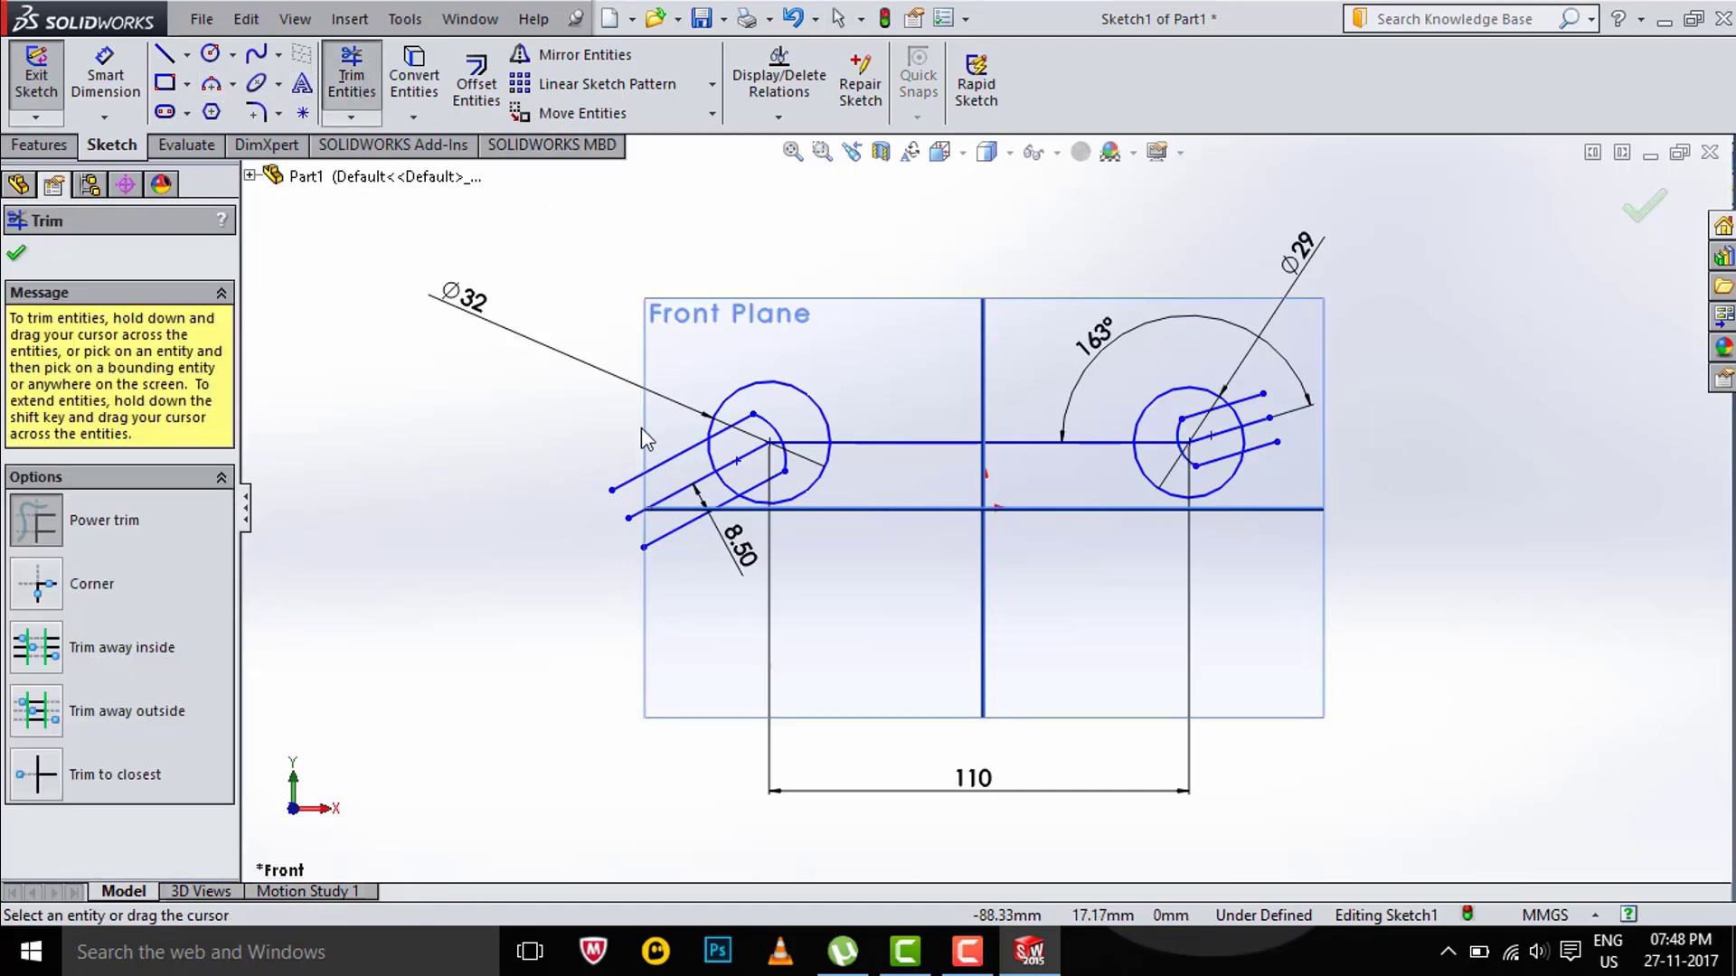
{"action": "left_click_drag", "start_coordinate": [684, 565], "coordinate": [751, 468]}
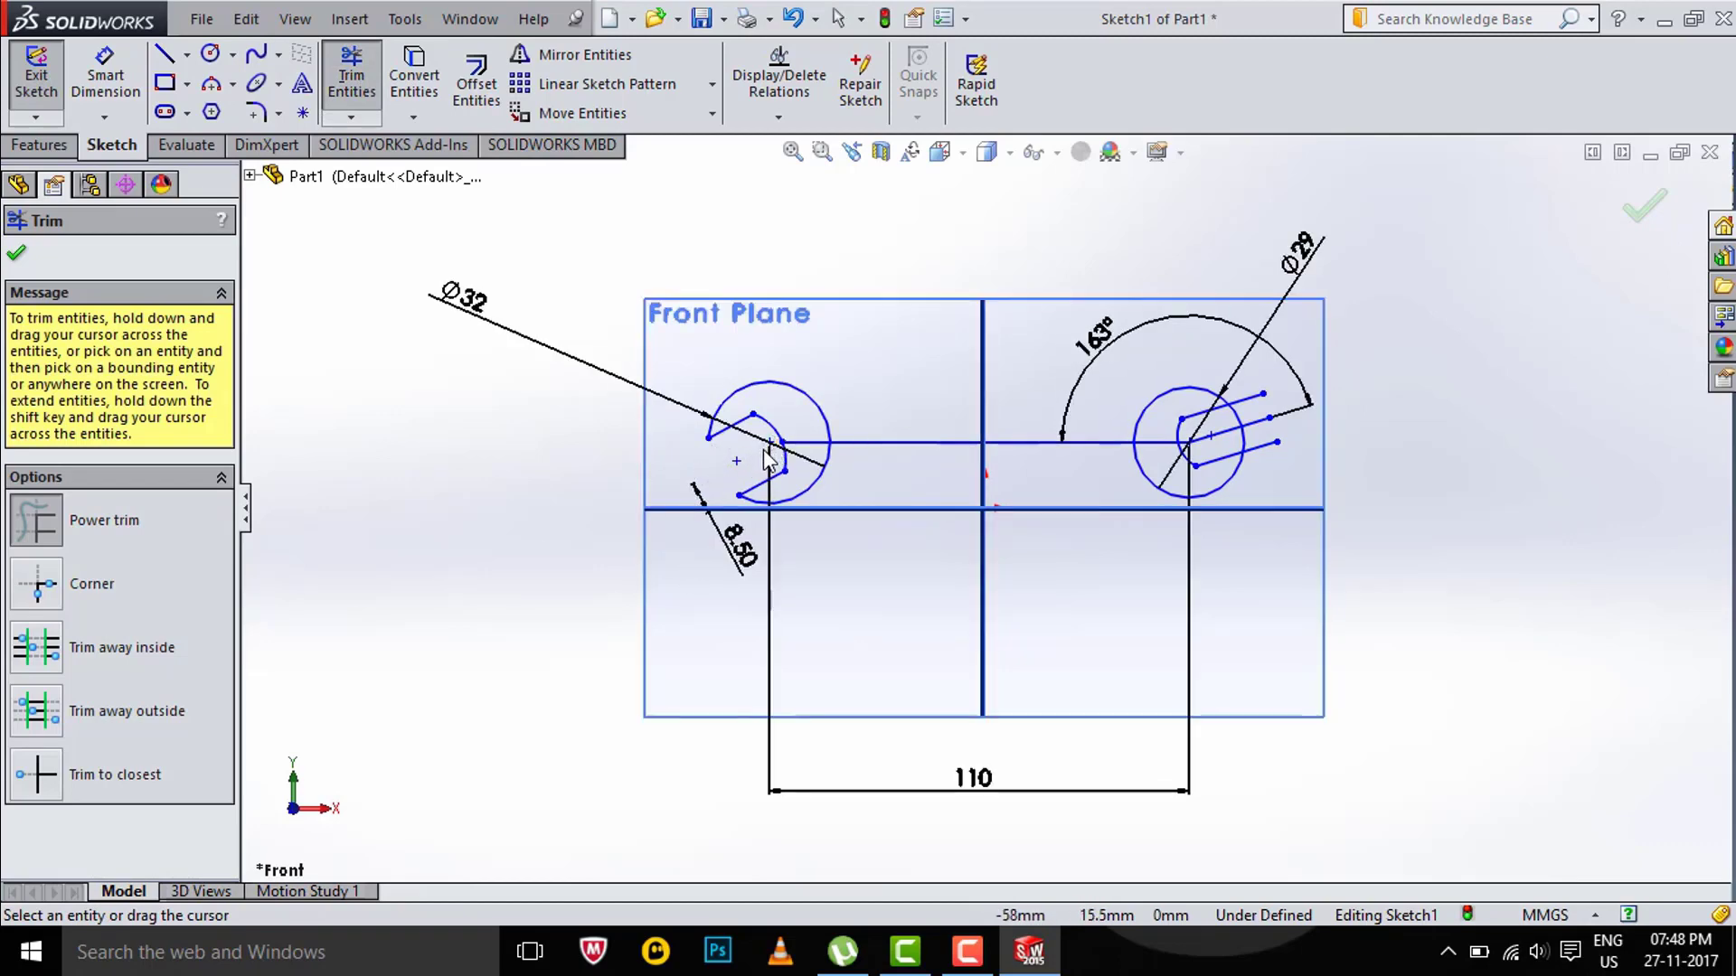
{"action": "left_click_drag", "start_coordinate": [799, 427], "coordinate": [810, 461]}
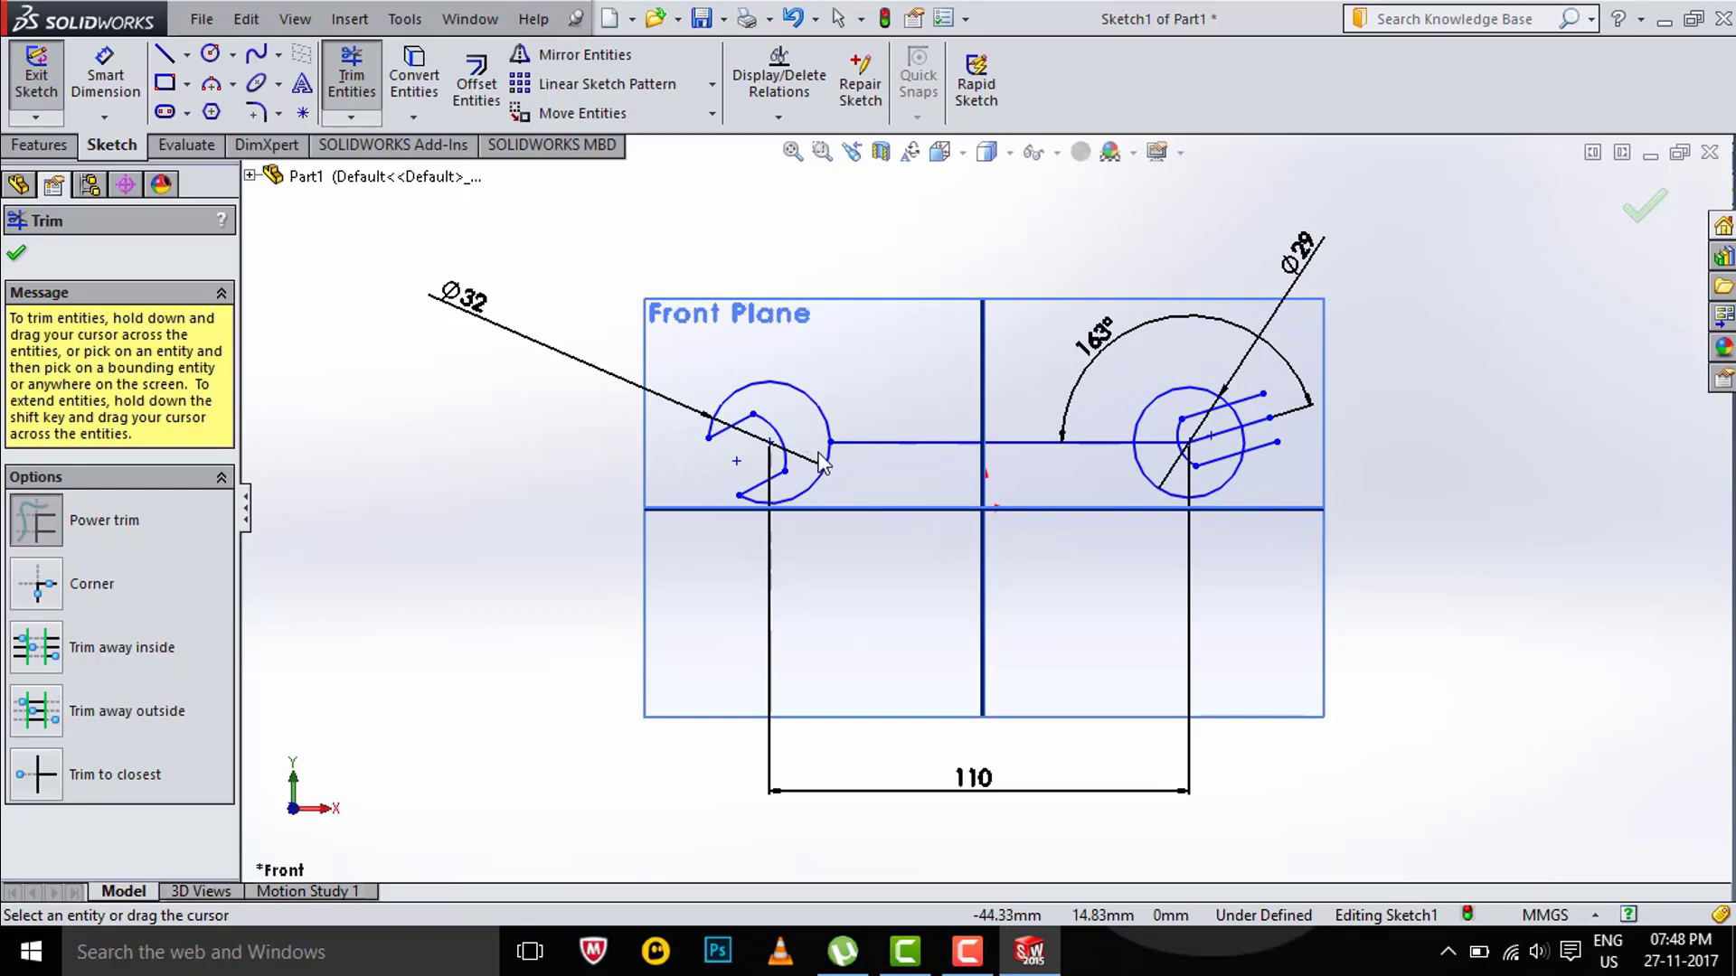
{"action": "mouse_move", "coordinate": [1202, 438]}
{"action": "left_mouse_down"}
{"action": "mouse_move", "coordinate": [1246, 457]}
{"action": "mouse_move", "coordinate": [1251, 409]}
{"action": "mouse_move", "coordinate": [1194, 452]}
{"action": "left_mouse_up"}
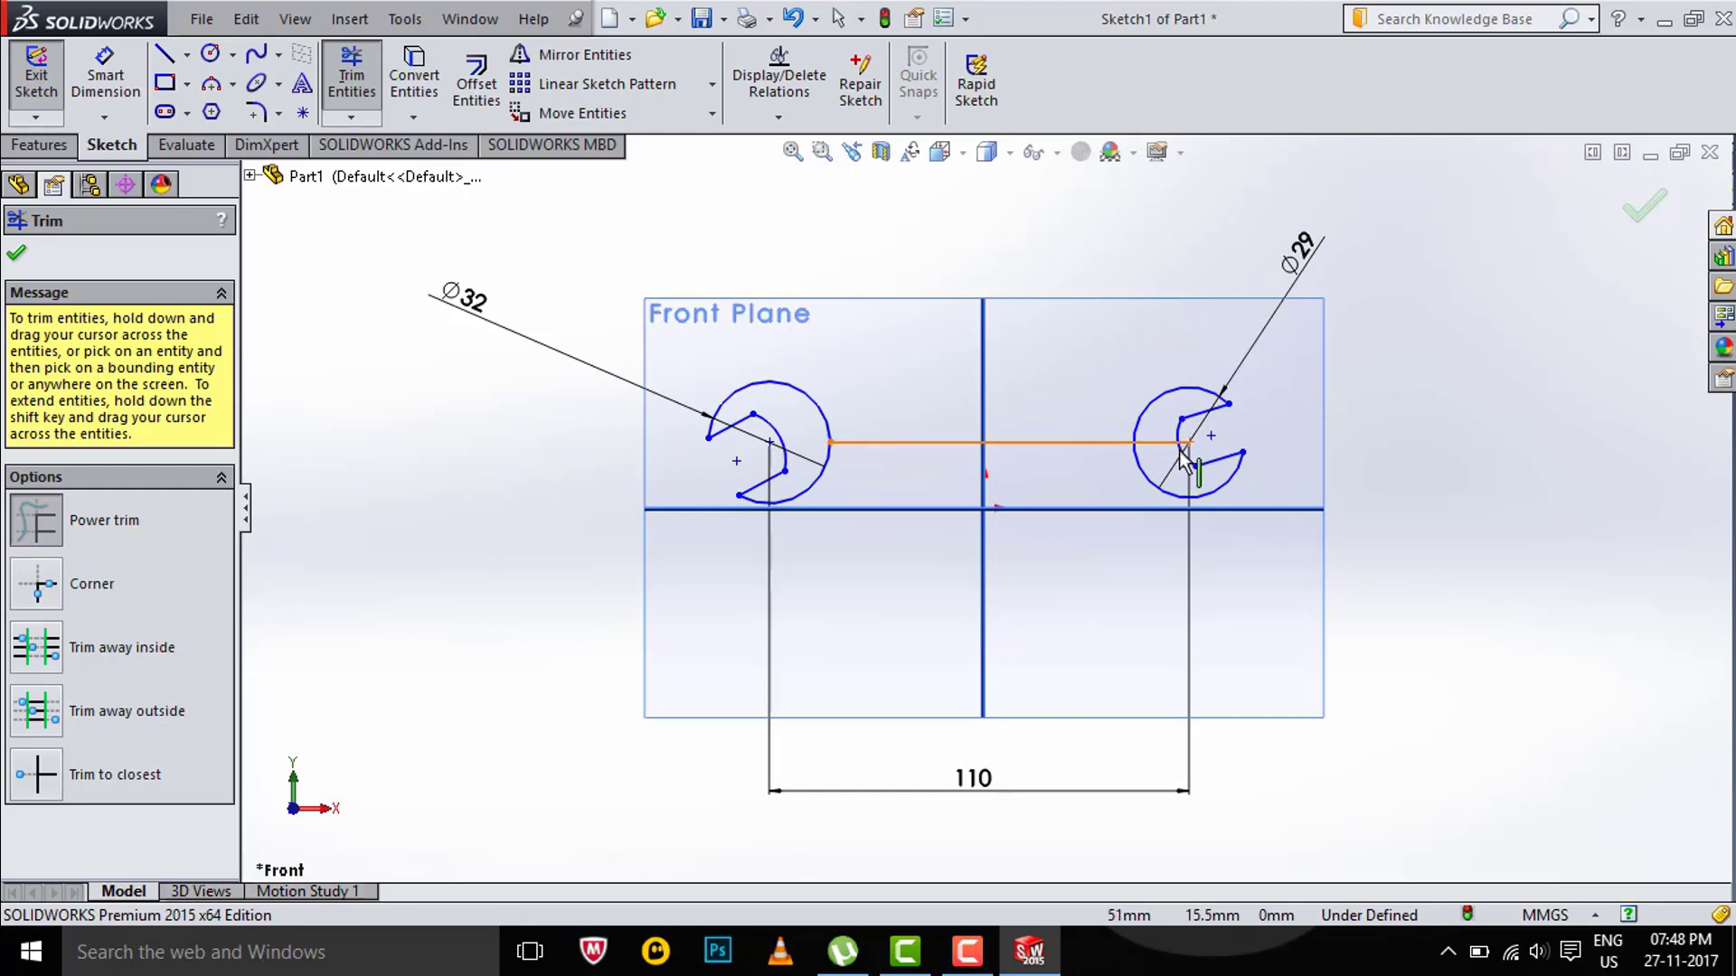
{"action": "scroll", "coordinate": [1089, 495], "scroll_direction": "down", "scroll_amount": 5}
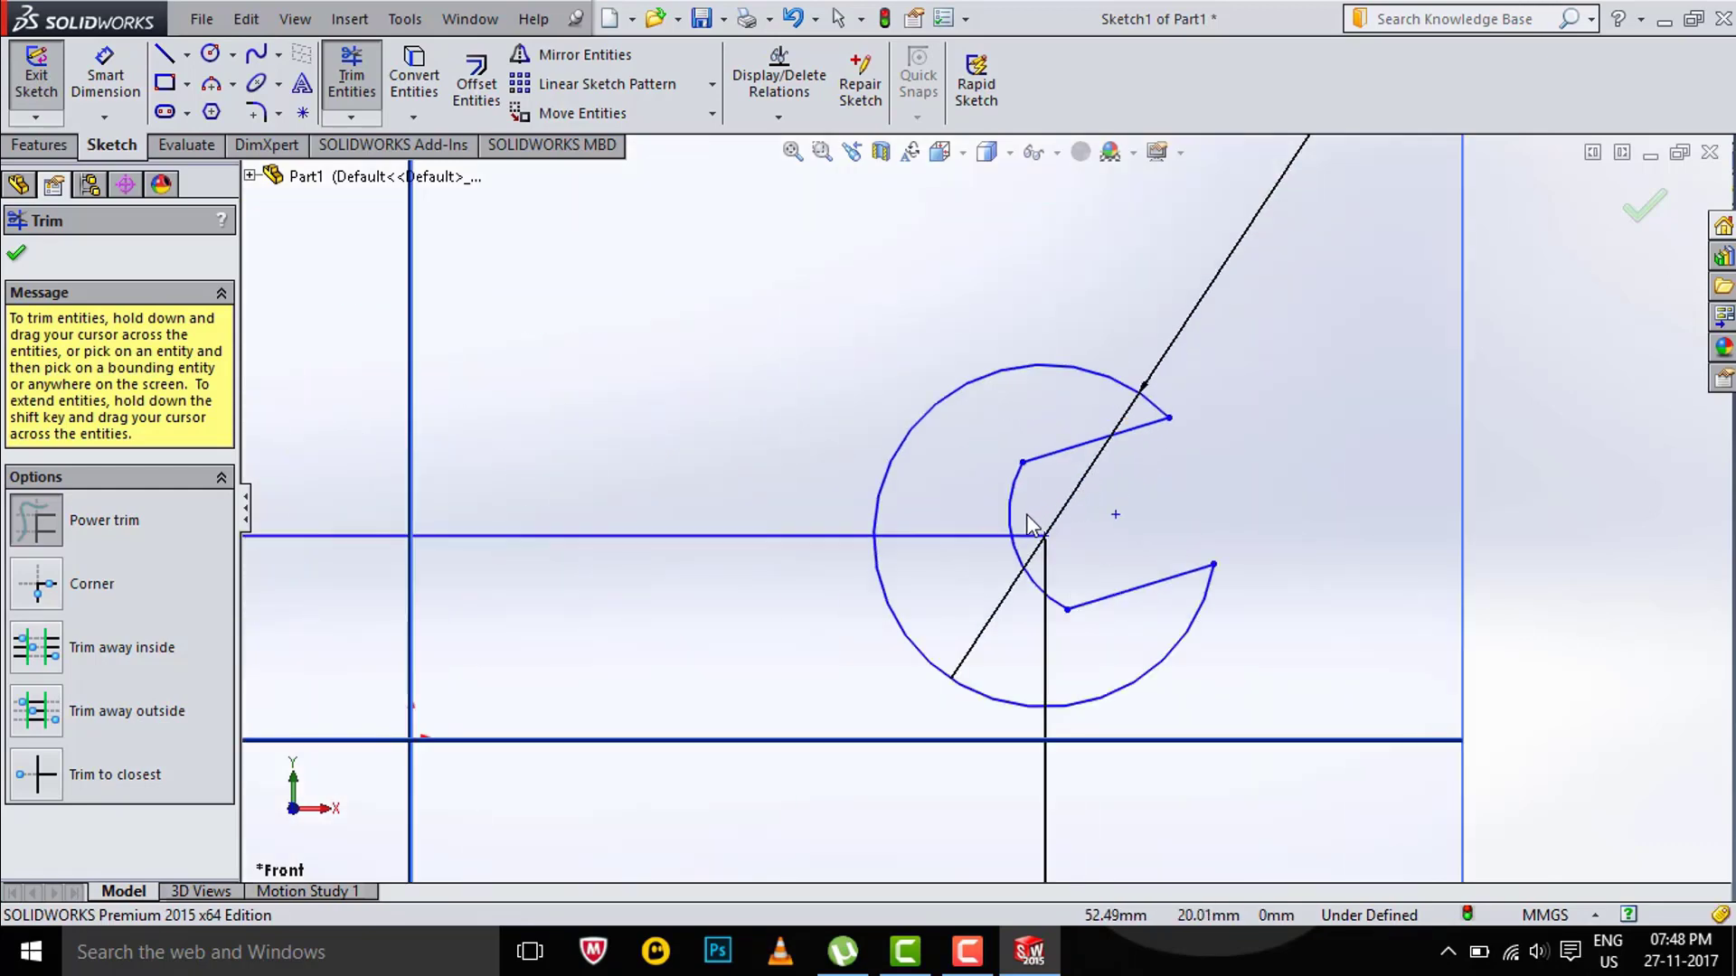
{"action": "scroll", "coordinate": [1040, 529], "scroll_direction": "up", "scroll_amount": 4}
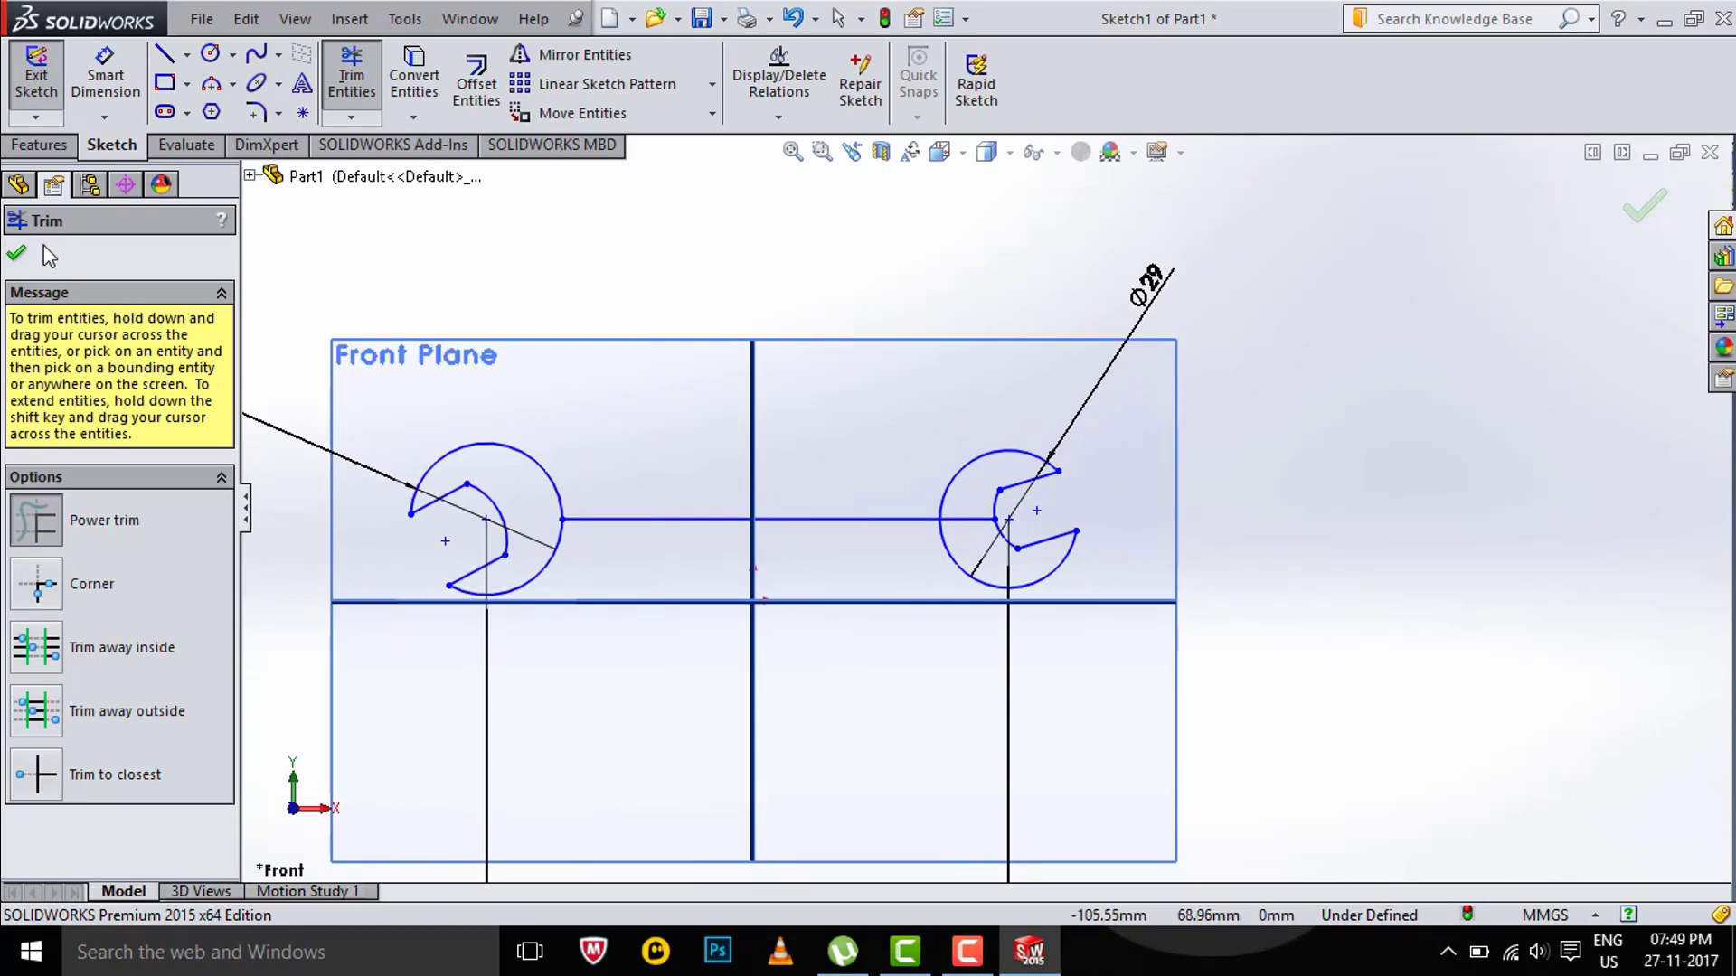
{"action": "left_click", "coordinate": [17, 257]}
Offset the horizontal handle centre line 5.5 mm in both directions to form the handle edges
{"action": "left_click", "coordinate": [351, 117]}
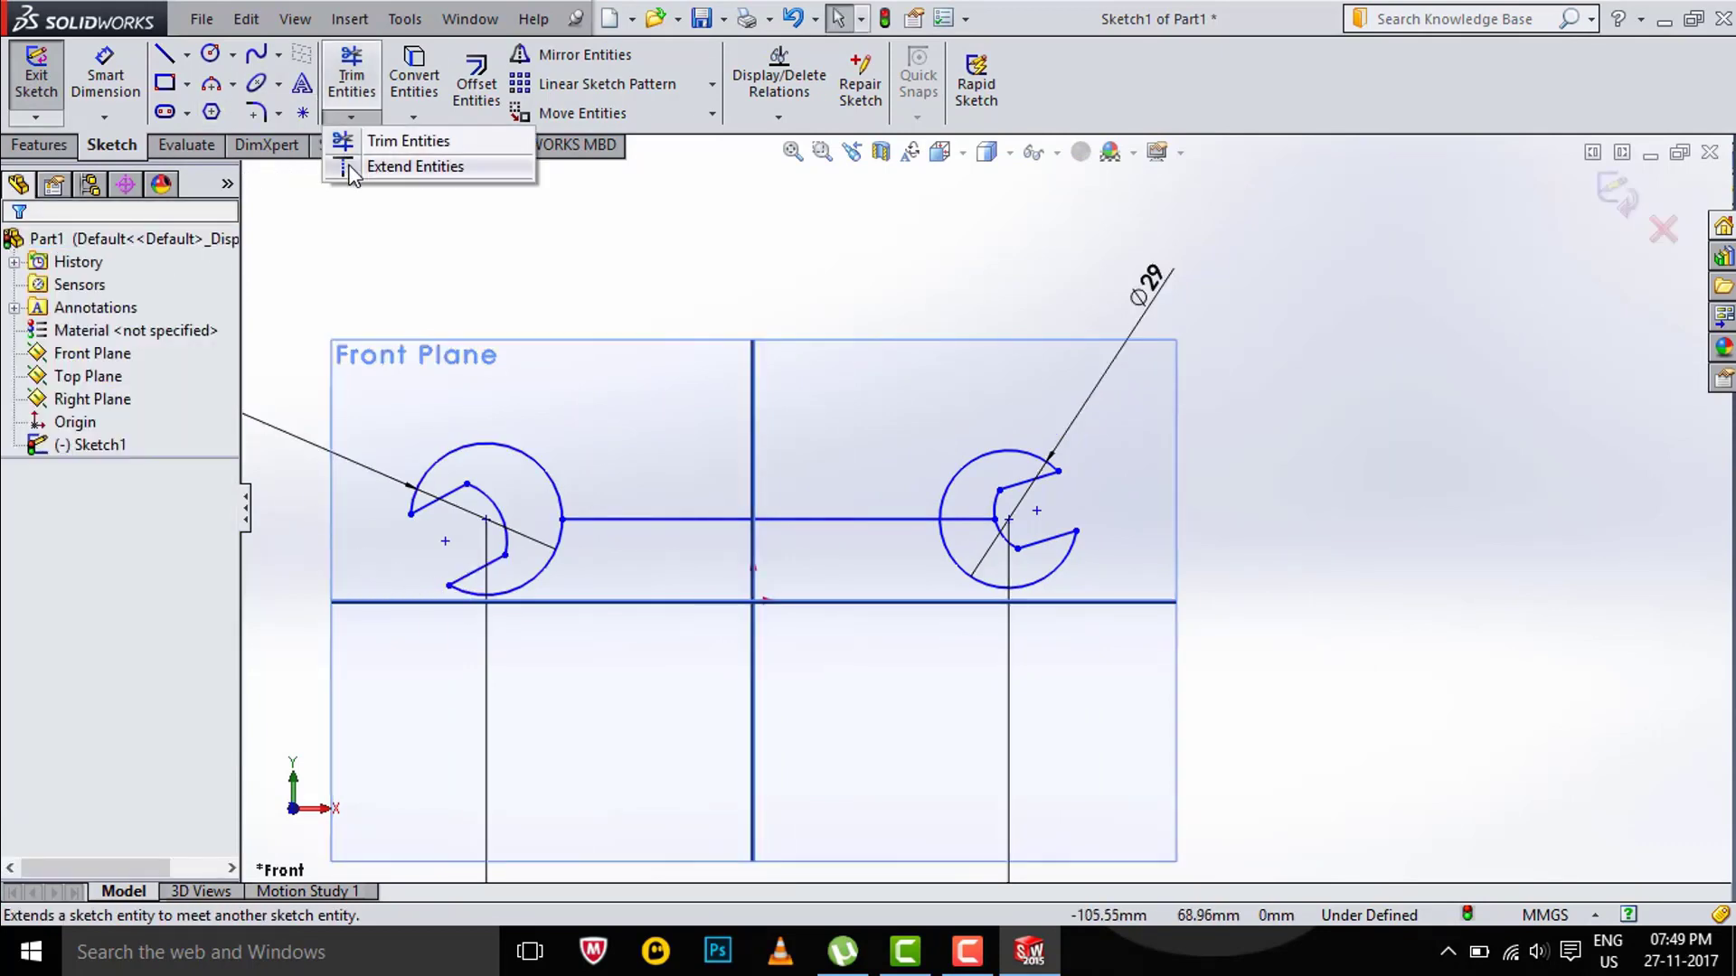
{"action": "left_click", "coordinate": [467, 74]}
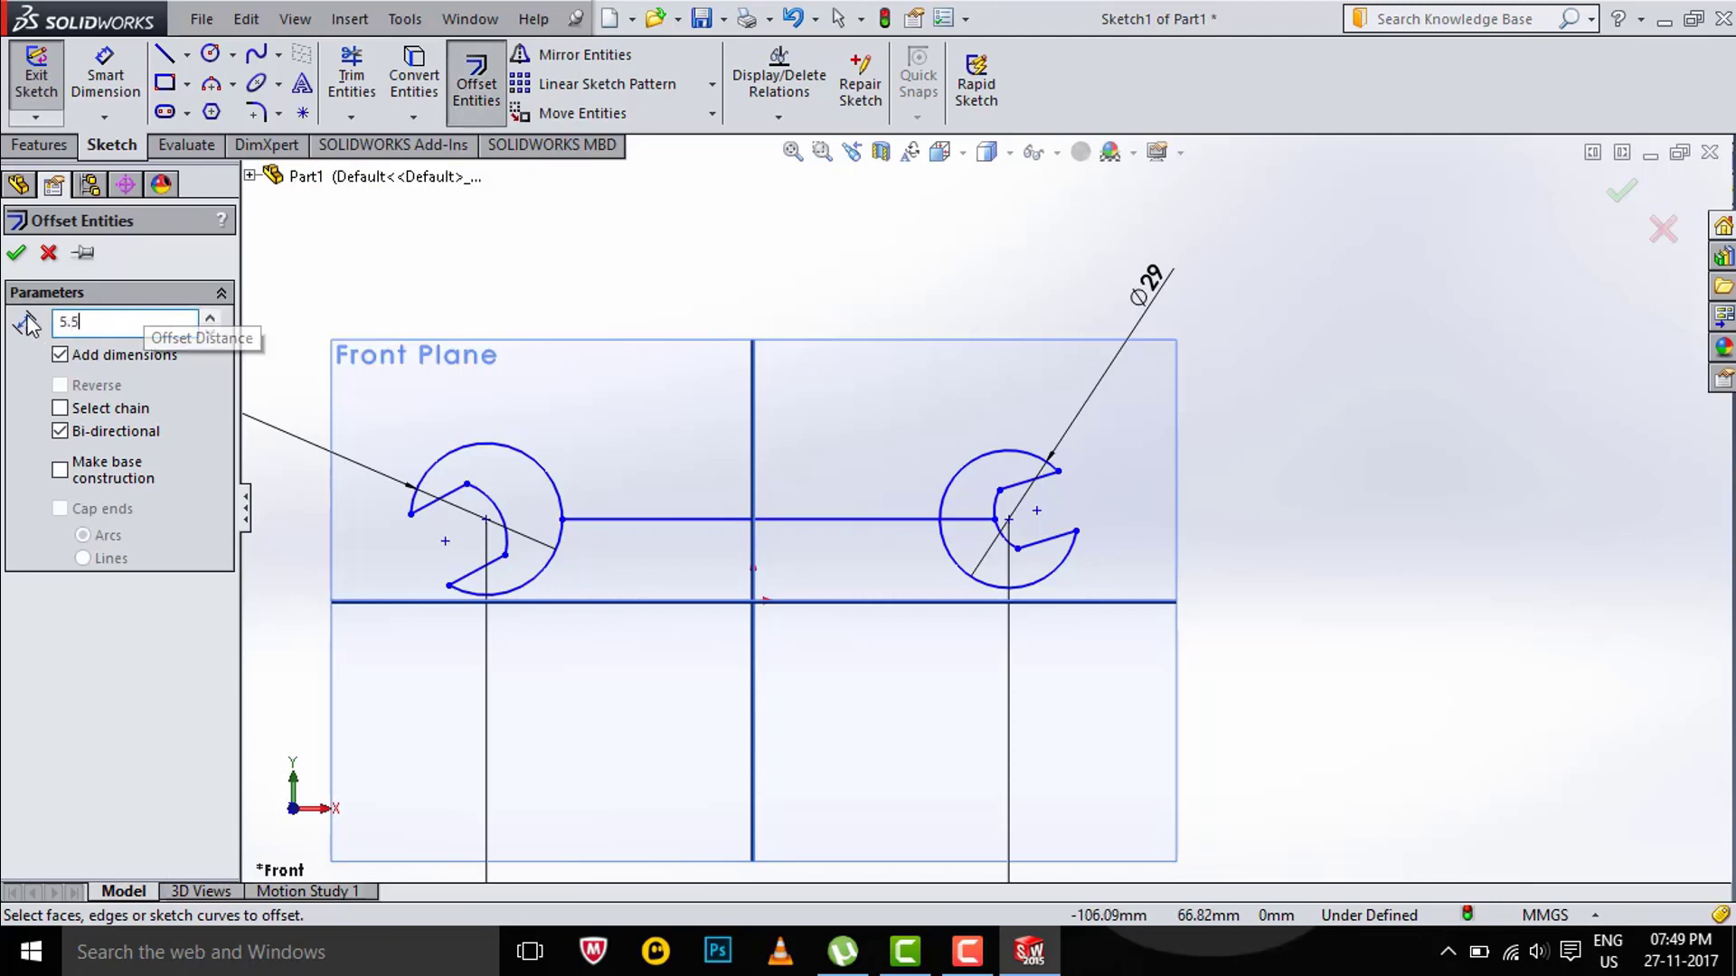
{"action": "left_click", "coordinate": [647, 520]}
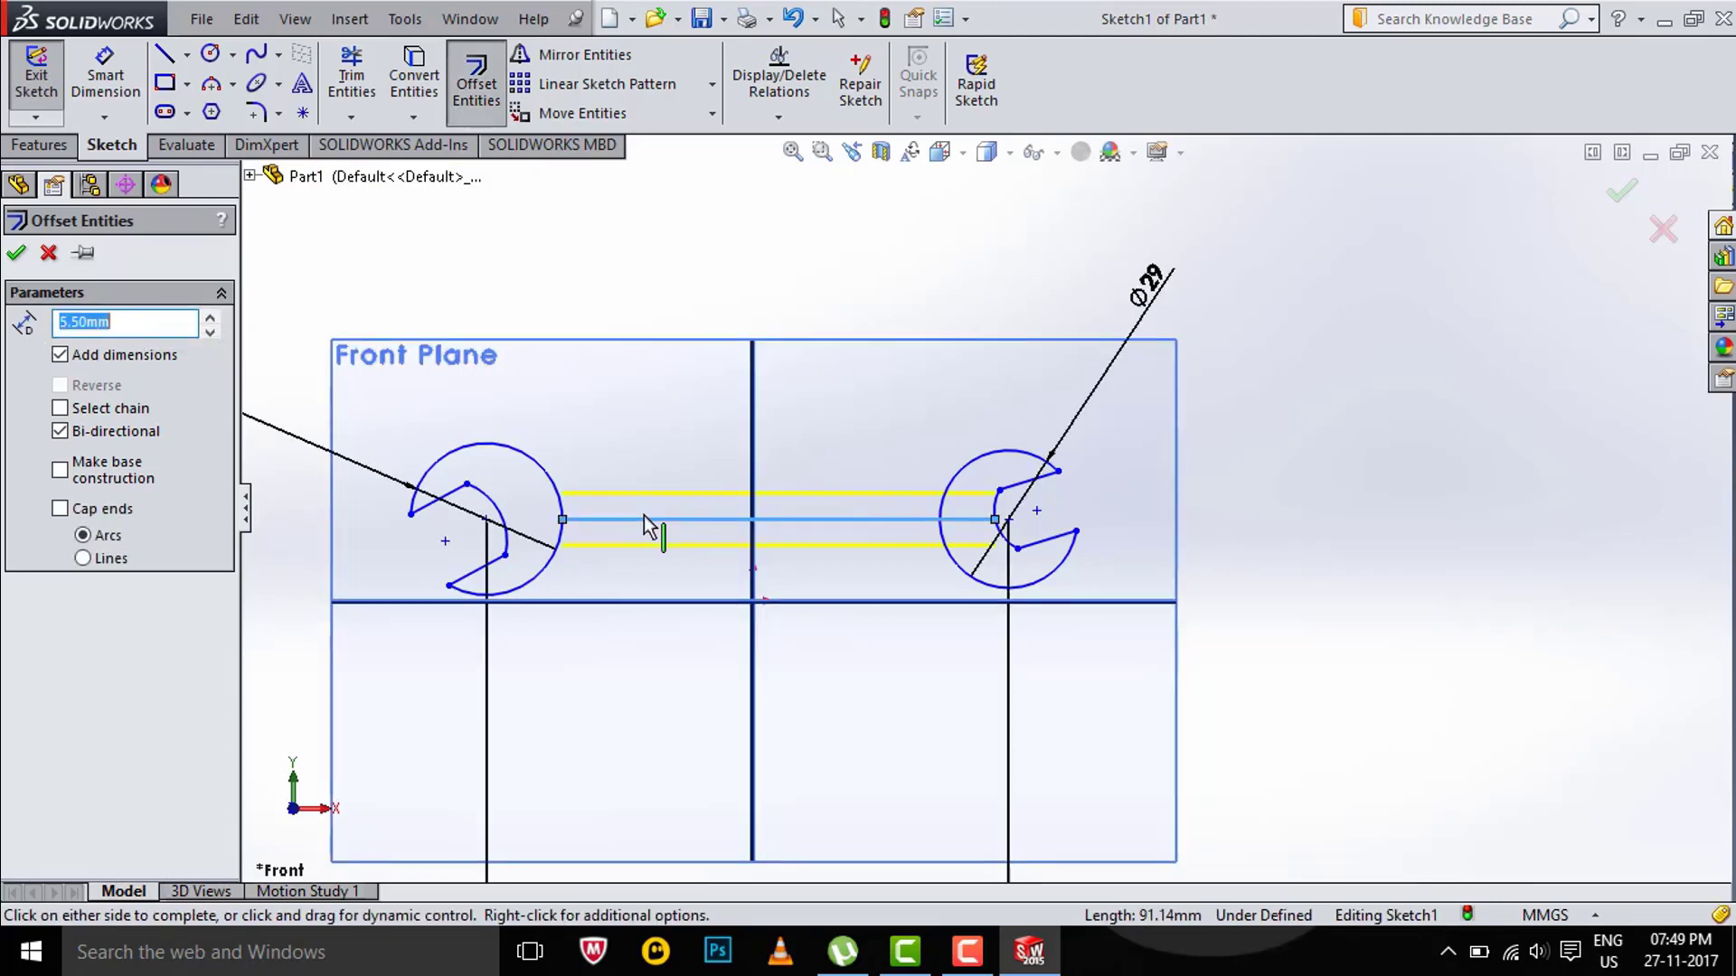
{"action": "left_click", "coordinate": [18, 254]}
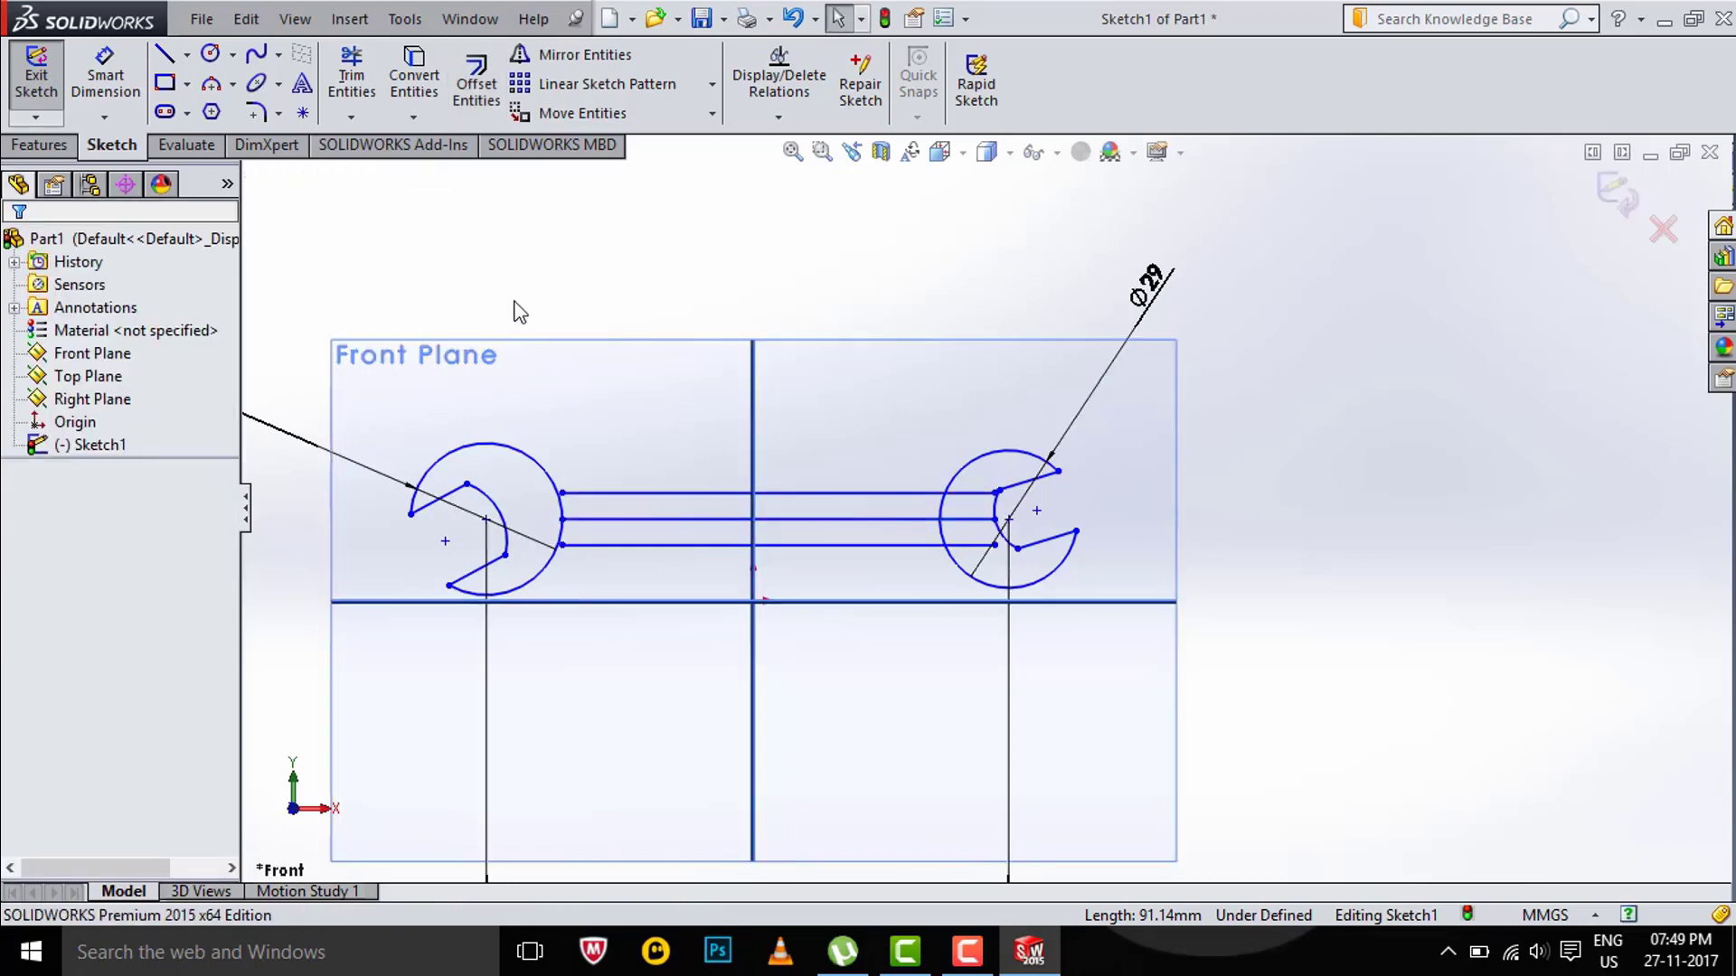
Extend the top and bottom handle lines to meet the left head
{"action": "left_click", "coordinate": [370, 118]}
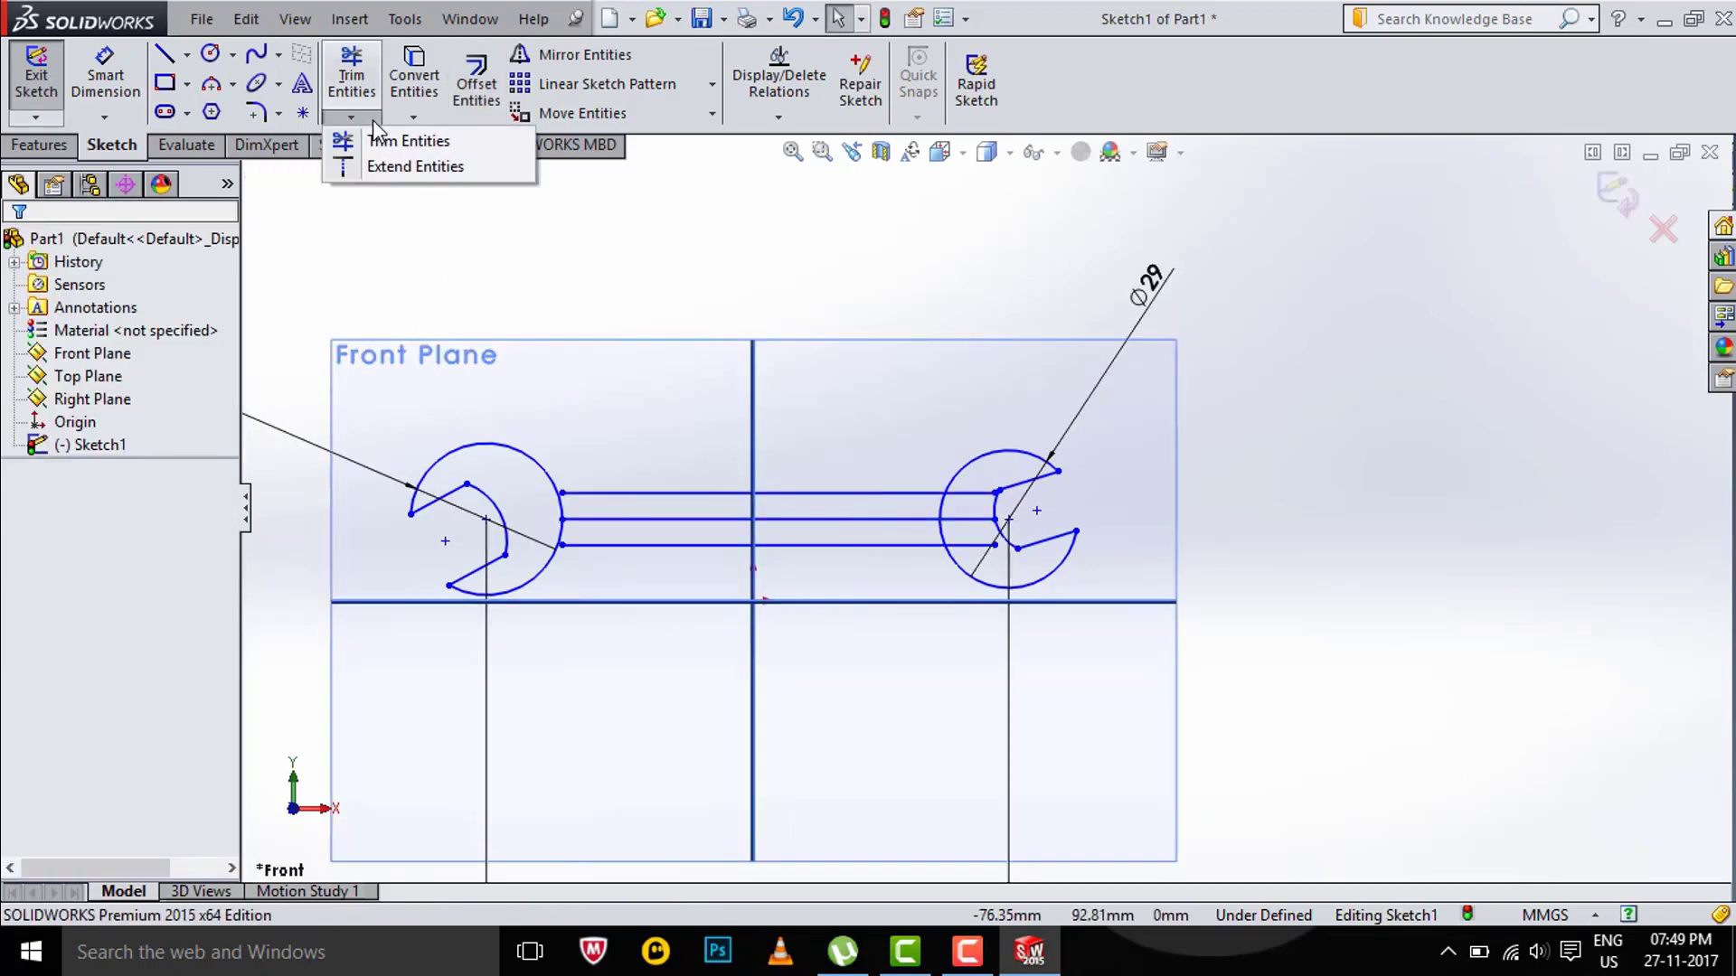
{"action": "left_click", "coordinate": [411, 166]}
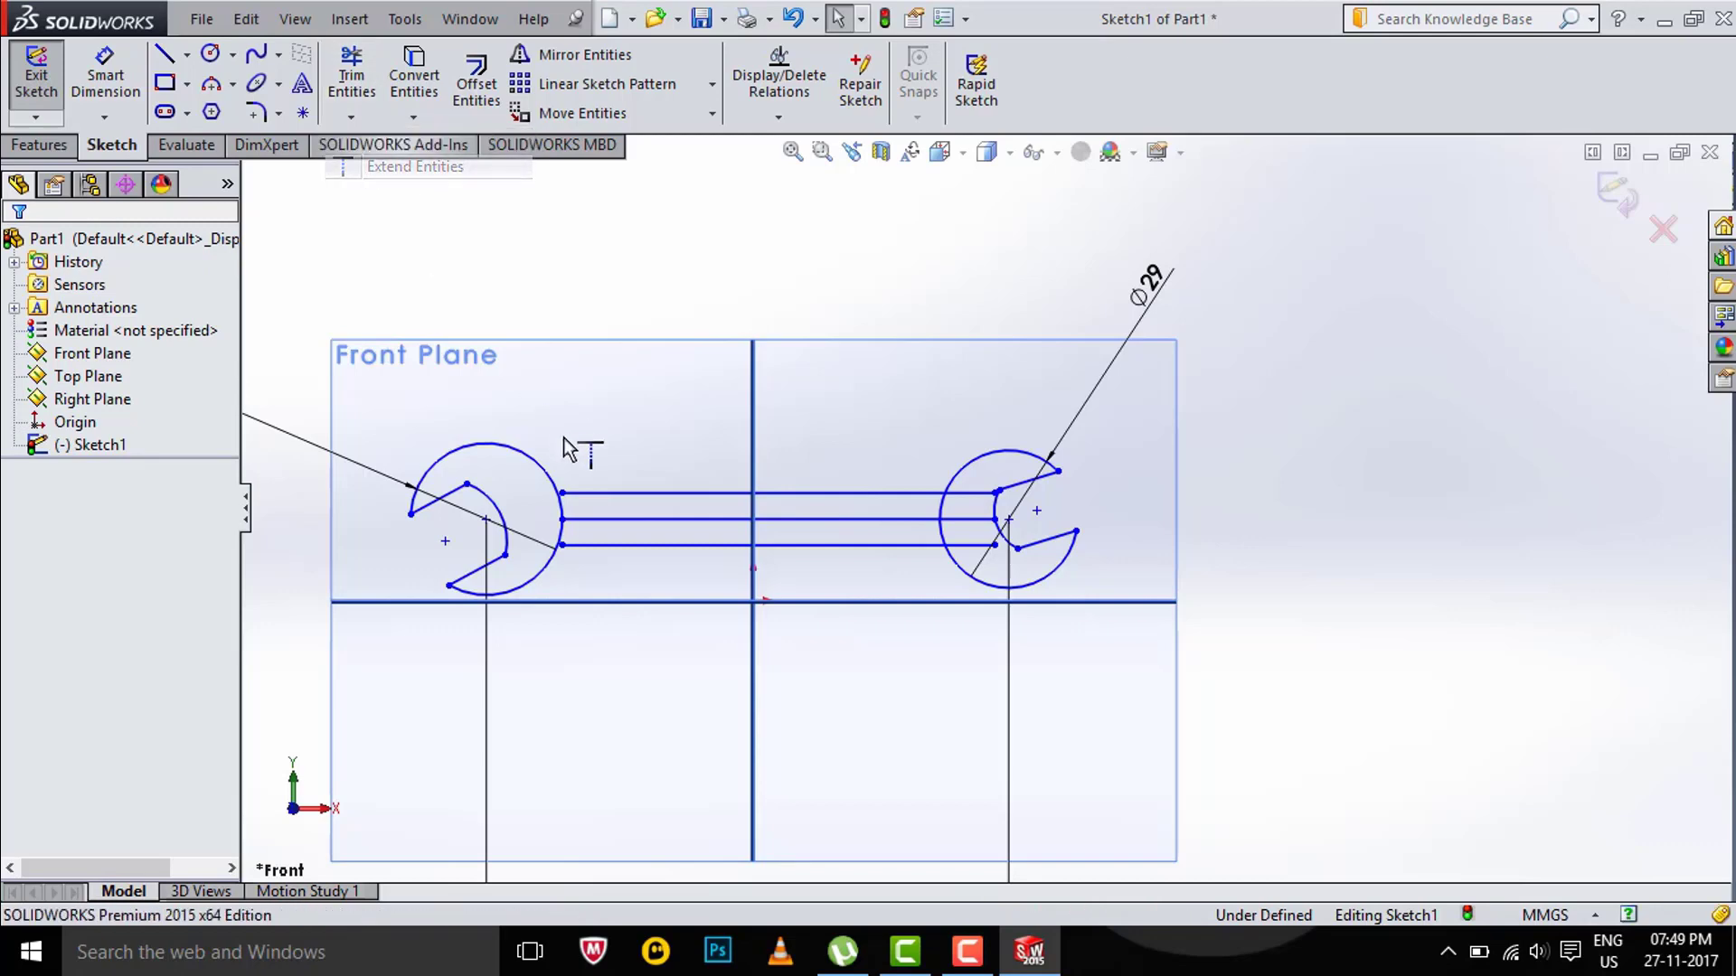
{"action": "left_click", "coordinate": [586, 497]}
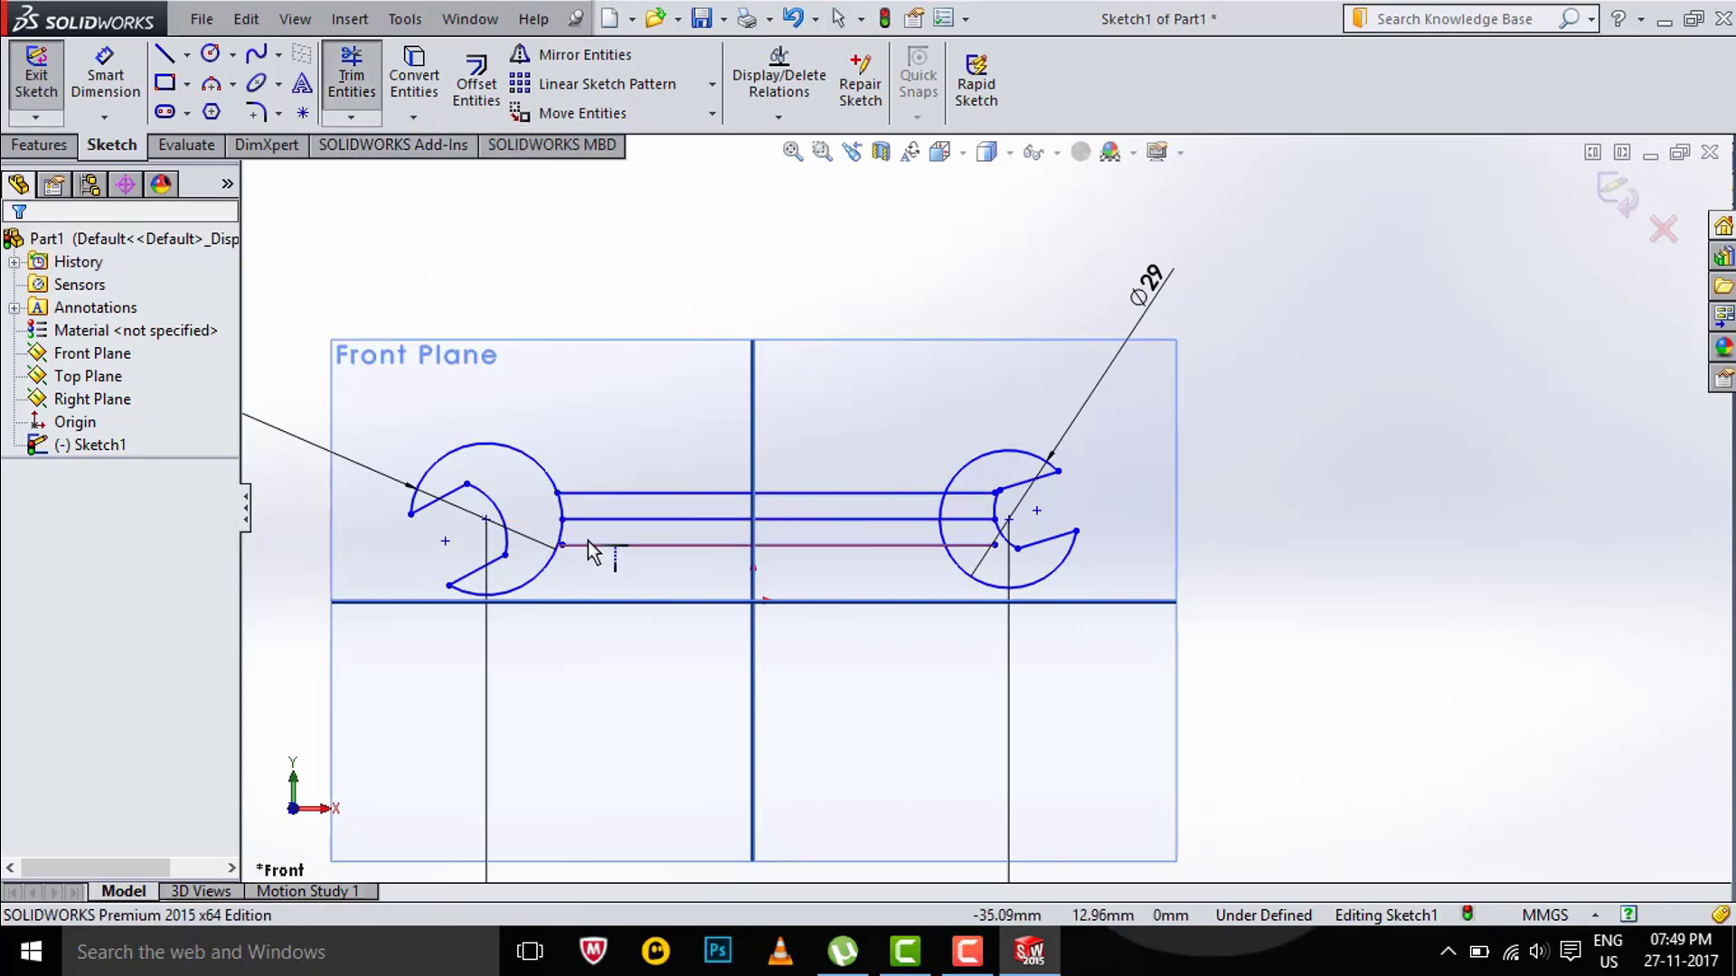
{"action": "left_click", "coordinate": [588, 545]}
Trim away the handle centre line and leftover stubs between the heads
{"action": "left_click", "coordinate": [350, 118]}
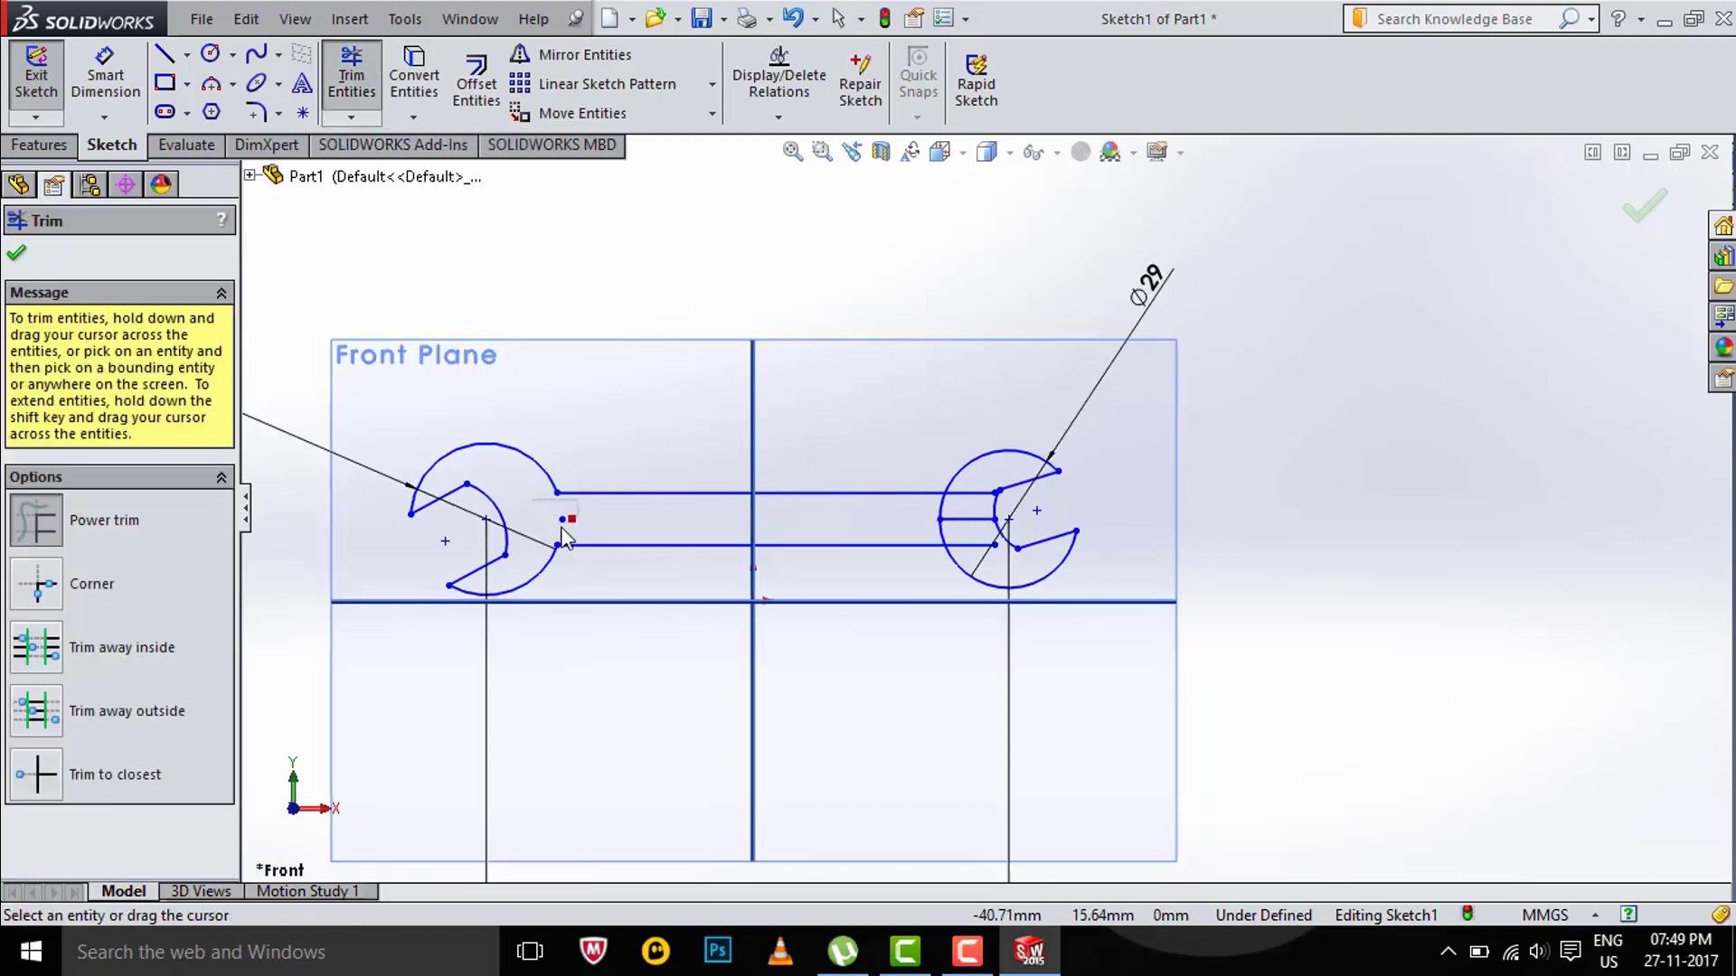
{"action": "mouse_move", "coordinate": [571, 524]}
{"action": "left_mouse_down"}
{"action": "mouse_move", "coordinate": [965, 537]}
{"action": "mouse_move", "coordinate": [967, 559]}
{"action": "left_mouse_up"}
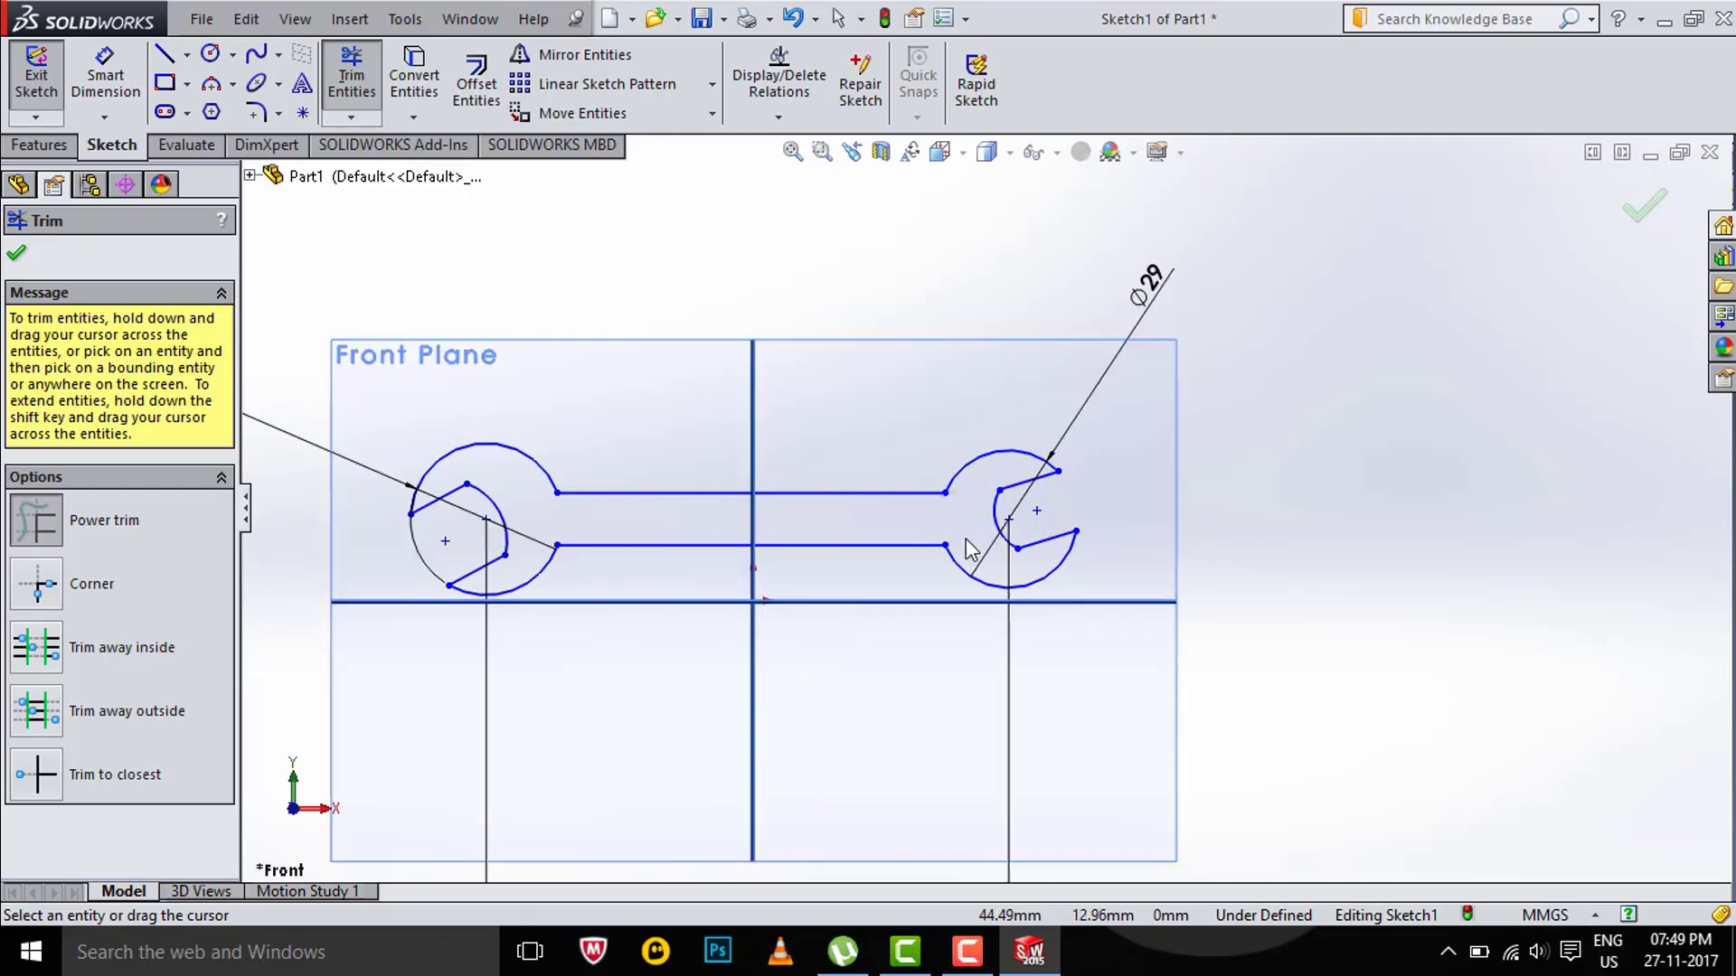
{"action": "key", "text": "Escape"}
Fillet the upper-left handle-to-head corner at R23, accepting the relations warning
{"action": "left_click", "coordinate": [257, 111]}
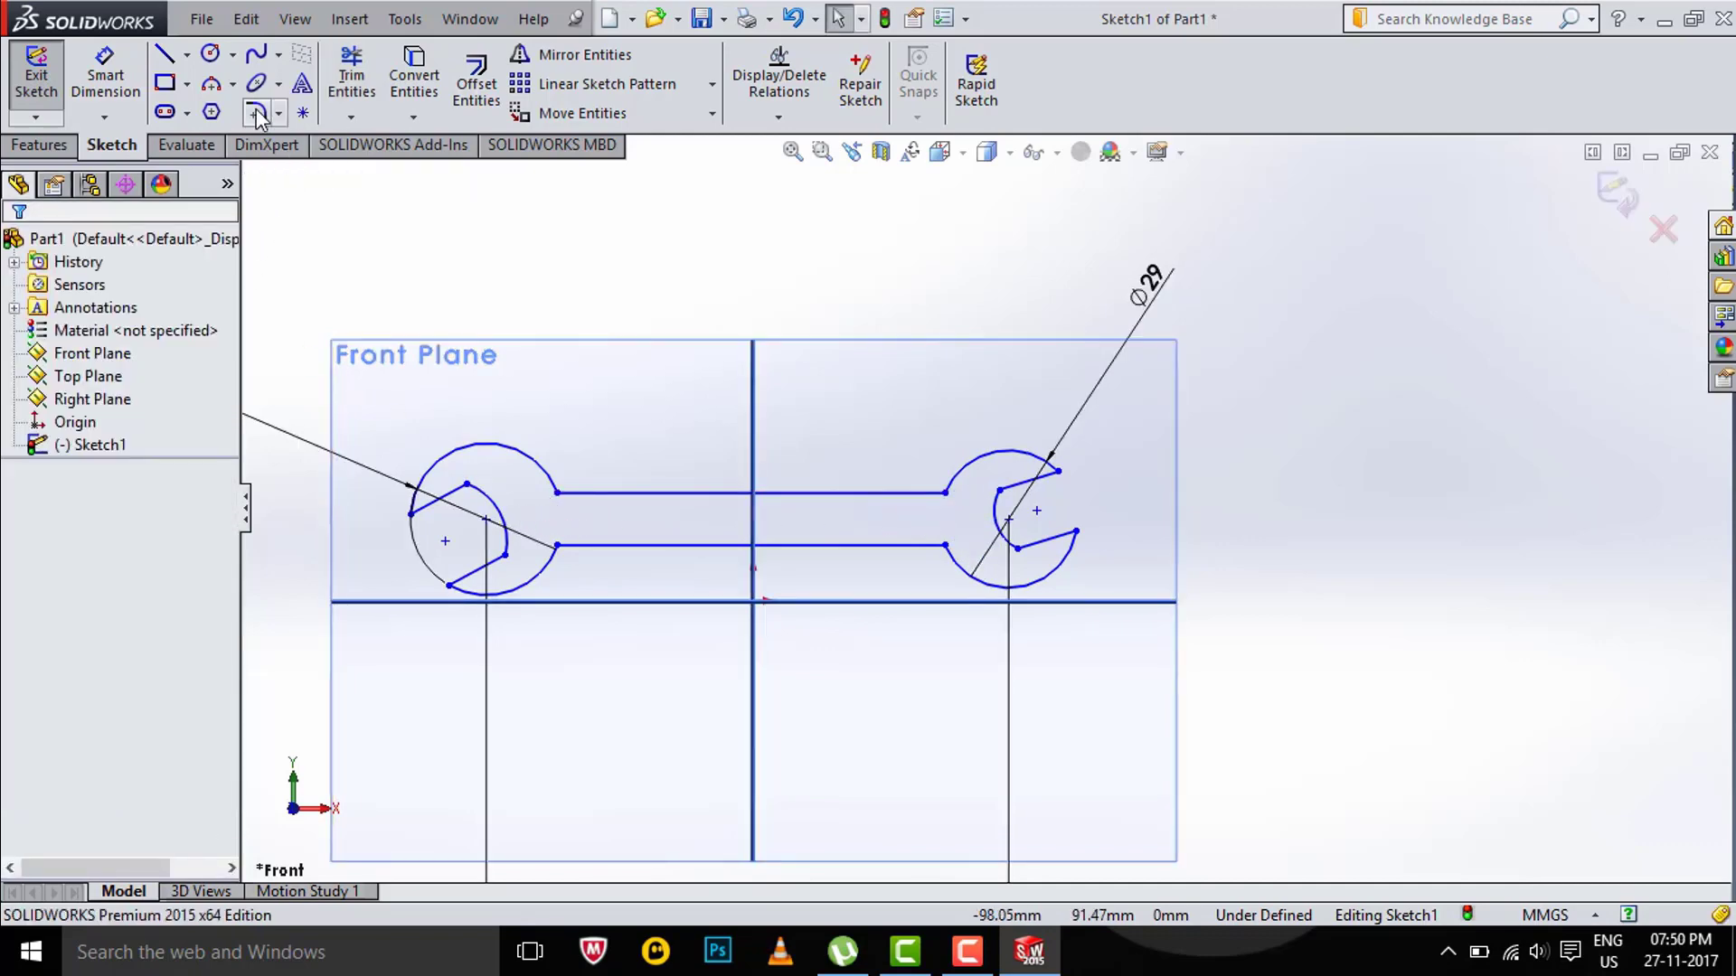
{"action": "left_click", "coordinate": [537, 472]}
{"action": "left_click", "coordinate": [593, 493]}
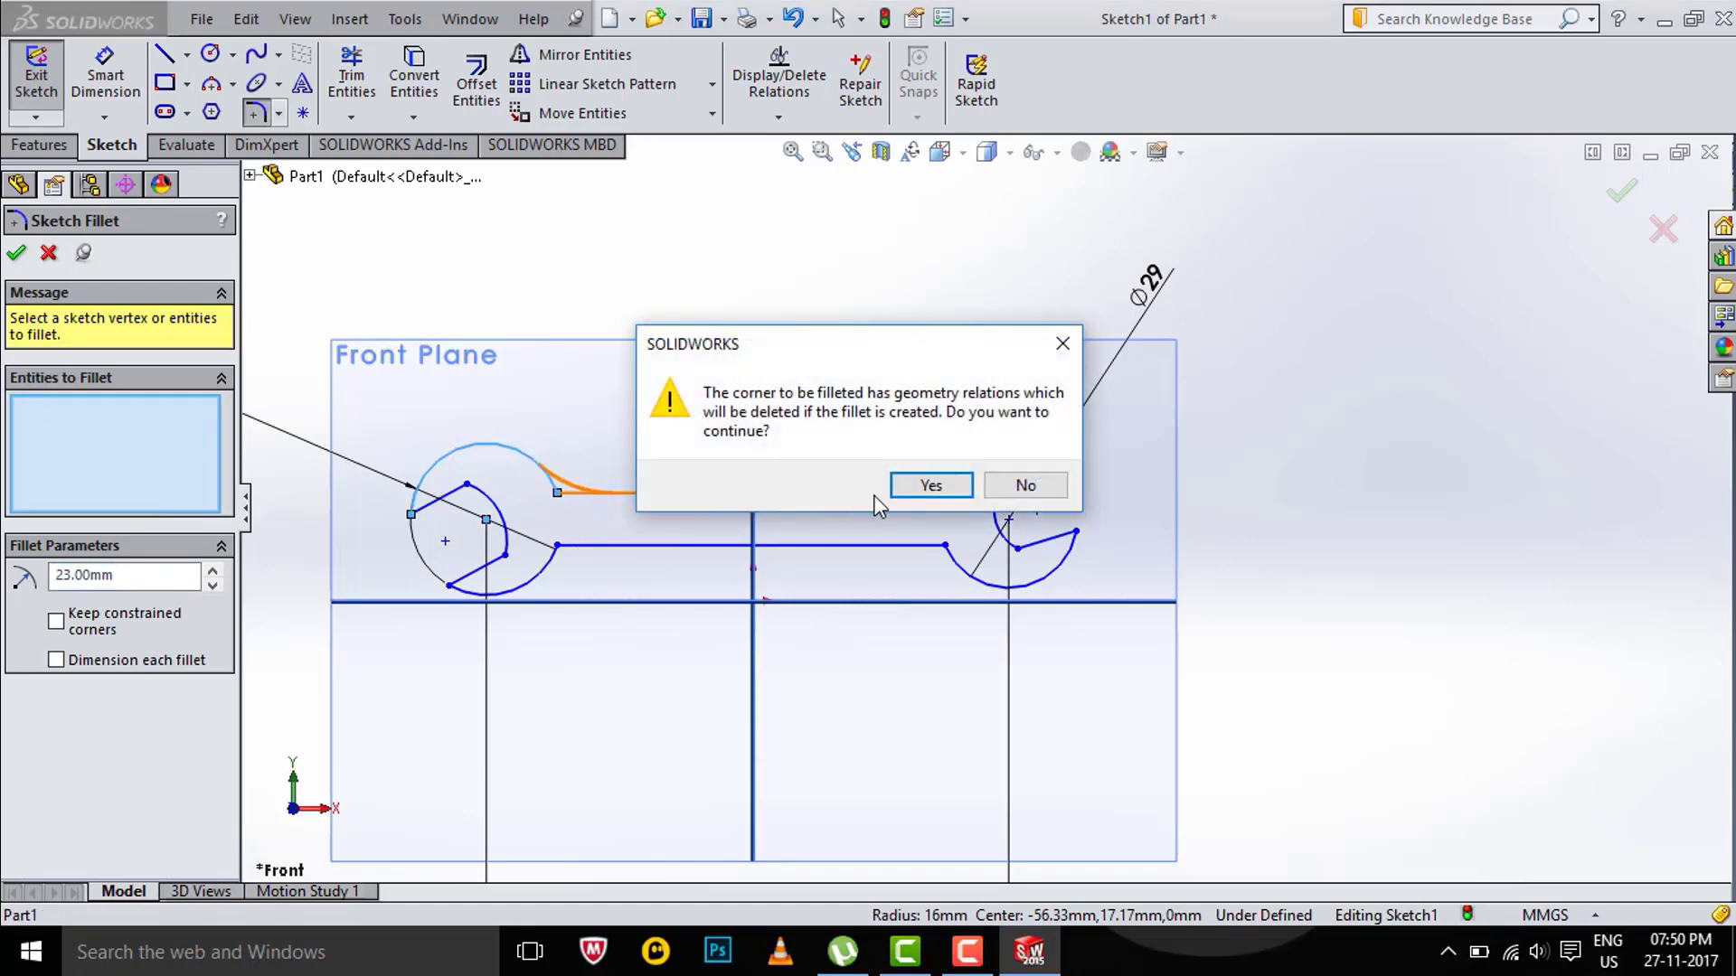
{"action": "left_click", "coordinate": [931, 485]}
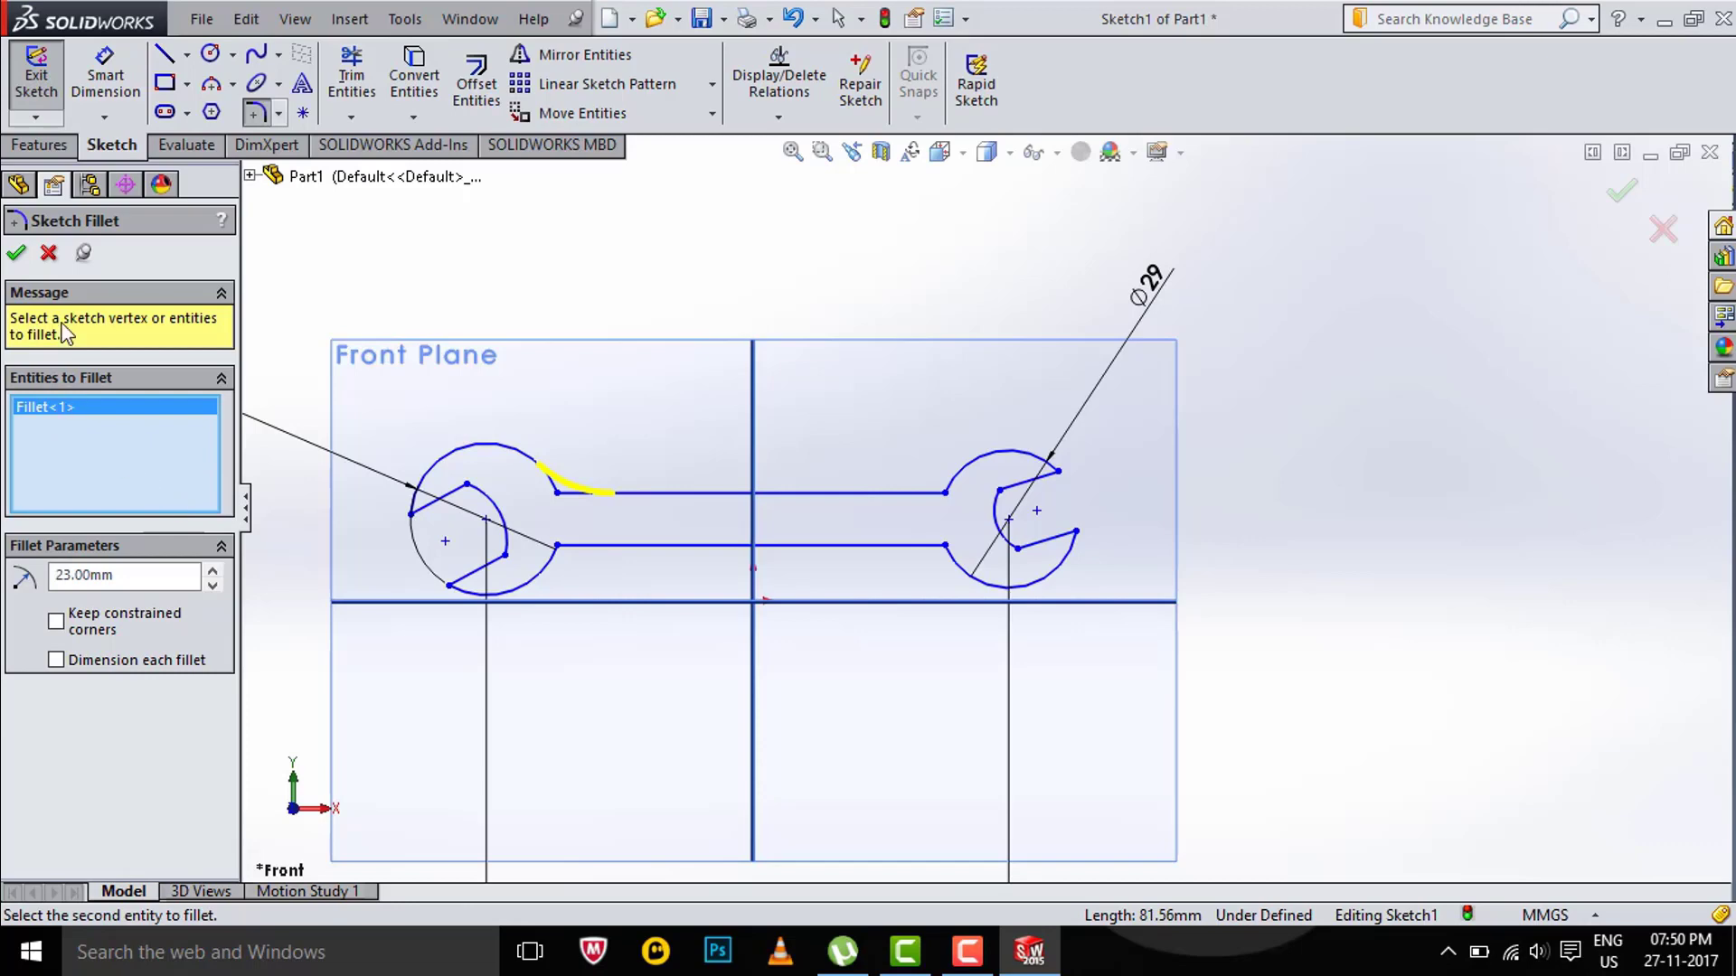
{"action": "left_click", "coordinate": [19, 254]}
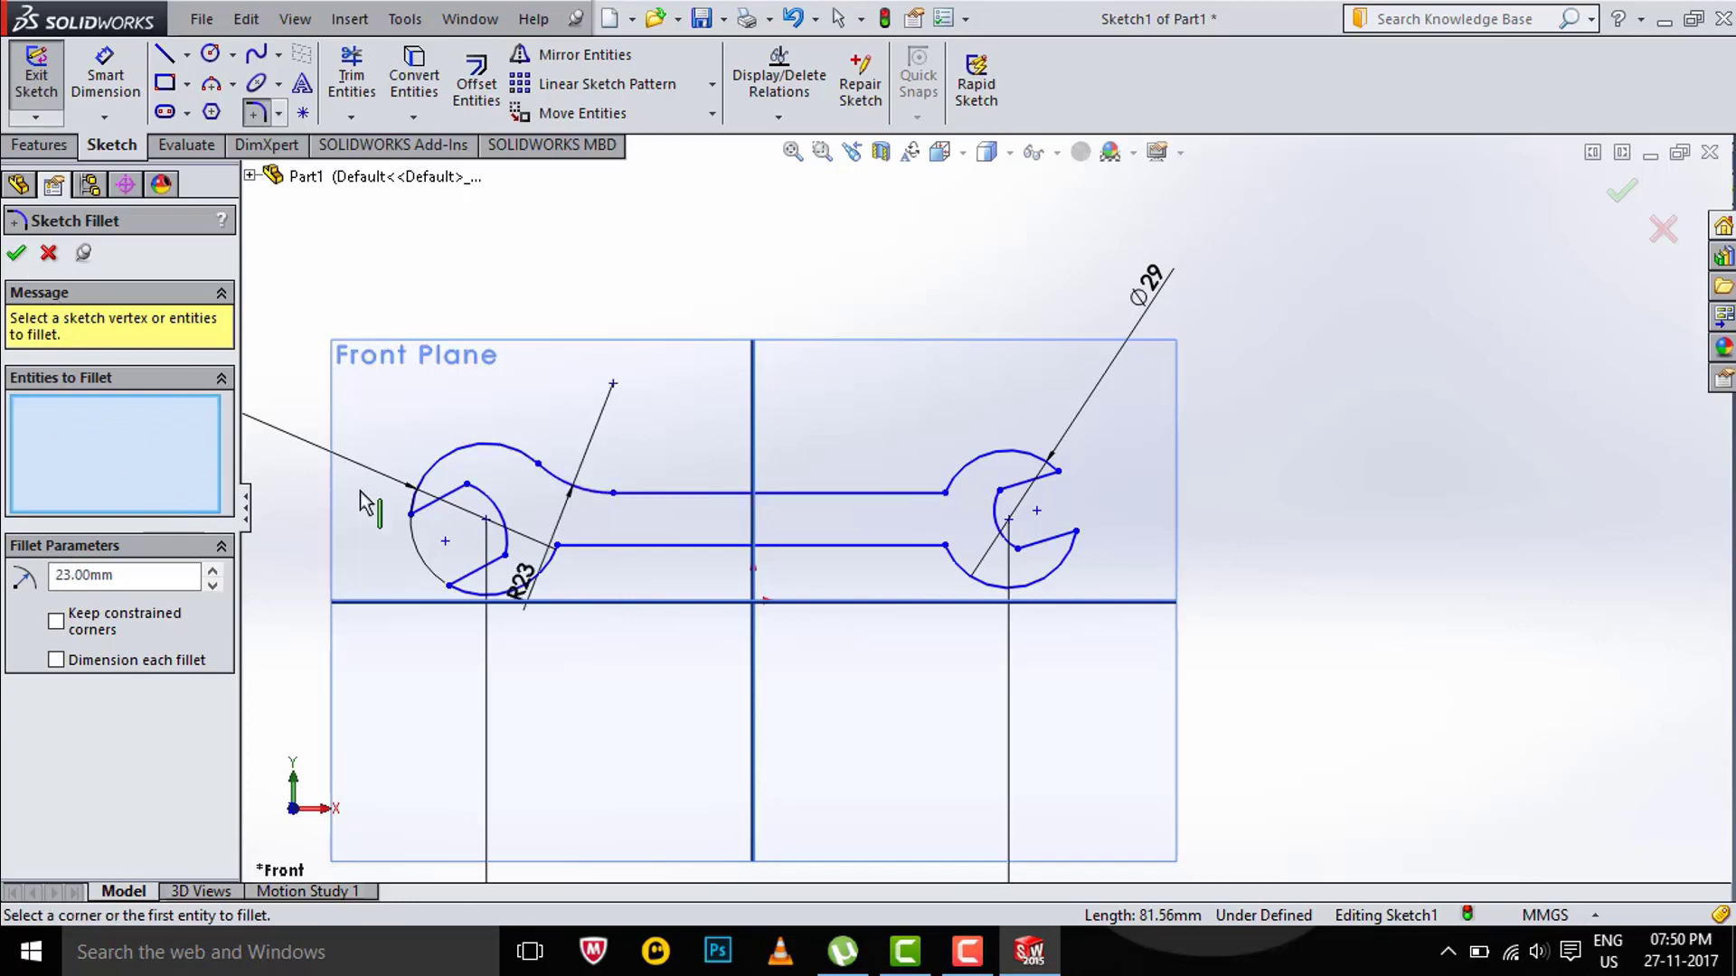
Fillet the lower-left handle-to-head corner at R23 and exit the fillet tool
{"action": "left_click", "coordinate": [592, 547]}
{"action": "left_click", "coordinate": [550, 563]}
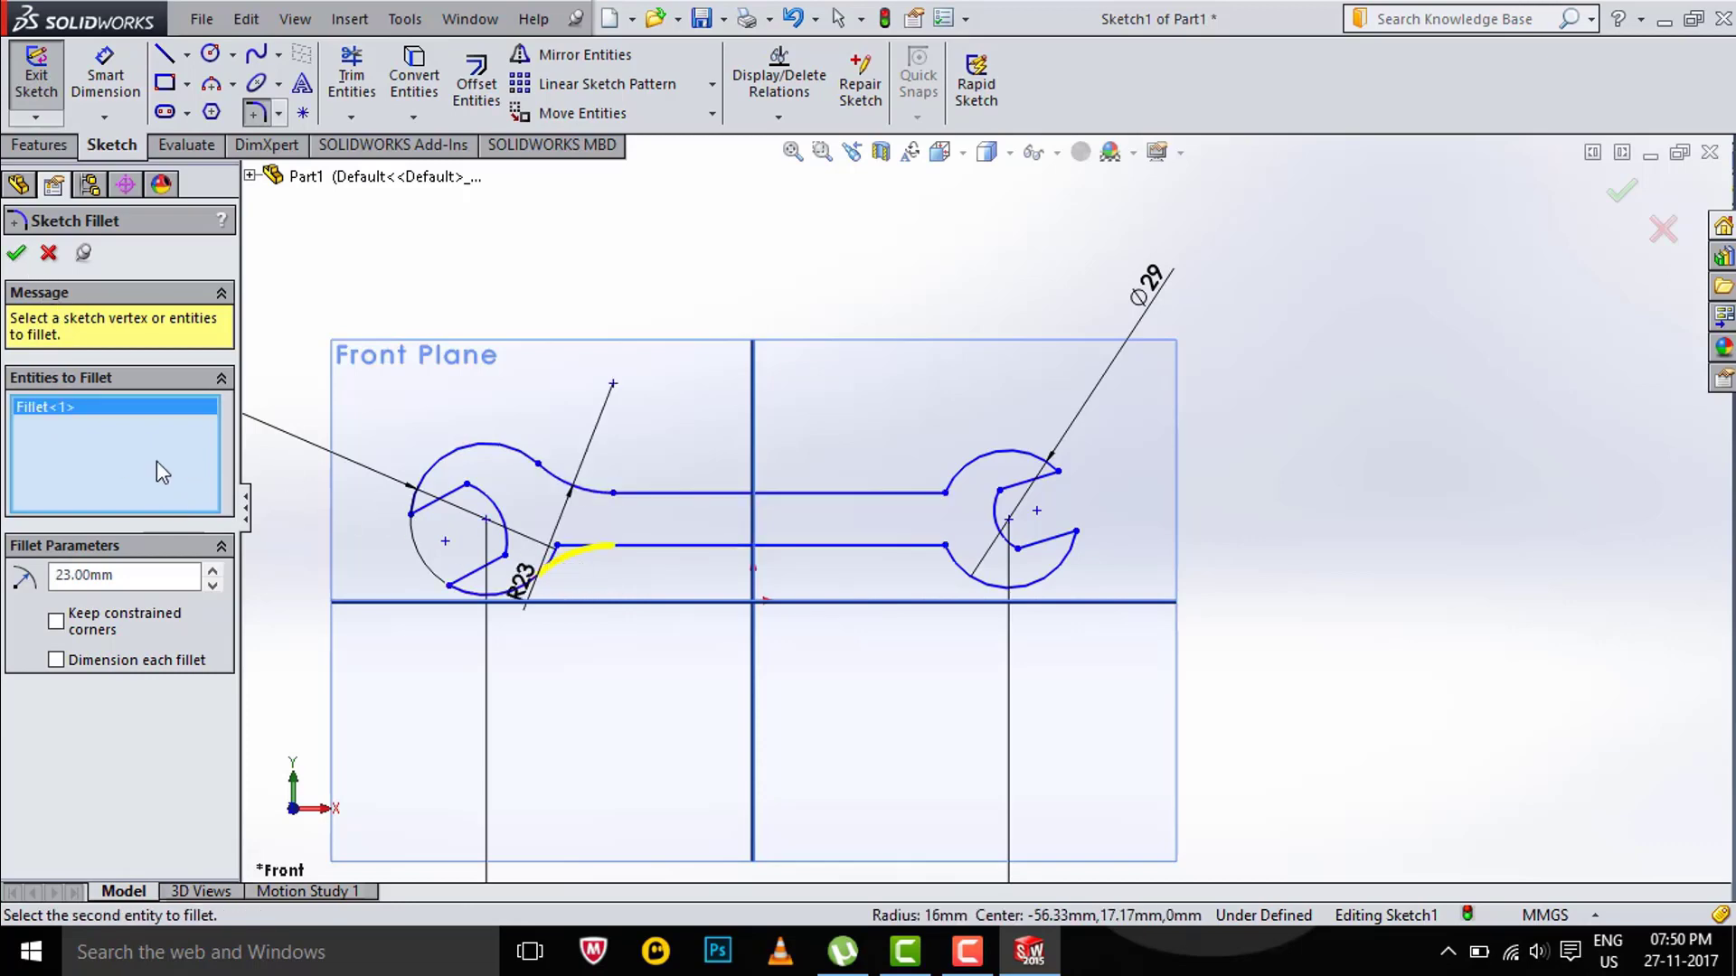
{"action": "left_click", "coordinate": [17, 253]}
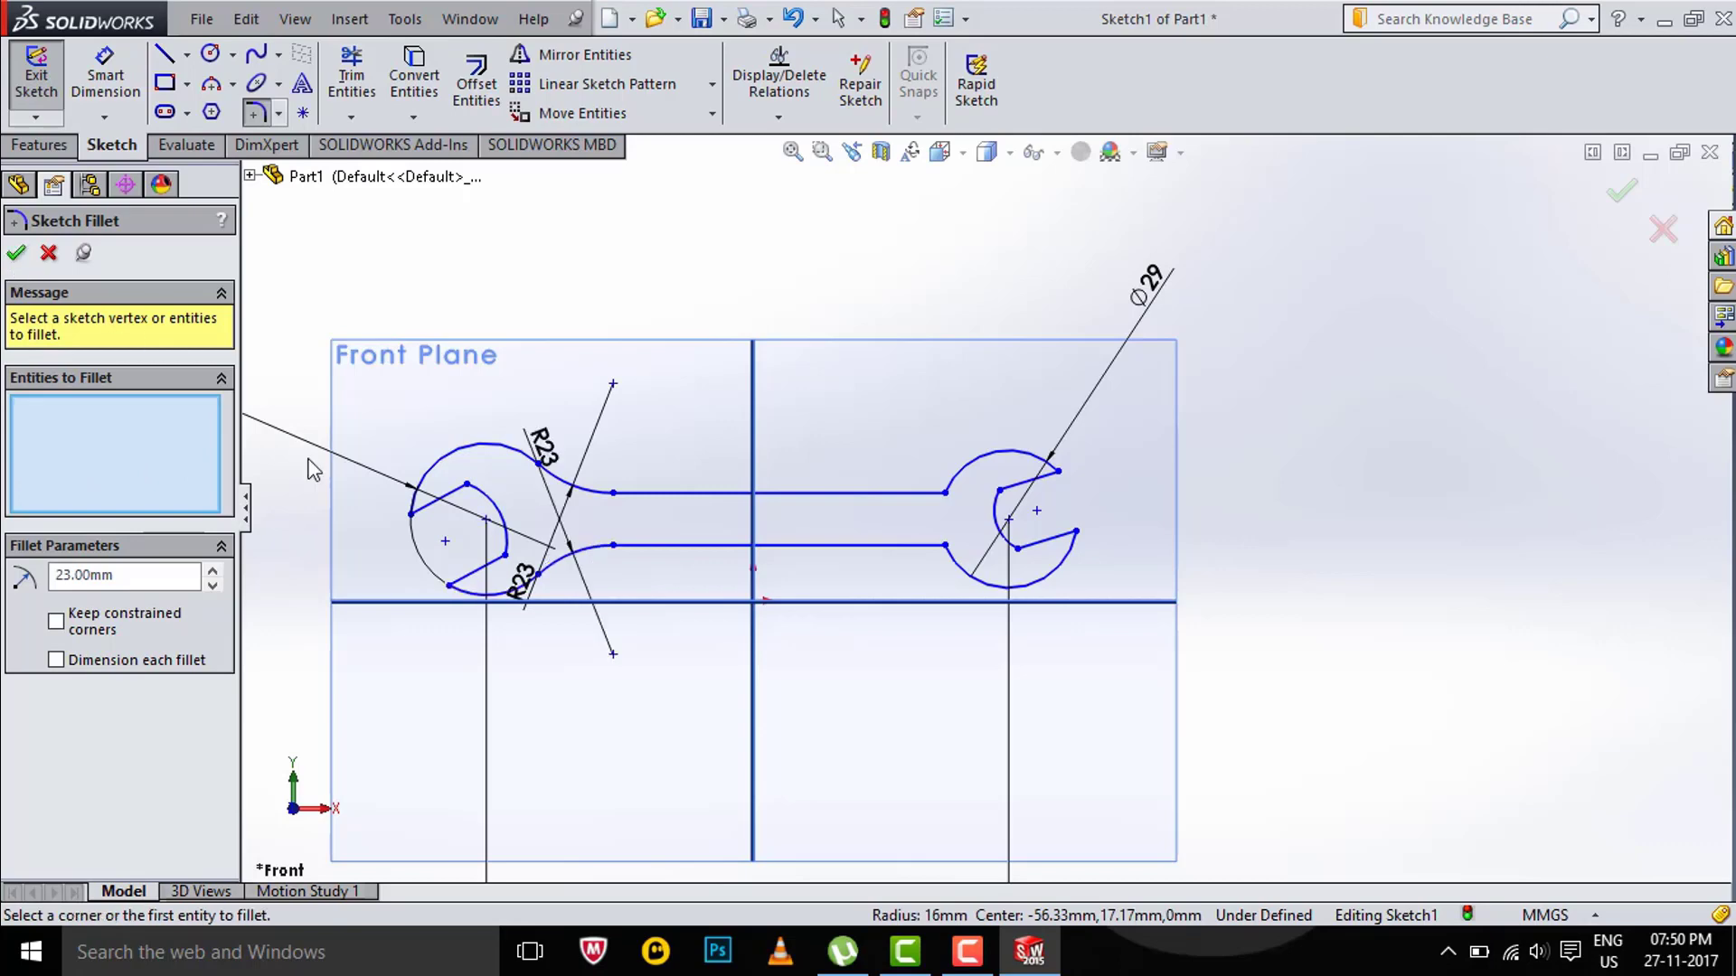
{"action": "left_click", "coordinate": [526, 589]}
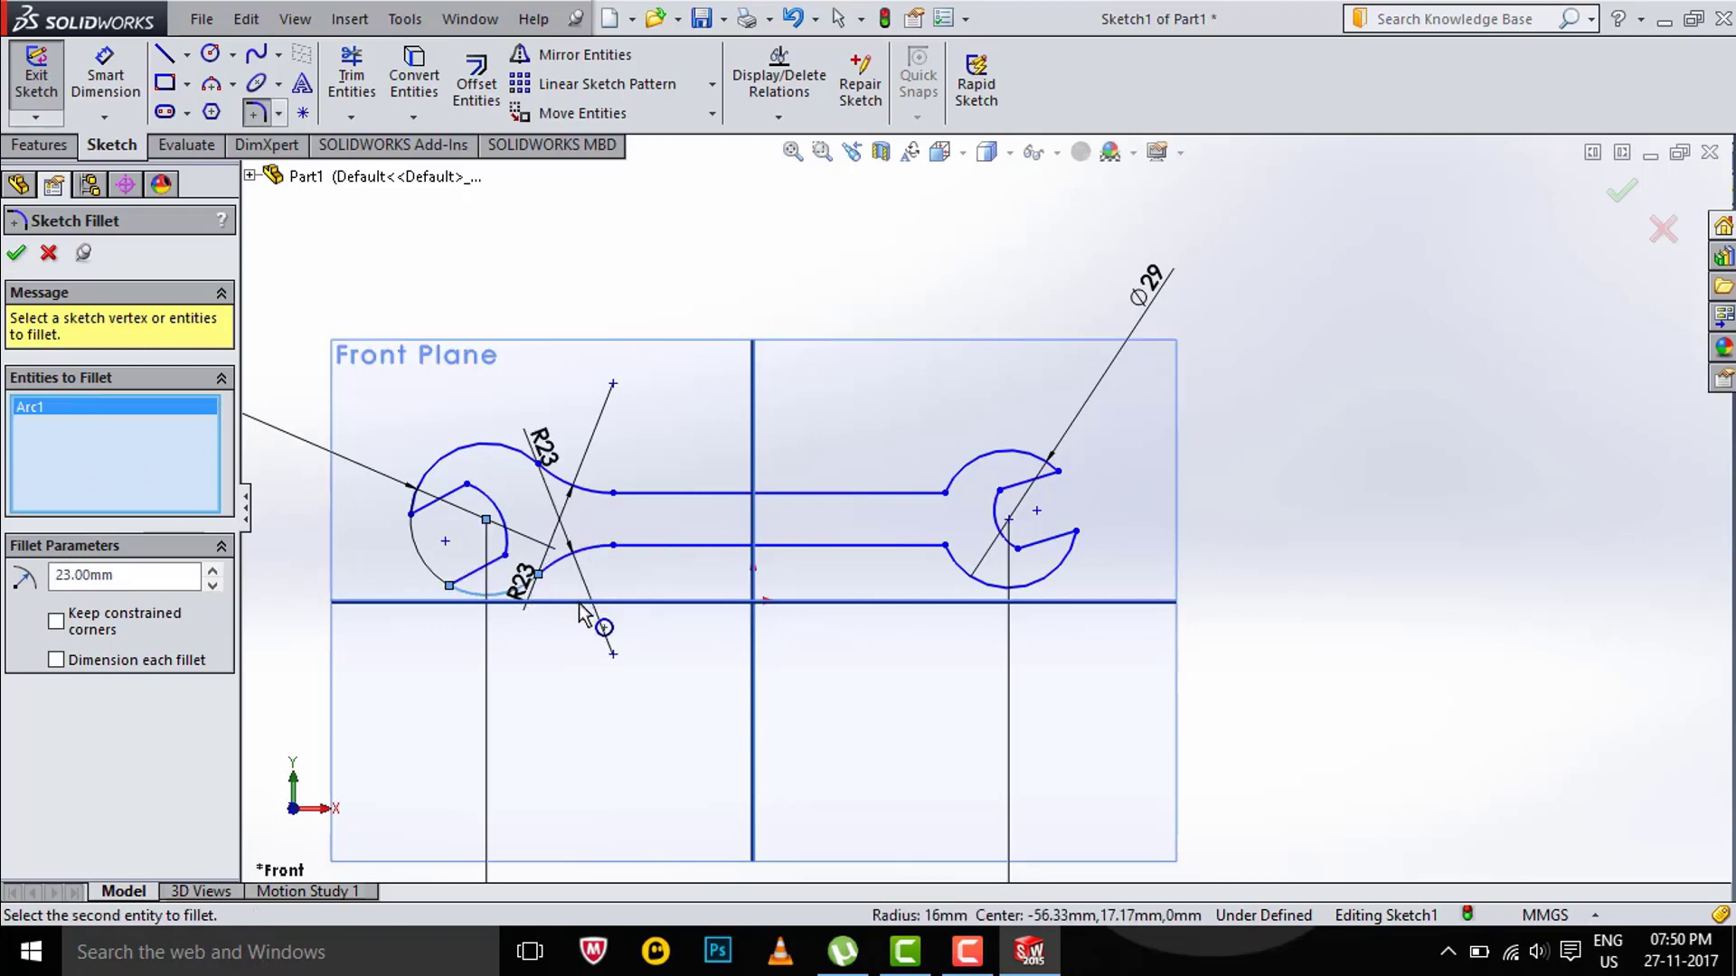
{"action": "mouse_move", "coordinate": [530, 582]}
{"action": "left_mouse_down"}
{"action": "mouse_move", "coordinate": [566, 595]}
{"action": "mouse_move", "coordinate": [569, 624]}
{"action": "left_mouse_up"}
{"action": "key", "text": "Escape"}
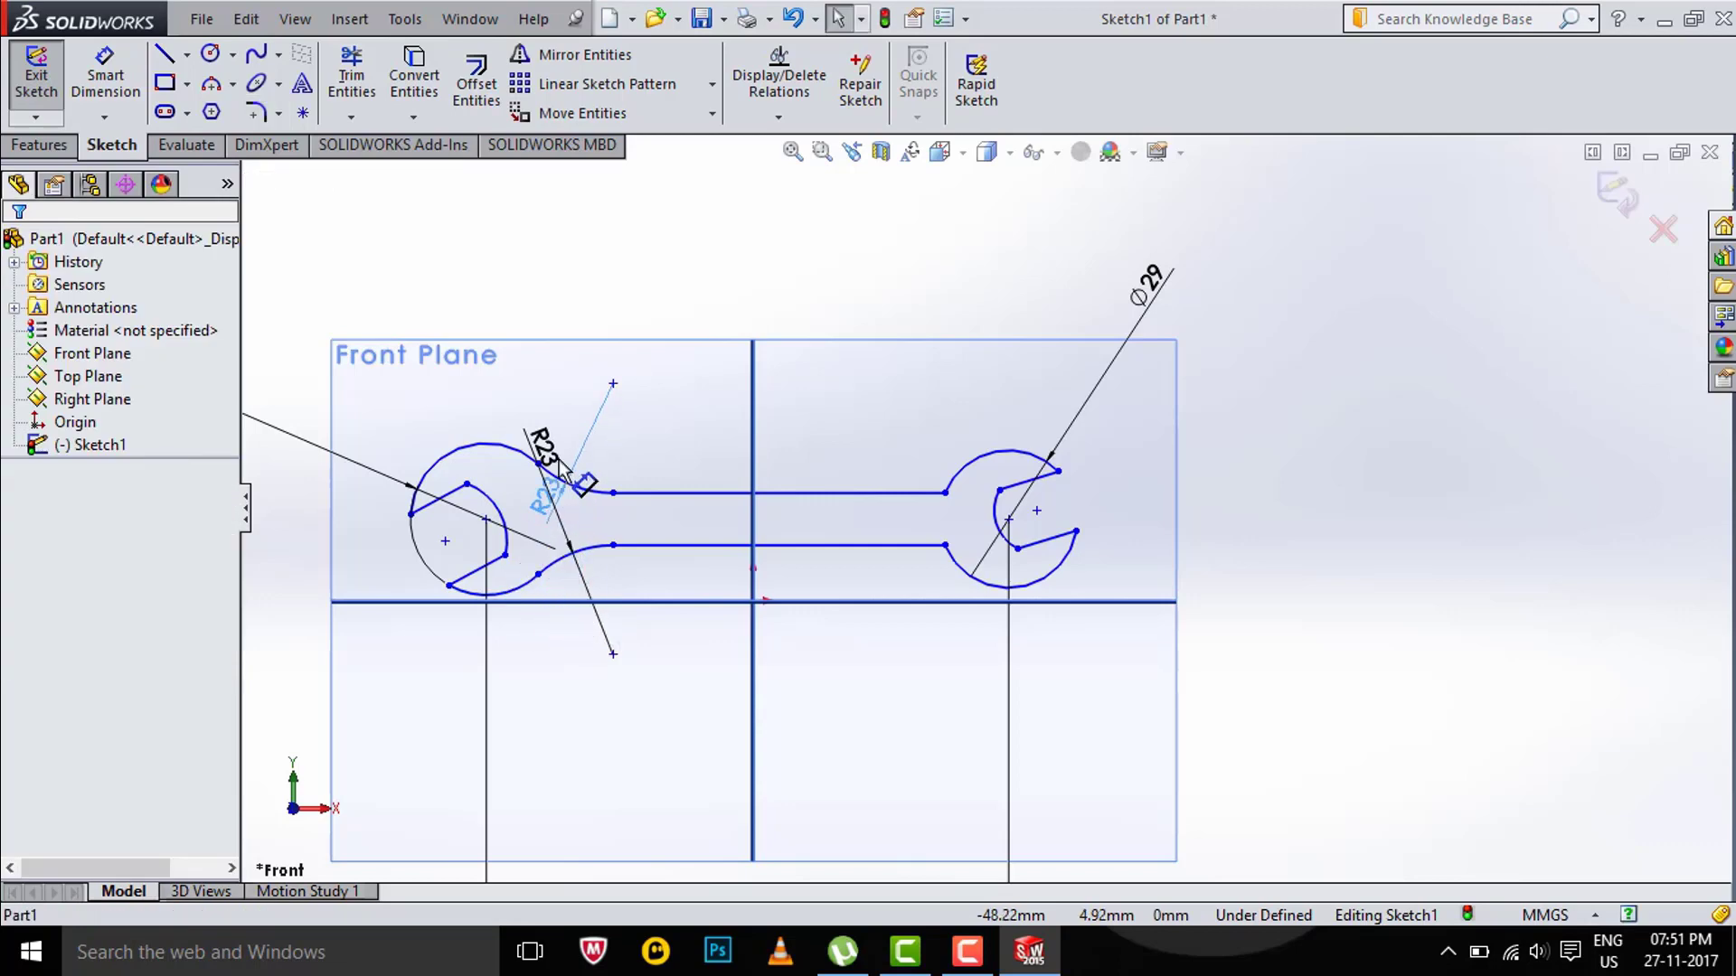
Place both R23 dimensions clear of the fillets and move the Ø32 dimension onto the left head
{"action": "left_click", "coordinate": [586, 434]}
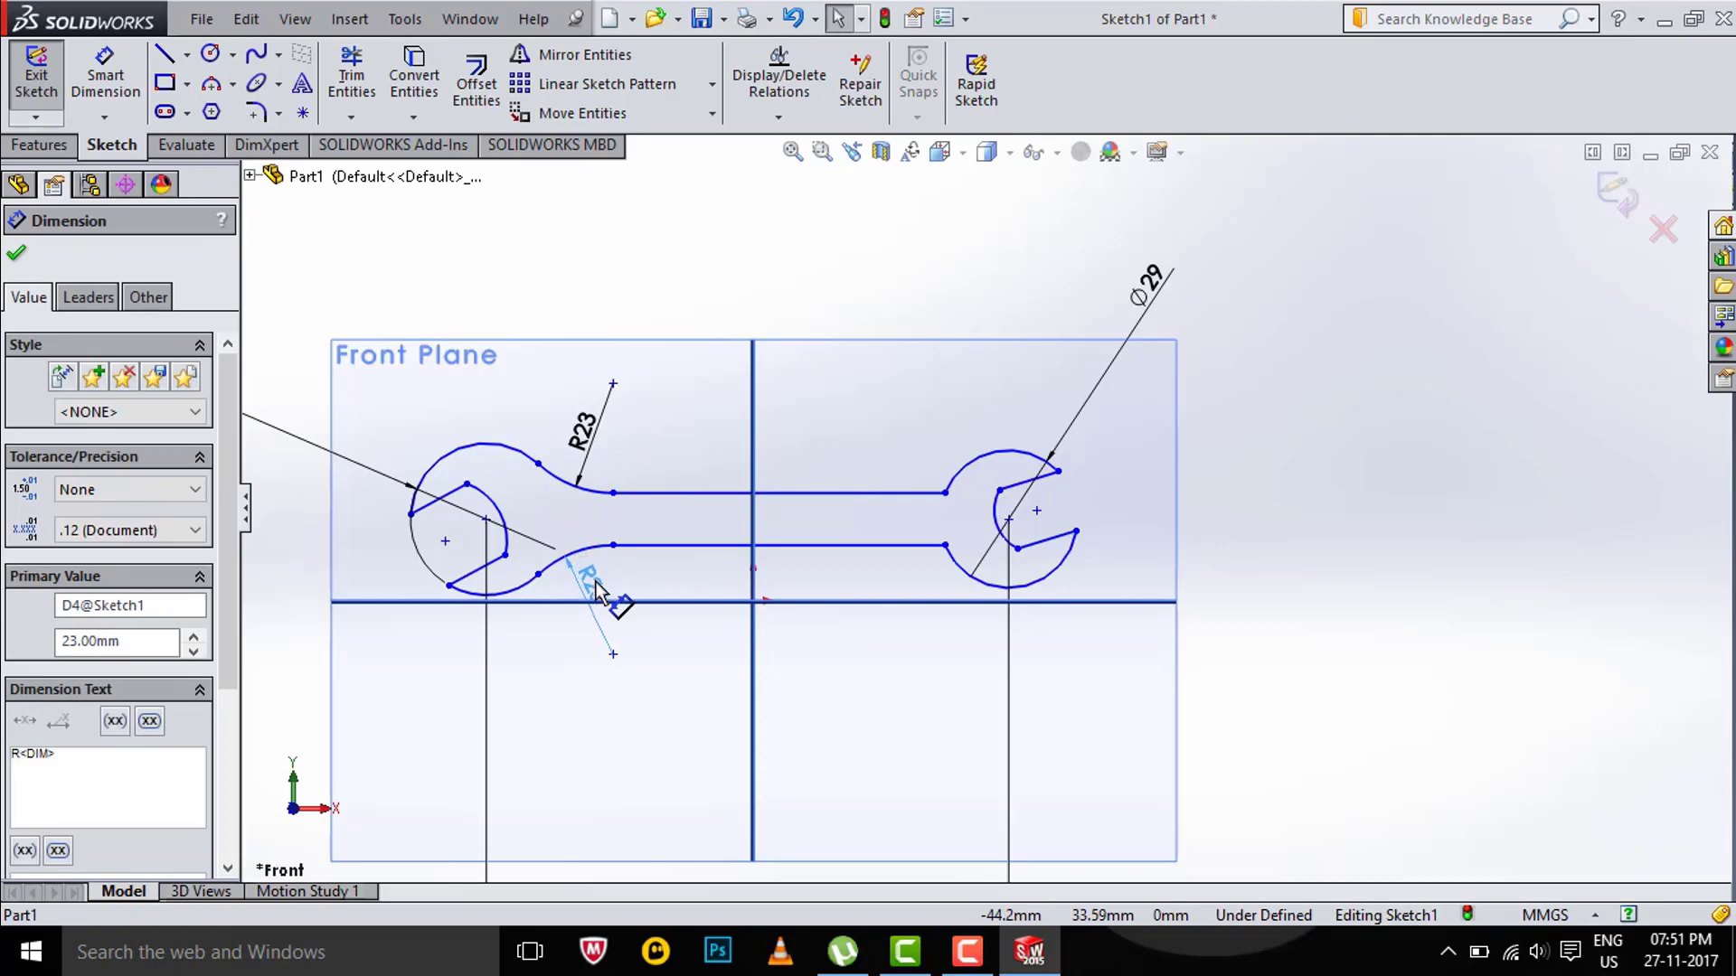
{"action": "left_click", "coordinate": [600, 592]}
{"action": "key", "text": "f"}
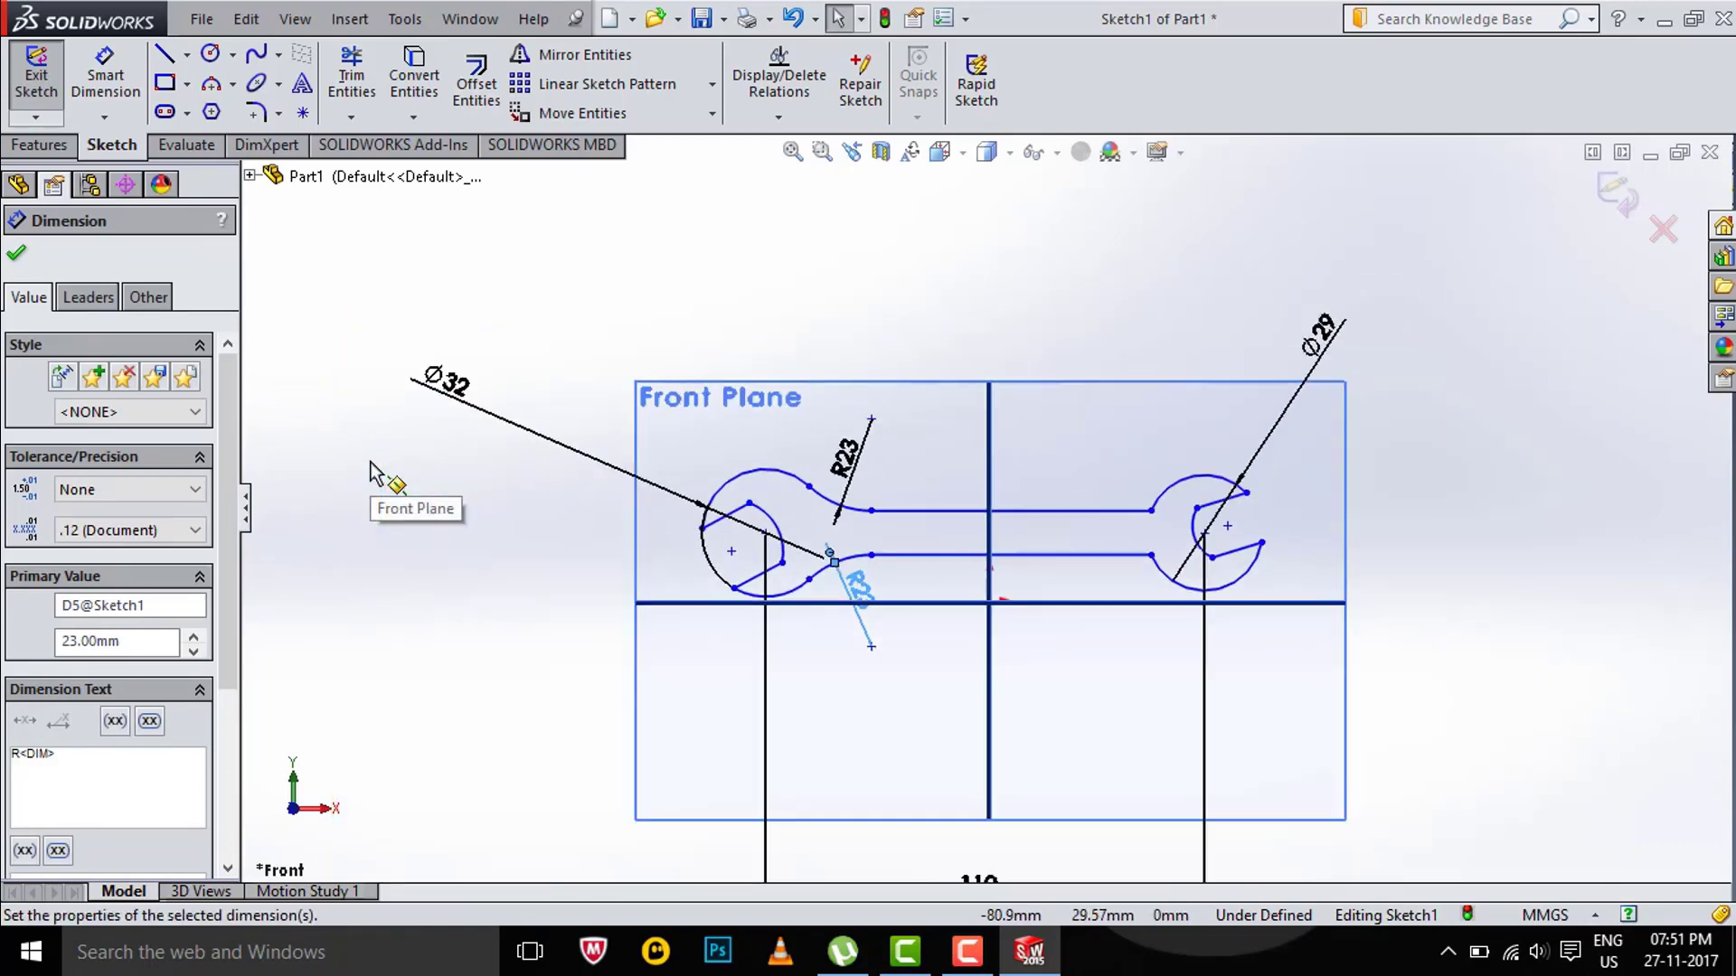
{"action": "mouse_move", "coordinate": [437, 398]}
{"action": "left_mouse_down"}
{"action": "mouse_move", "coordinate": [743, 488]}
{"action": "mouse_move", "coordinate": [687, 628]}
{"action": "mouse_move", "coordinate": [782, 649]}
{"action": "left_mouse_up"}
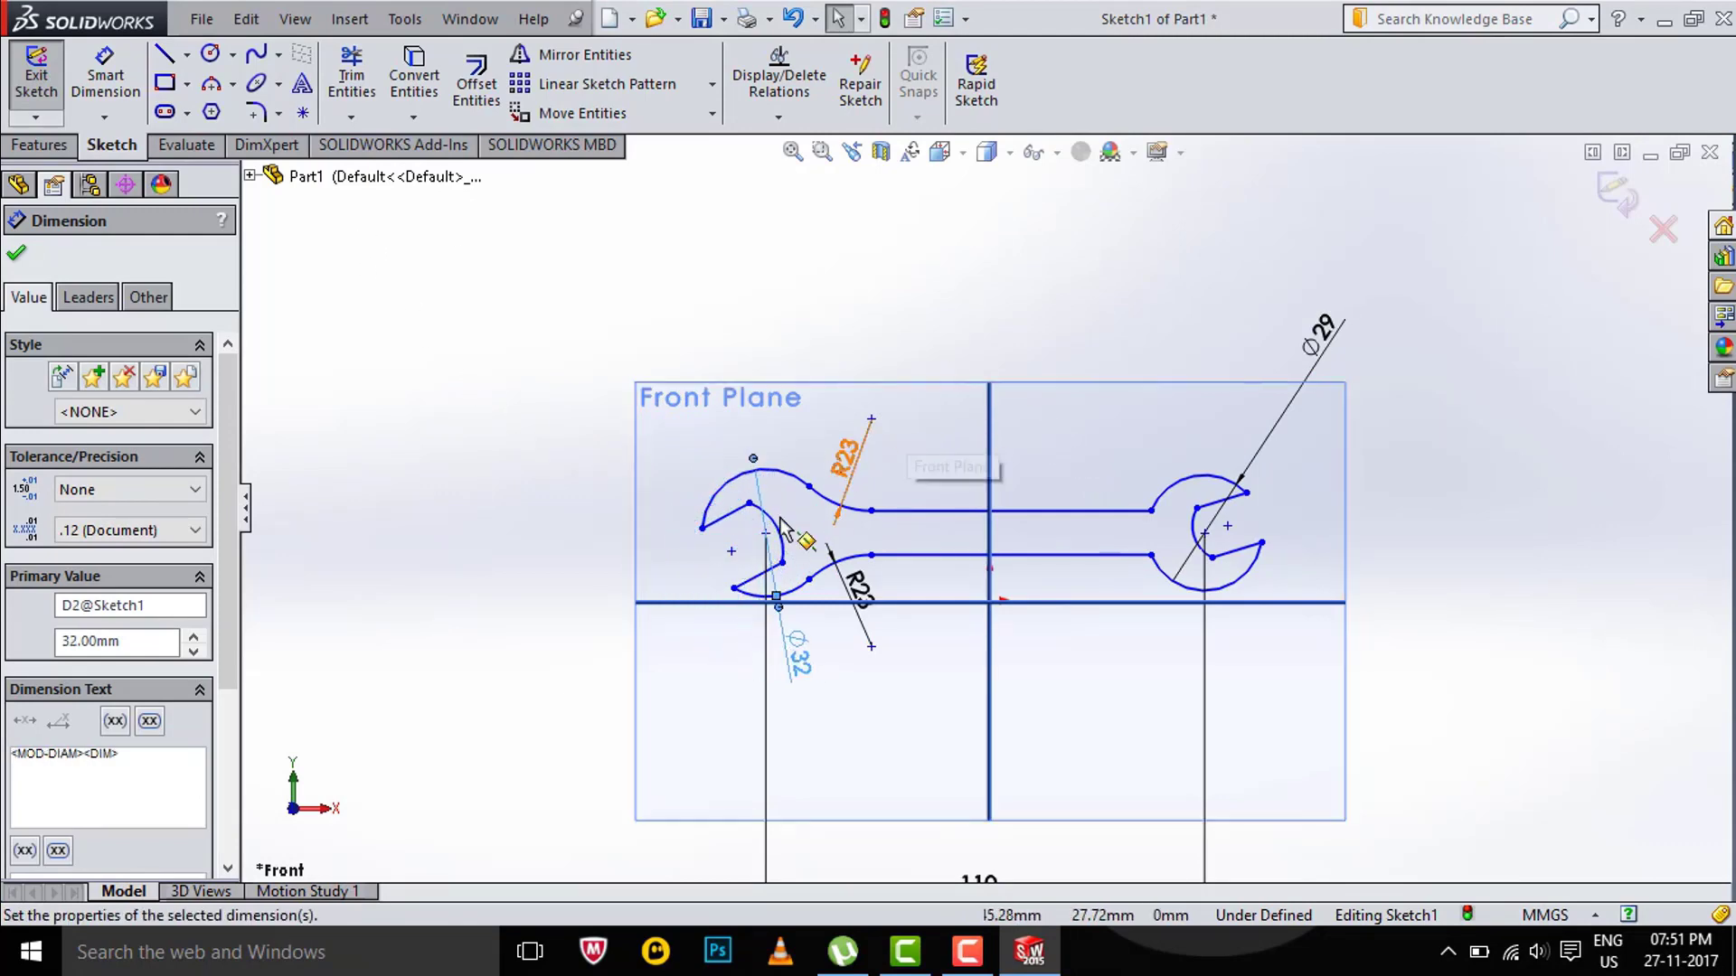
{"action": "left_click", "coordinate": [257, 116]}
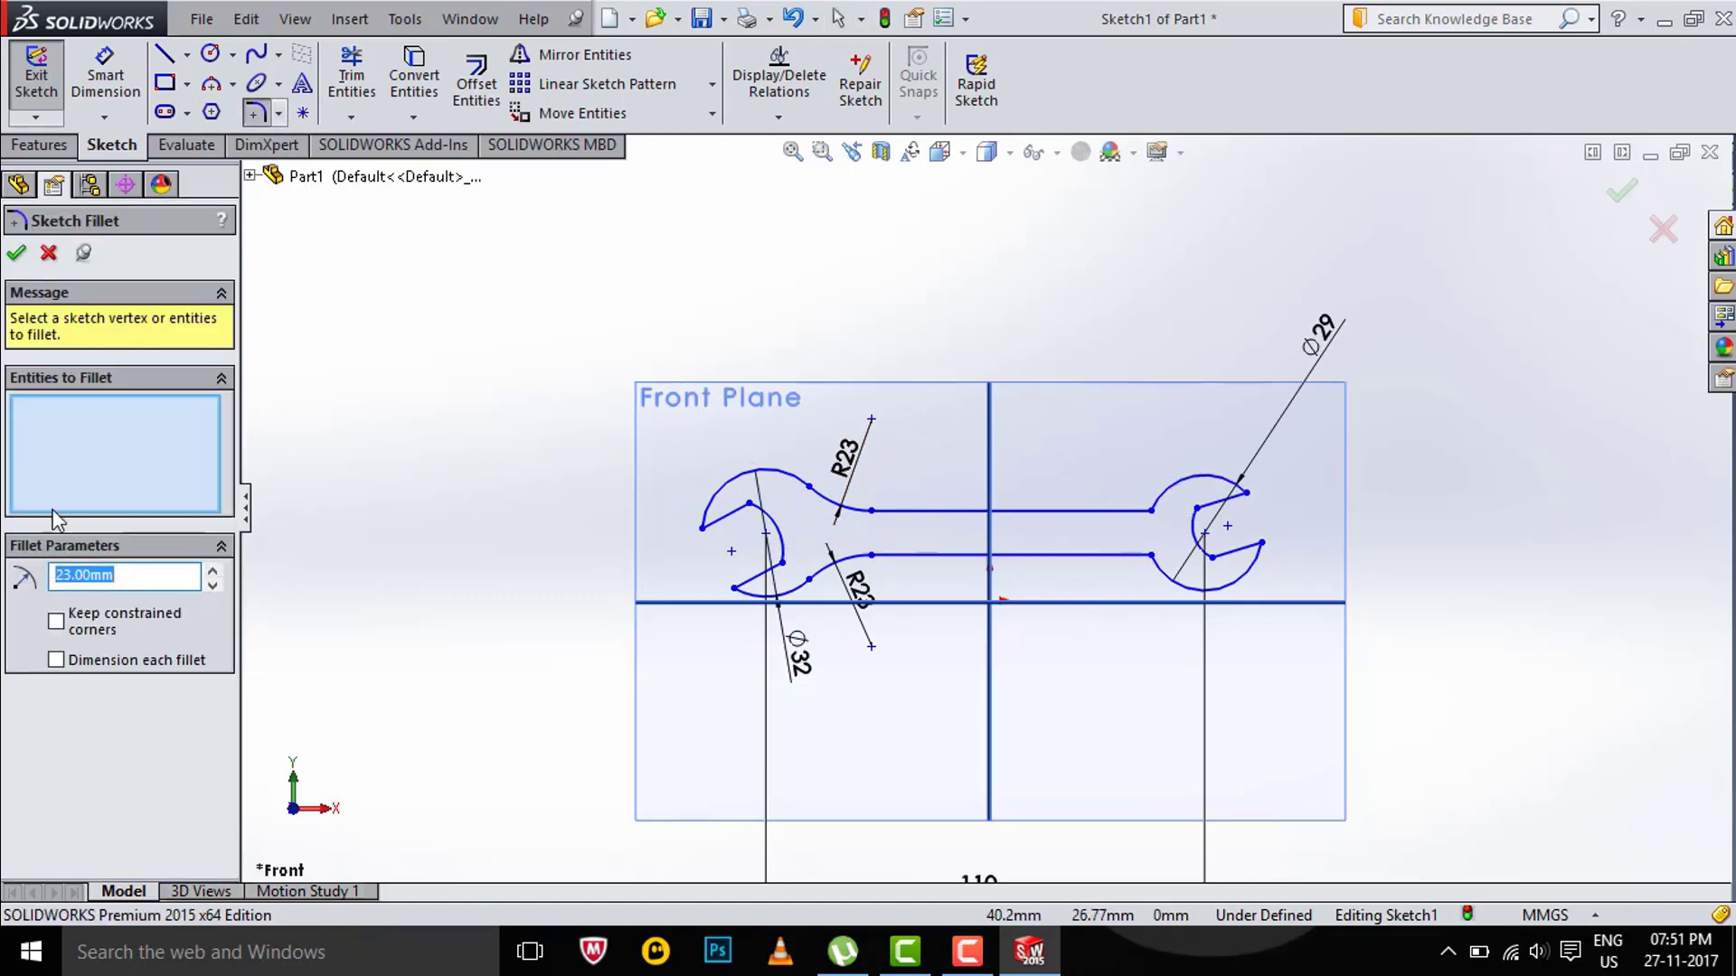
Fillet the upper and lower right handle corners at R48, accepting the relations warning
{"action": "type", "text": "8"}
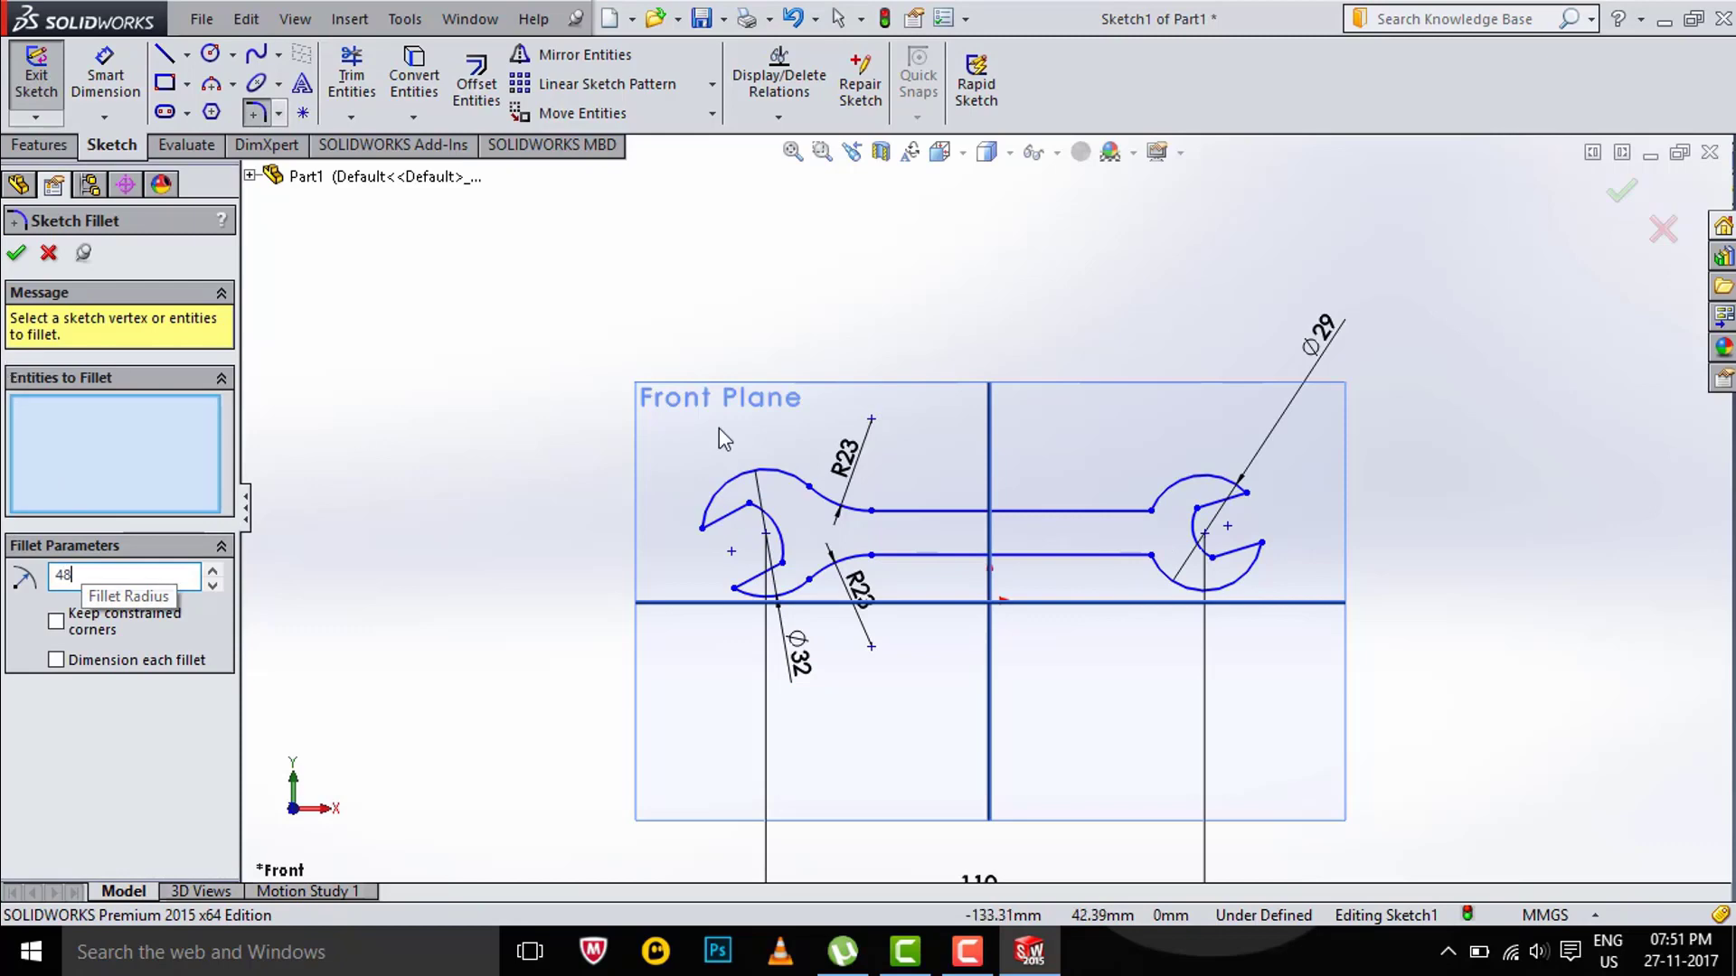
{"action": "left_click", "coordinate": [1135, 509]}
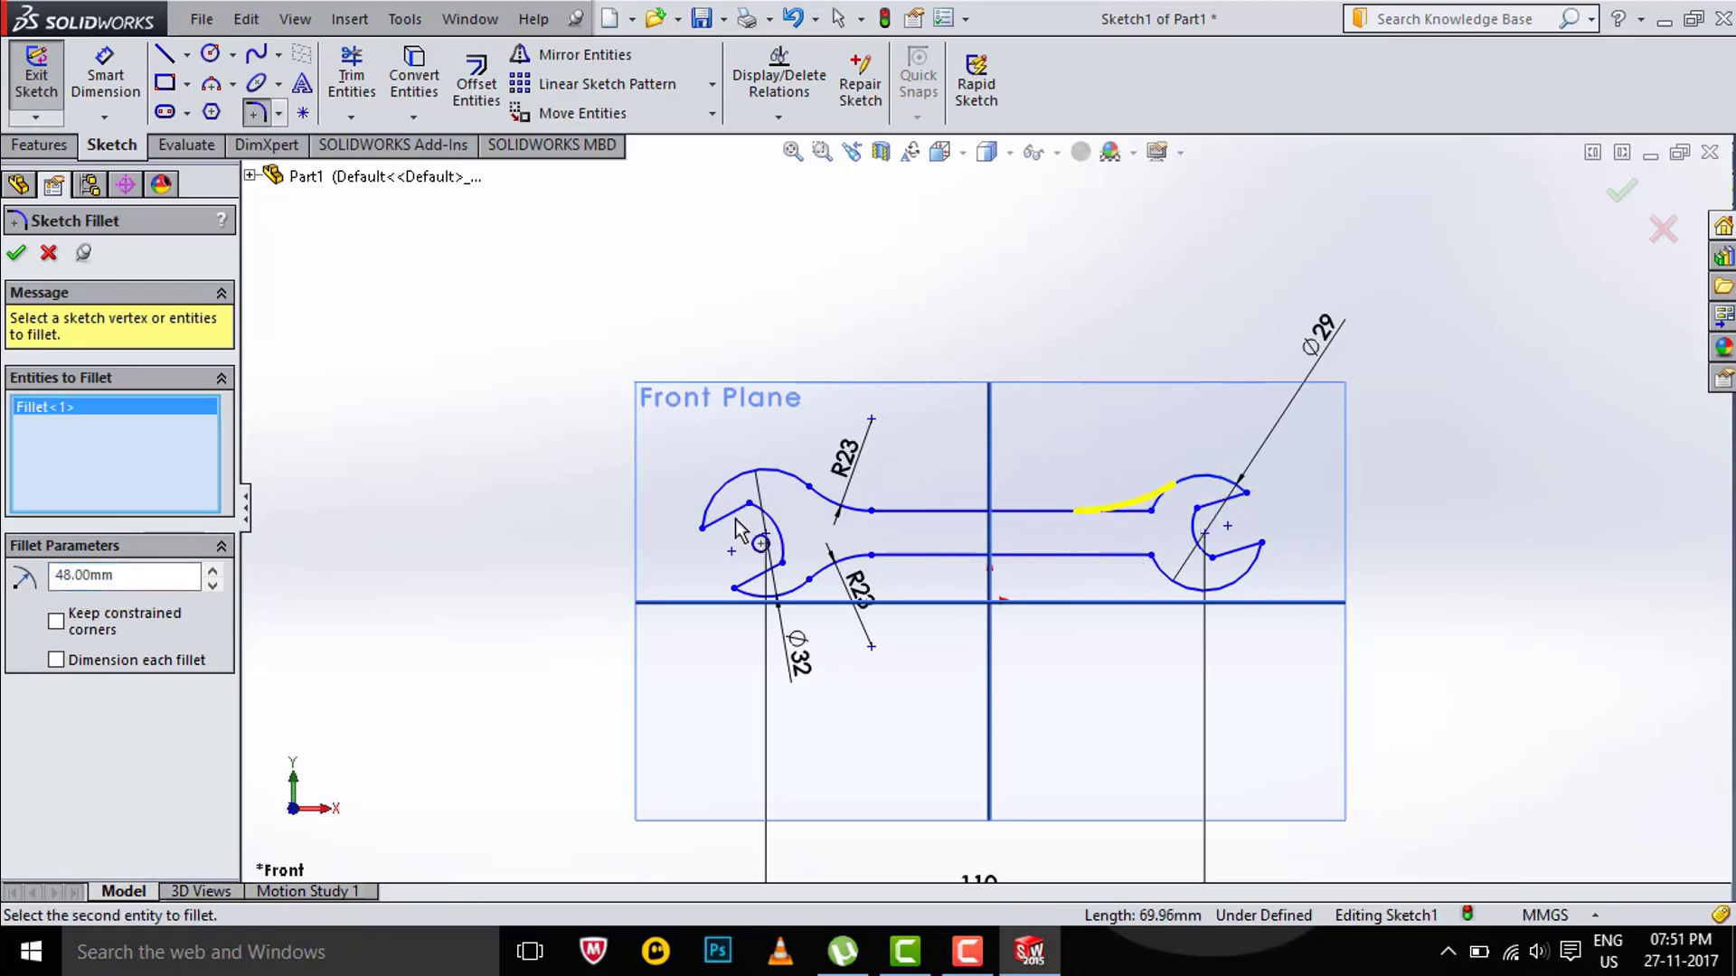
{"action": "left_click", "coordinate": [16, 255]}
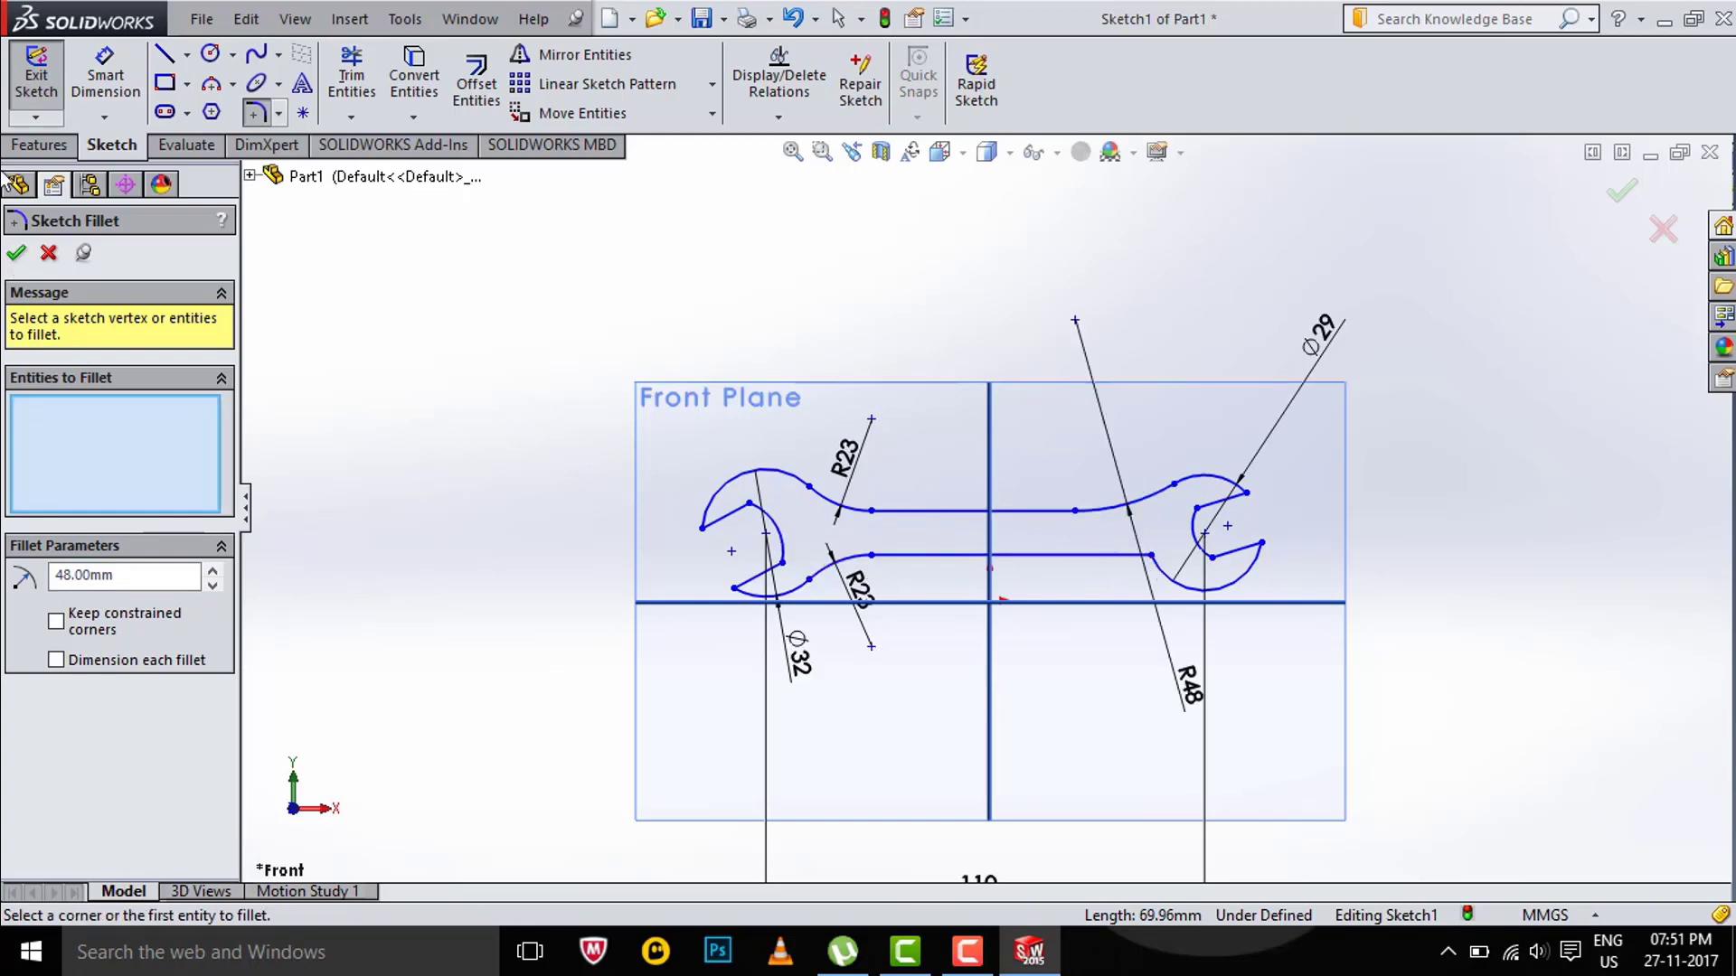
{"action": "left_click", "coordinate": [1165, 586]}
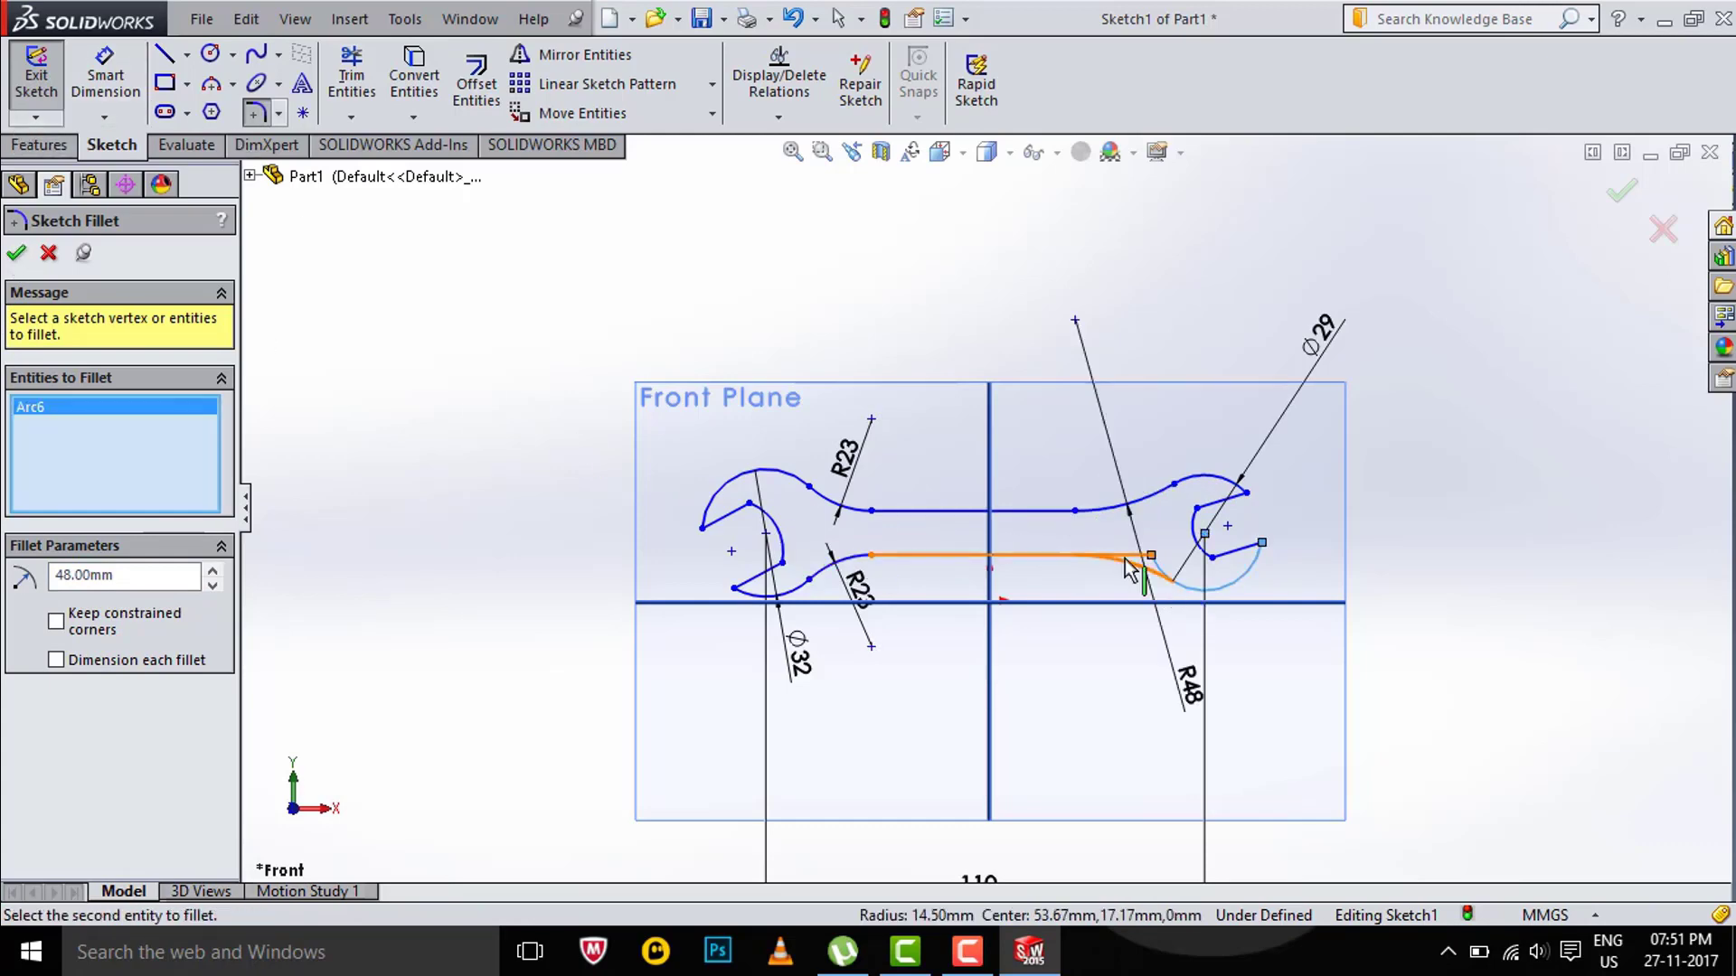
{"action": "left_click", "coordinate": [929, 484]}
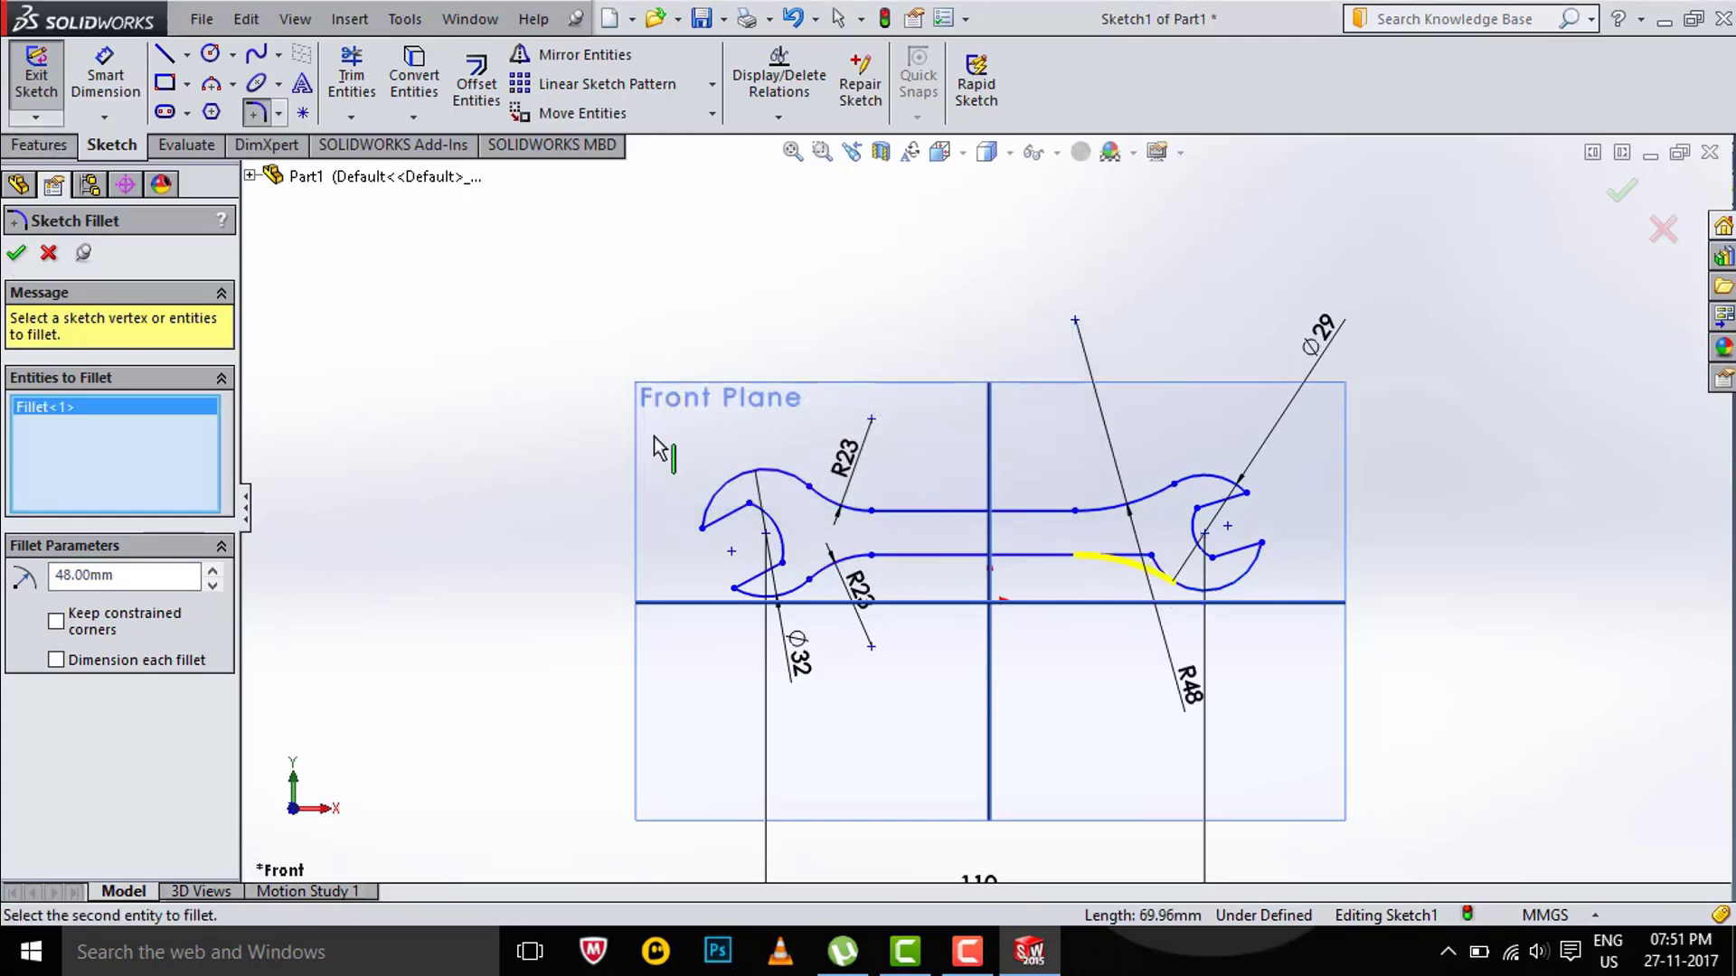
{"action": "left_click", "coordinate": [16, 255]}
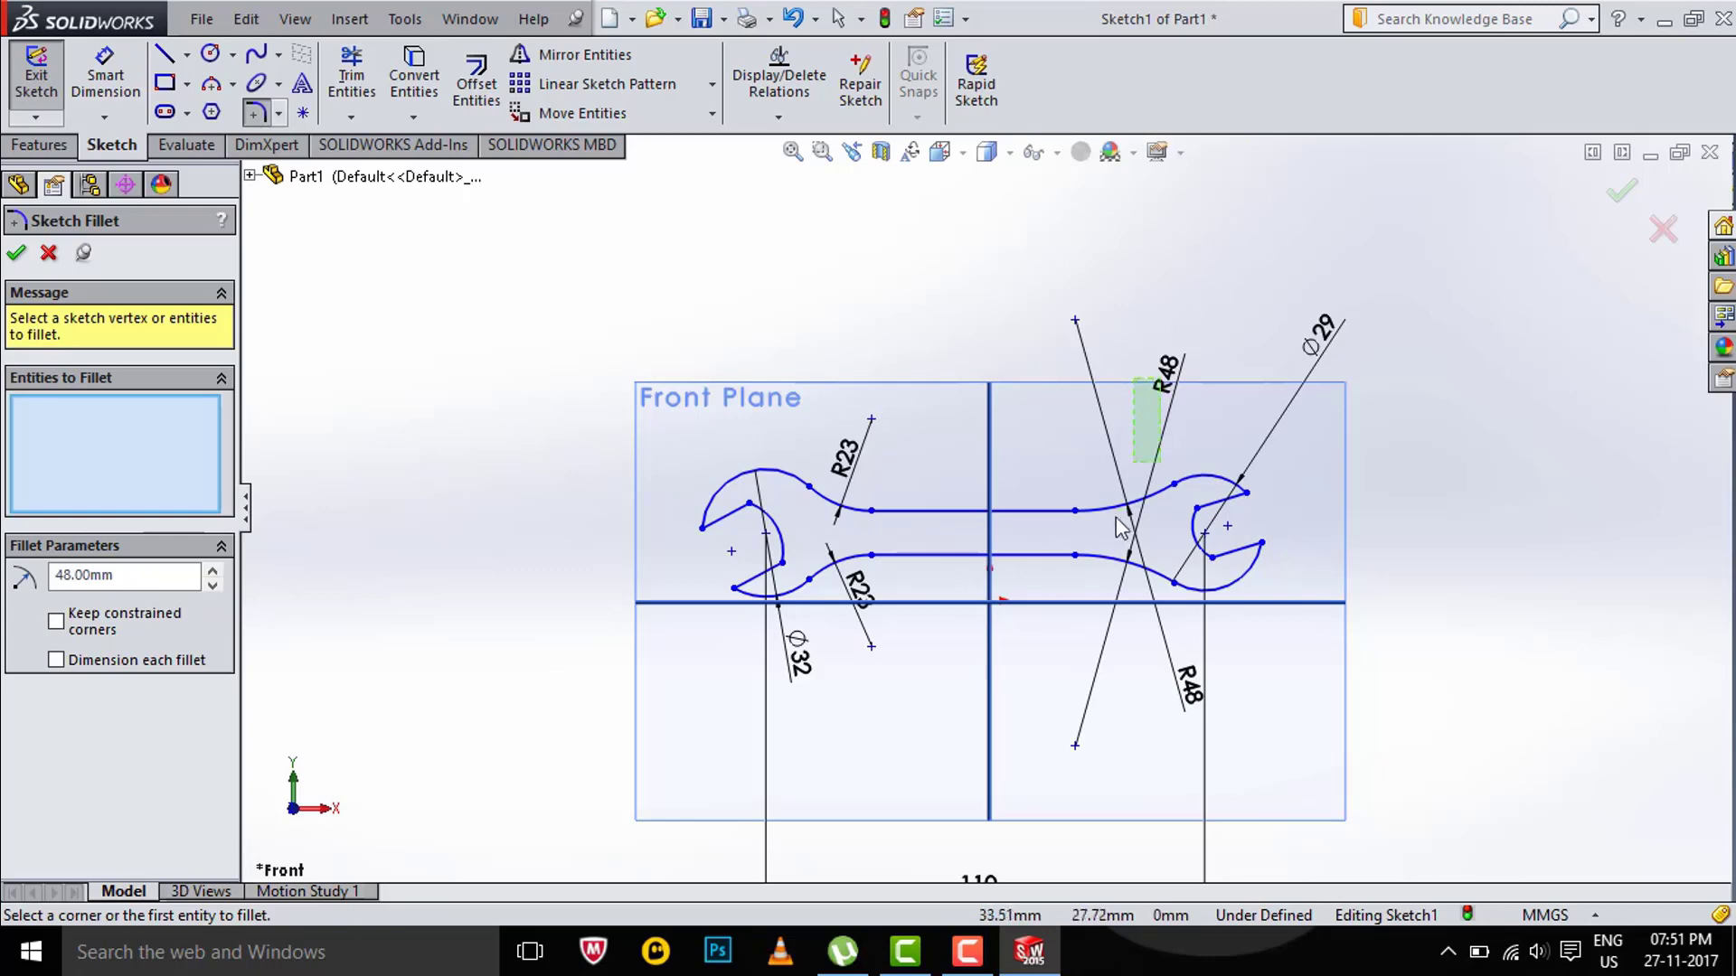
Move both R48 dimensions beside their arcs
{"action": "key", "text": "Escape"}
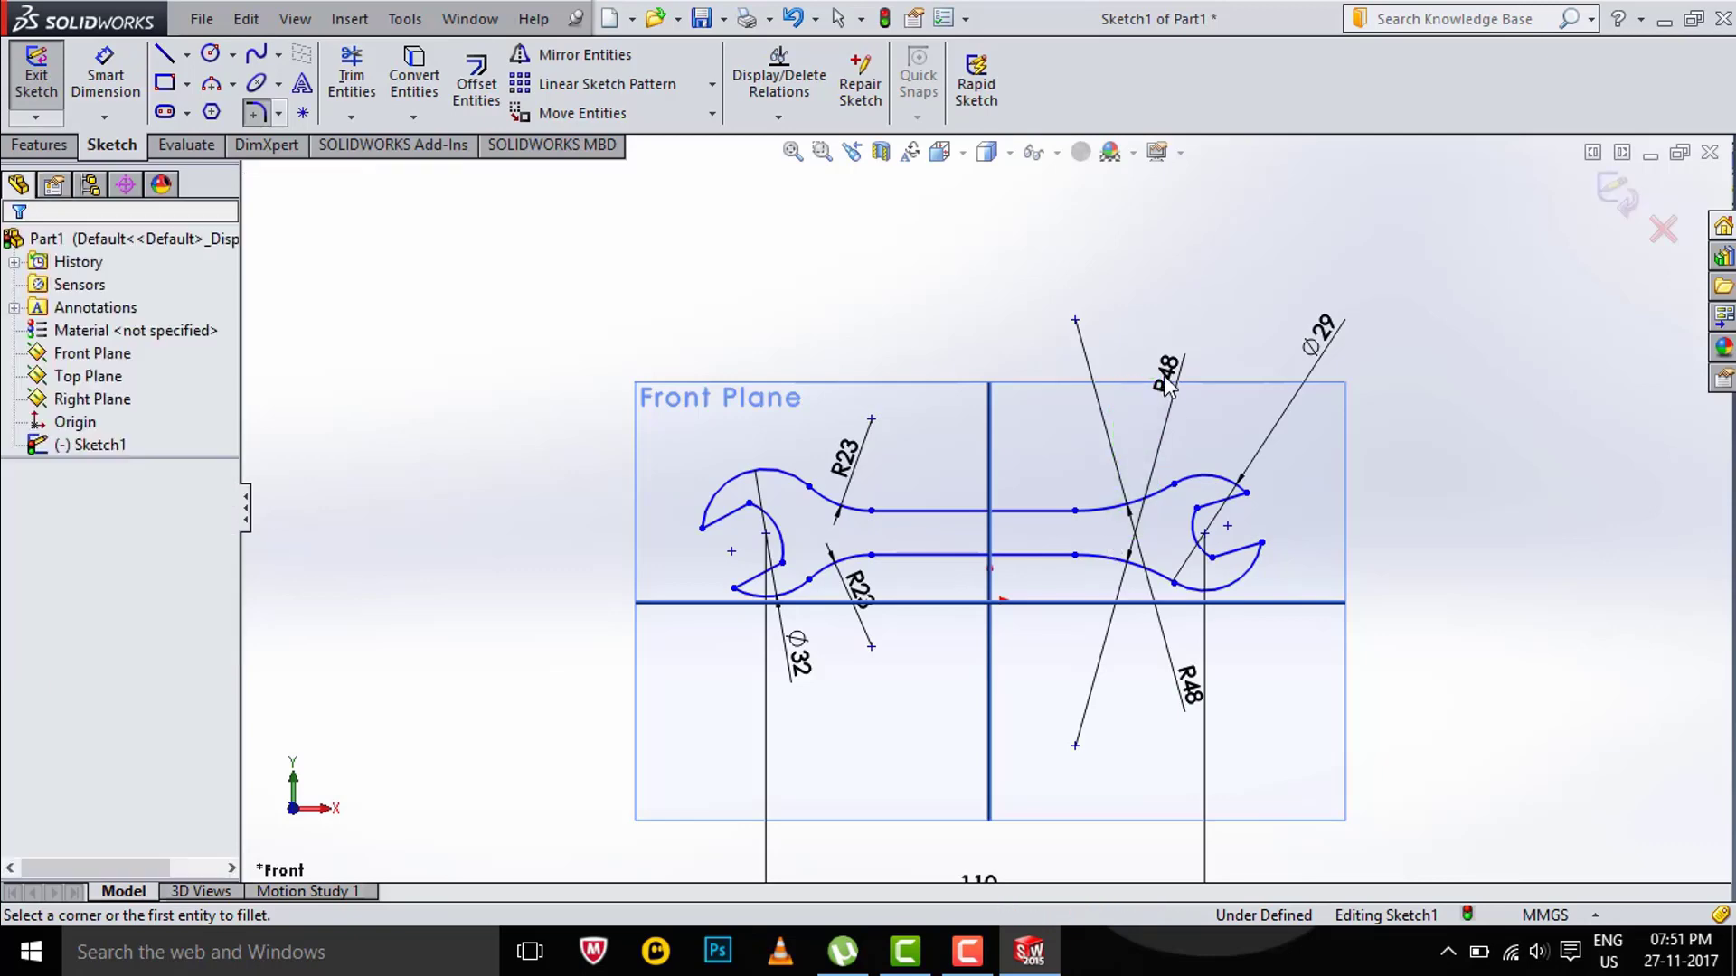
{"action": "left_click_drag", "start_coordinate": [1164, 377], "coordinate": [1115, 599]}
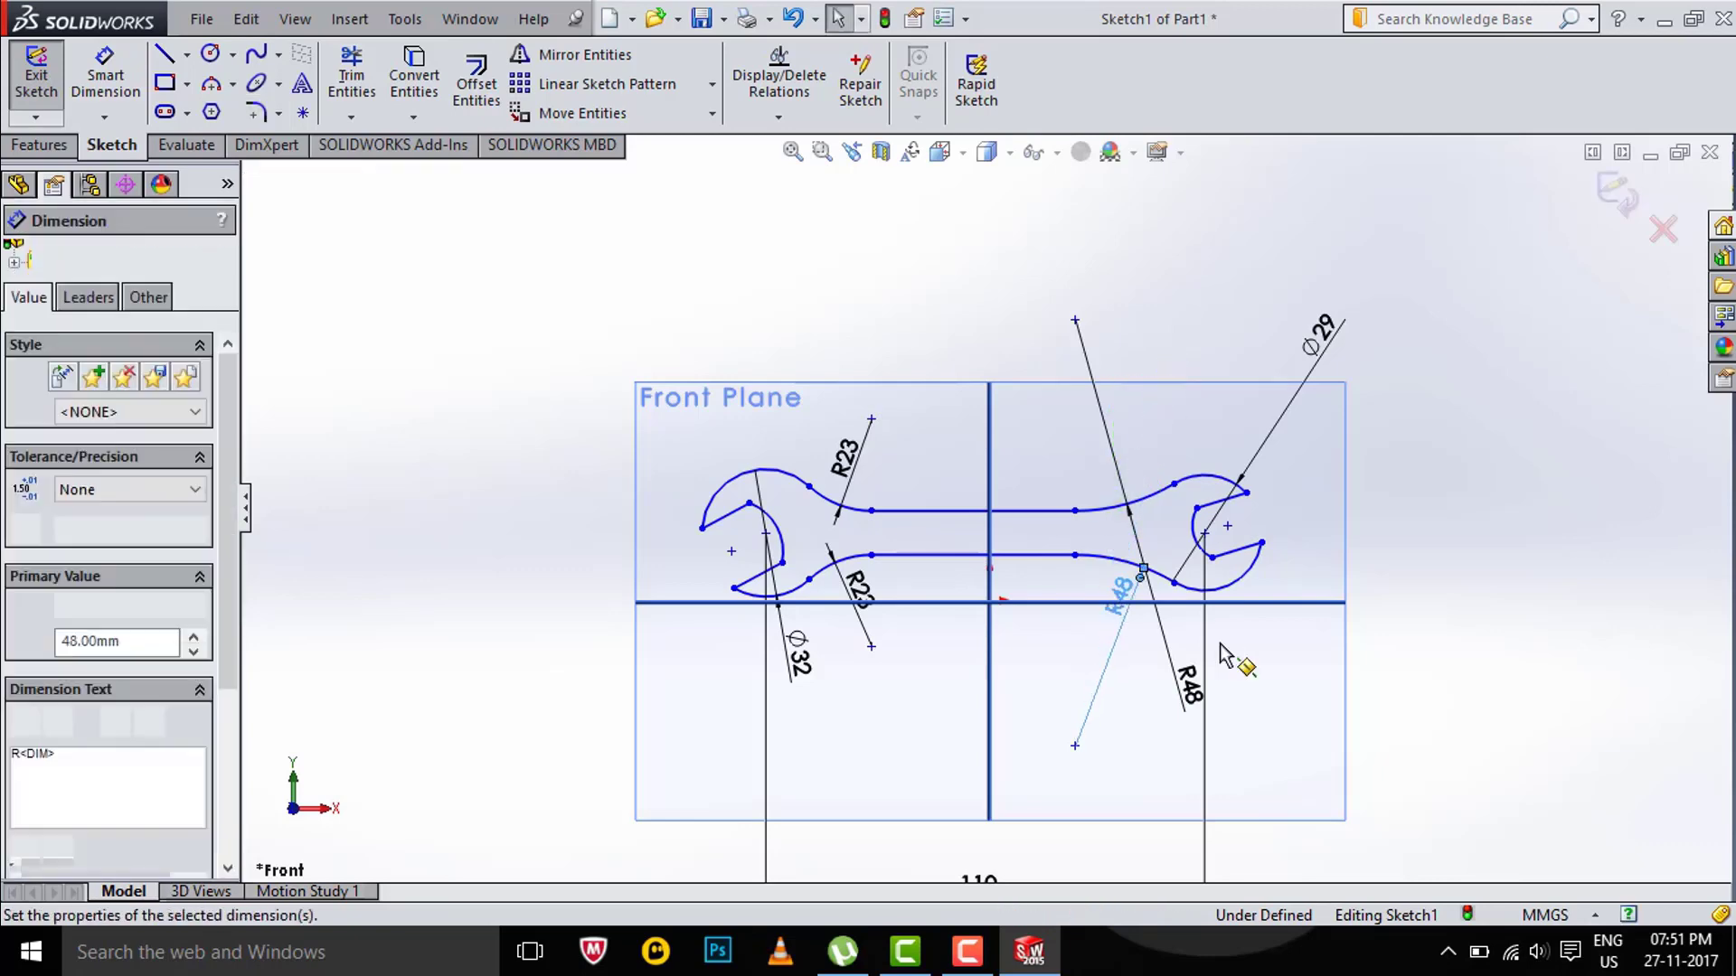
{"action": "left_click_drag", "start_coordinate": [1191, 692], "coordinate": [1141, 456]}
{"action": "key", "text": "Escape"}
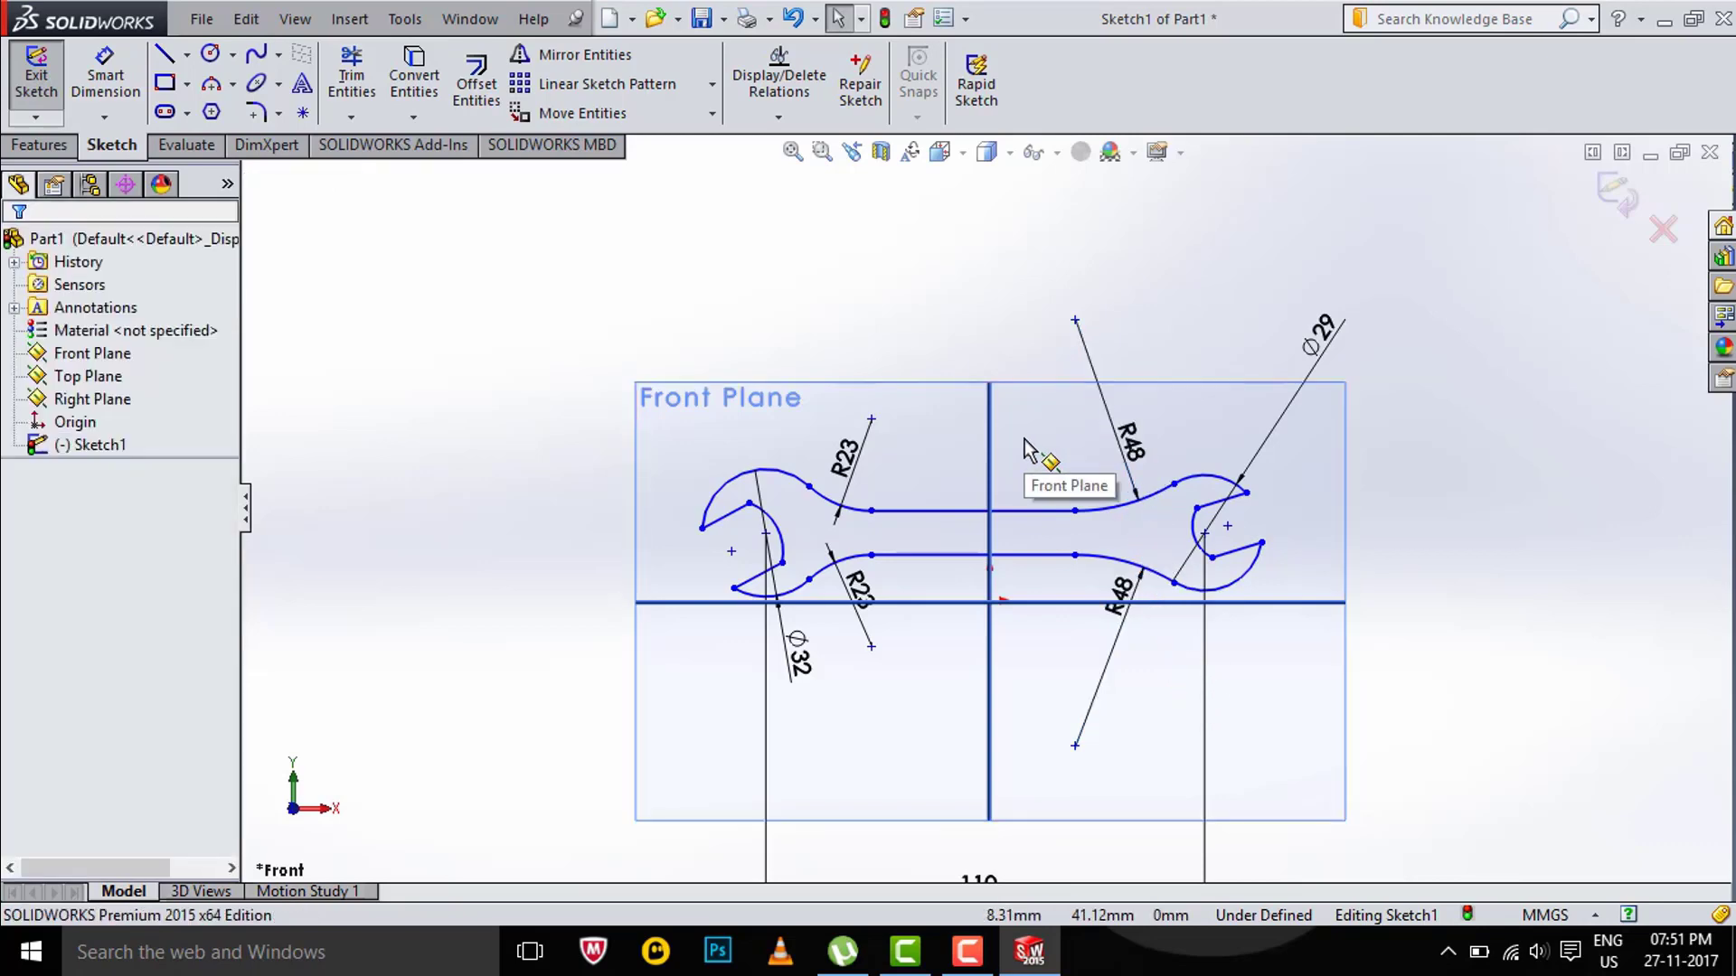
Place the 110 length dimension above the wrench and zoom back in
{"action": "key", "text": "f"}
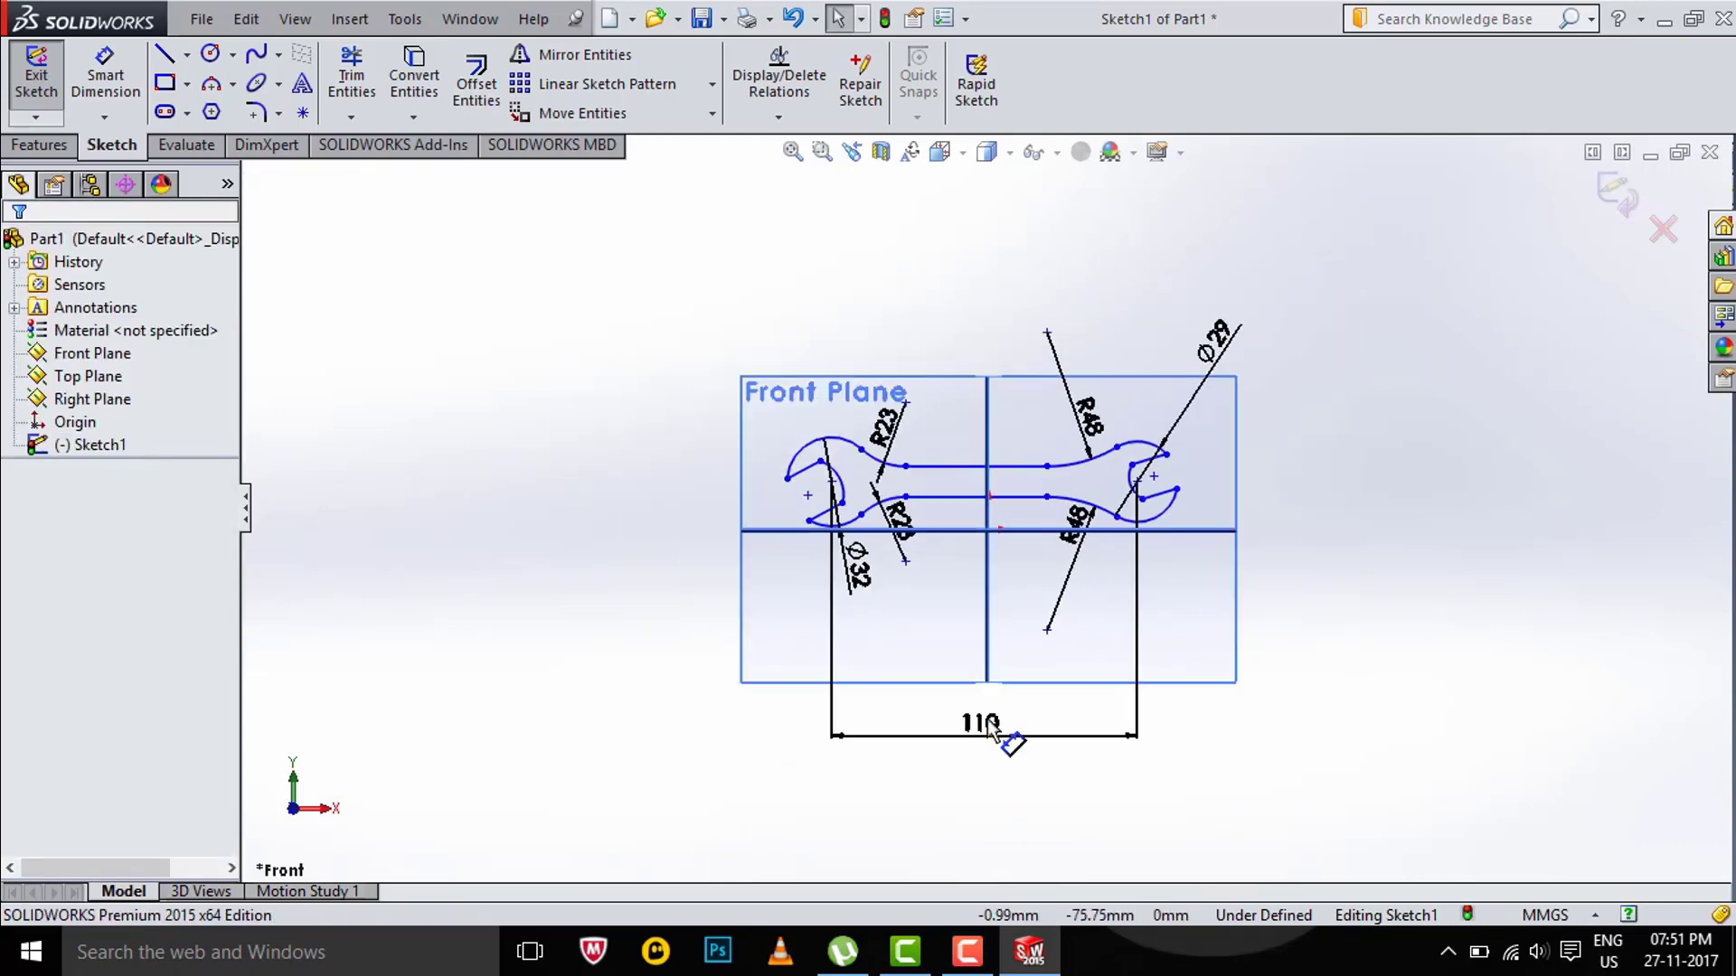
{"action": "left_click_drag", "start_coordinate": [979, 702], "coordinate": [953, 342]}
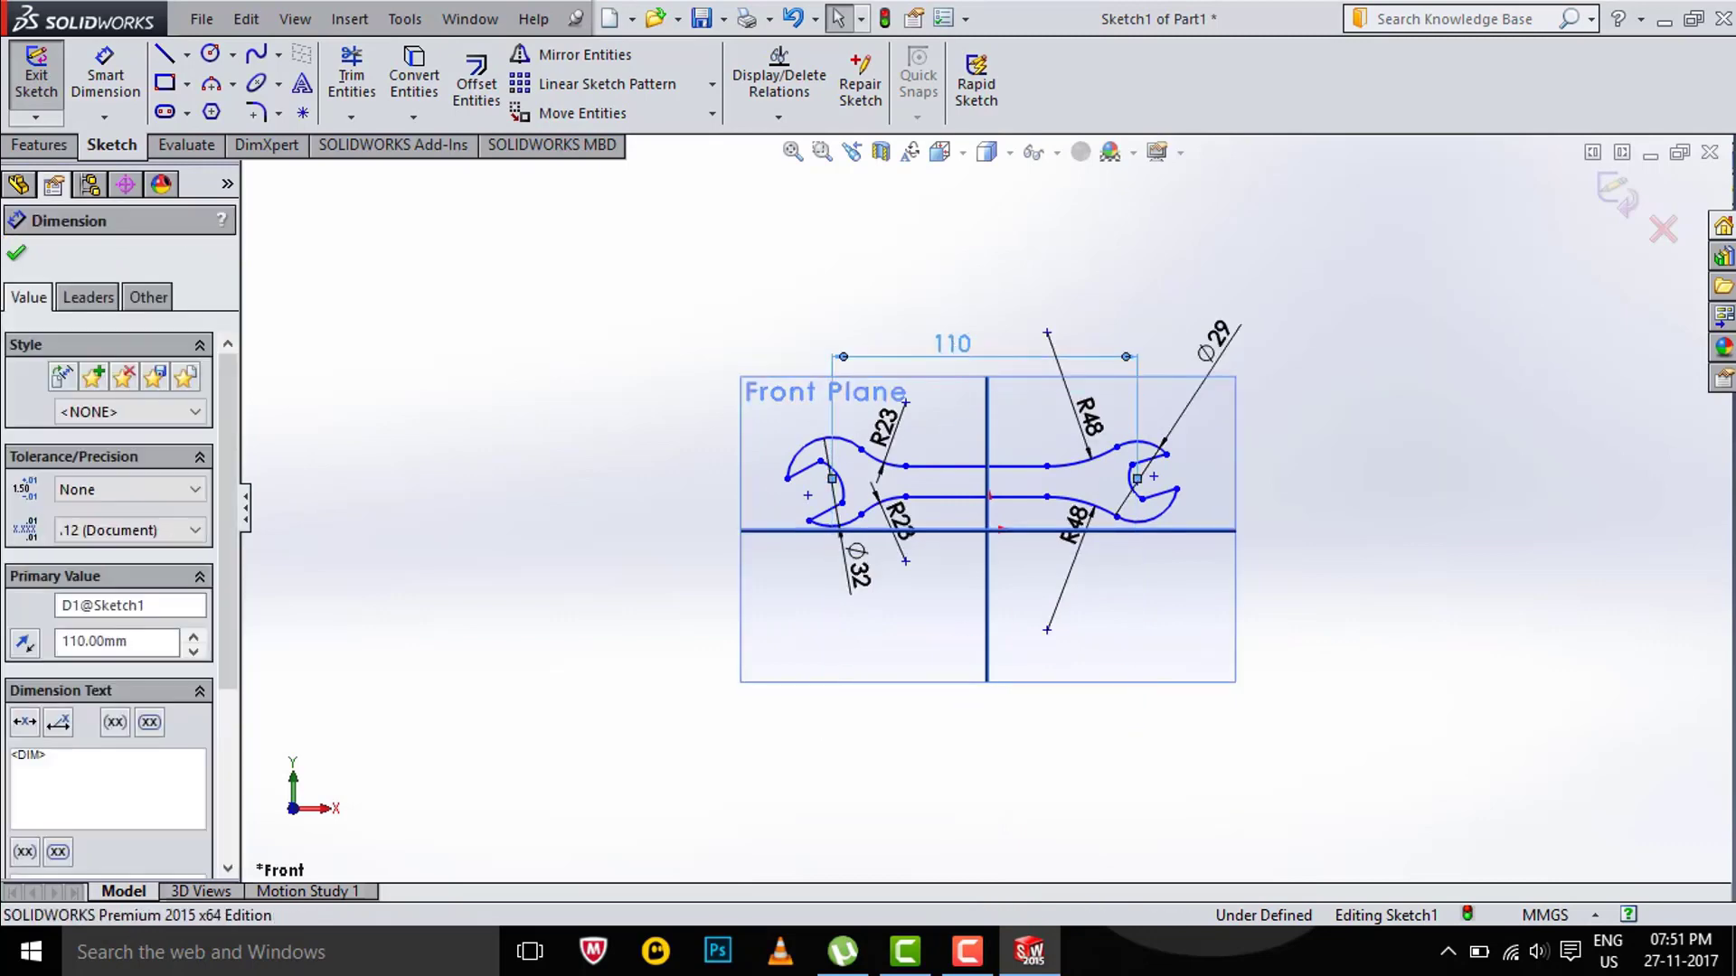
{"action": "left_click", "coordinate": [902, 289]}
{"action": "scroll", "coordinate": [917, 332], "scroll_direction": "down", "scroll_amount": 2}
{"action": "scroll", "coordinate": [931, 362], "scroll_direction": "down", "scroll_amount": 3}
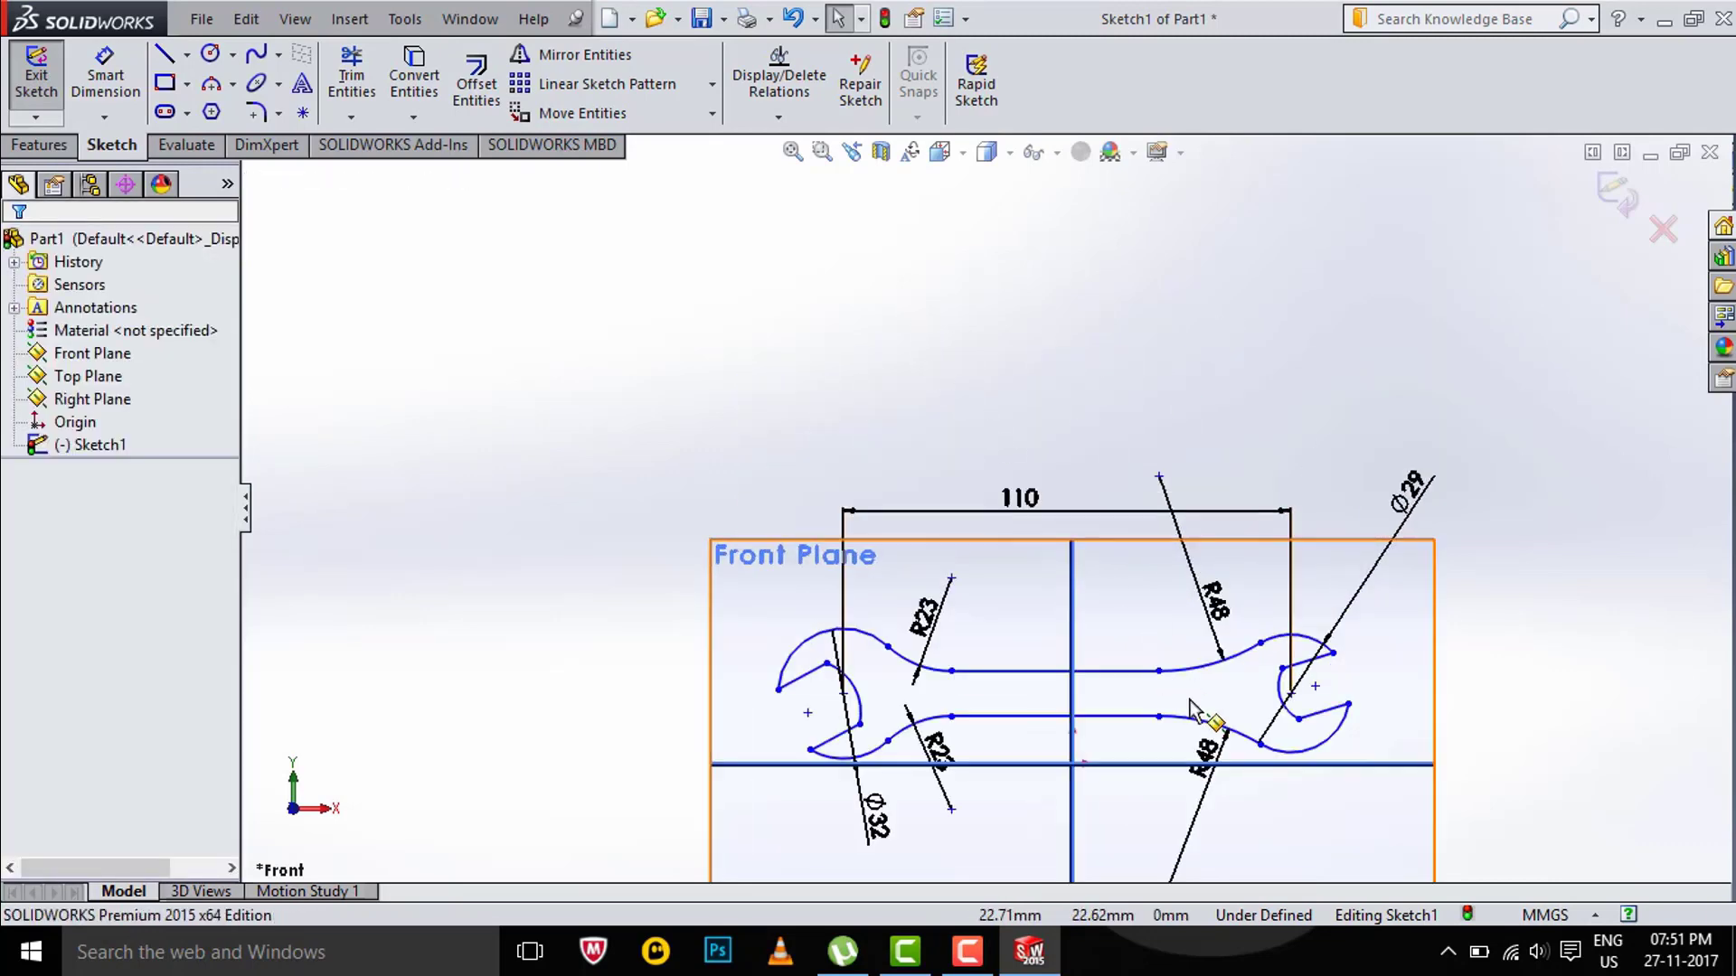
{"action": "scroll", "coordinate": [1256, 796], "scroll_direction": "down", "scroll_amount": 2}
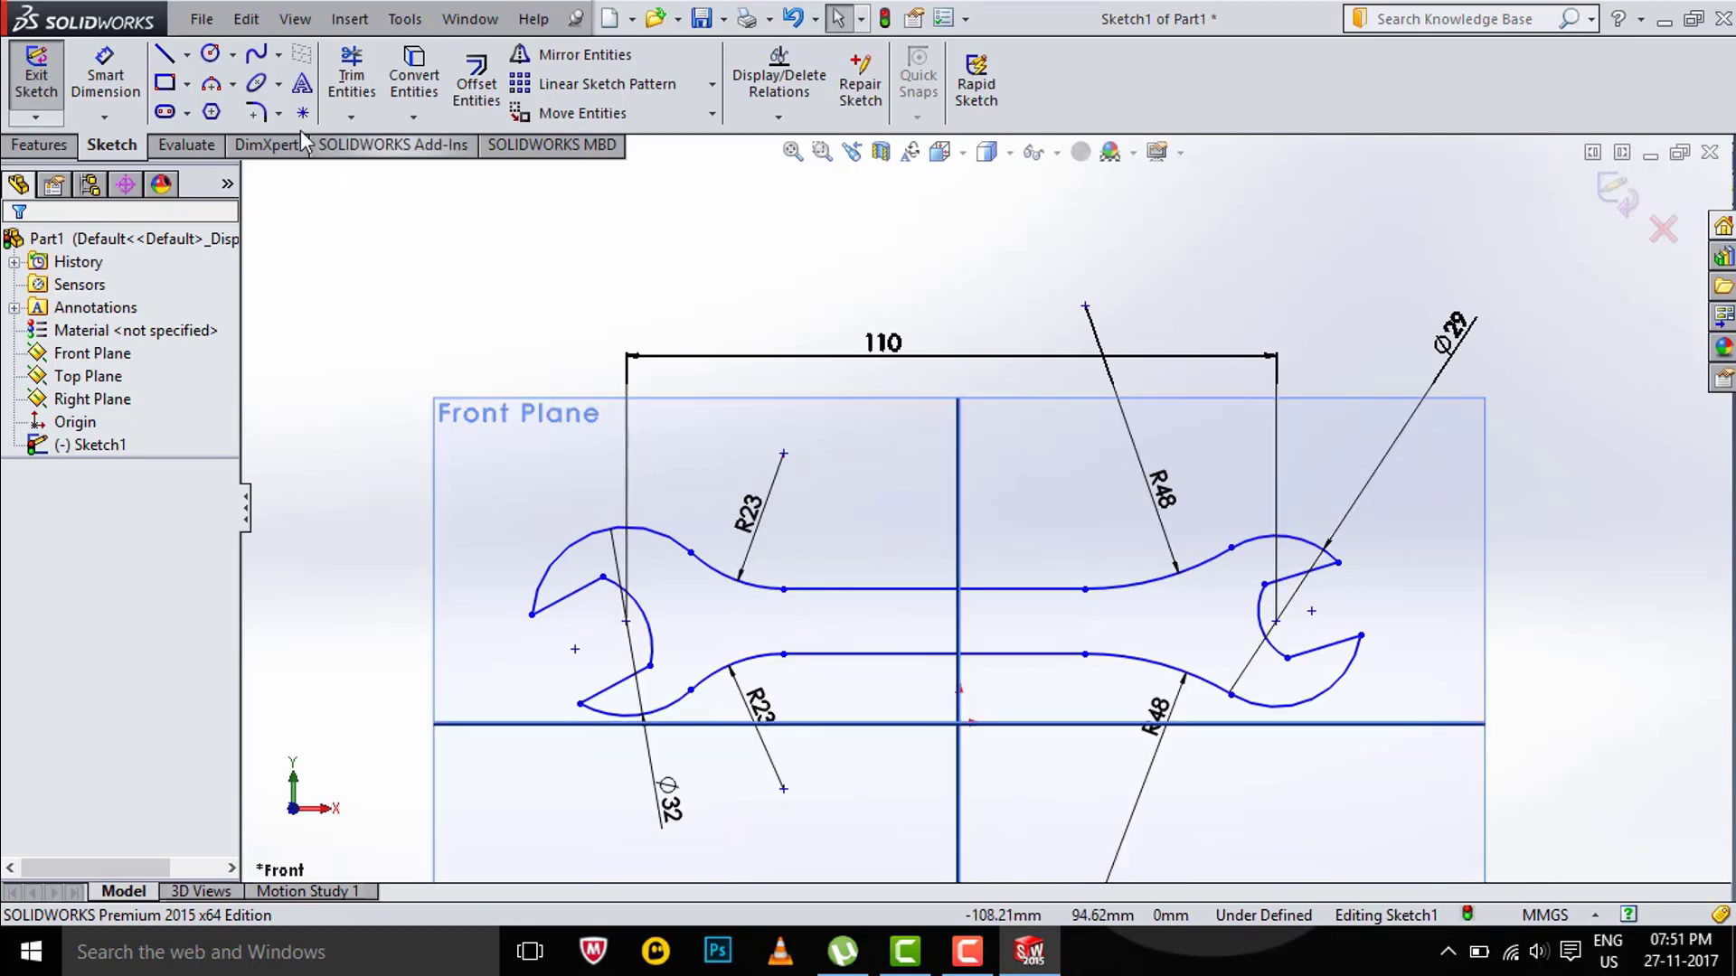
Draw a centre-point slot-end arc in the jaw, starting at the upper fillet's end
{"action": "left_click", "coordinate": [233, 84]}
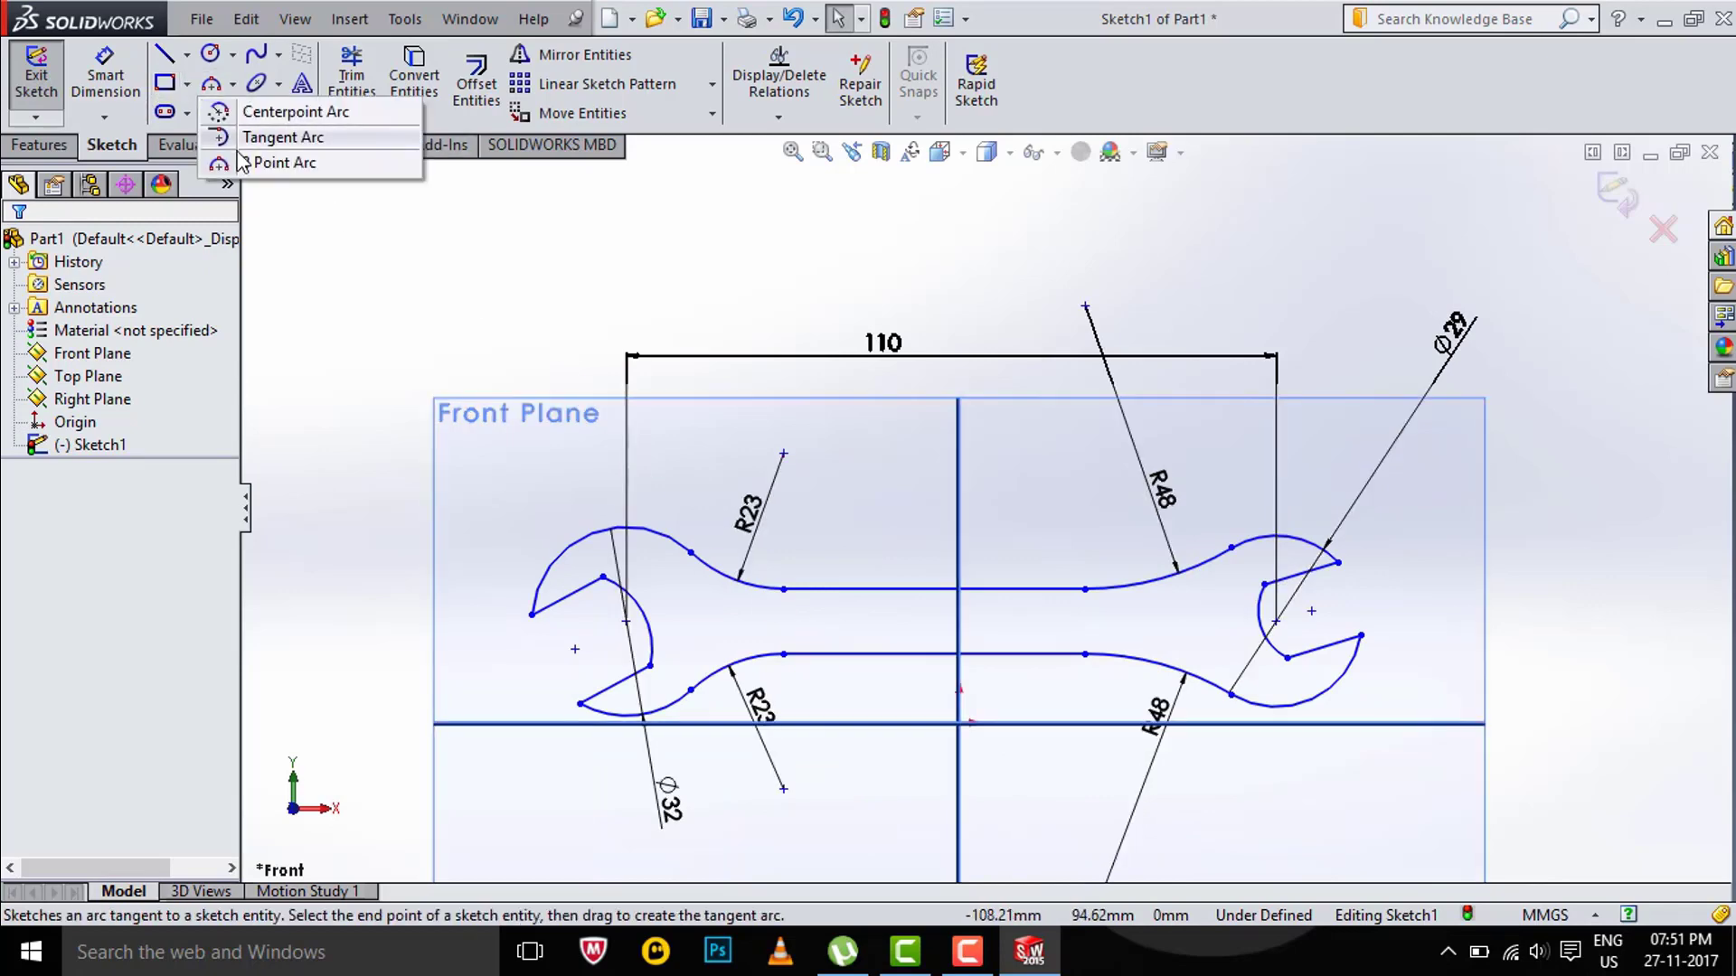
{"action": "left_click", "coordinate": [272, 113]}
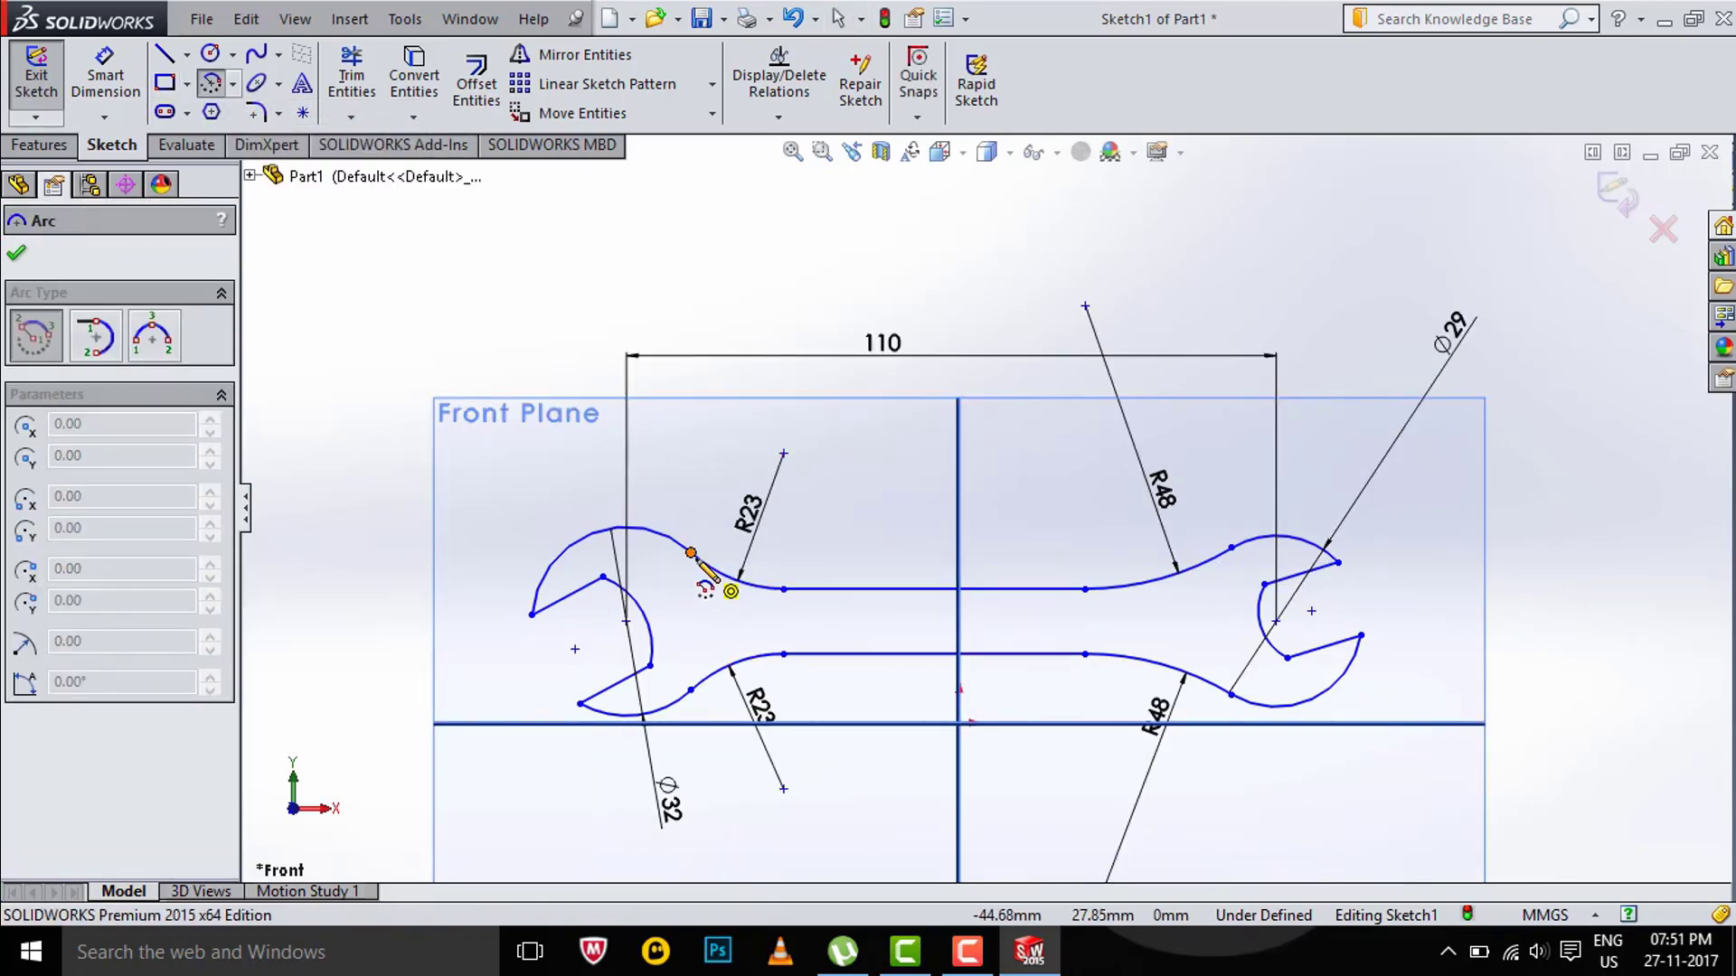
{"action": "left_click", "coordinate": [626, 622]}
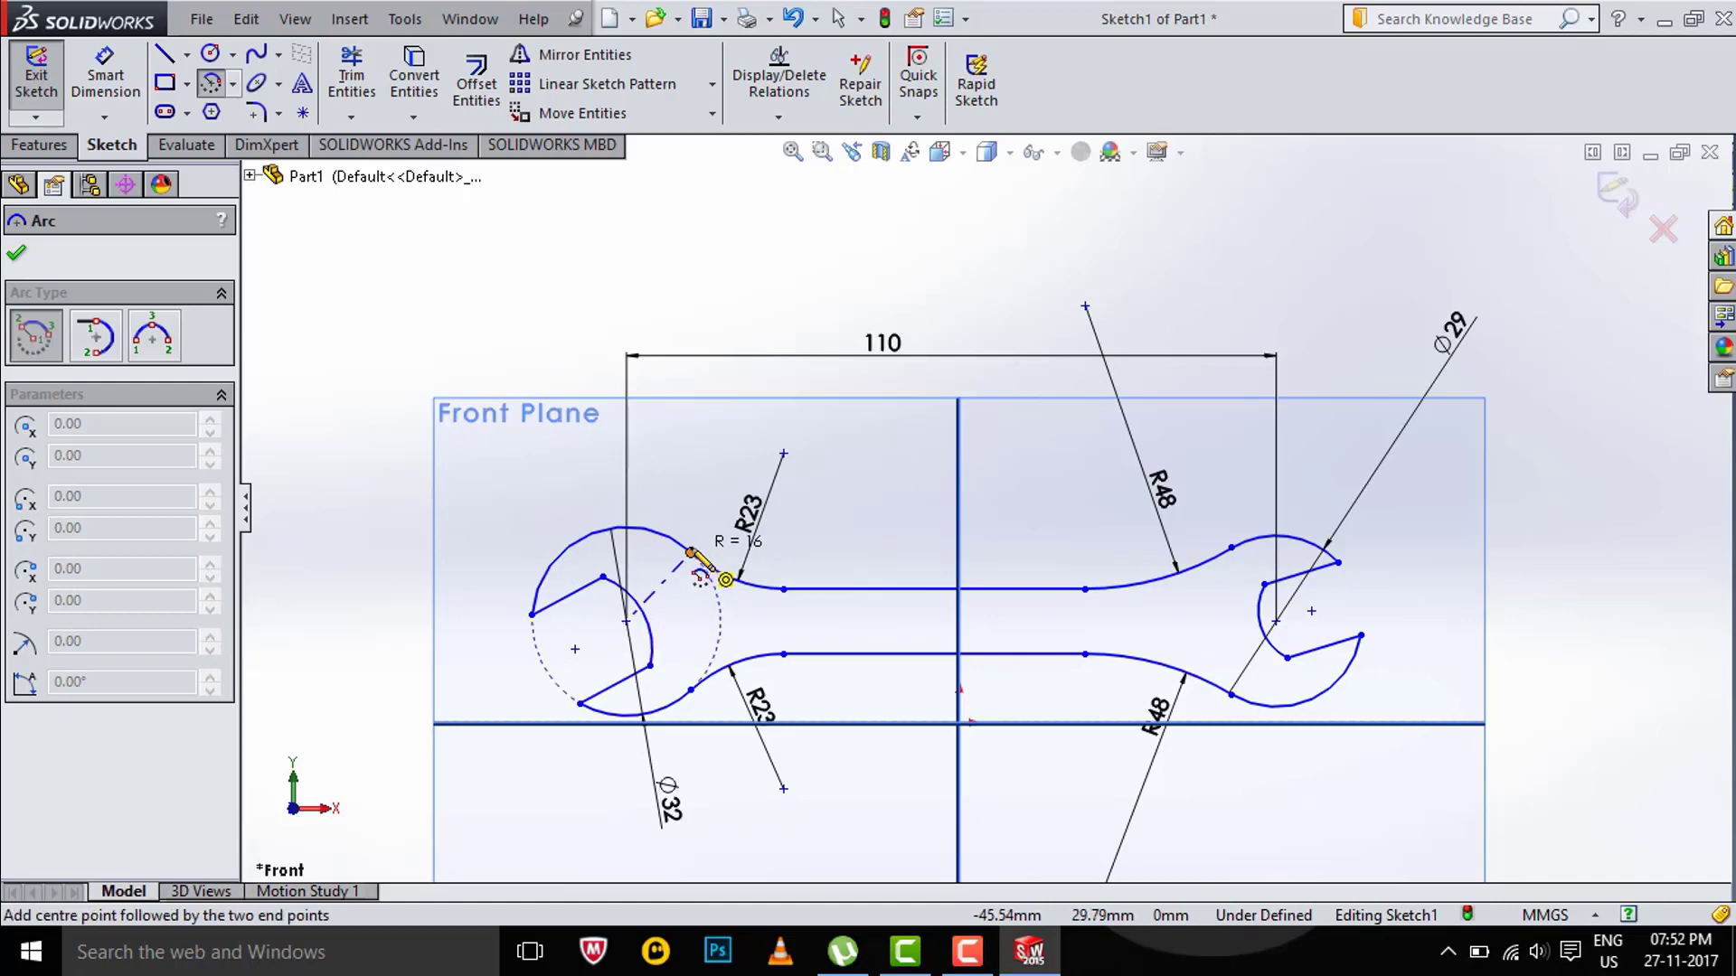
{"action": "left_click", "coordinate": [691, 553]}
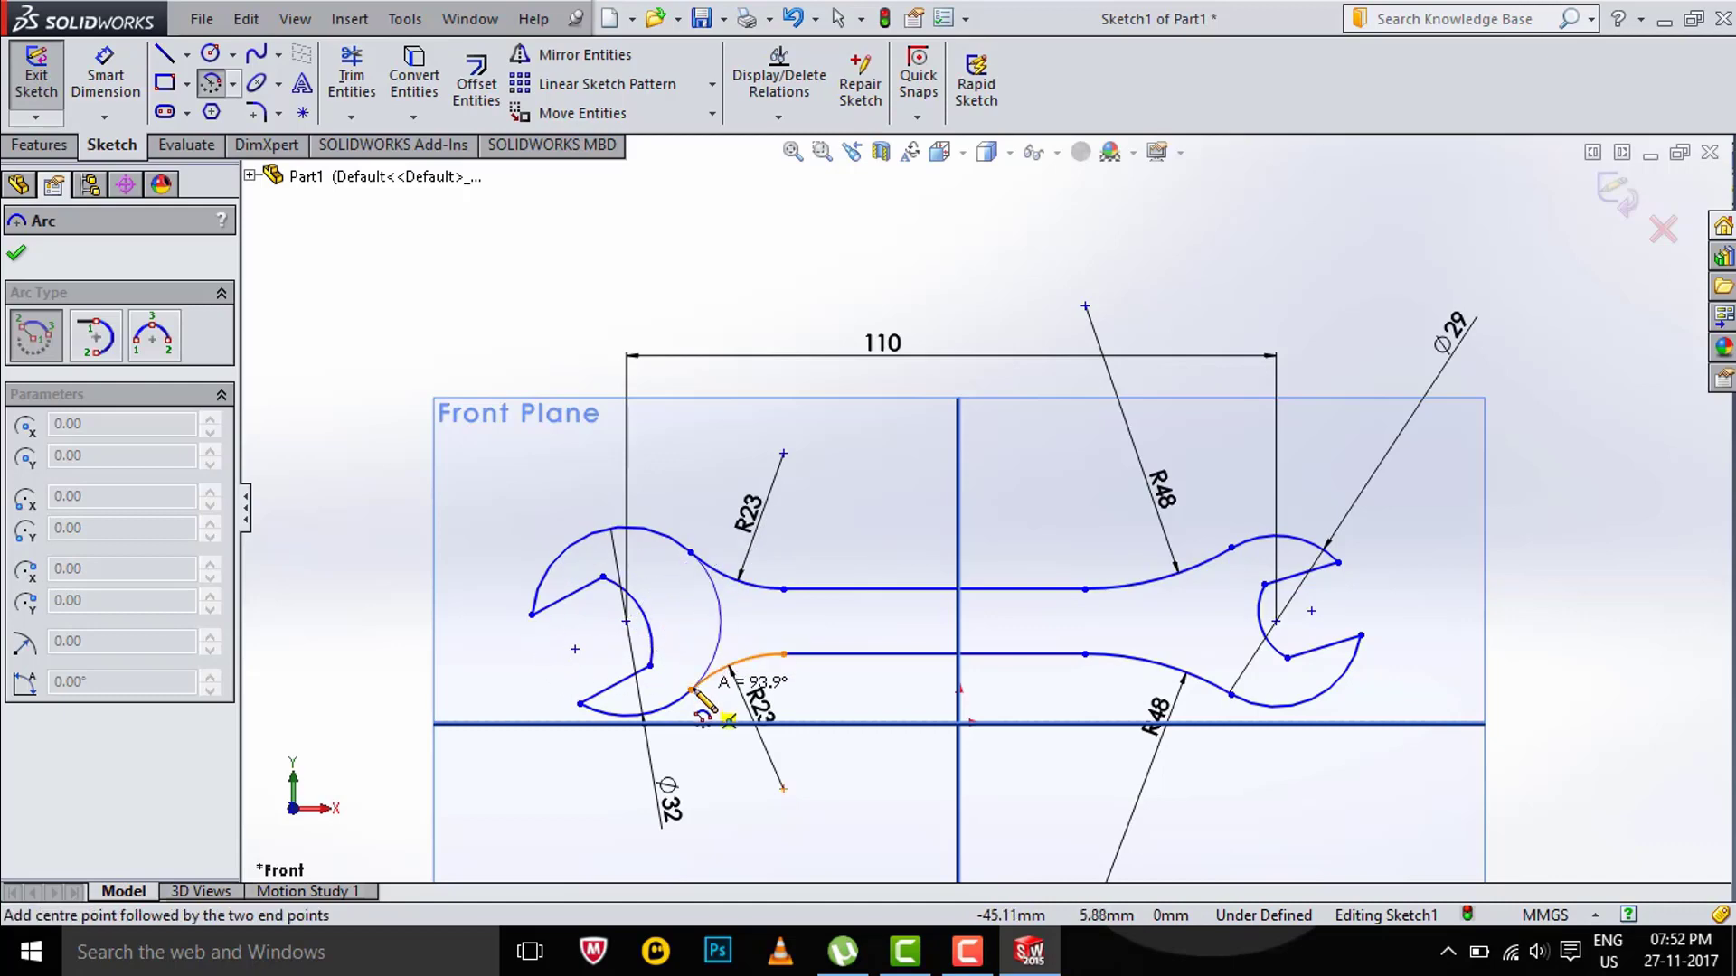
{"action": "left_click", "coordinate": [691, 691]}
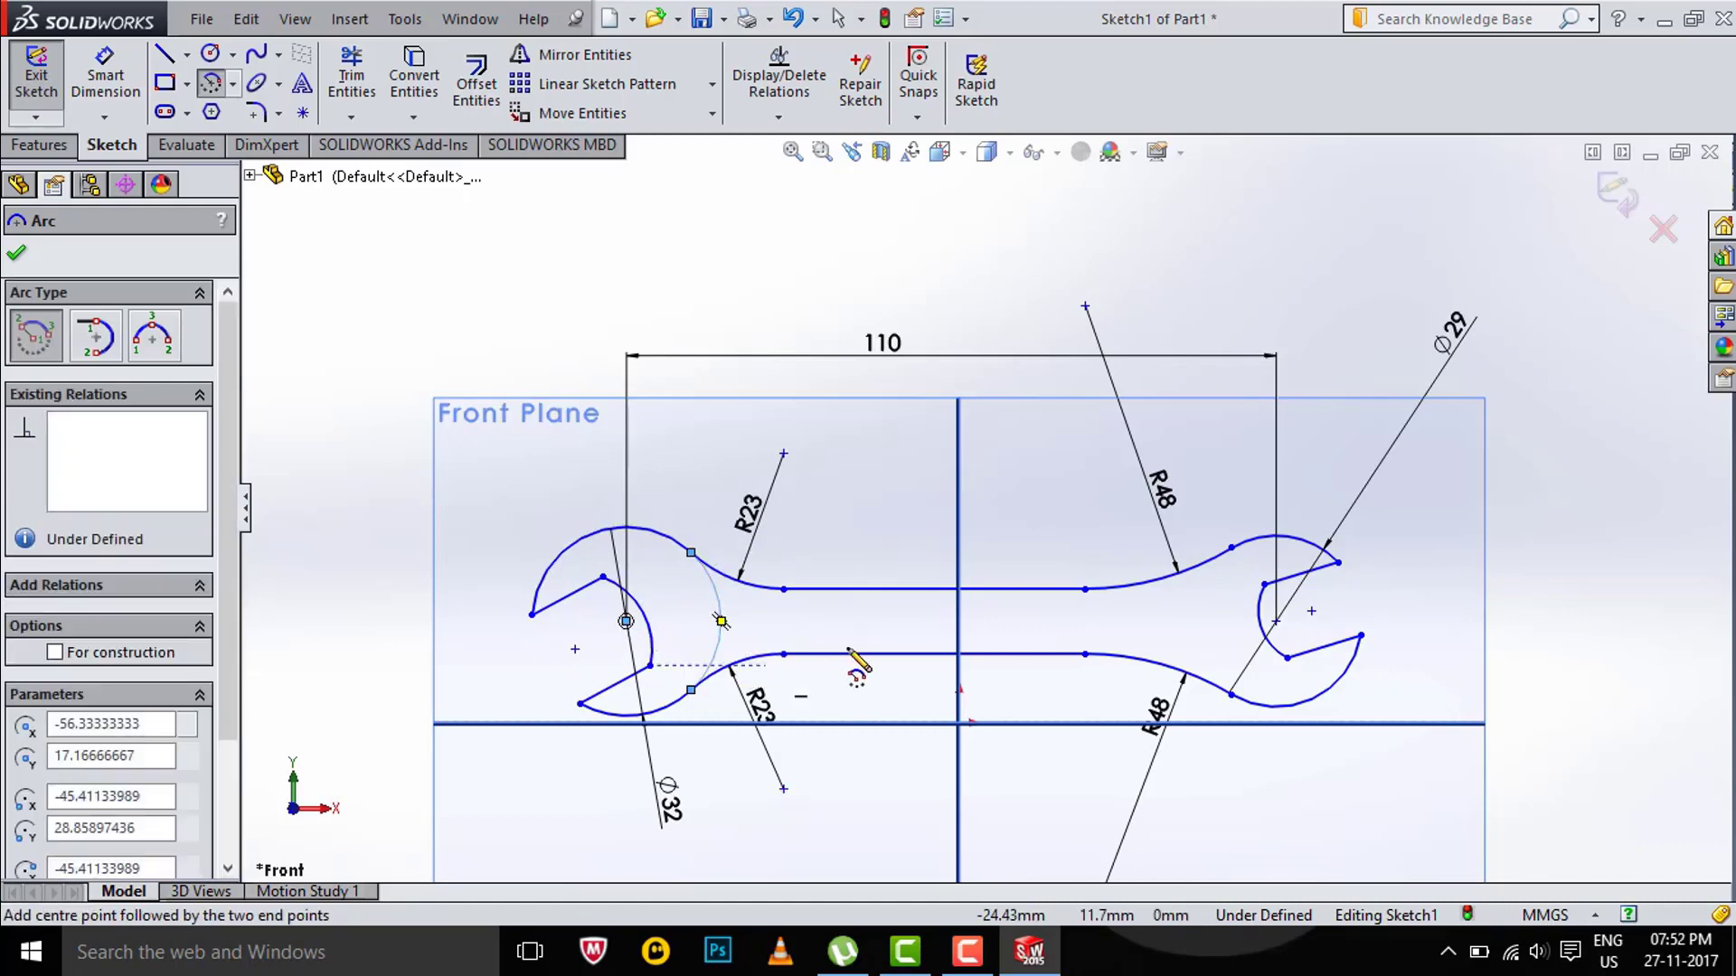
Draw the outer arcs of the right head around the same centre point
{"action": "left_click", "coordinate": [1276, 621]}
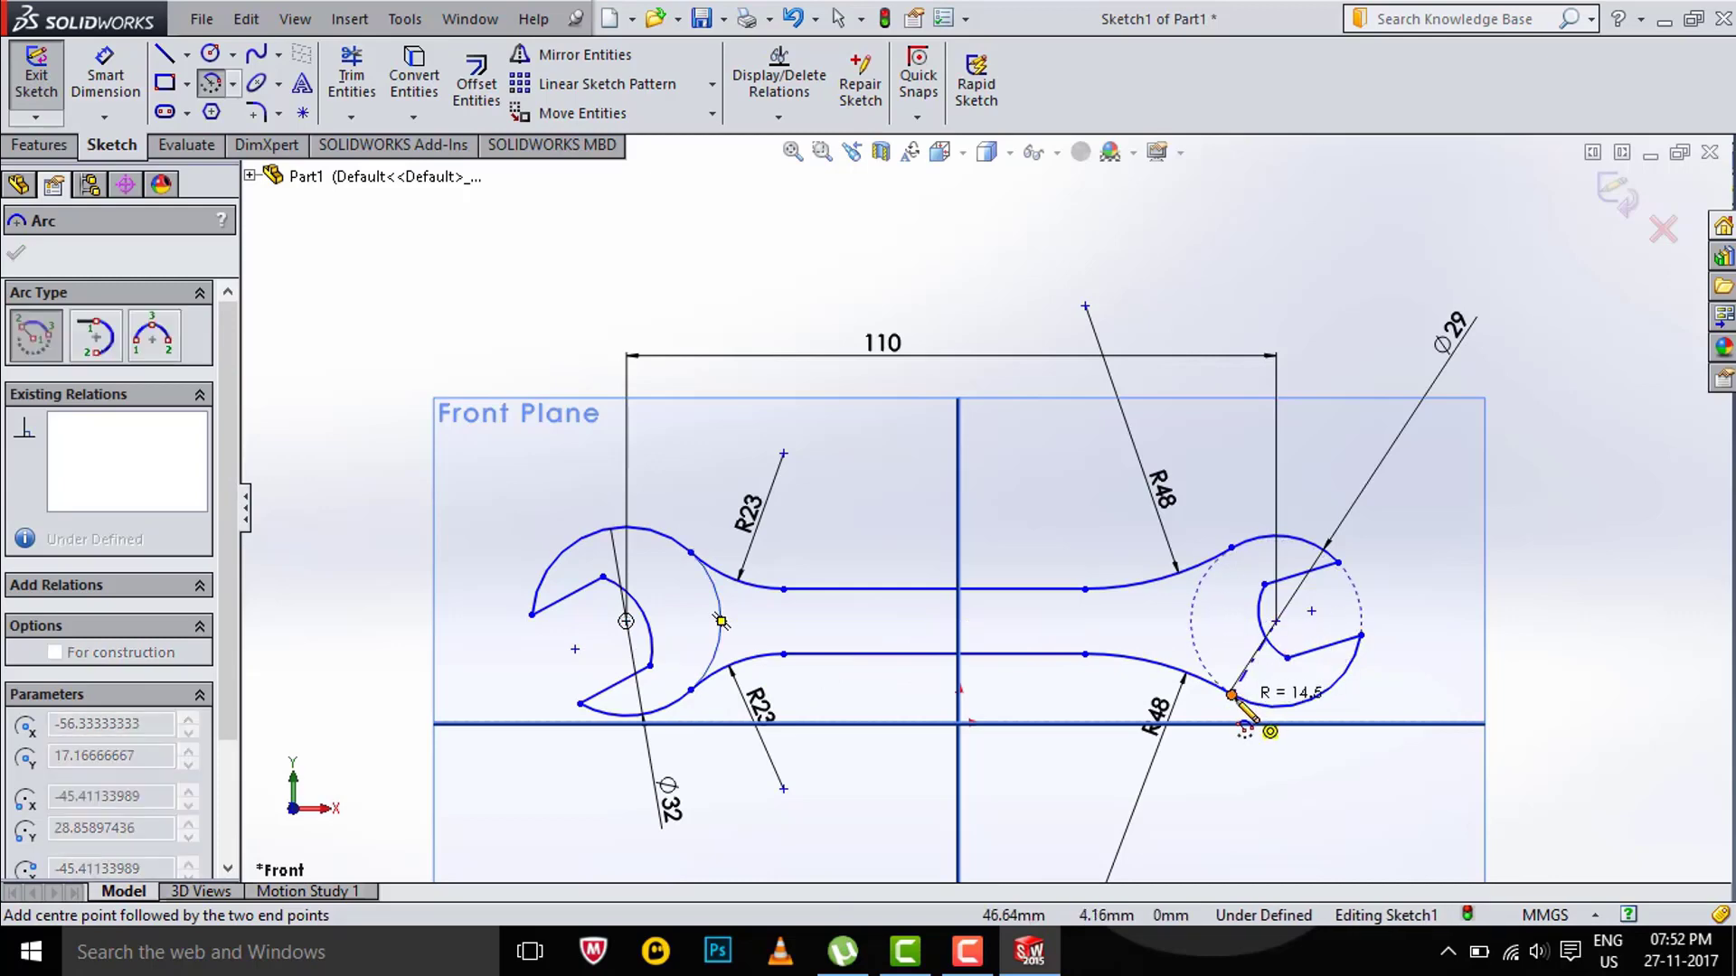
{"action": "left_click", "coordinate": [1232, 694]}
{"action": "left_click", "coordinate": [1361, 635]}
{"action": "key", "text": "Escape"}
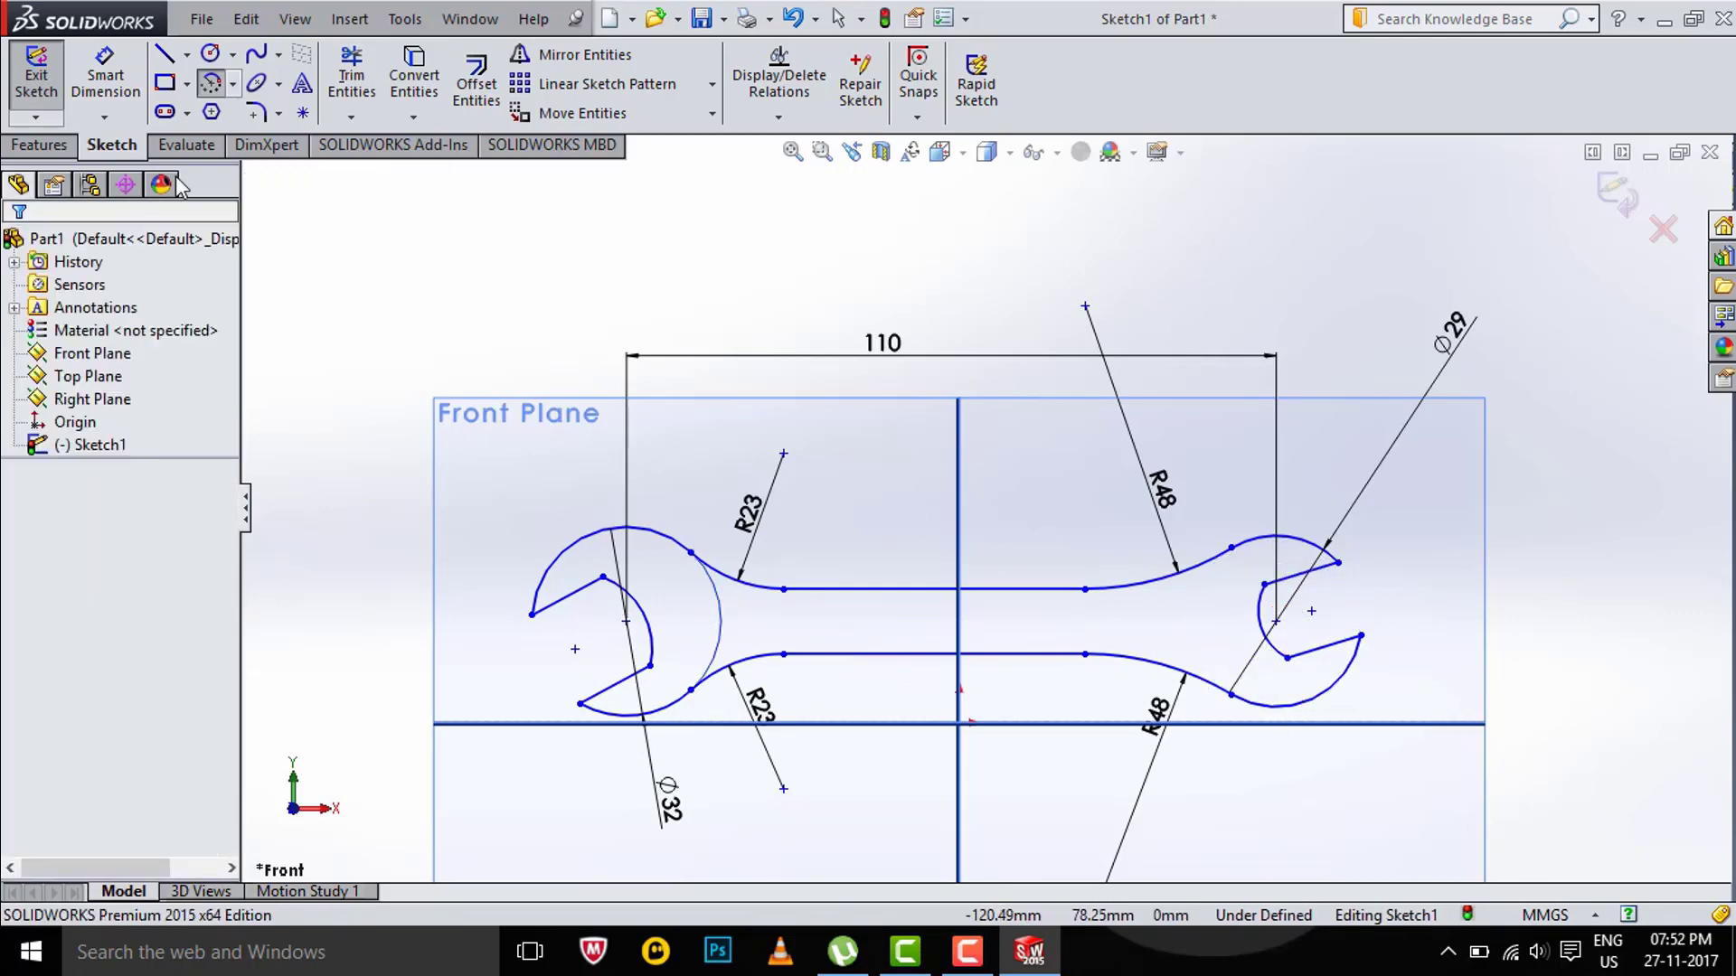
{"action": "left_click", "coordinate": [211, 83]}
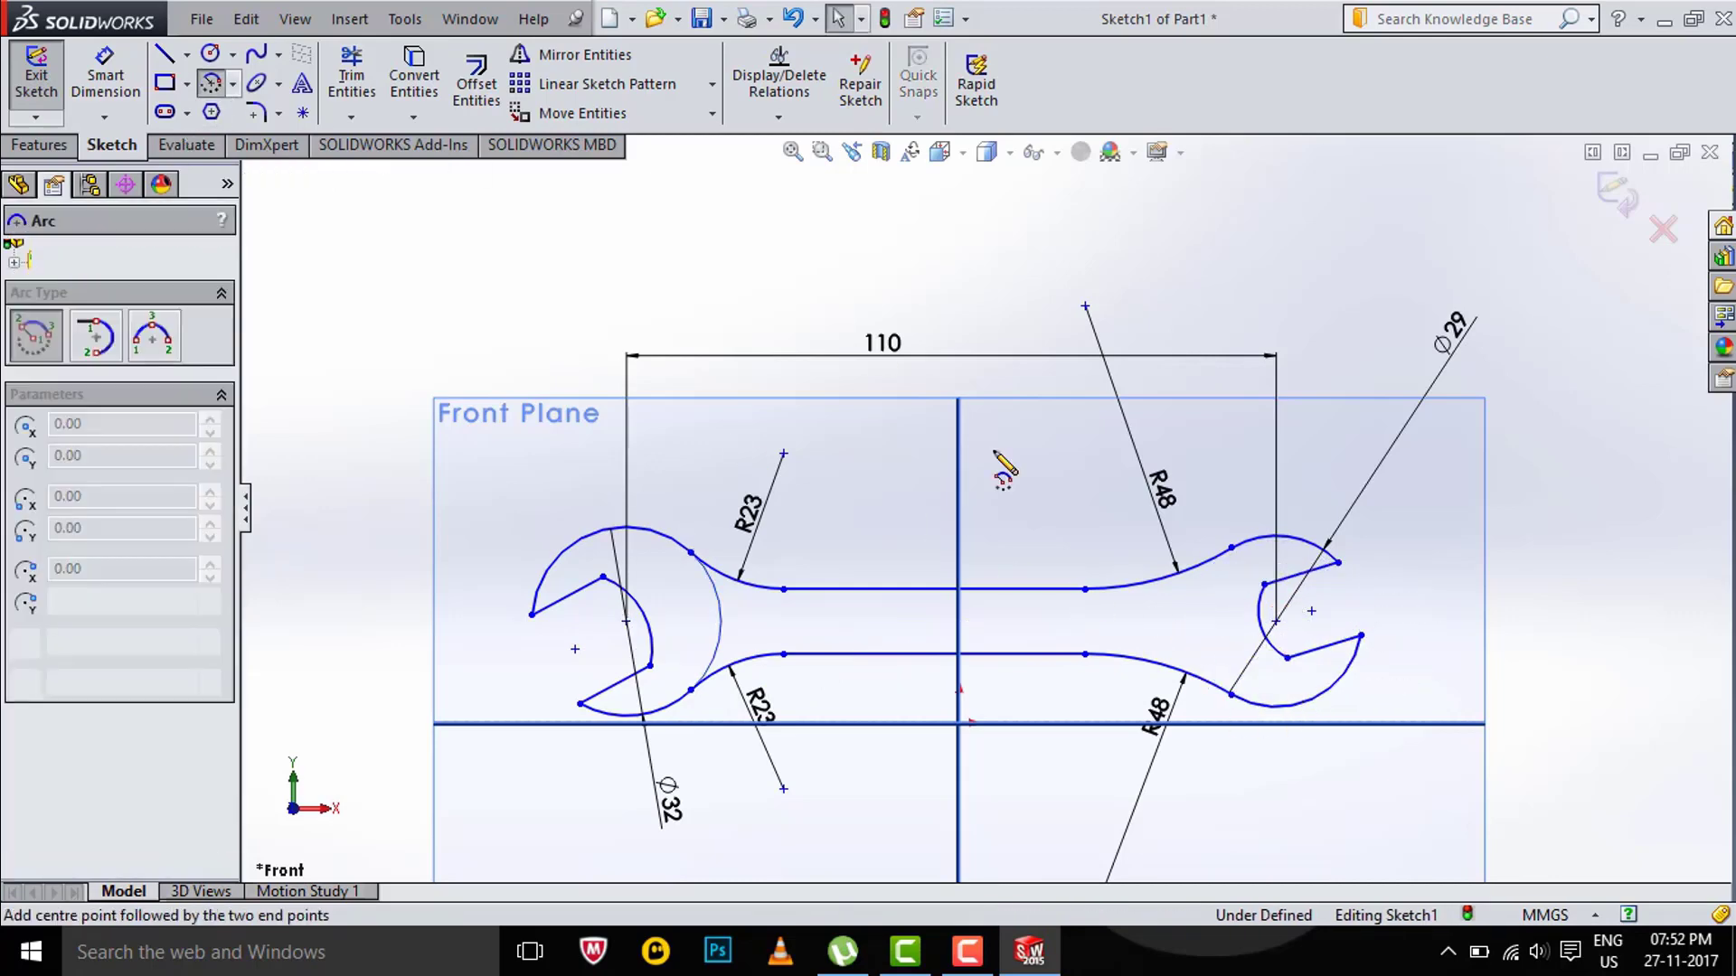
{"action": "left_click", "coordinate": [1276, 621]}
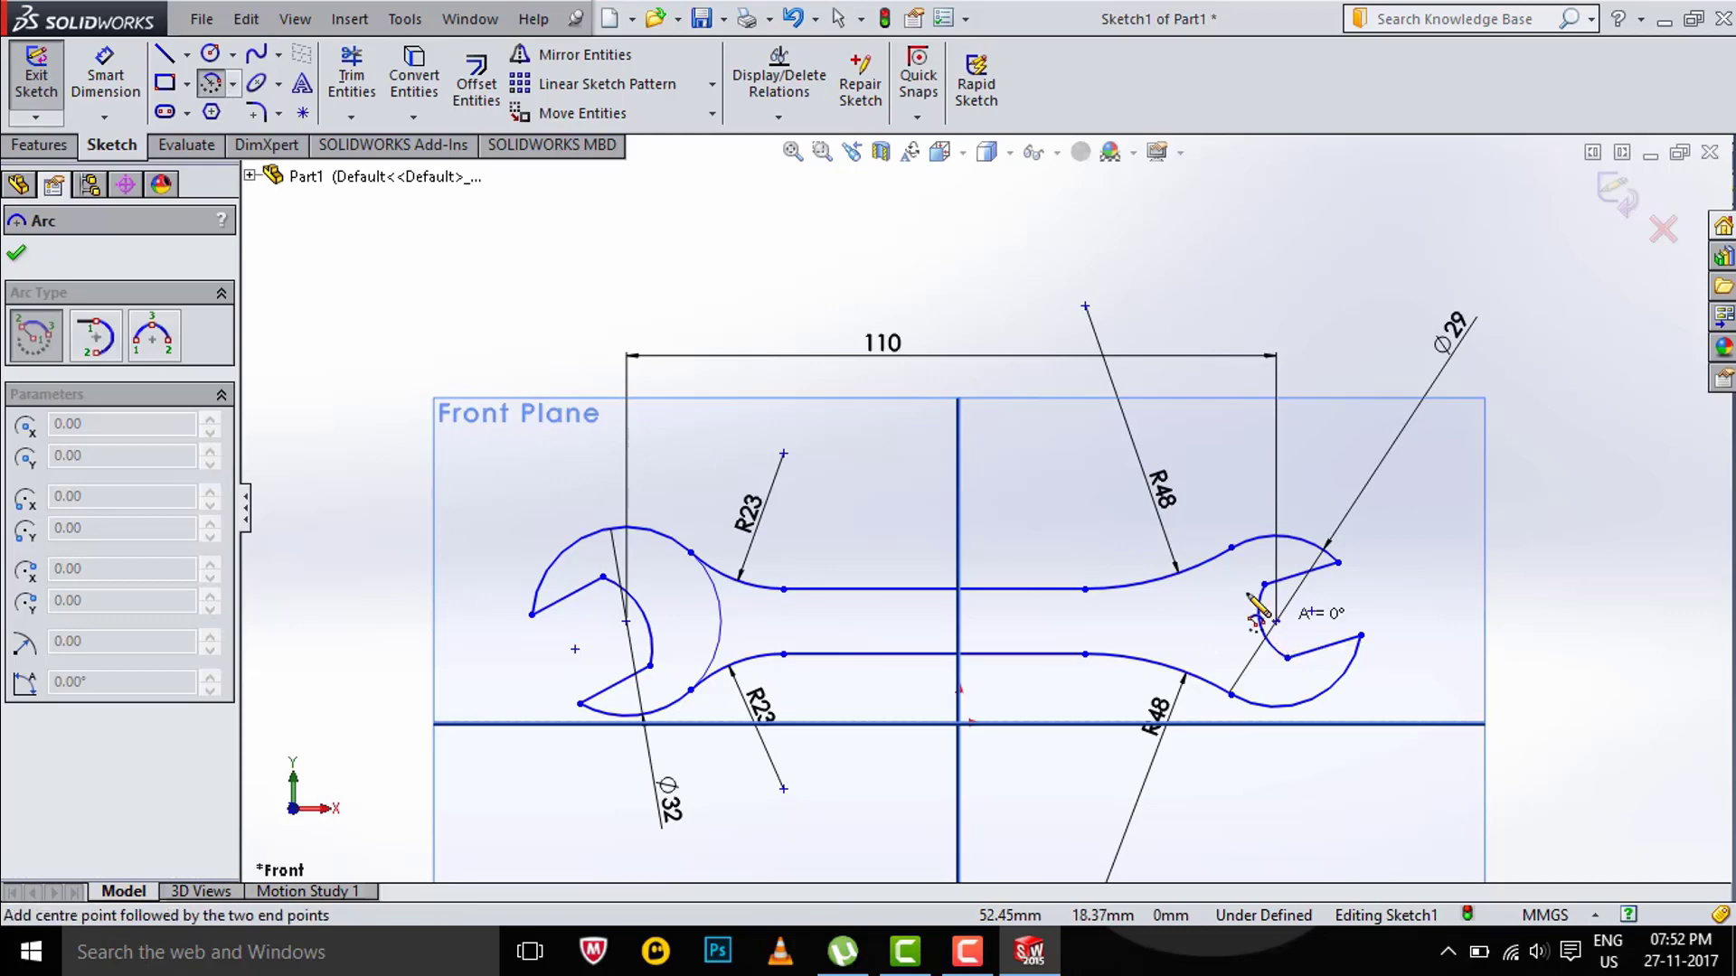
{"action": "left_click", "coordinate": [1231, 694]}
{"action": "key", "text": "Escape"}
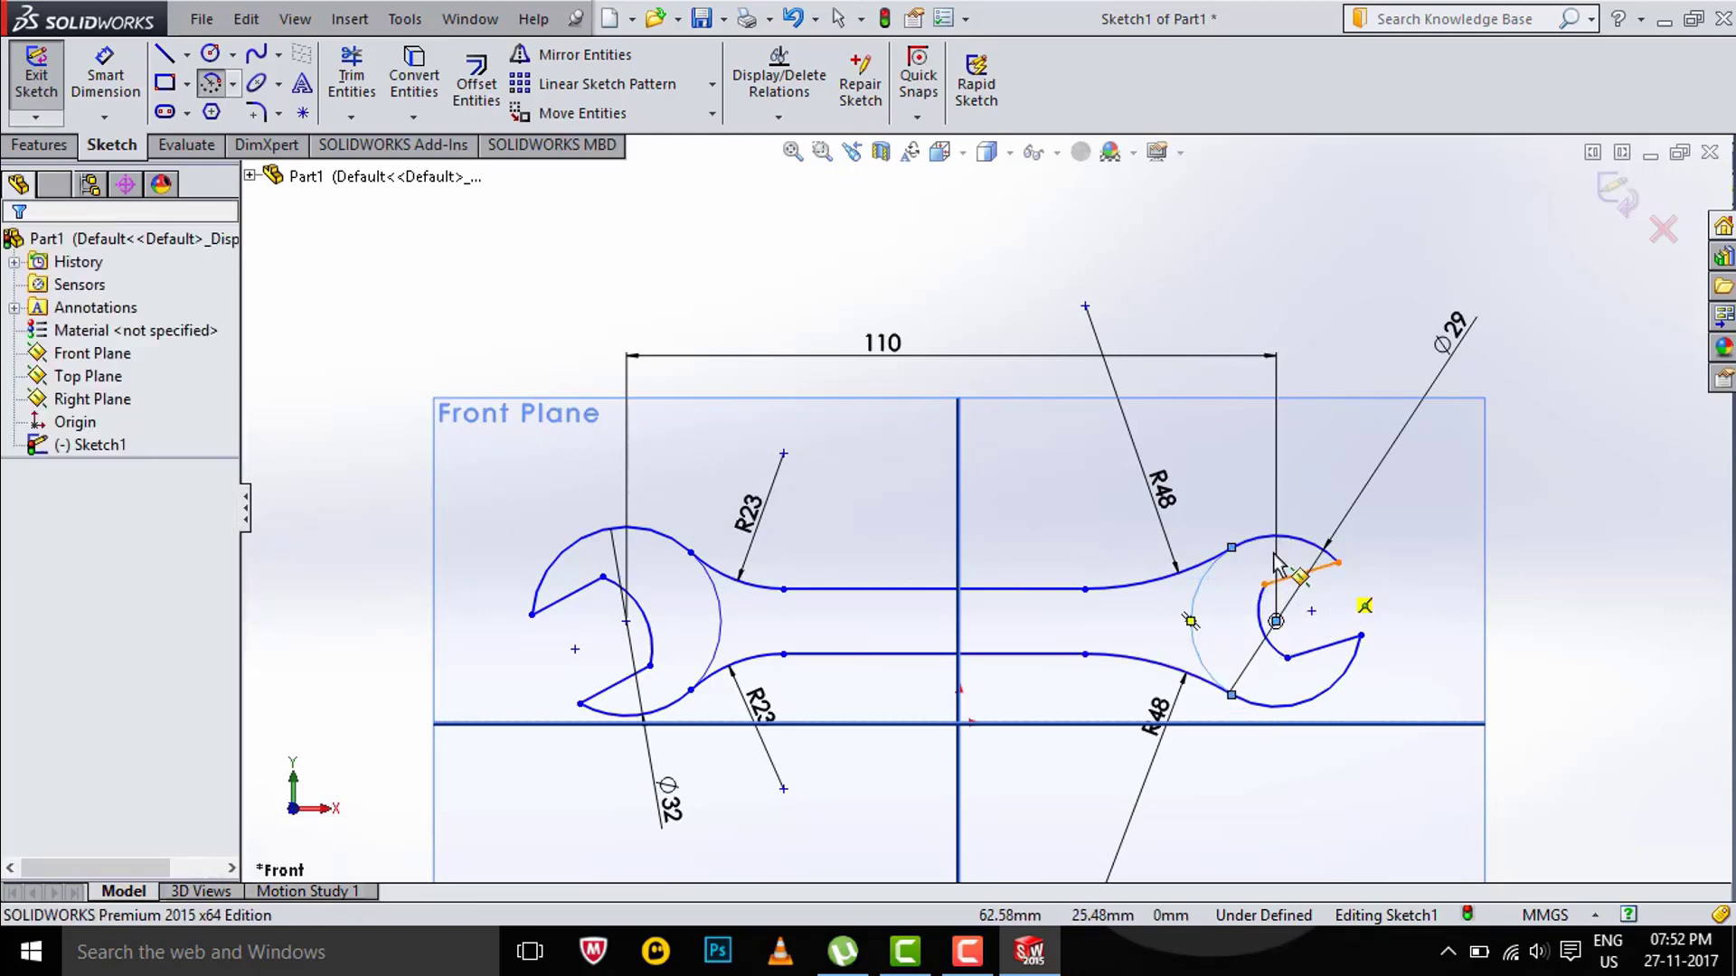
Dimension the left slot-end arc as R13 and the right slot-end arc as R9
{"action": "left_click", "coordinate": [105, 80]}
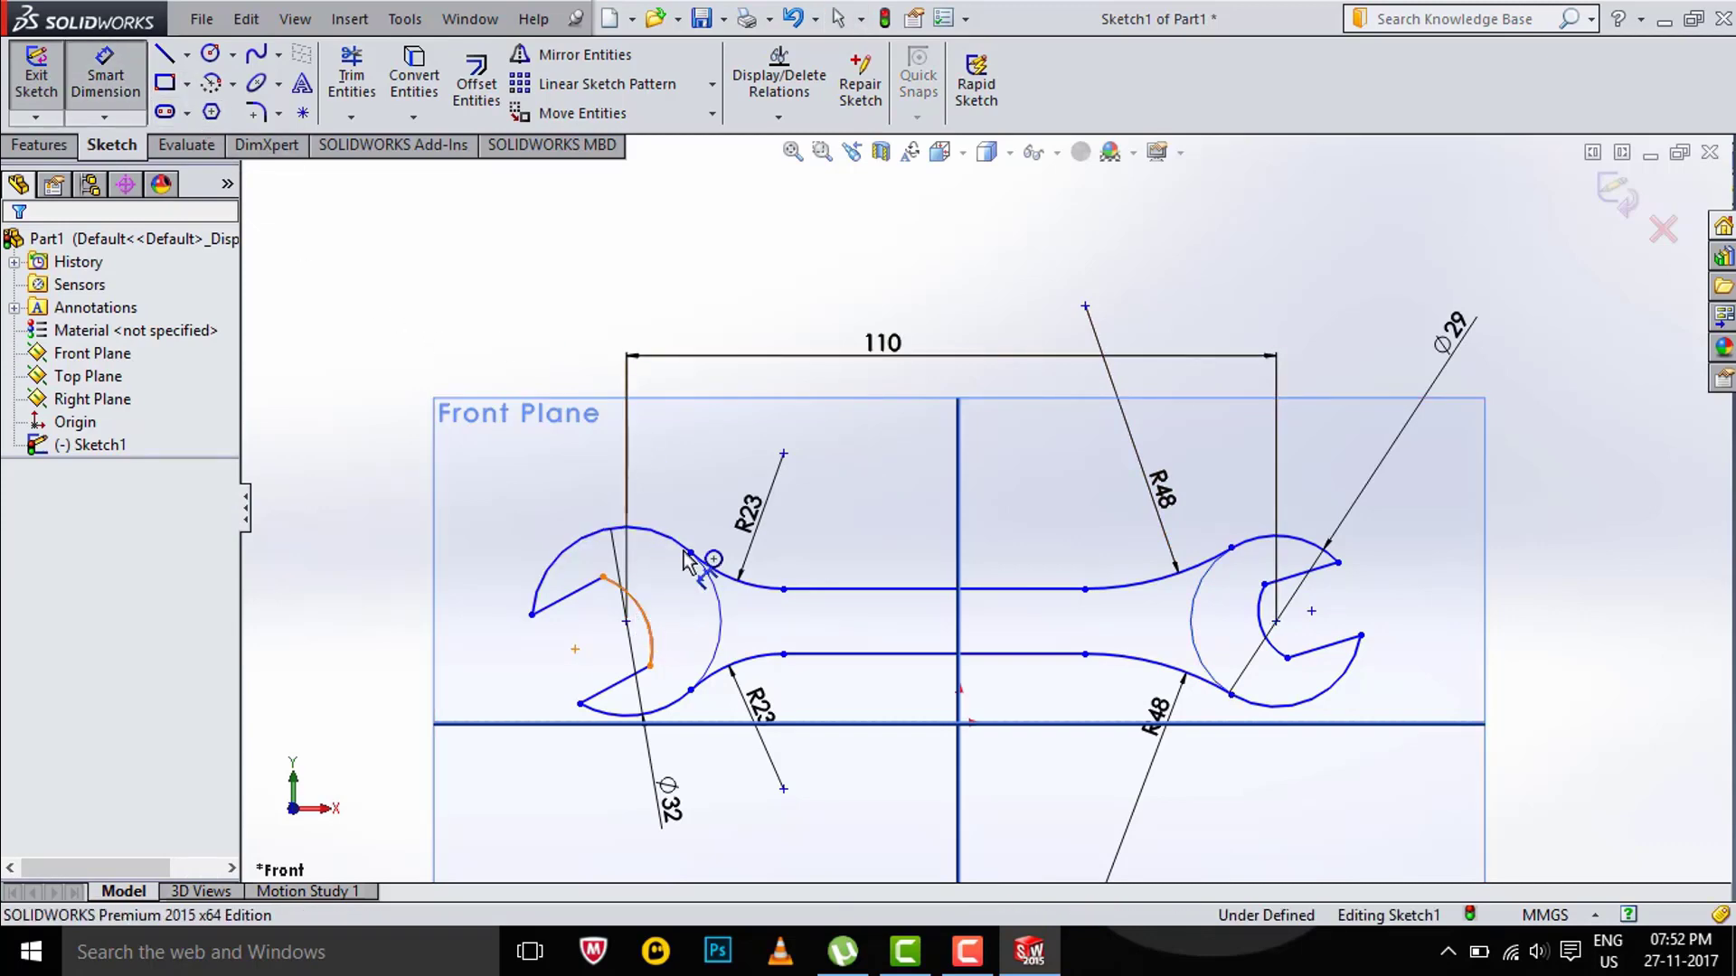
{"action": "left_click", "coordinate": [645, 622]}
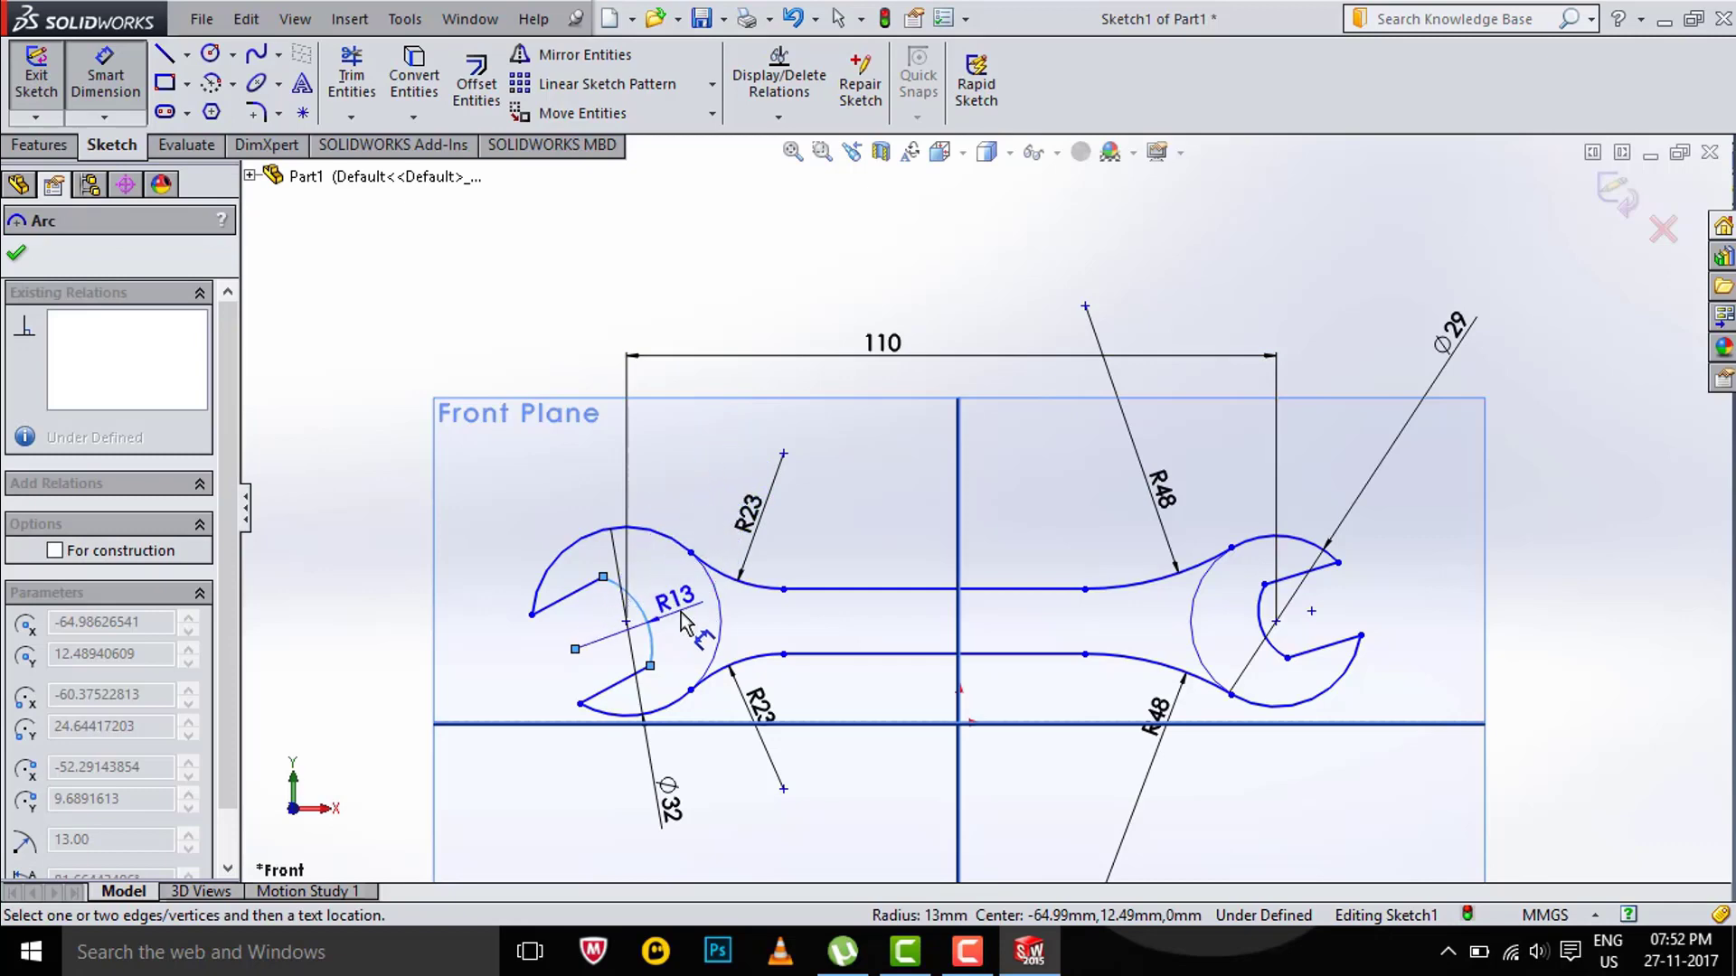
{"action": "left_click", "coordinate": [680, 622]}
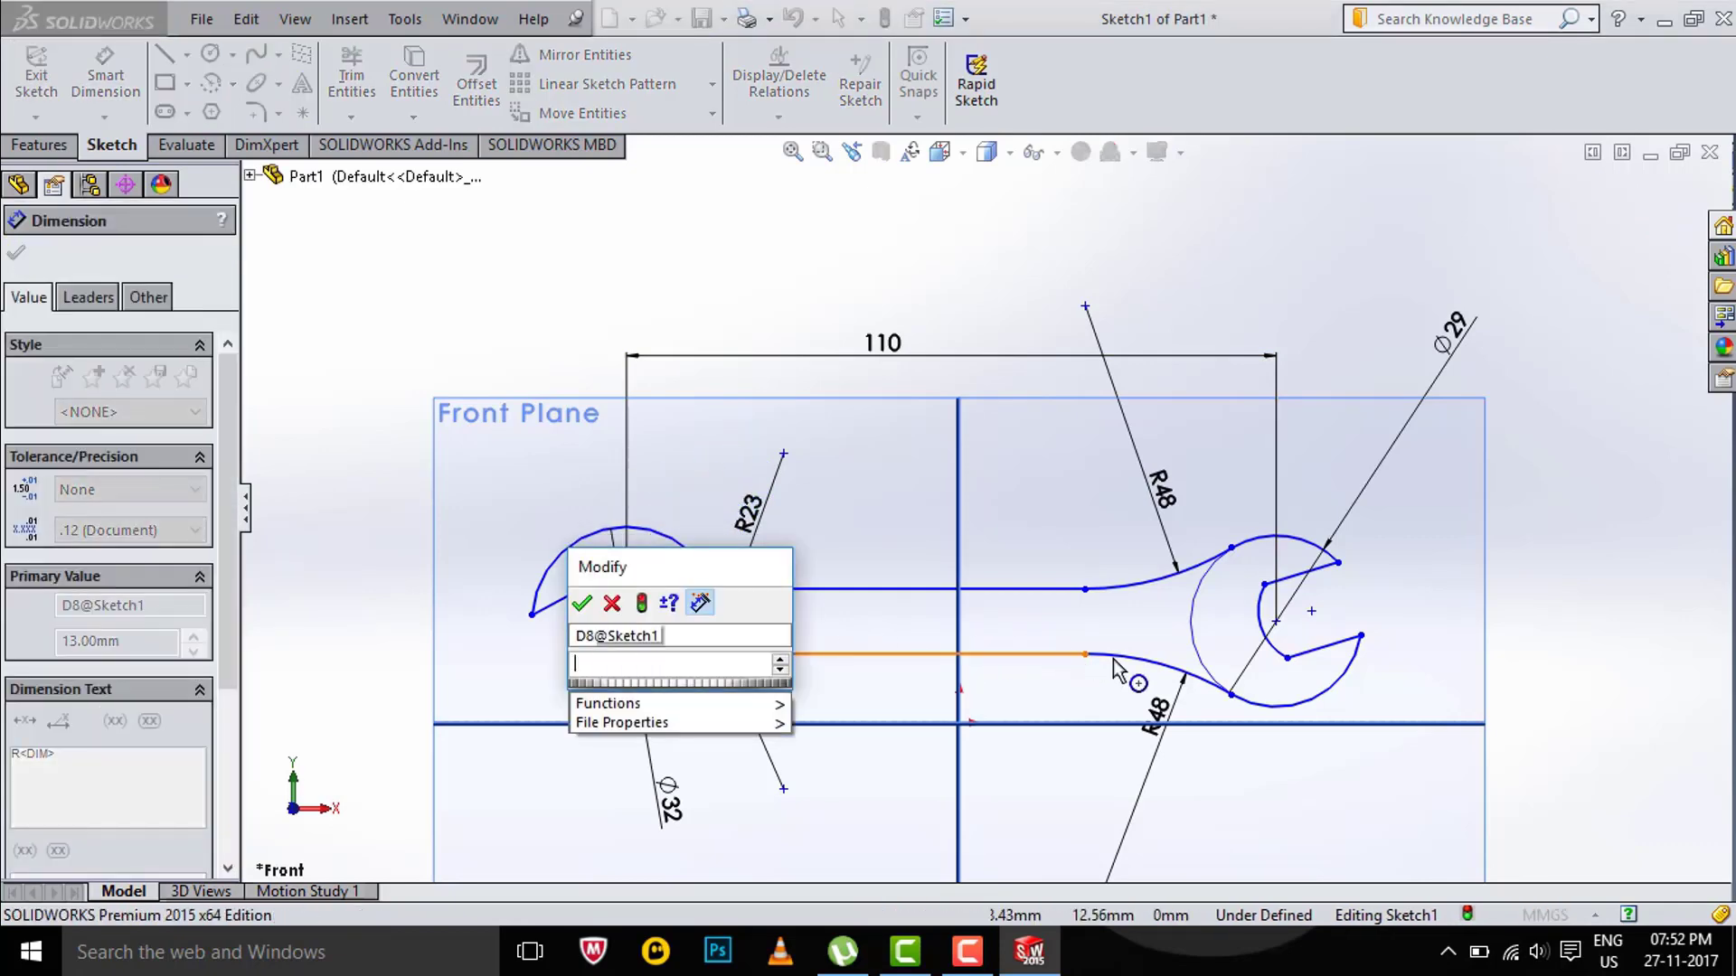
{"action": "key", "text": "Return"}
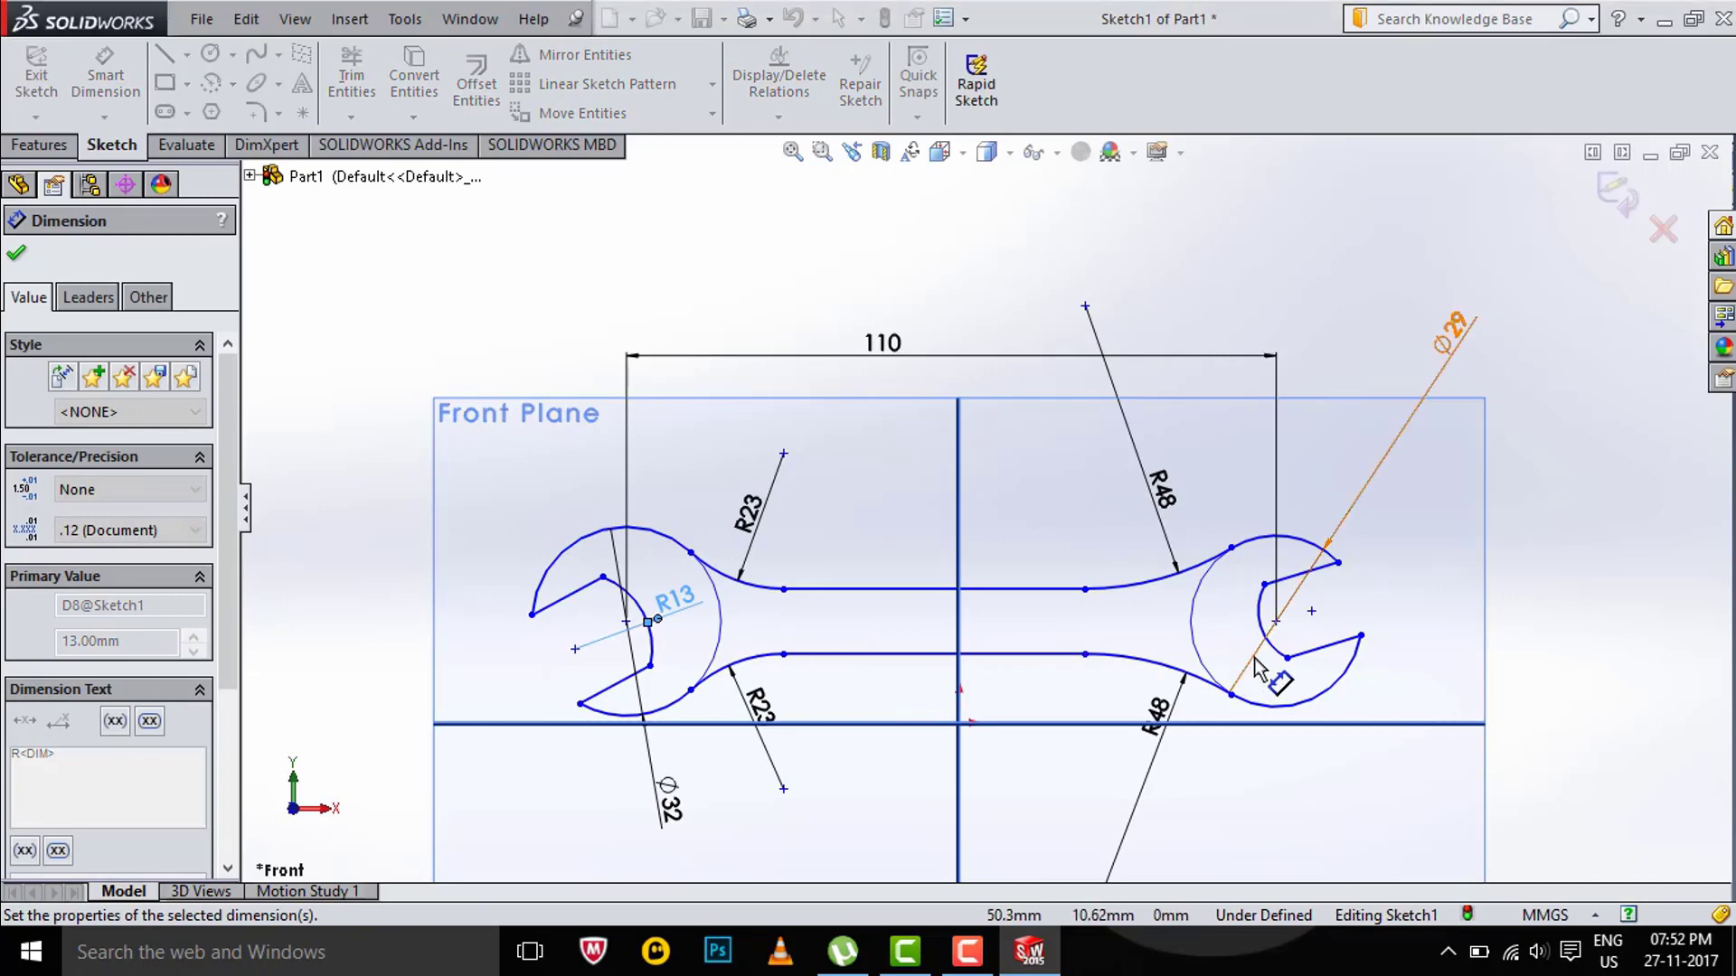
{"action": "left_click", "coordinate": [1259, 627]}
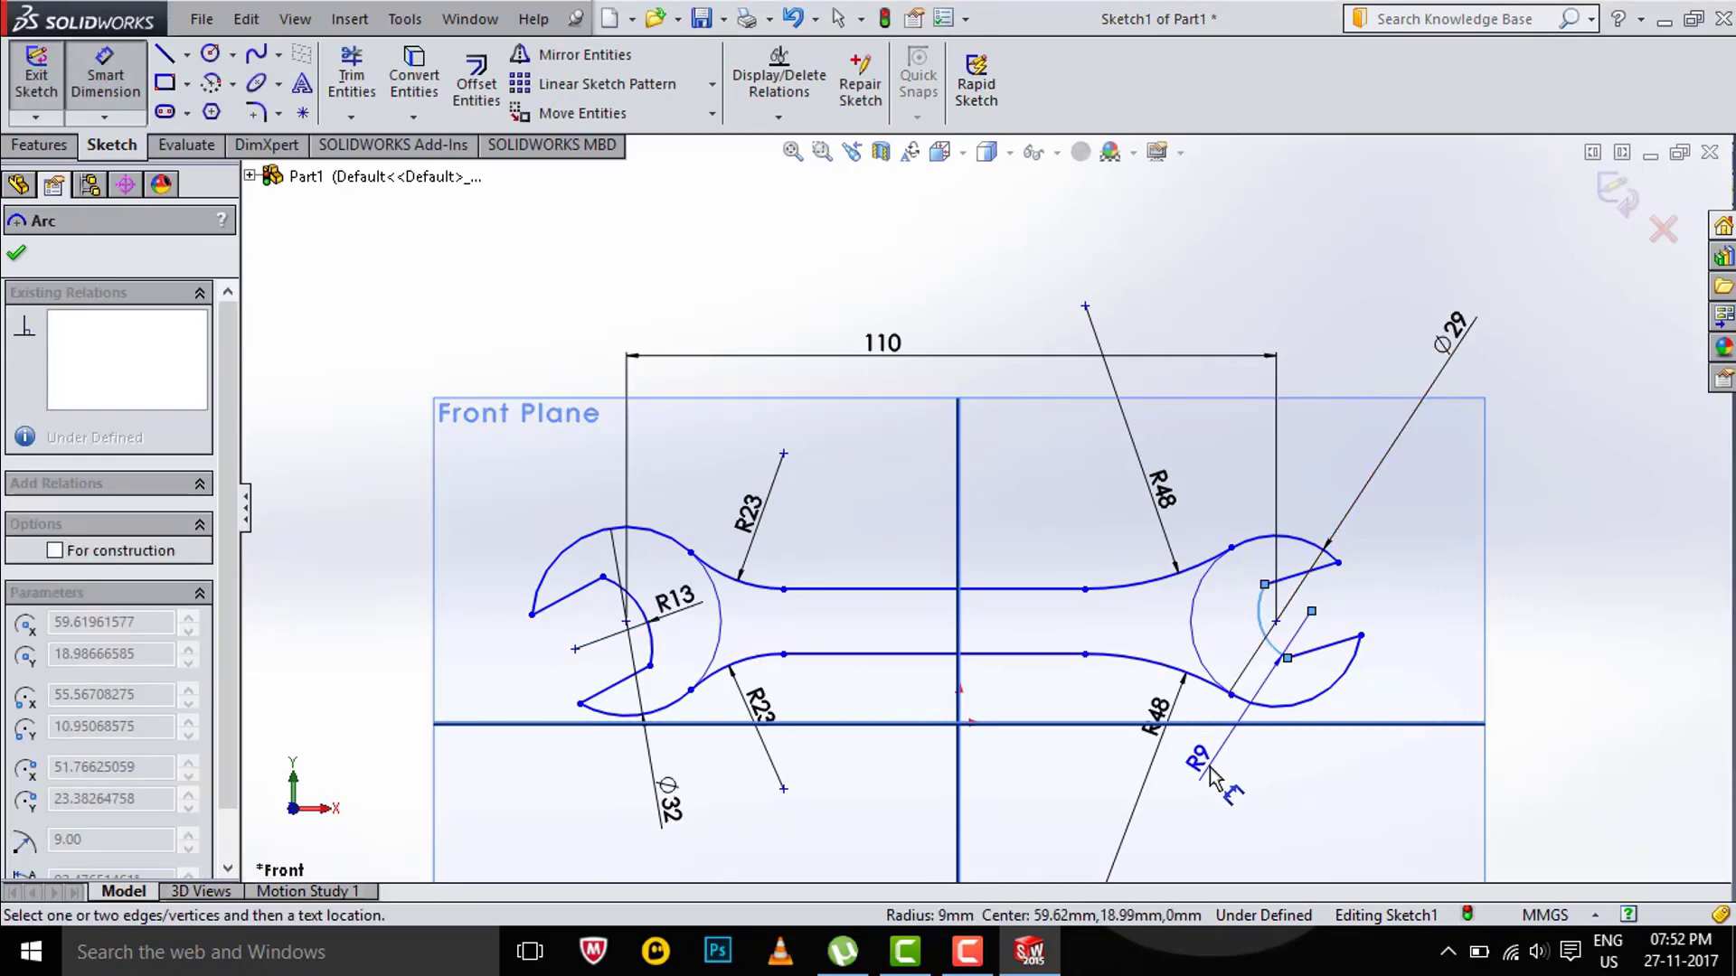
{"action": "left_click", "coordinate": [1189, 755]}
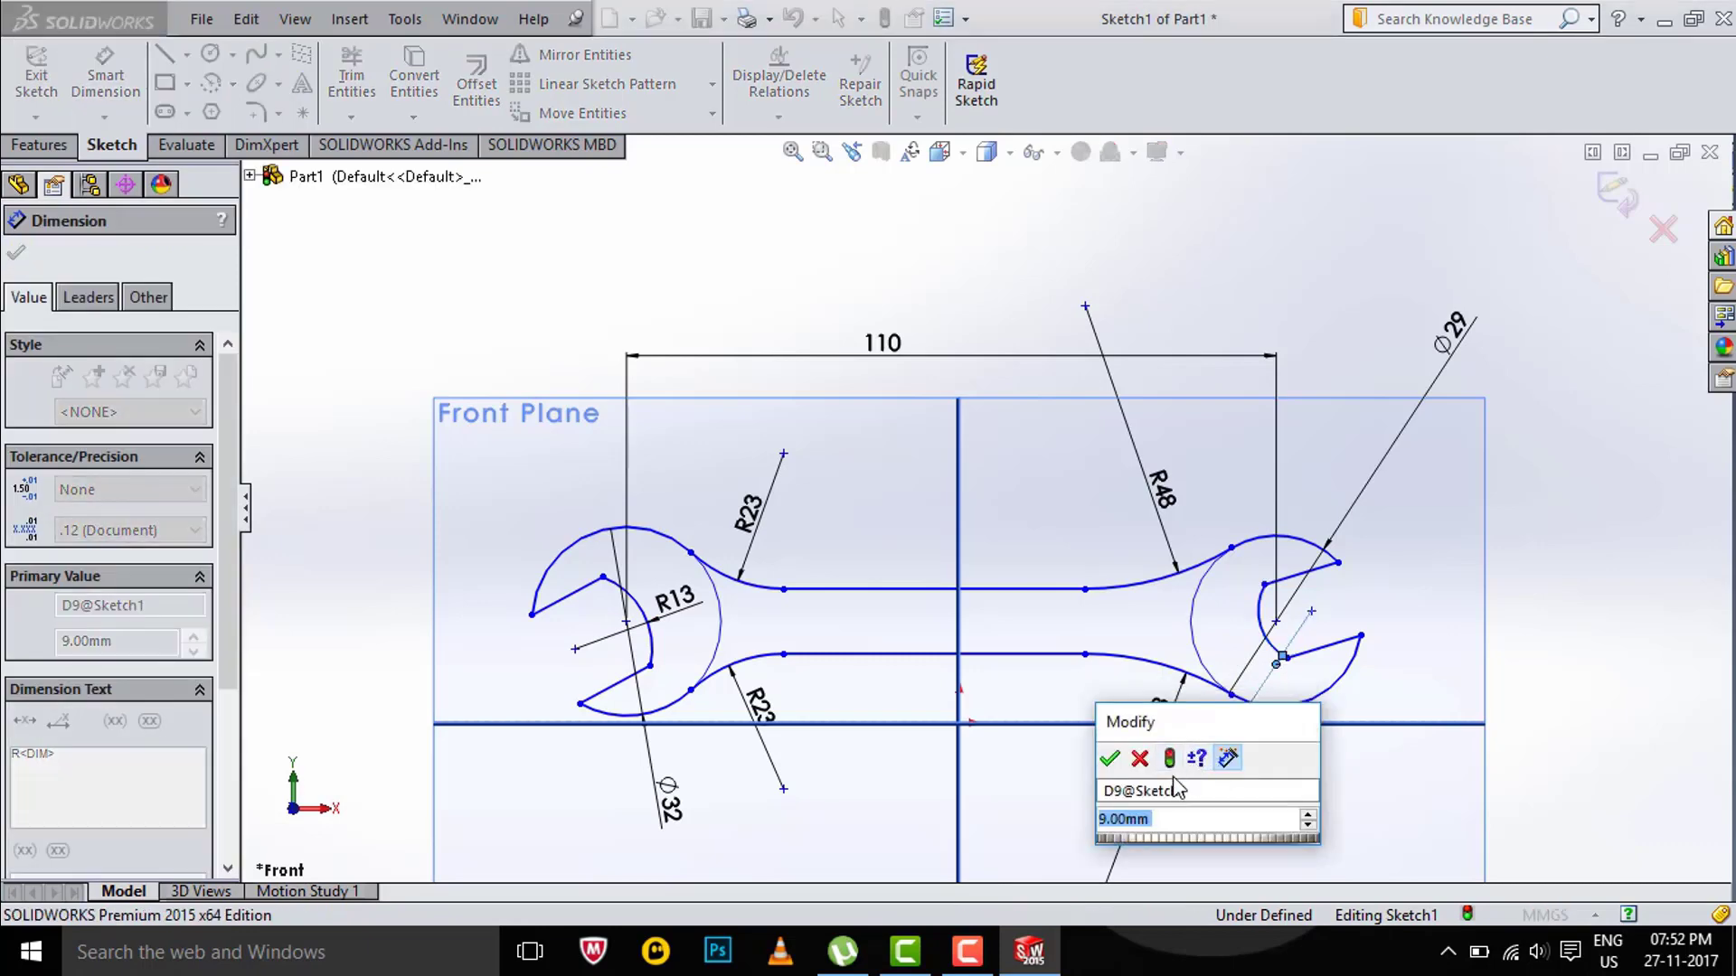
{"action": "key", "text": "Return"}
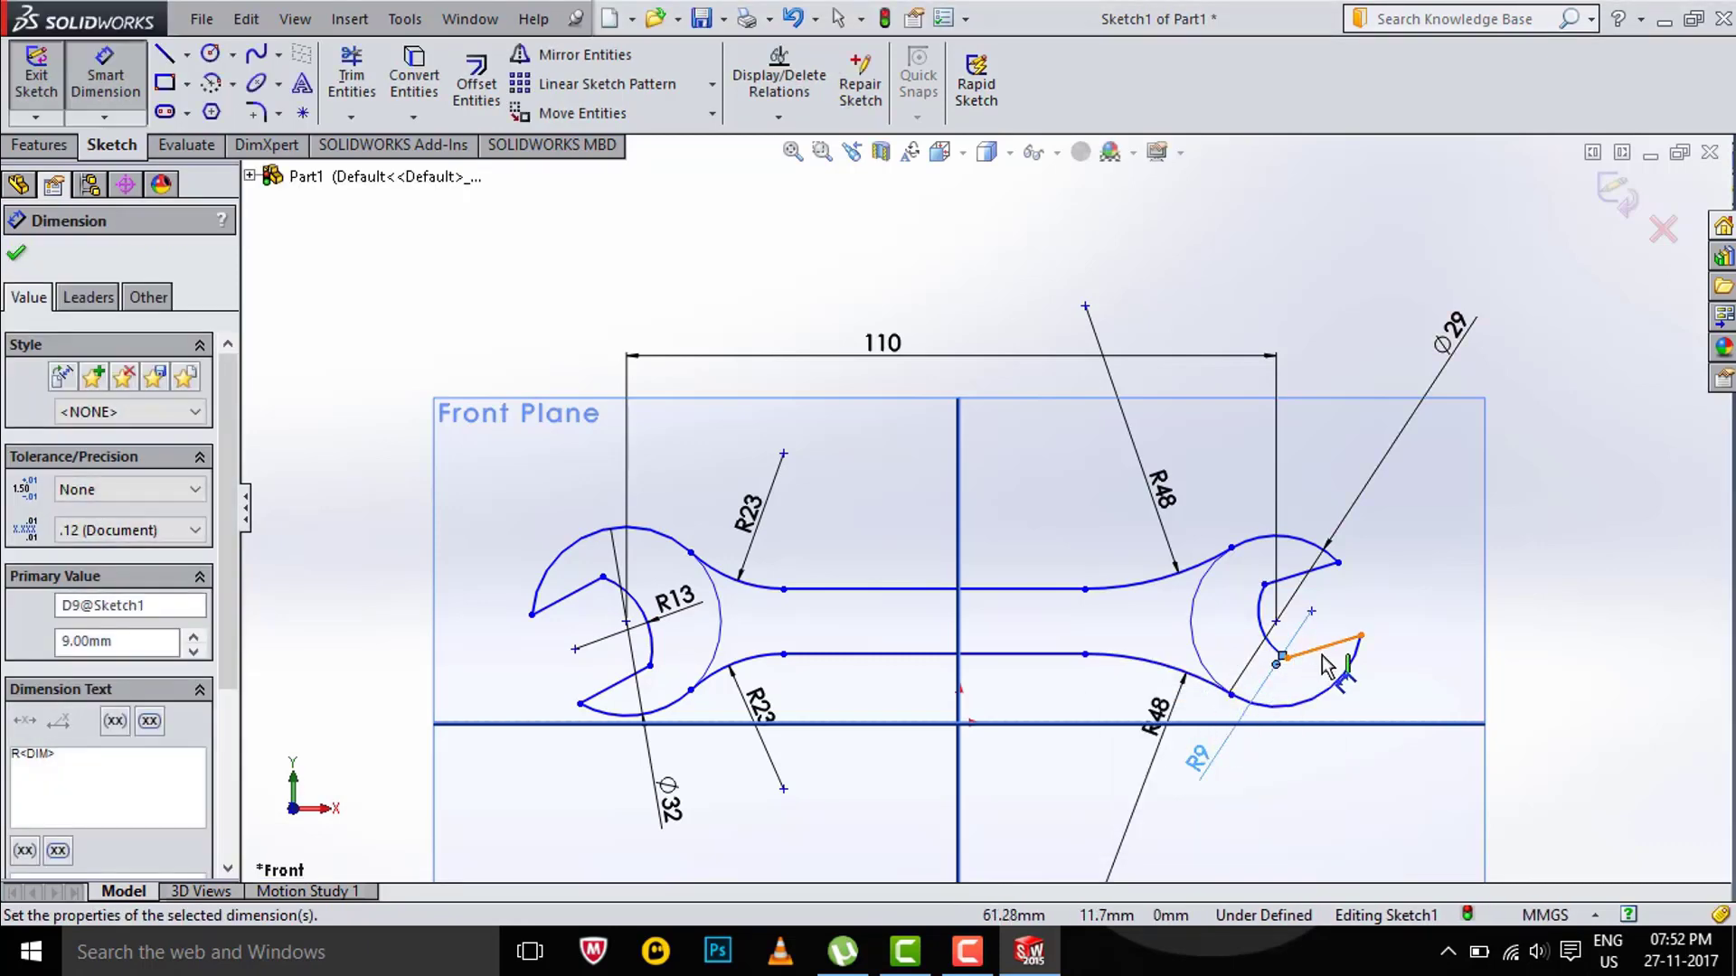
Dimension the right jaw slot 13 wide between its two jaw lines
{"action": "left_click", "coordinate": [1327, 647]}
{"action": "left_click", "coordinate": [1302, 574]}
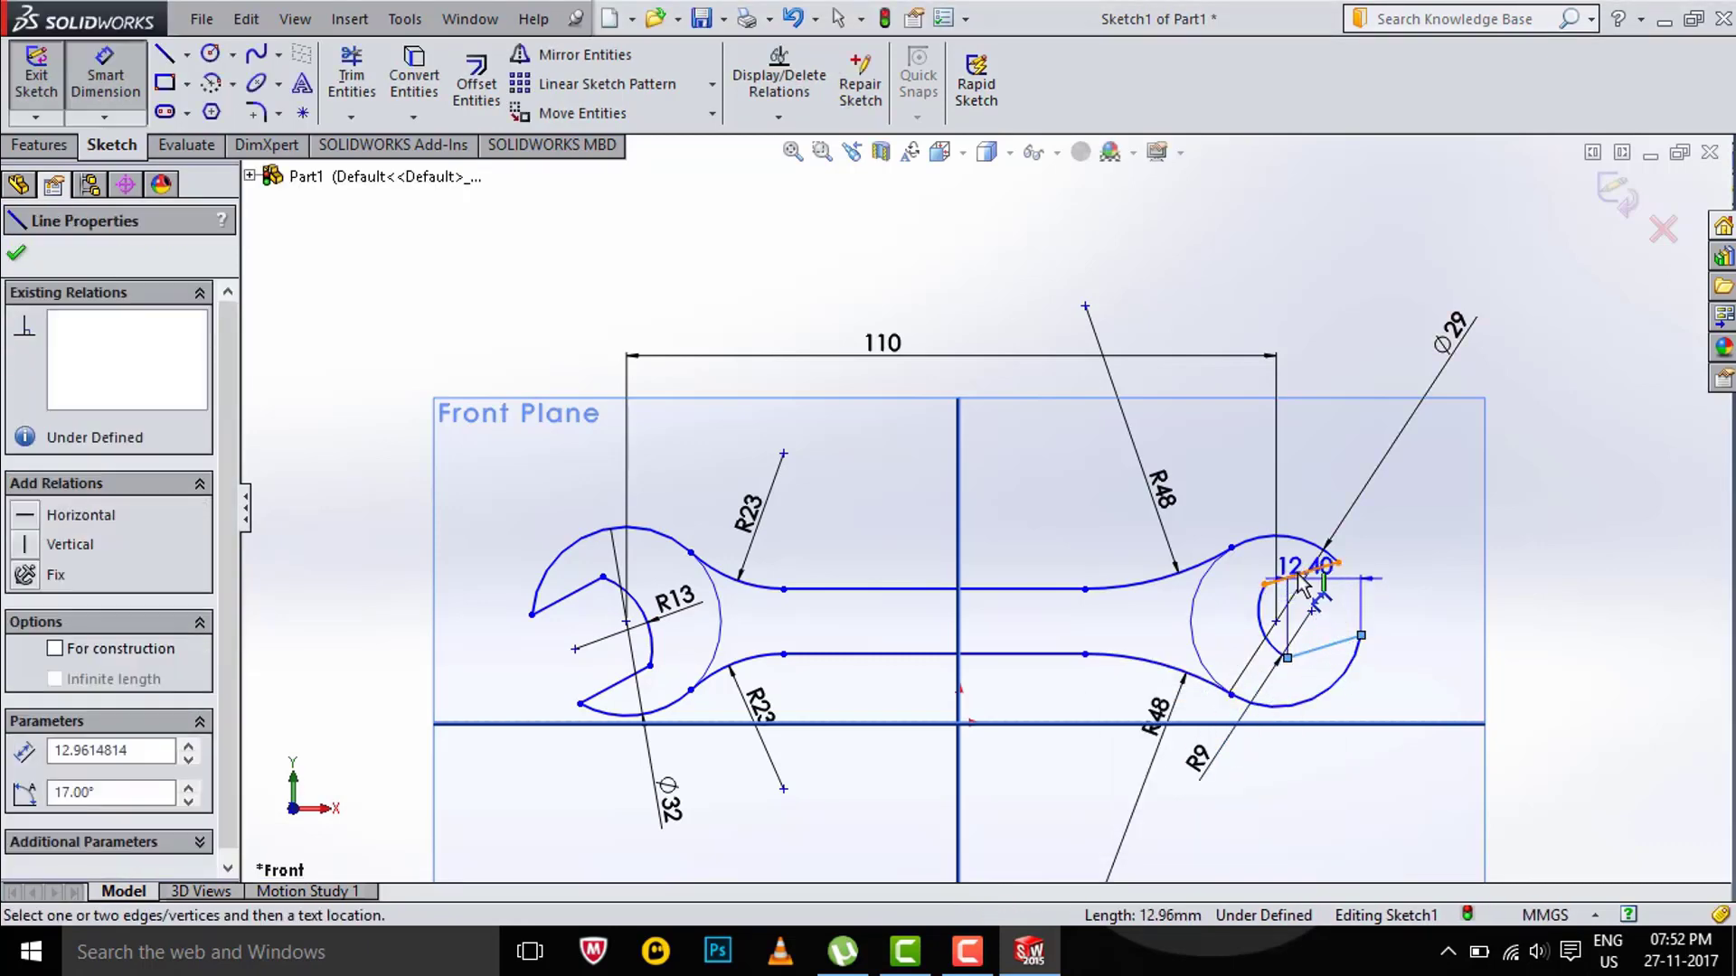
{"action": "left_click", "coordinate": [1407, 589]}
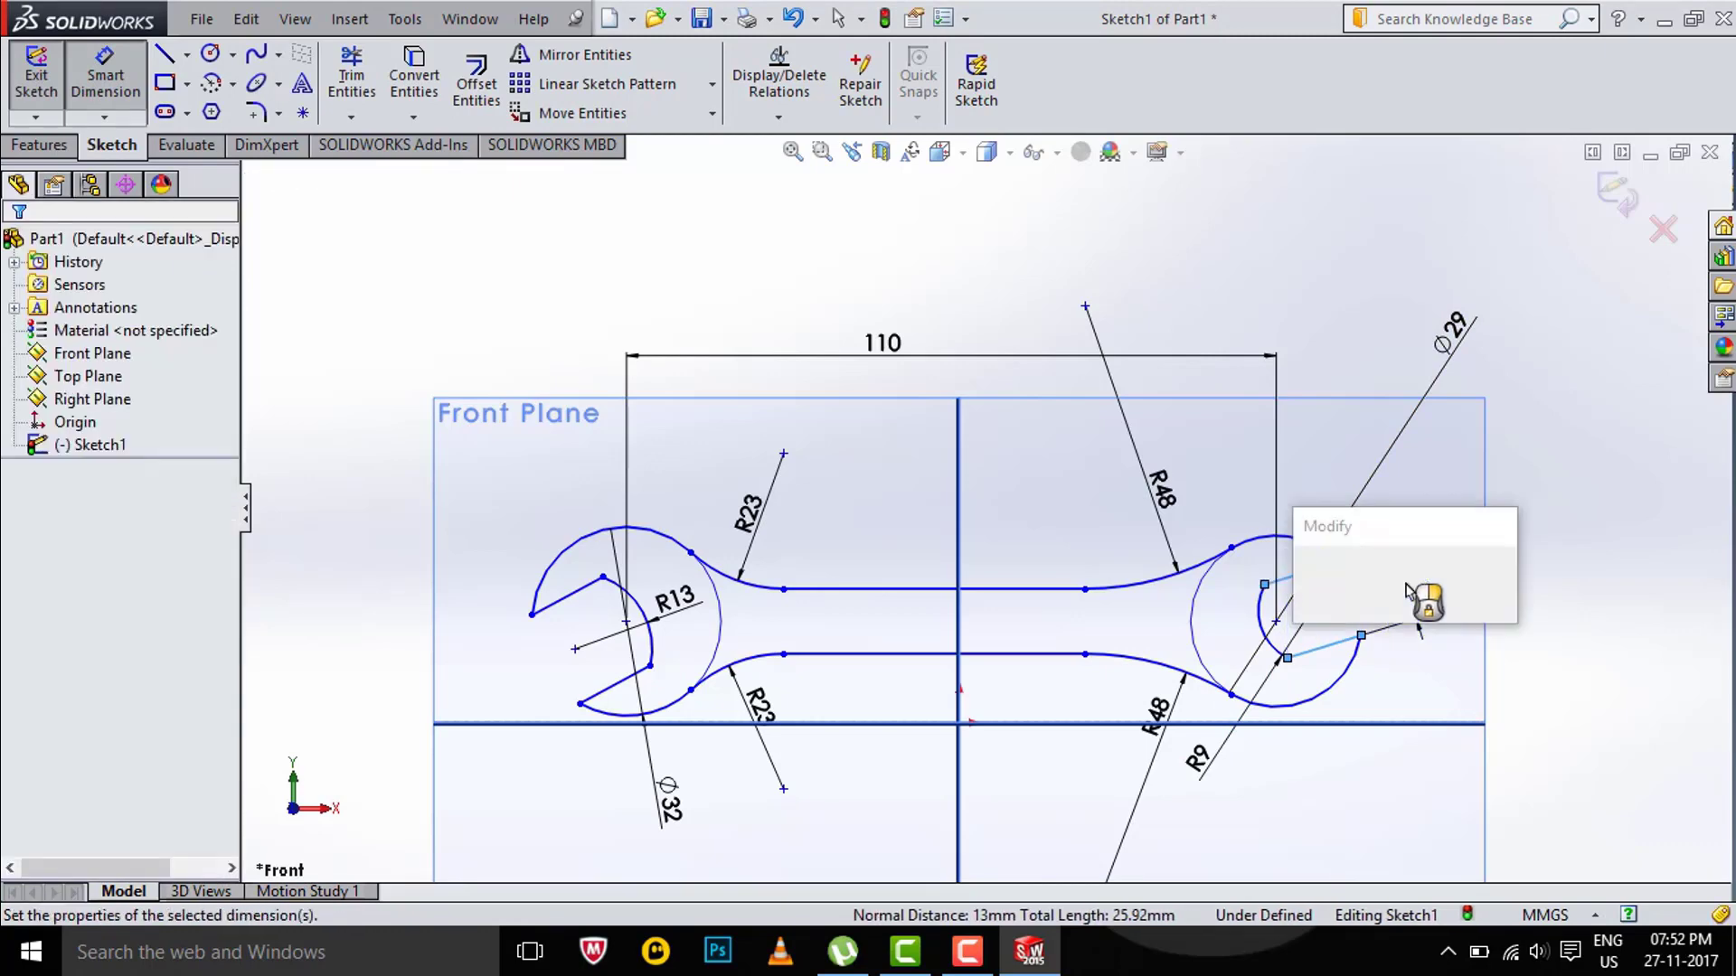
{"action": "type", "text": "13"}
{"action": "key", "text": "Return"}
Angle the lower right jaw line 17° to the lower handle line
{"action": "left_click", "coordinate": [1326, 652]}
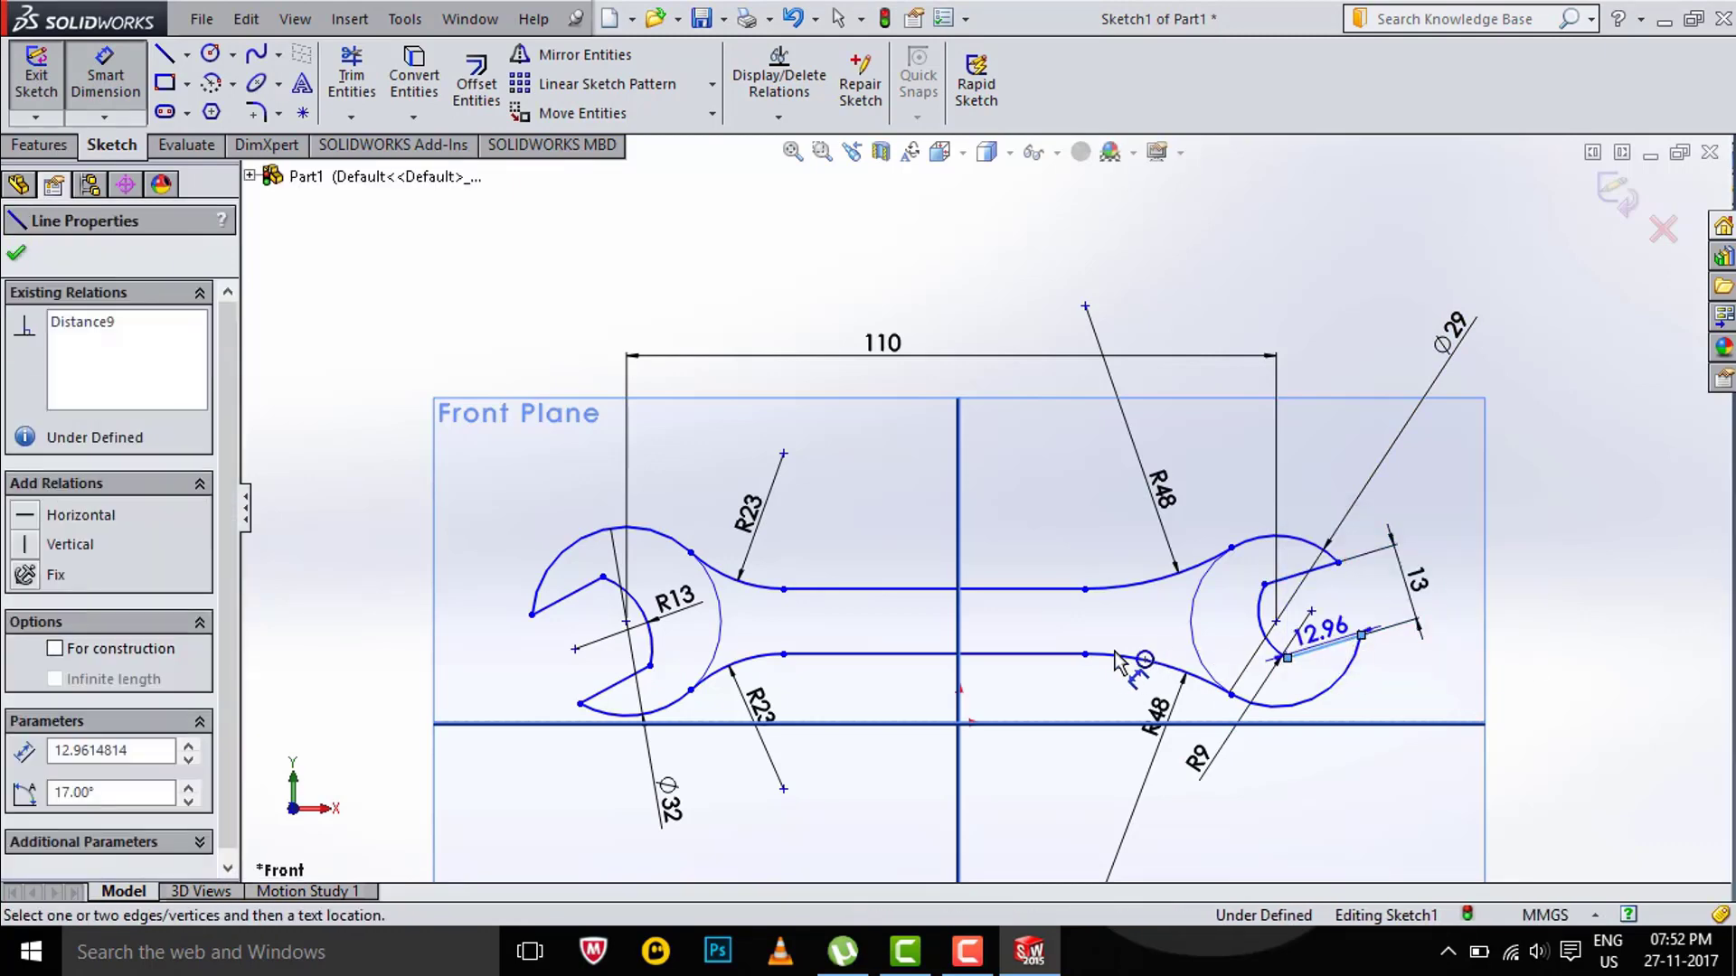
{"action": "left_click", "coordinate": [1025, 655]}
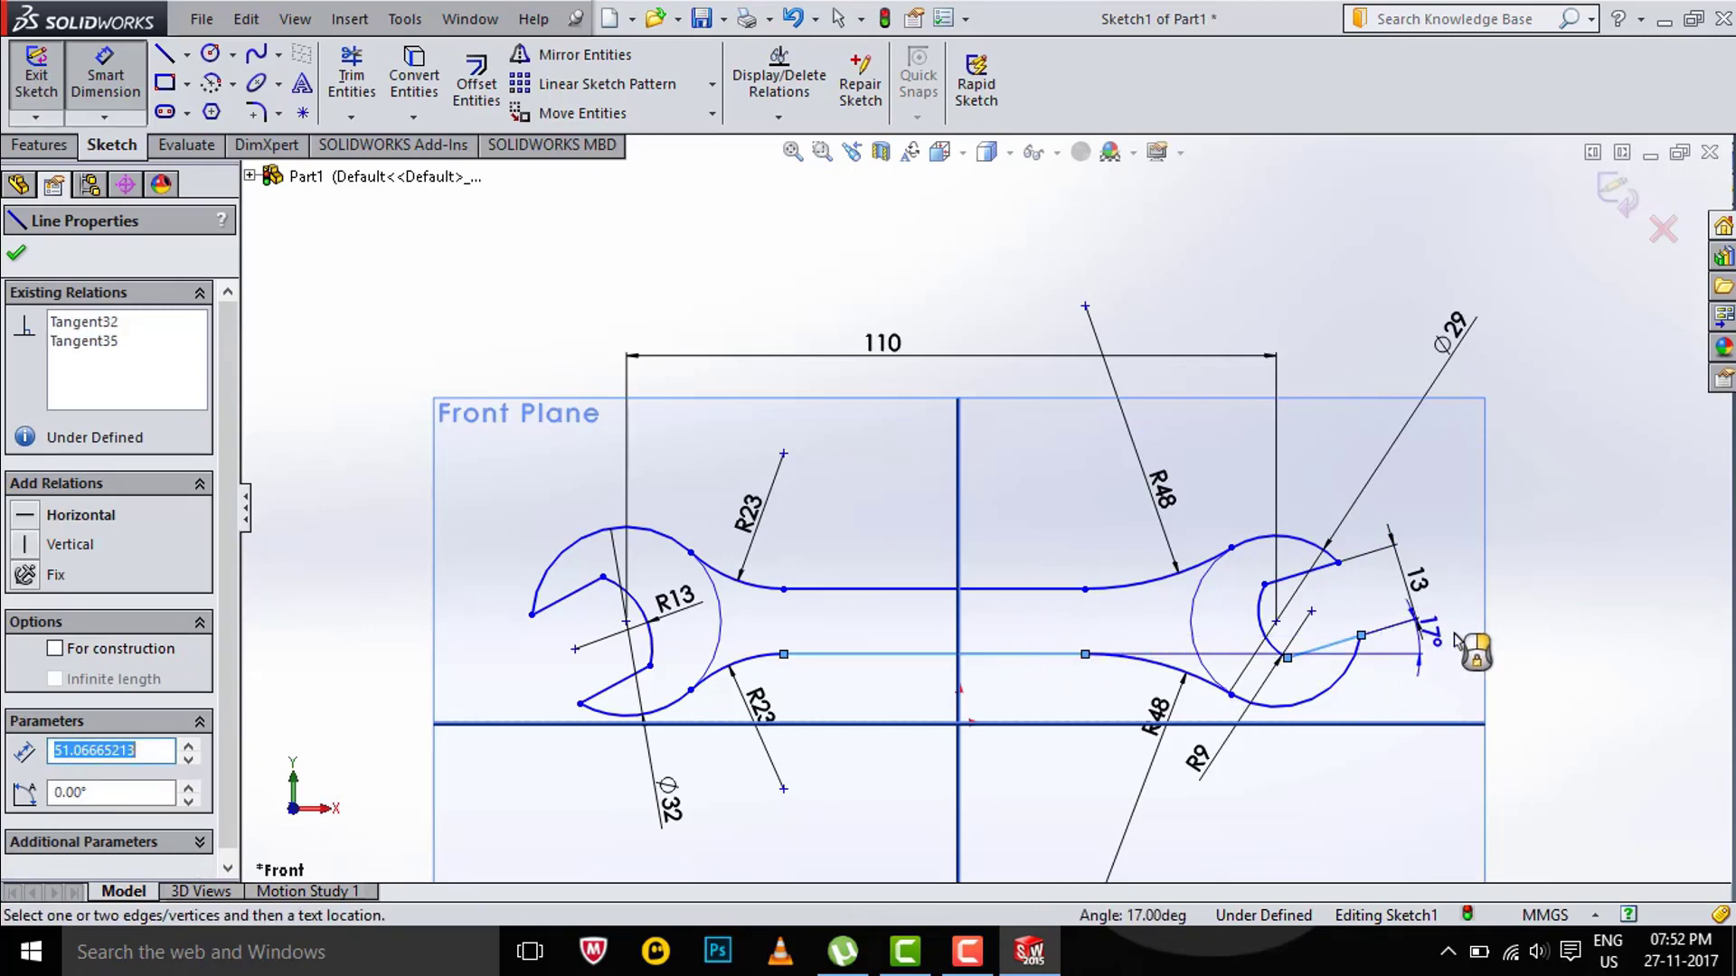
{"action": "left_click", "coordinate": [1462, 586]}
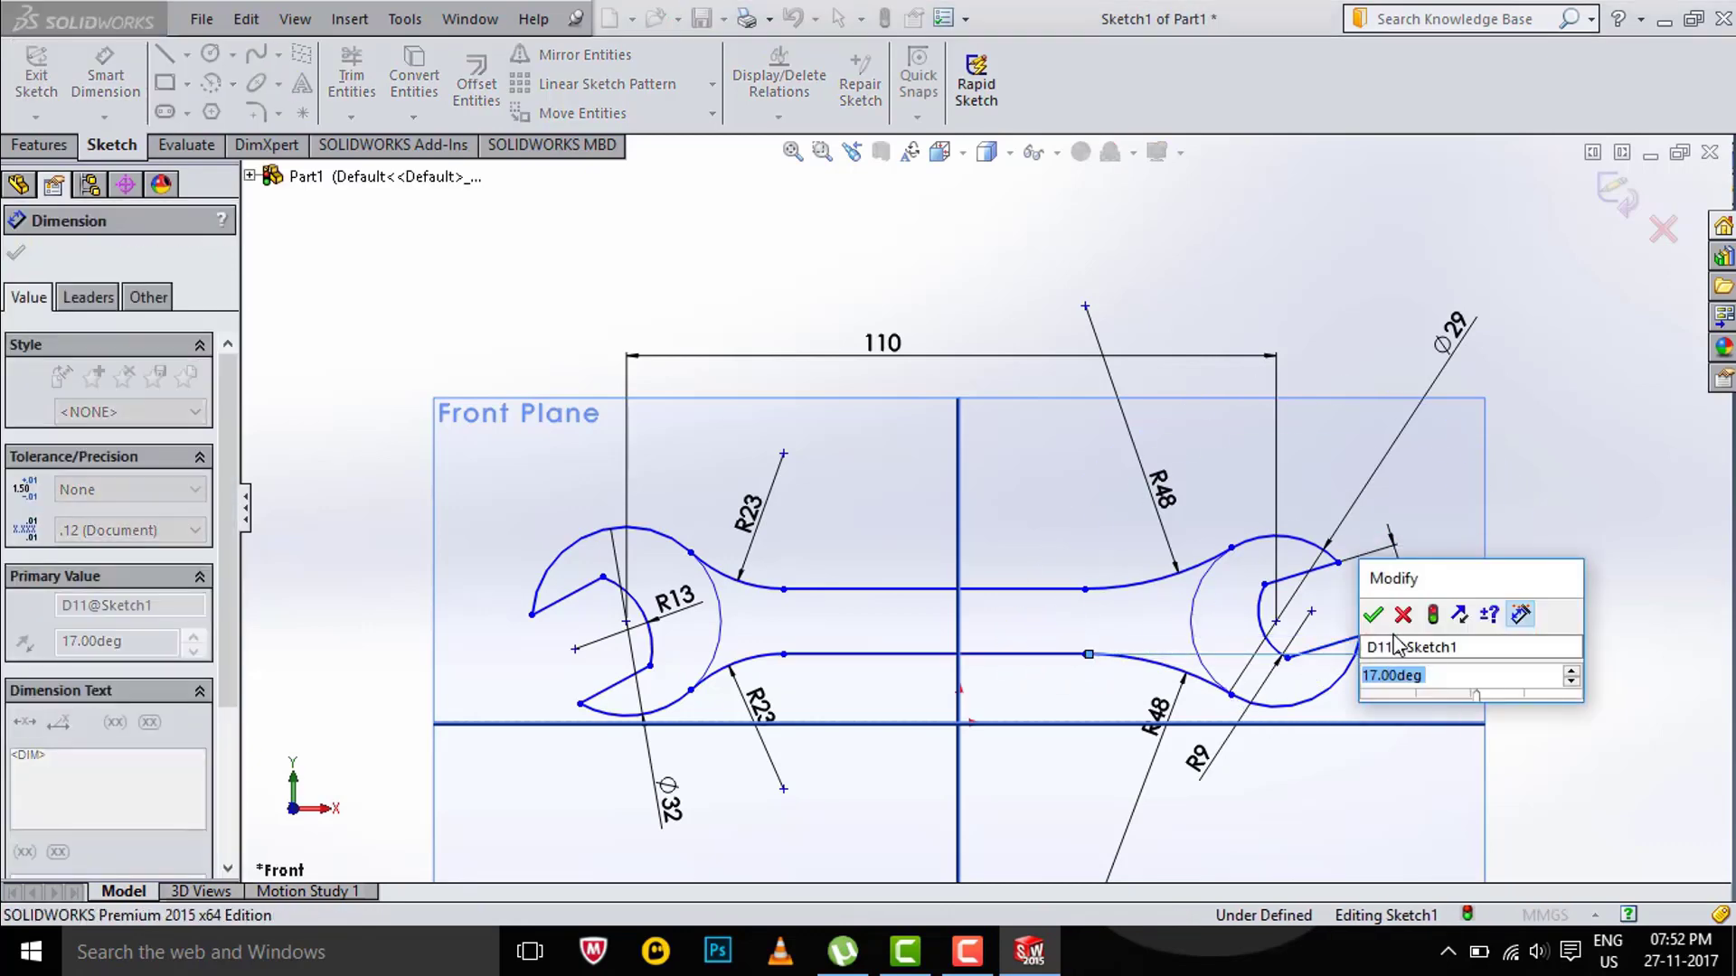
{"action": "key", "text": "Return"}
Dimension the left jaw slot 17 wide between its two jaw lines
{"action": "left_click", "coordinate": [570, 595]}
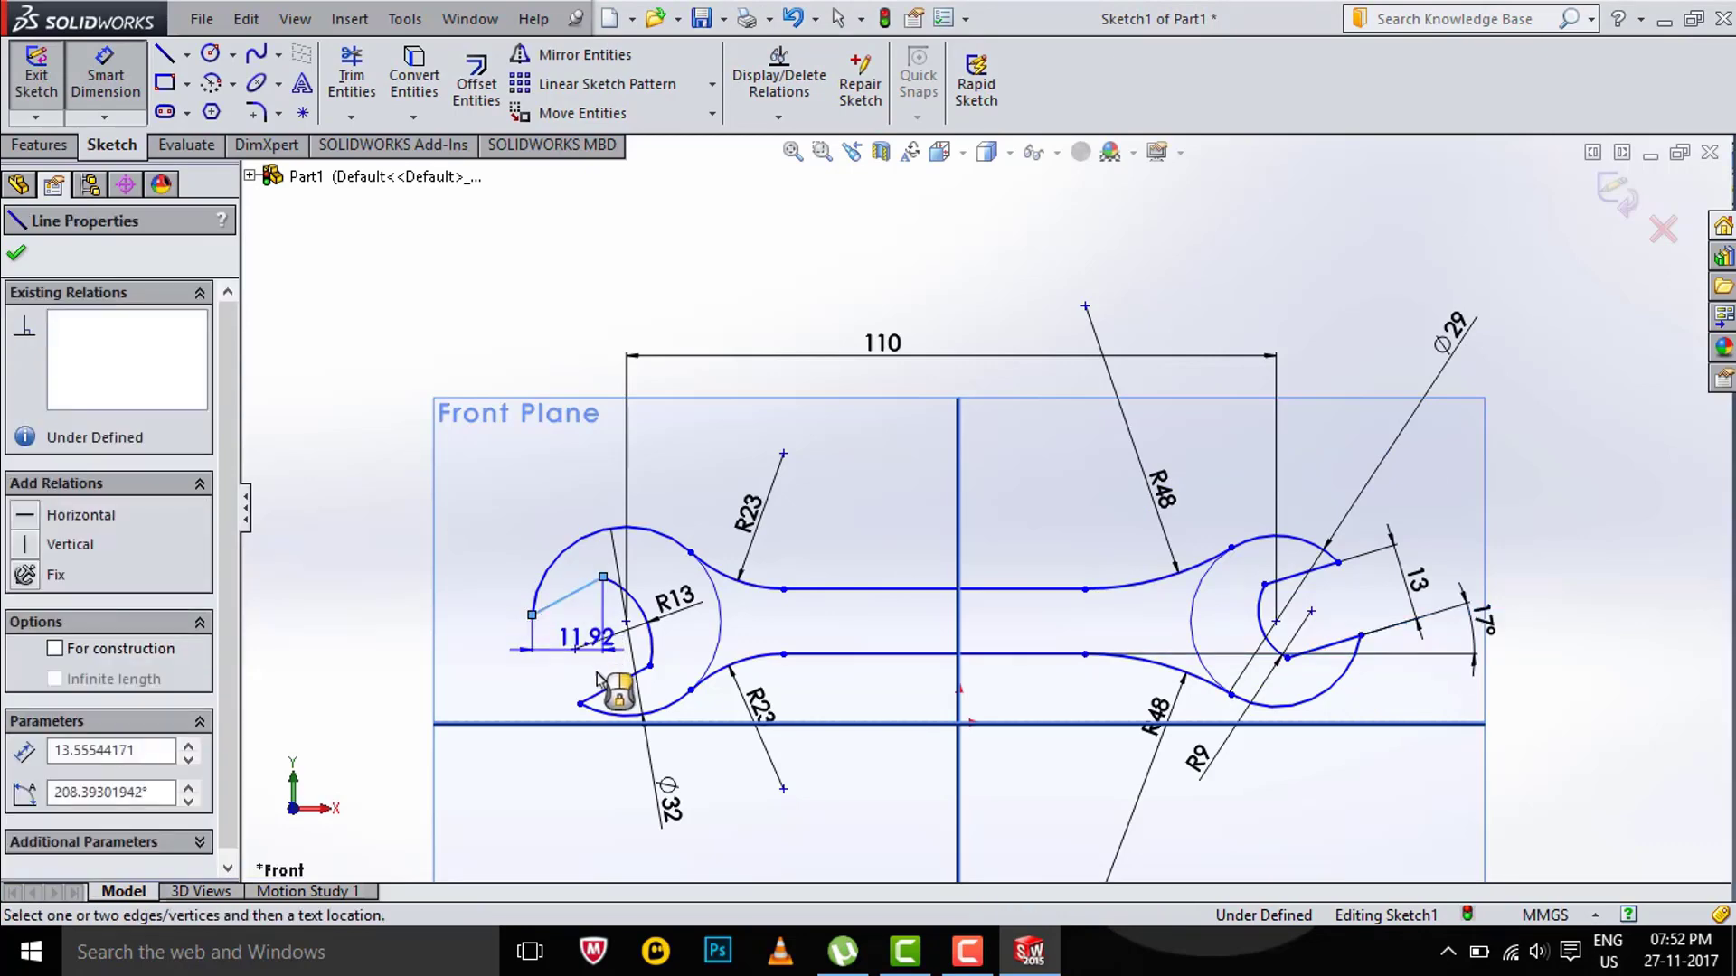
{"action": "left_click", "coordinate": [604, 691]}
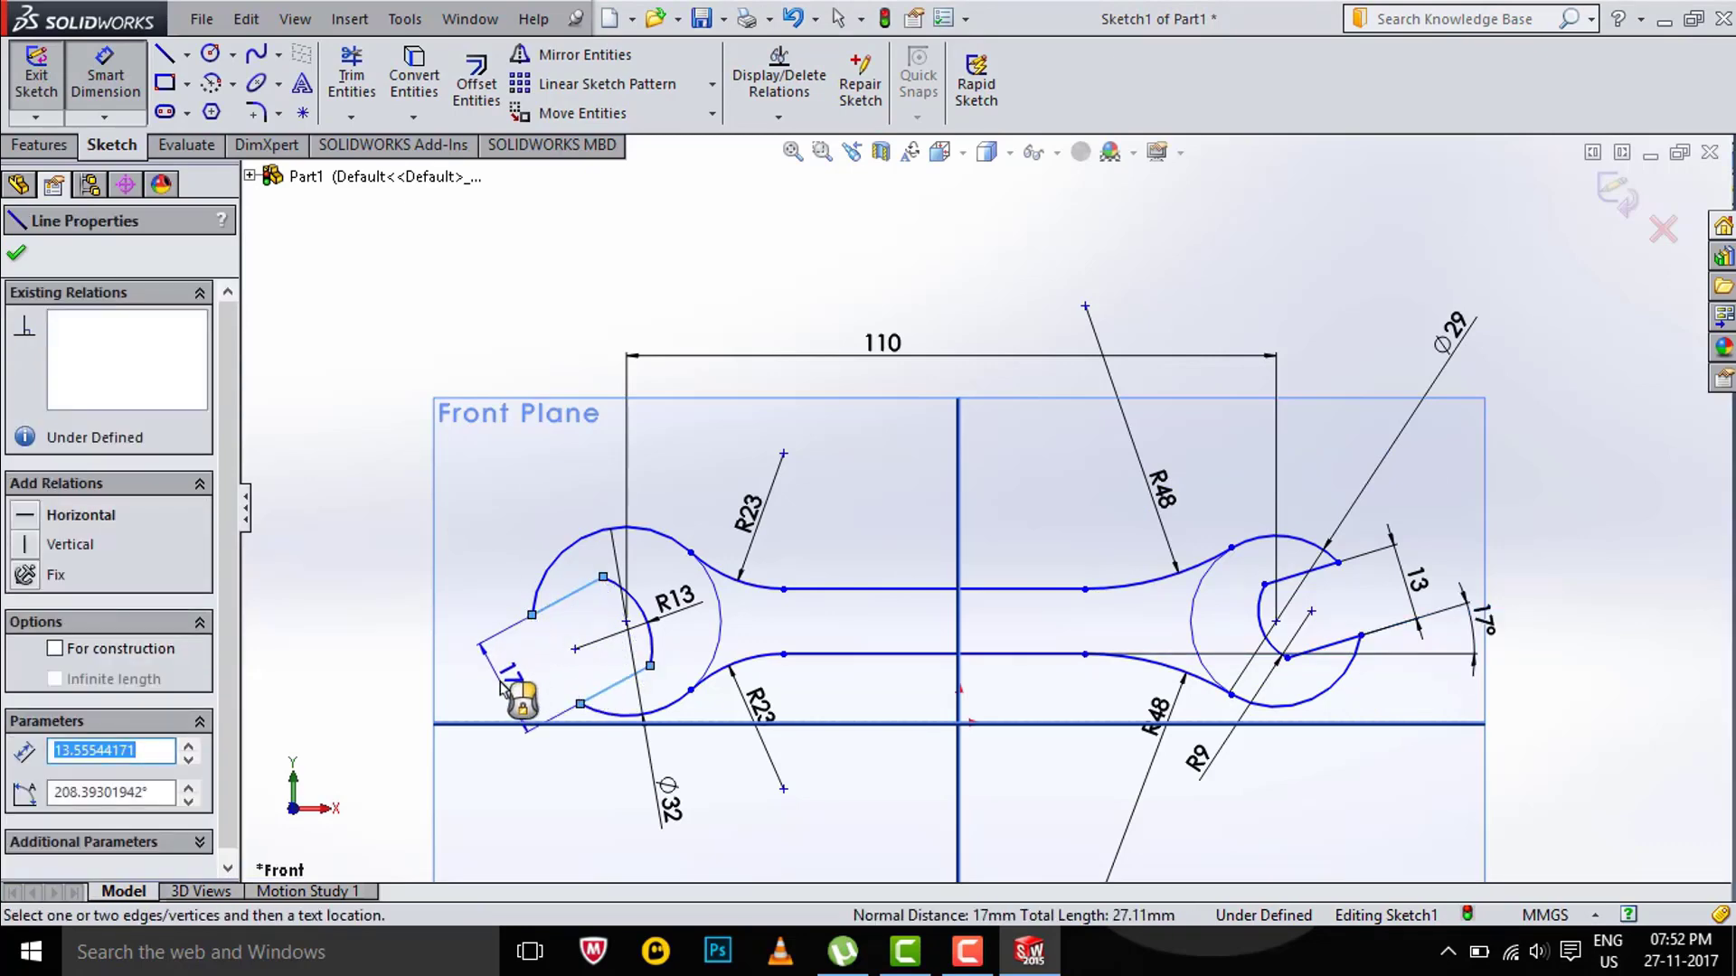
{"action": "left_click", "coordinate": [503, 689]}
{"action": "key", "text": "Return"}
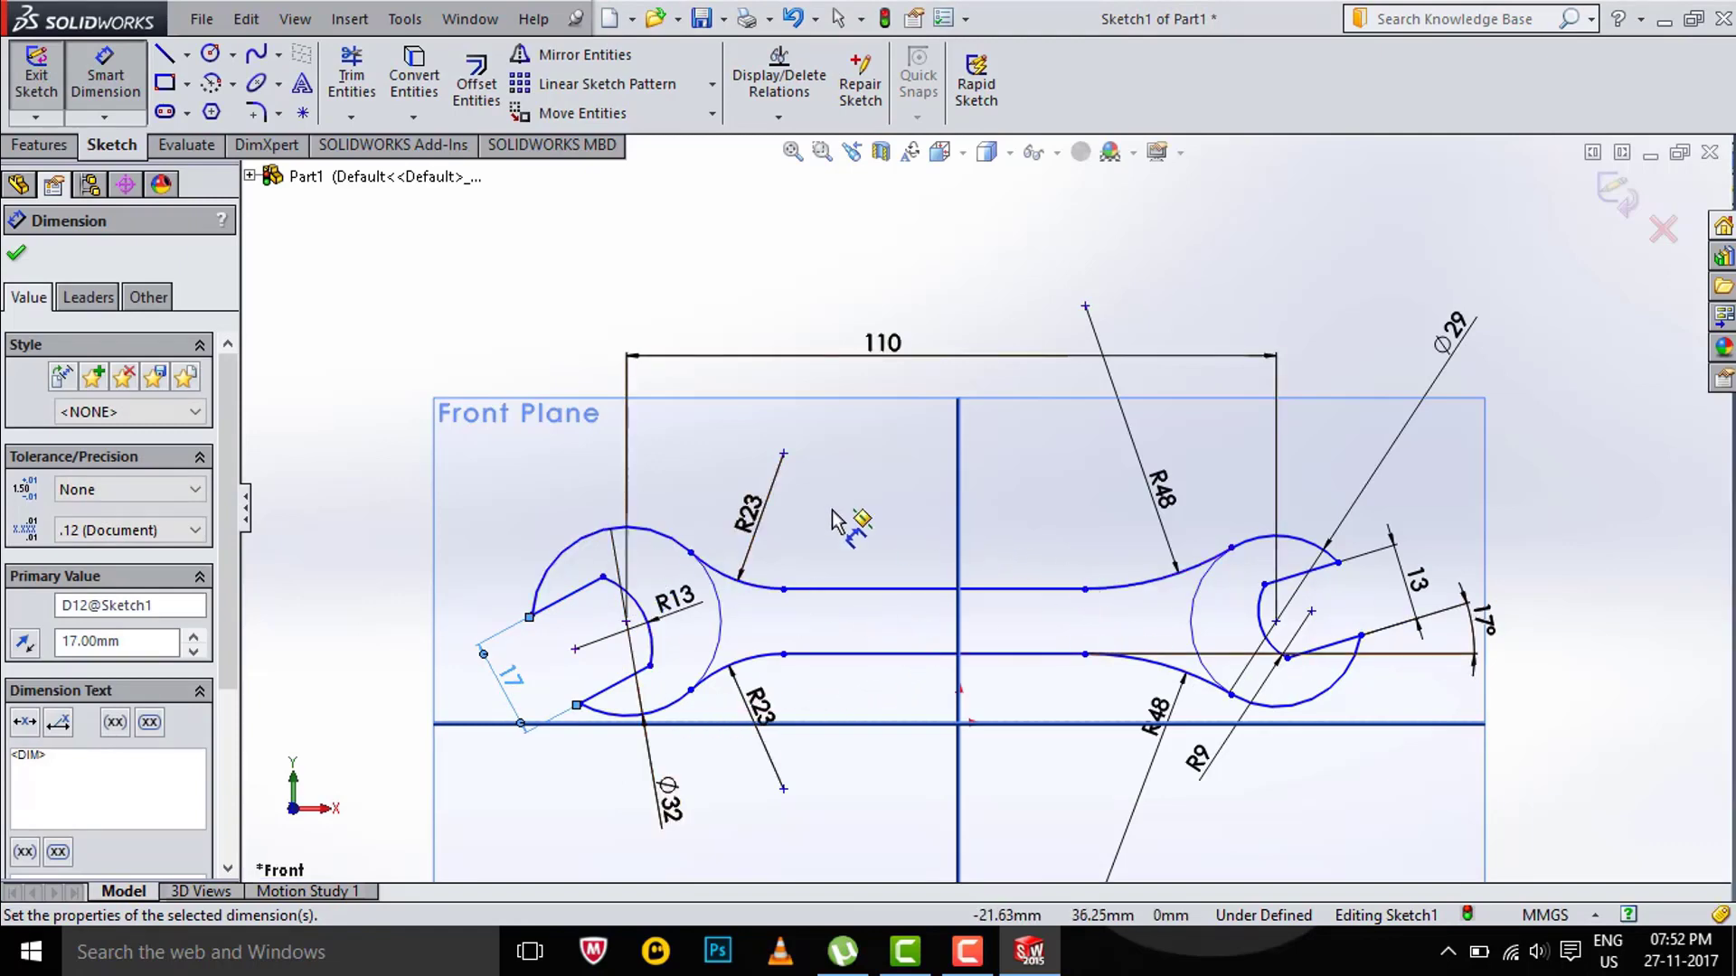
Dimension the gap between the top and bottom handle lines as 11 and finish dimensioning
{"action": "left_click", "coordinate": [931, 591]}
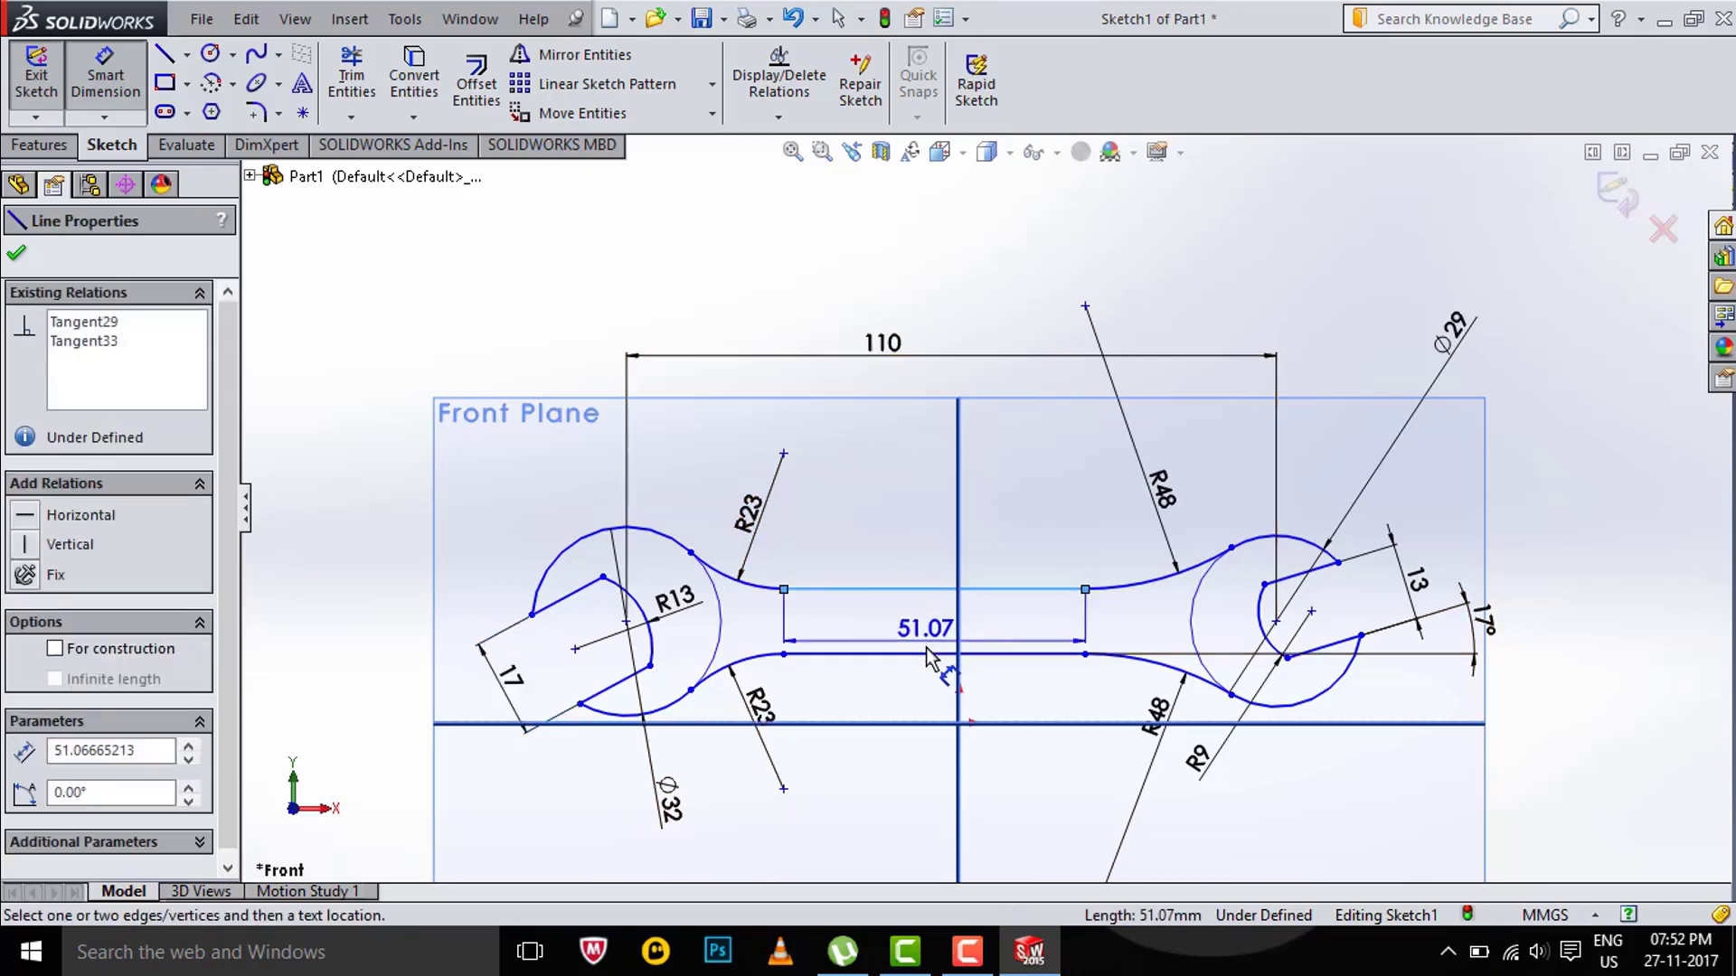
{"action": "left_click", "coordinate": [934, 654]}
{"action": "left_click", "coordinate": [923, 626]}
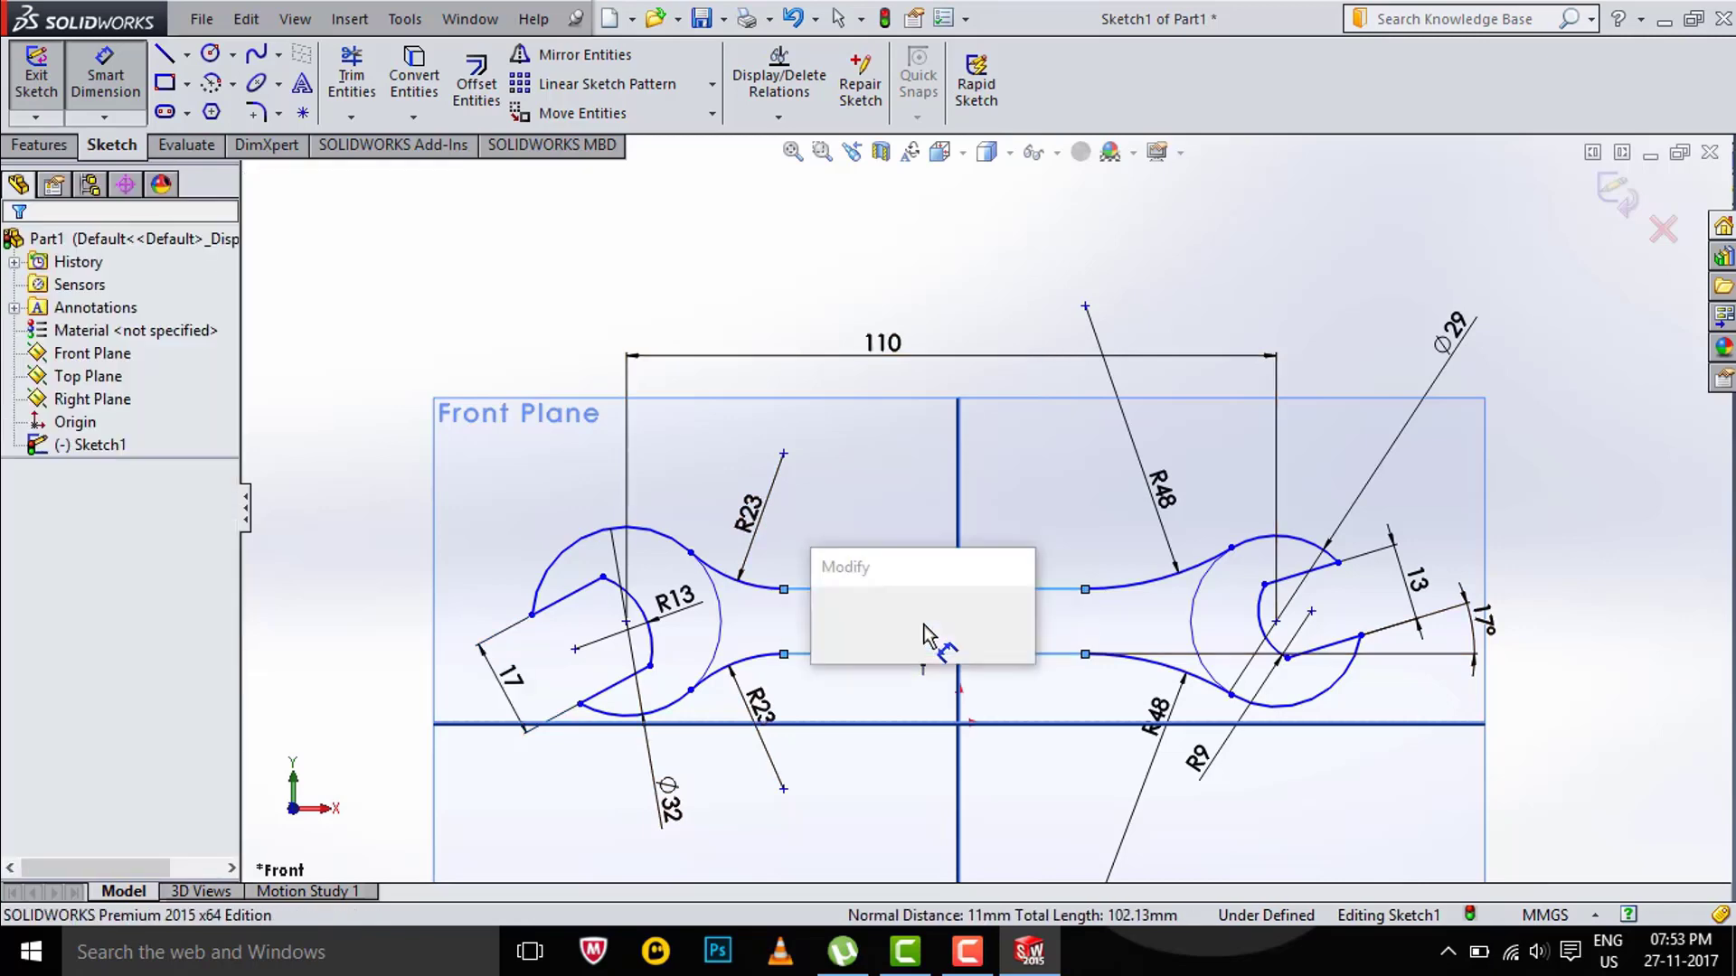
{"action": "key", "text": "Return"}
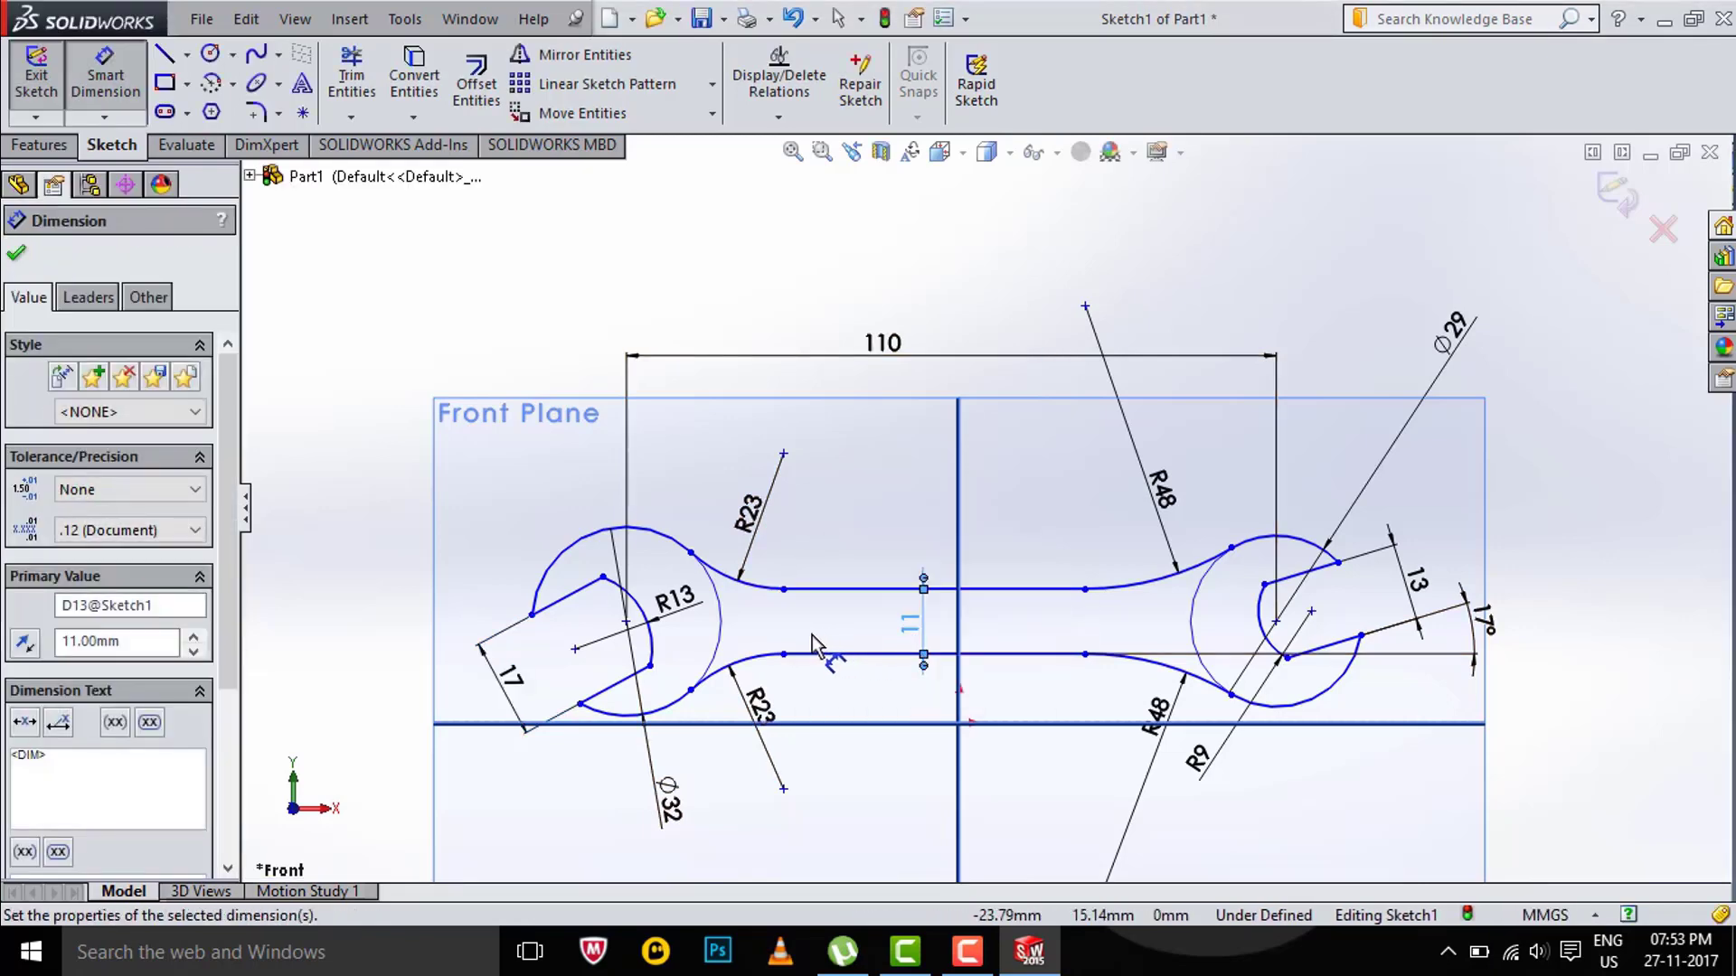
{"action": "left_click", "coordinate": [16, 255]}
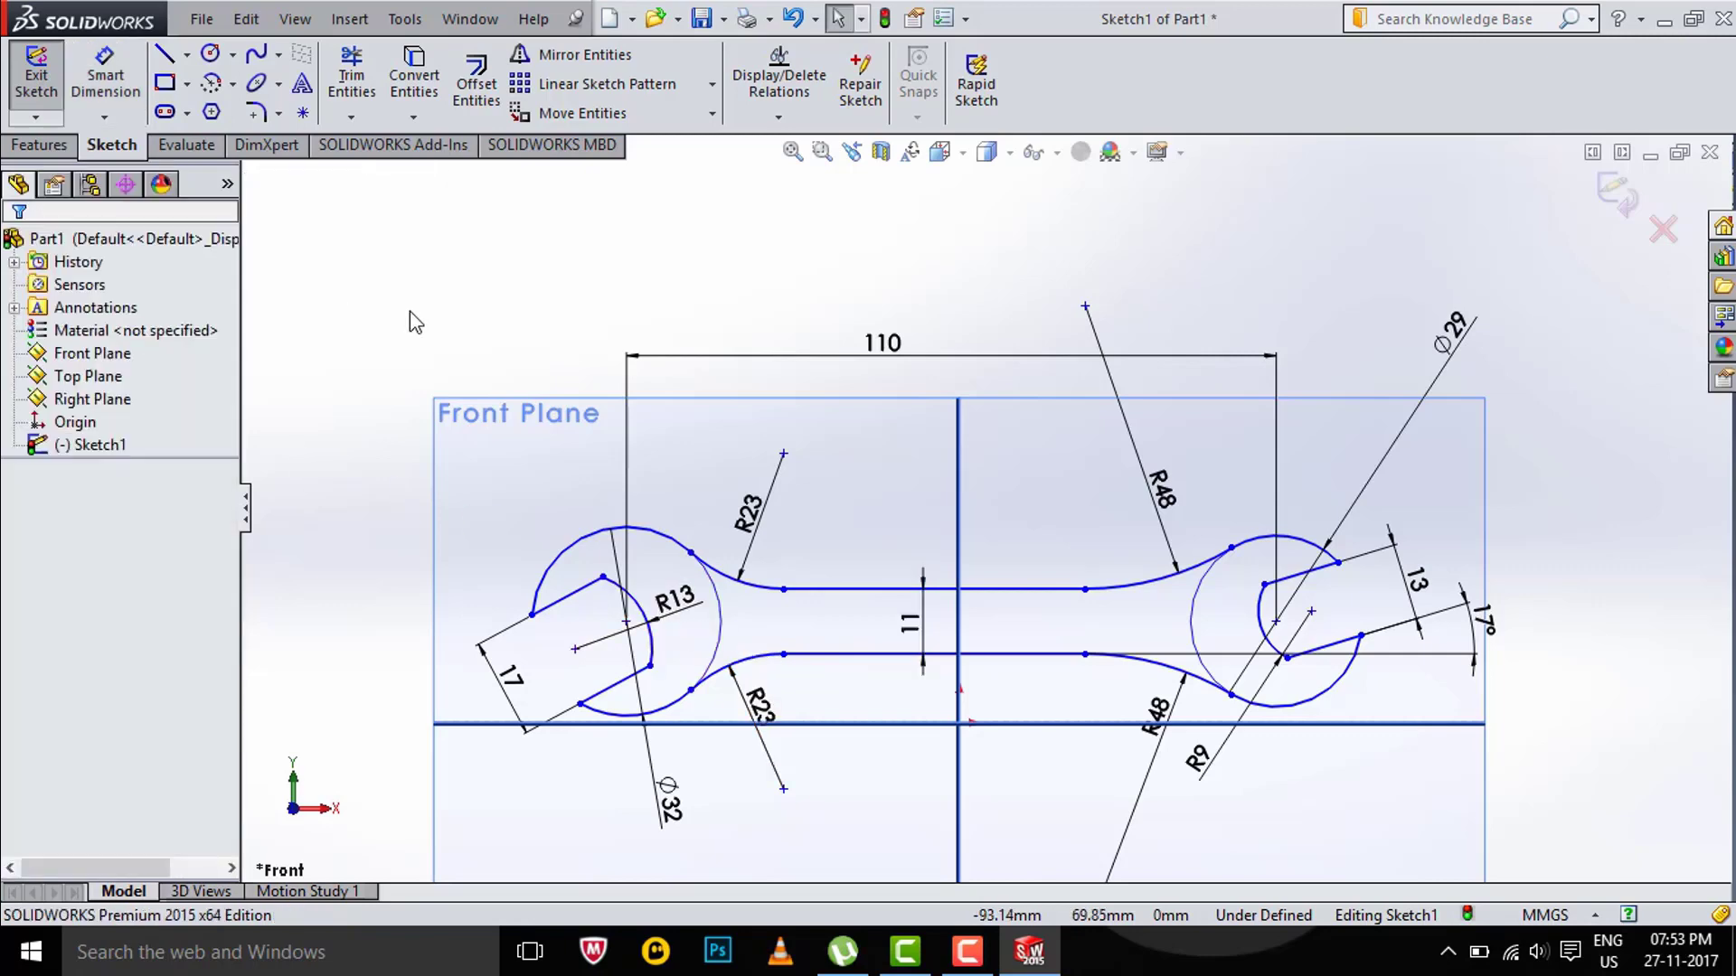
{"action": "left_click", "coordinate": [247, 522]}
Zoom and pan so the whole dimensioned wrench sketch and its lower R48 dimension are framed
{"action": "scroll", "coordinate": [994, 588], "scroll_direction": "up", "scroll_amount": 3}
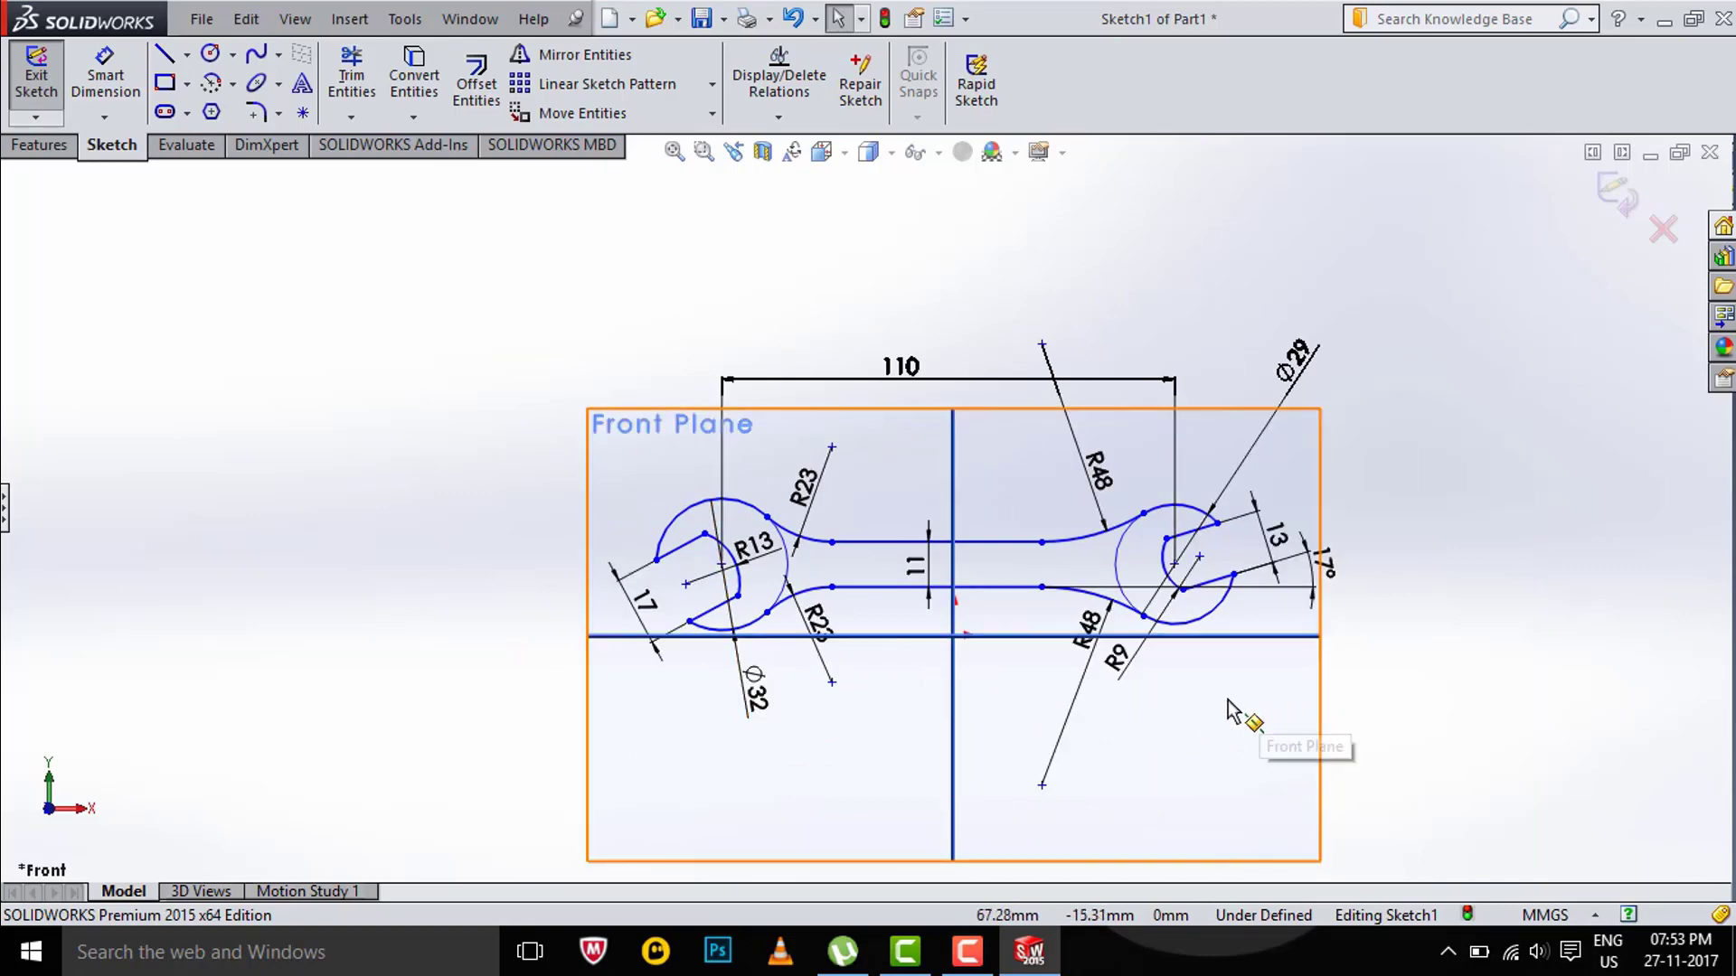
{"action": "middle_click_drag", "start_coordinate": [1128, 649], "coordinate": [981, 589], "text": "ctrl"}
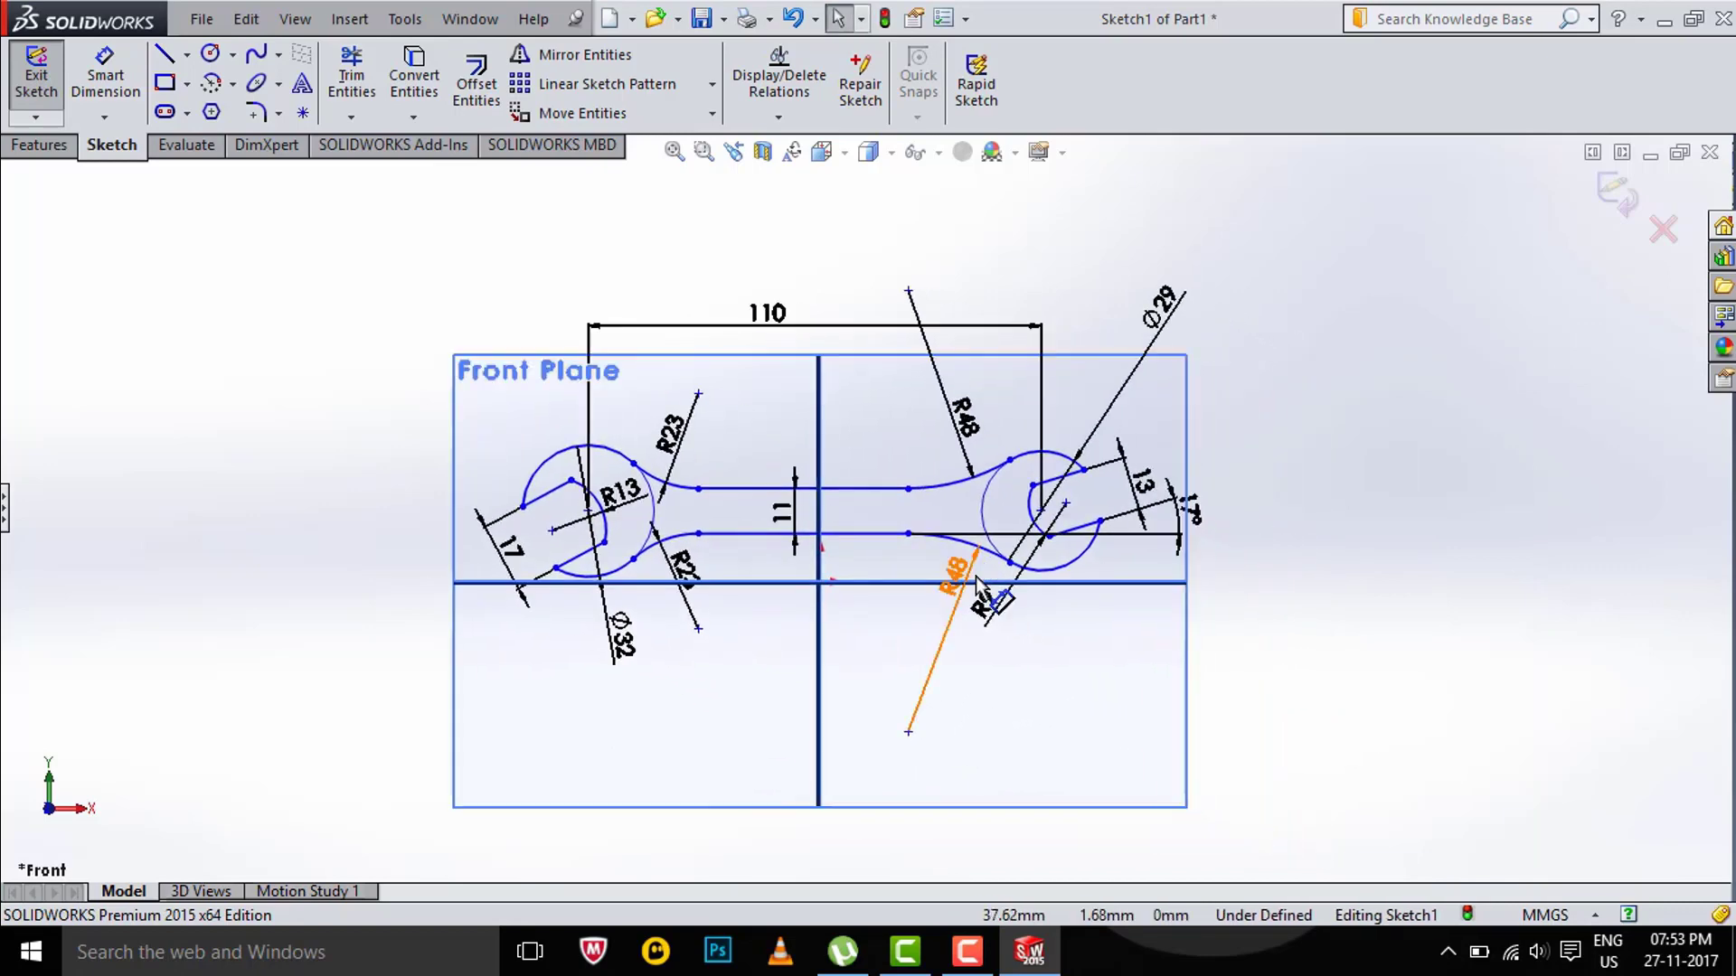
{"action": "scroll", "coordinate": [976, 585], "scroll_direction": "up", "scroll_amount": 2}
{"action": "scroll", "coordinate": [977, 586], "scroll_direction": "down", "scroll_amount": 3}
{"action": "scroll", "coordinate": [976, 586], "scroll_direction": "up", "scroll_amount": 1}
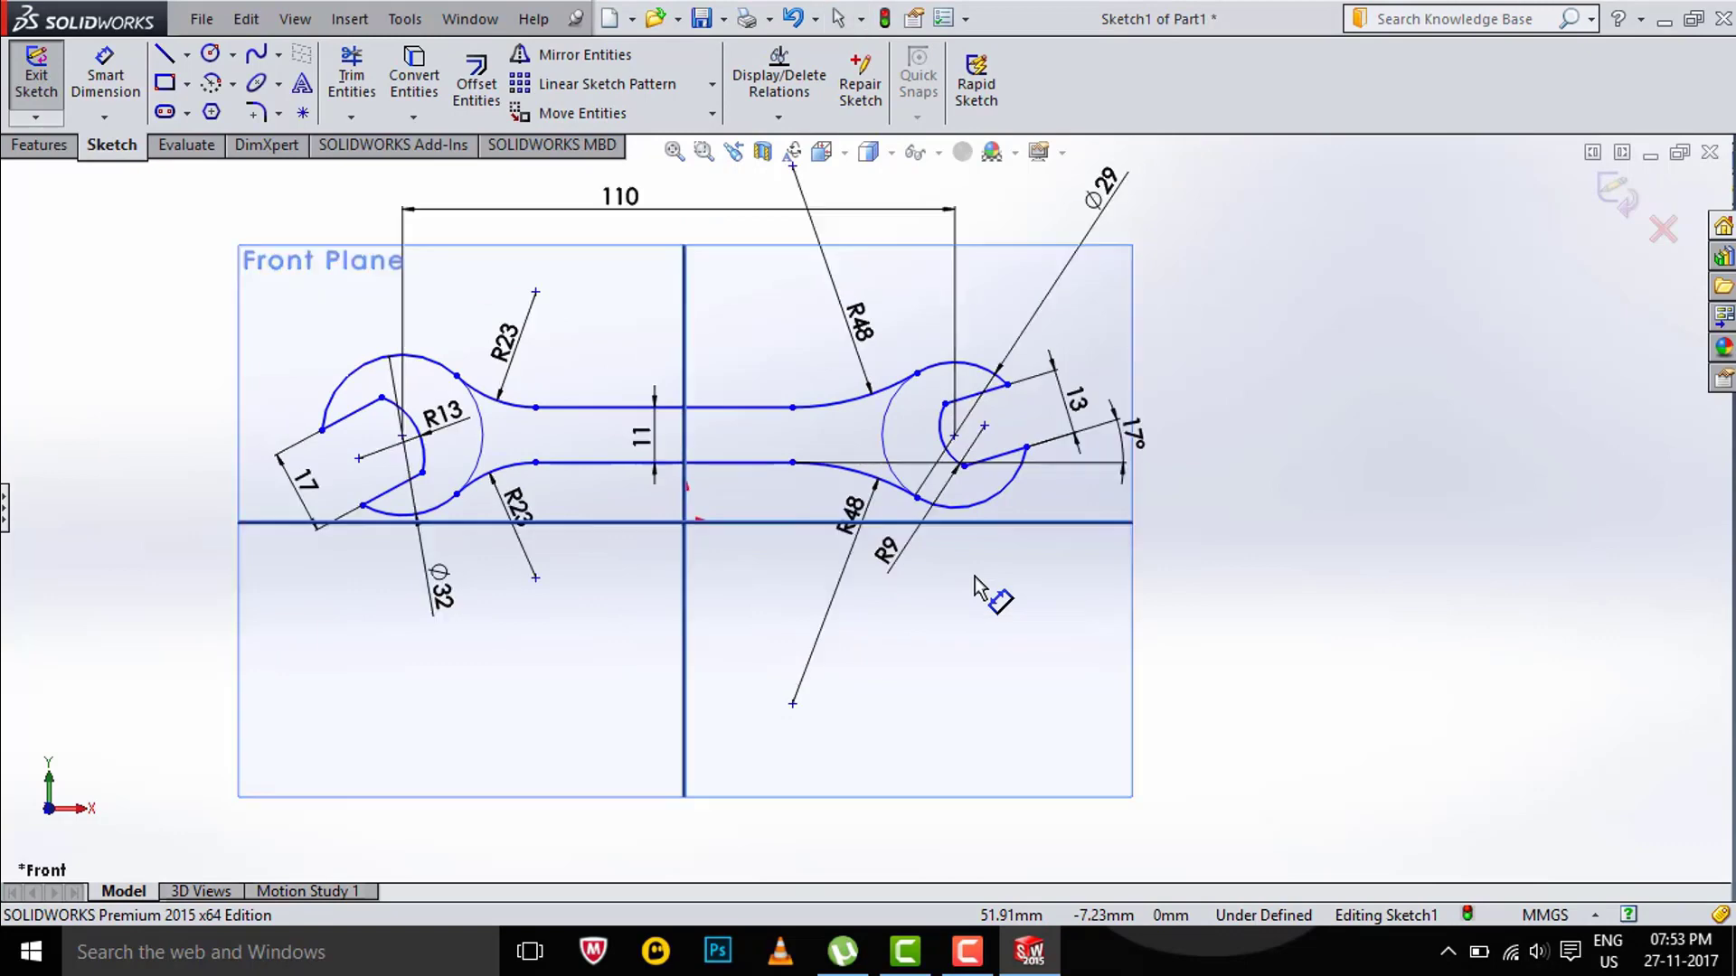
{"action": "middle_click_drag", "start_coordinate": [998, 593], "coordinate": [1075, 647], "text": "ctrl"}
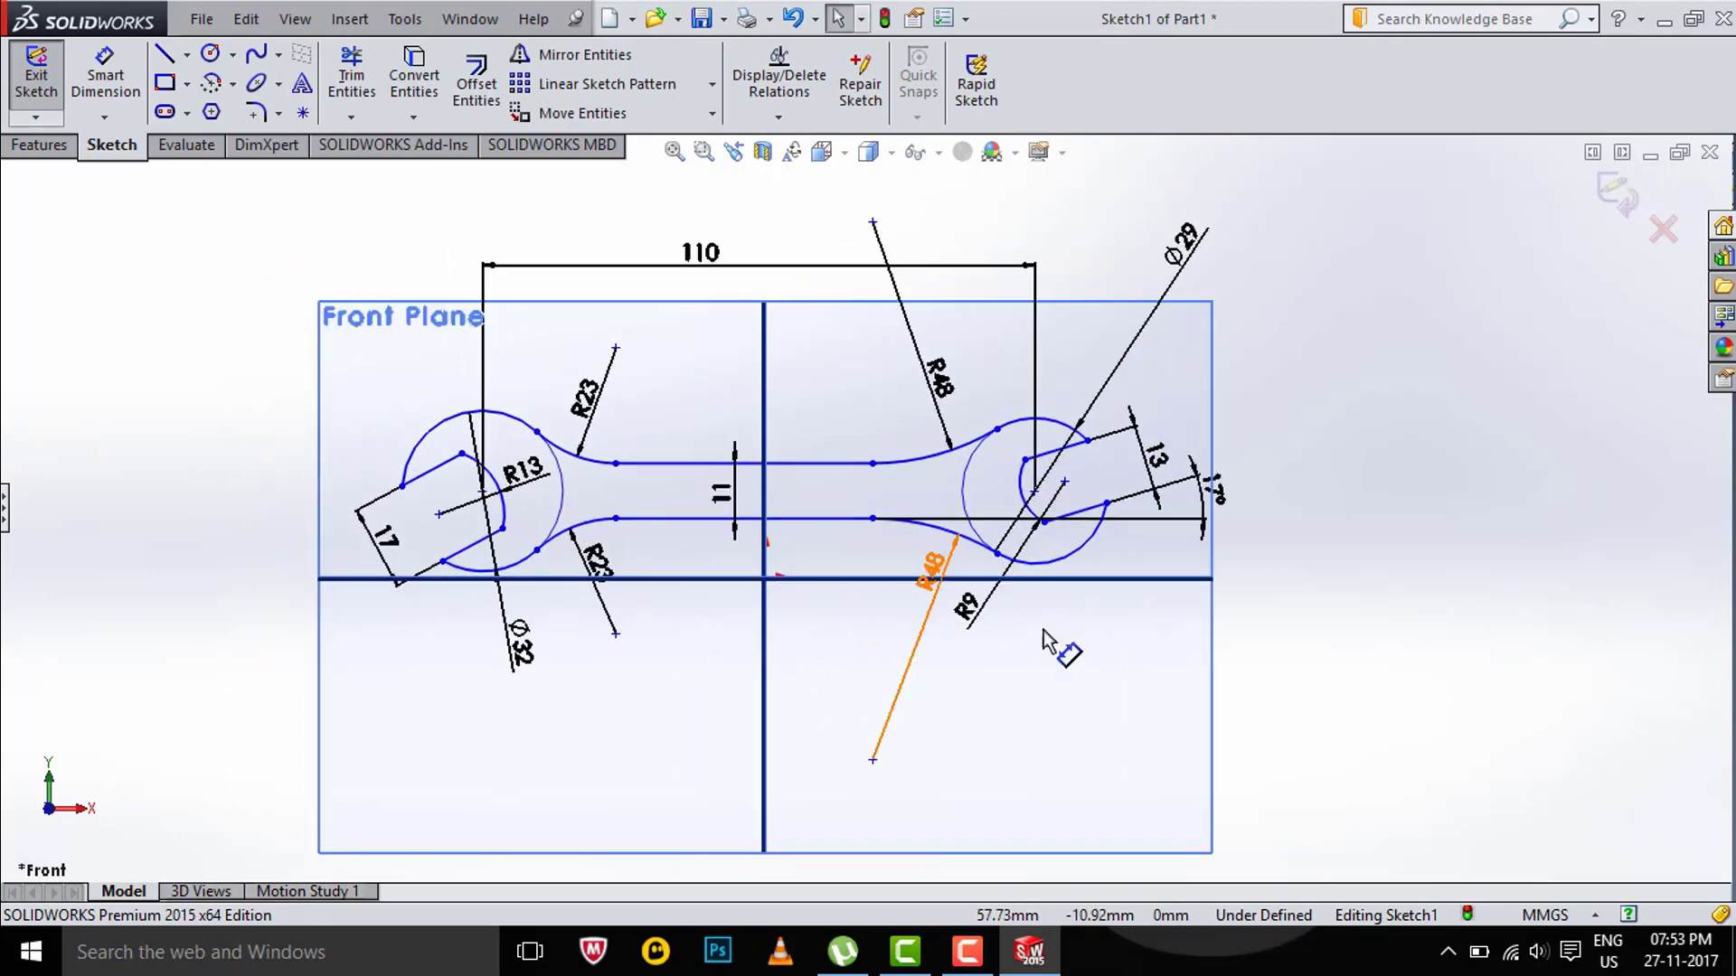